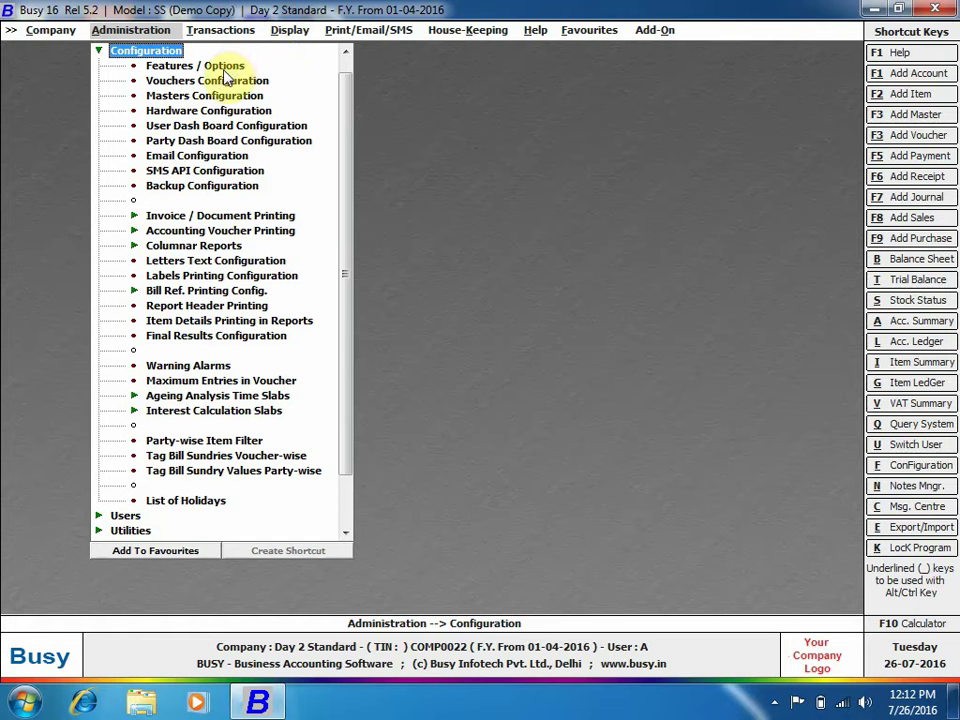
Enable the Multi Currency option in the Accounts features, save the settings and exit the feature configuration
left_click(184, 65)
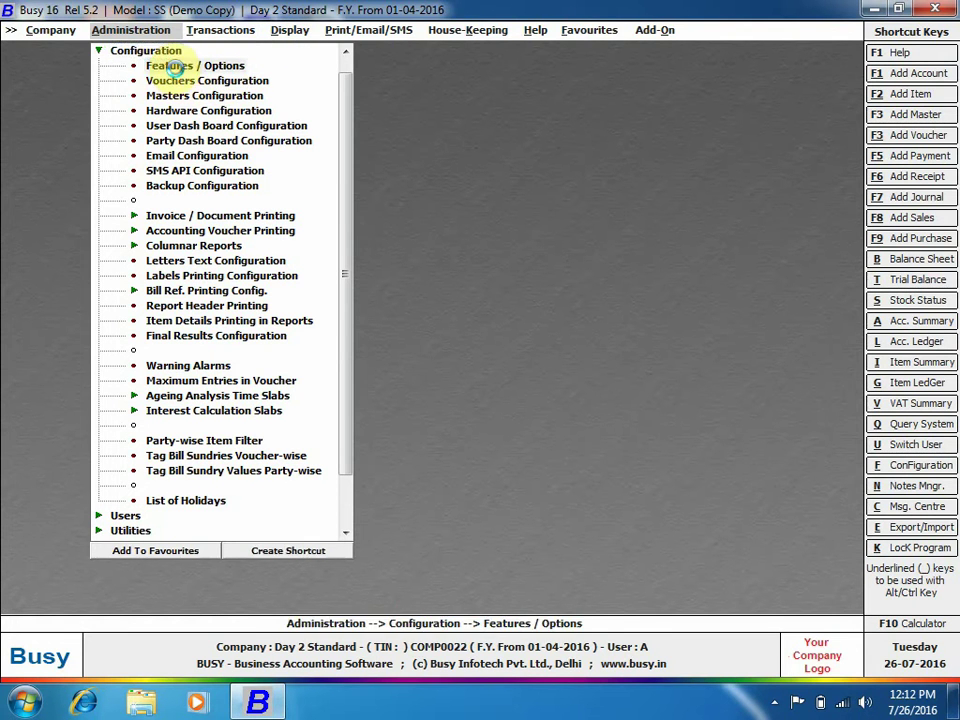
left_click(94, 213)
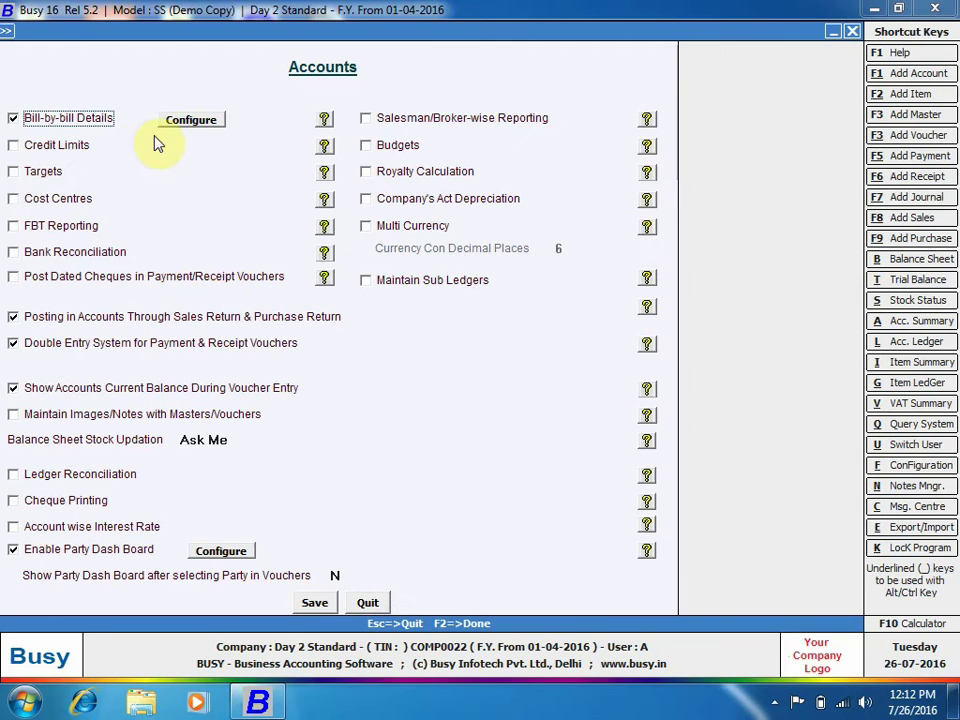
left_click(428, 232)
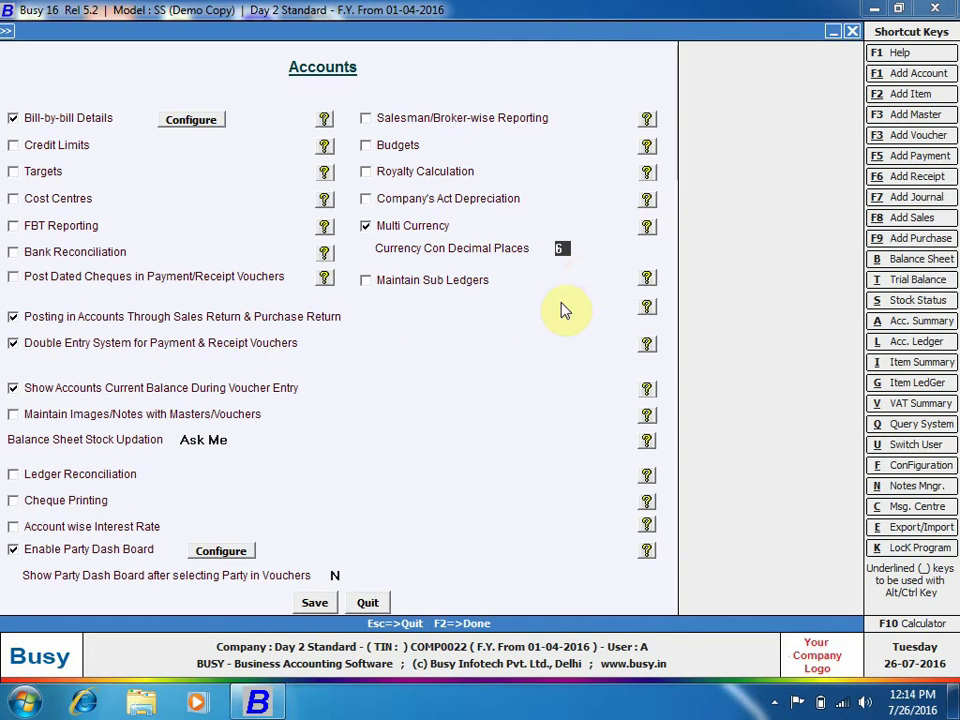
left_click(314, 602)
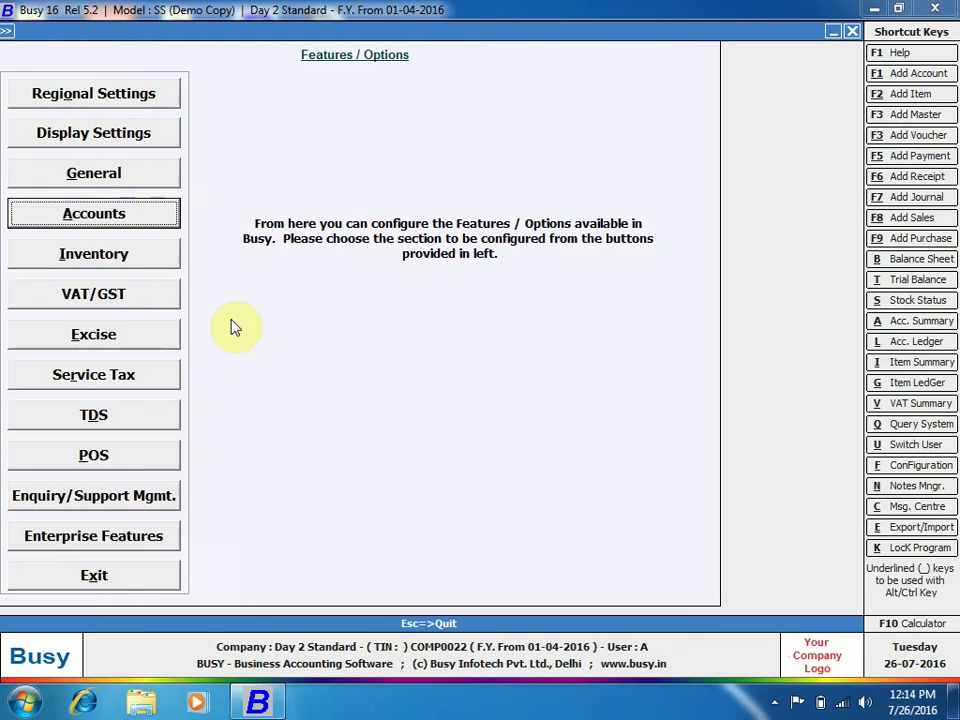
left_click(68, 588)
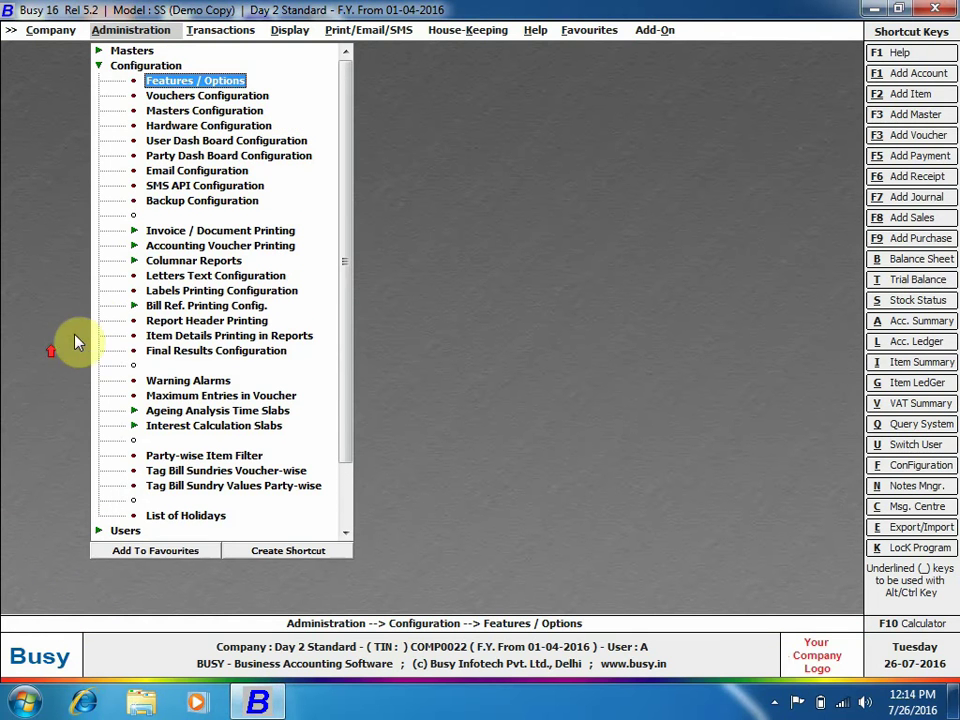
Show the list of currency masters on screen and open the $ (USD) currency for modification
left_click(124, 53)
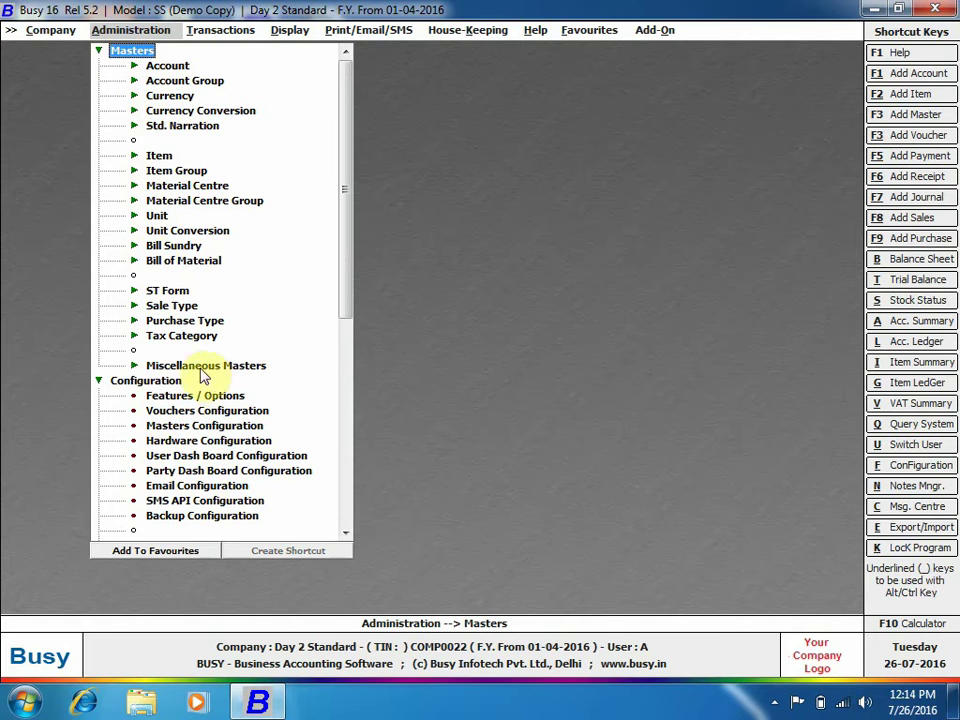
left_click(174, 112)
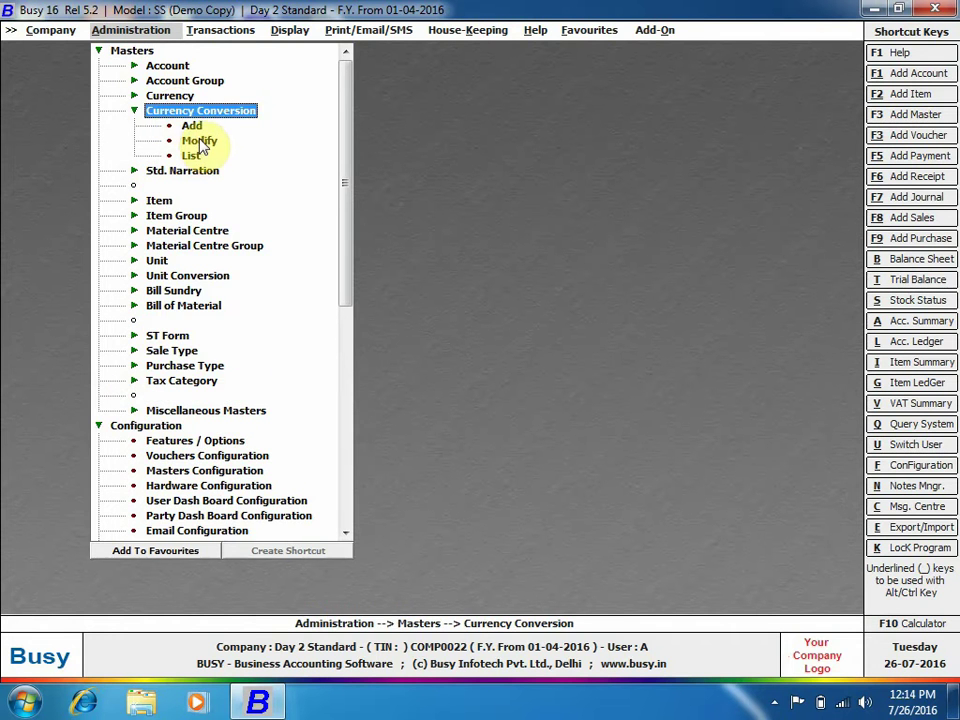
left_click(170, 96)
left_click(191, 141)
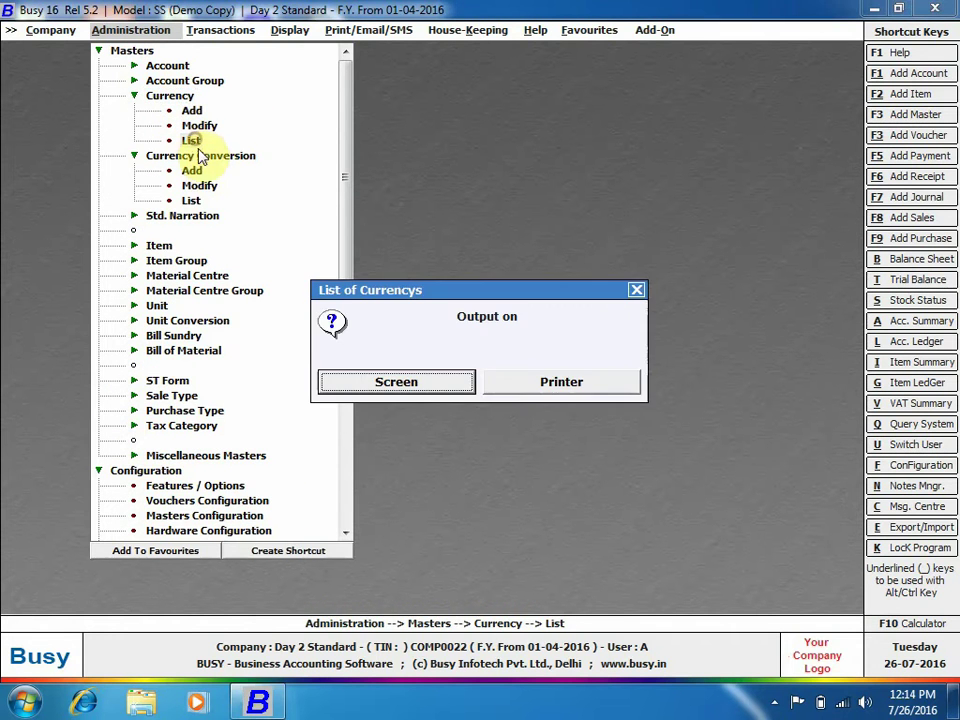
left_click(384, 385)
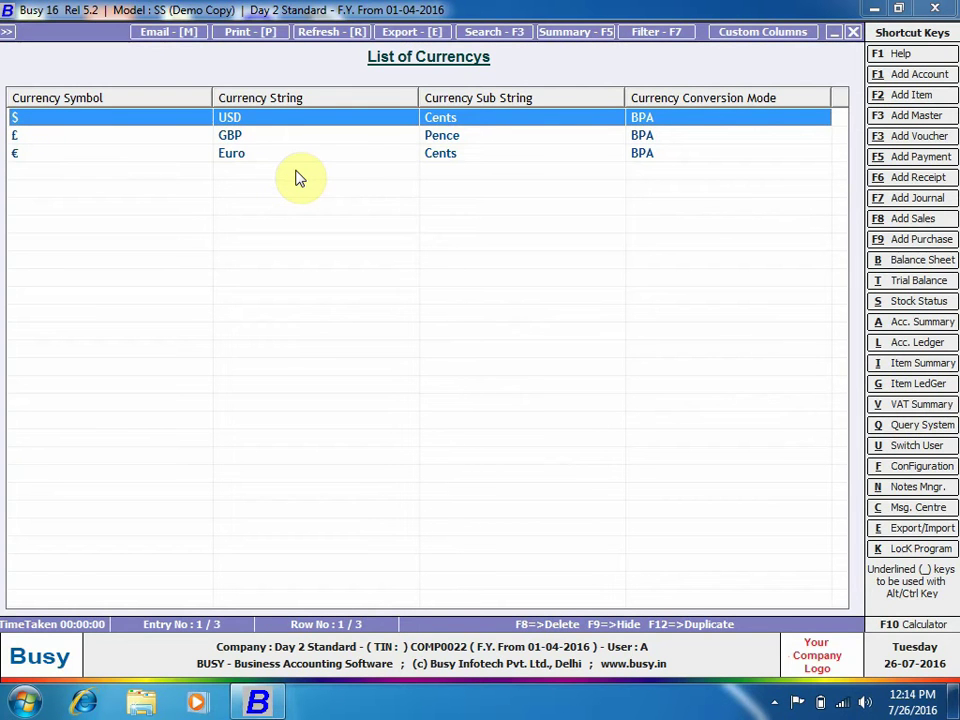
key("Return")
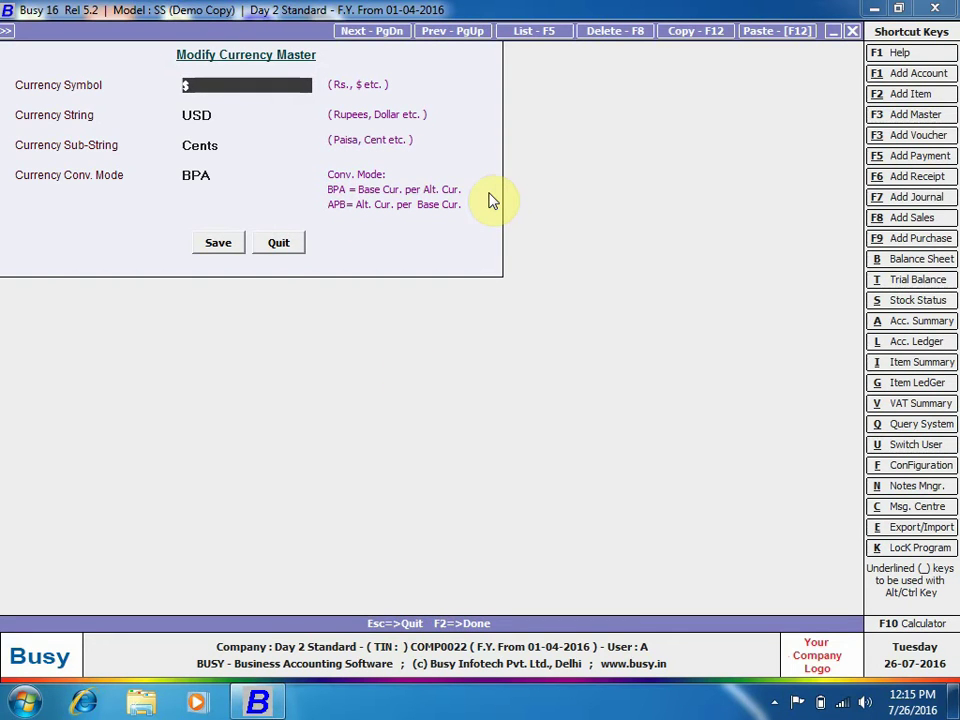
left_click(774, 702)
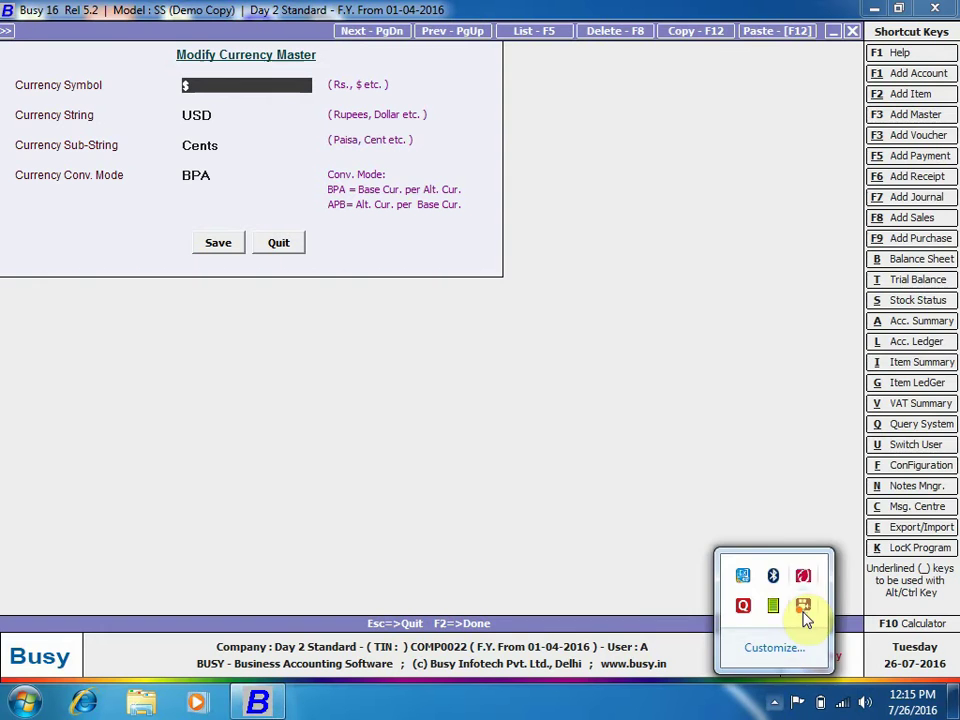
right_click(806, 611)
left_click(823, 180)
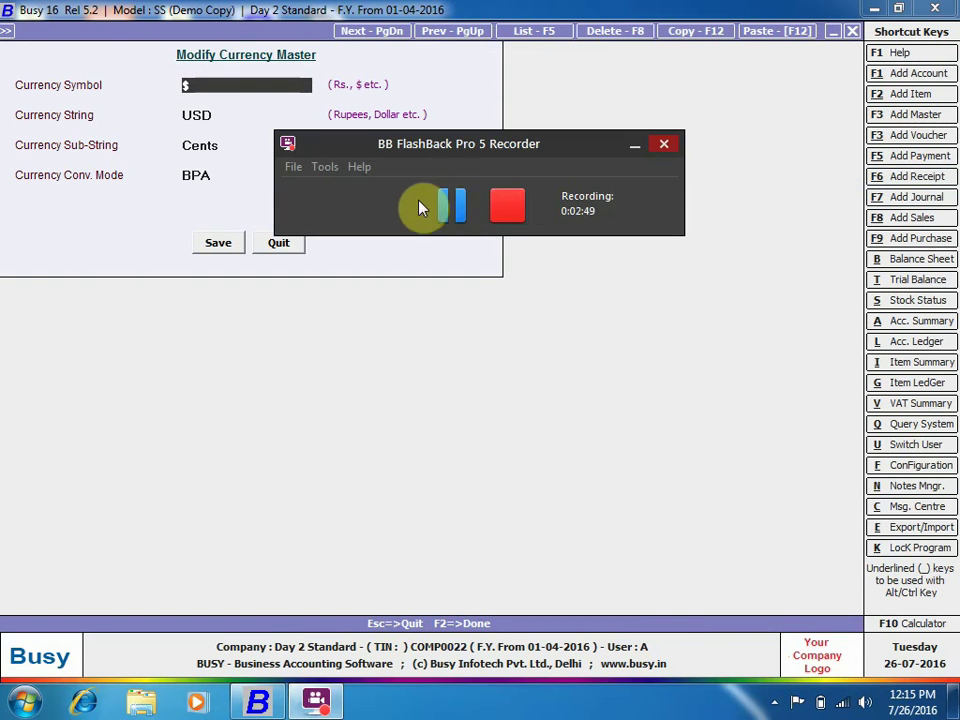
left_click(428, 207)
left_click(454, 207)
left_click(626, 149)
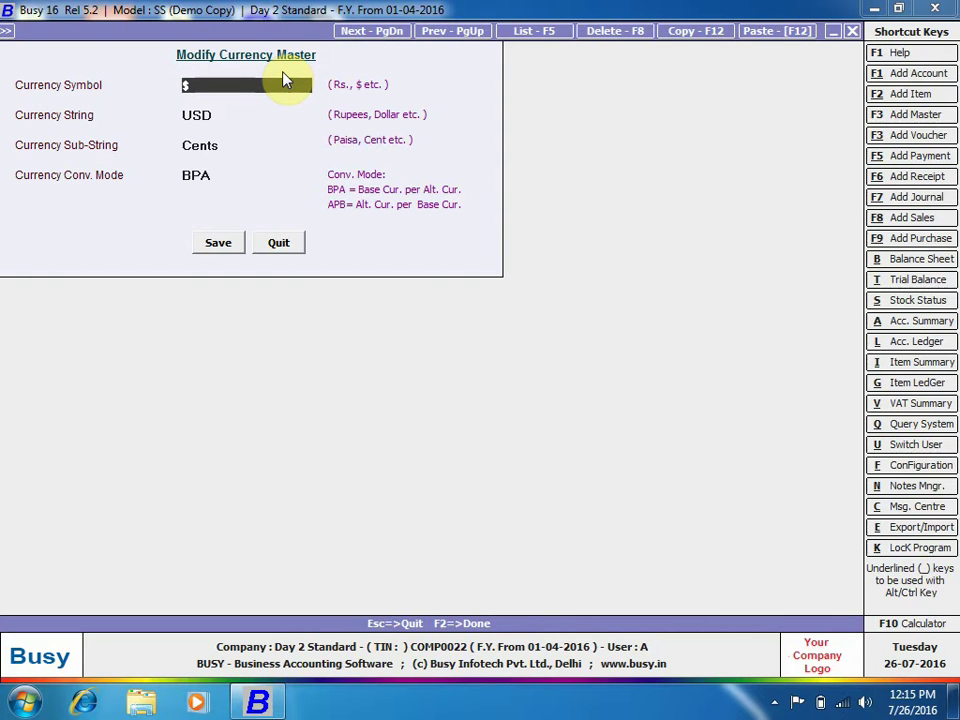
Set the USD currency's conversion mode to BPA, save the master and leave the currency list
left_click(224, 175)
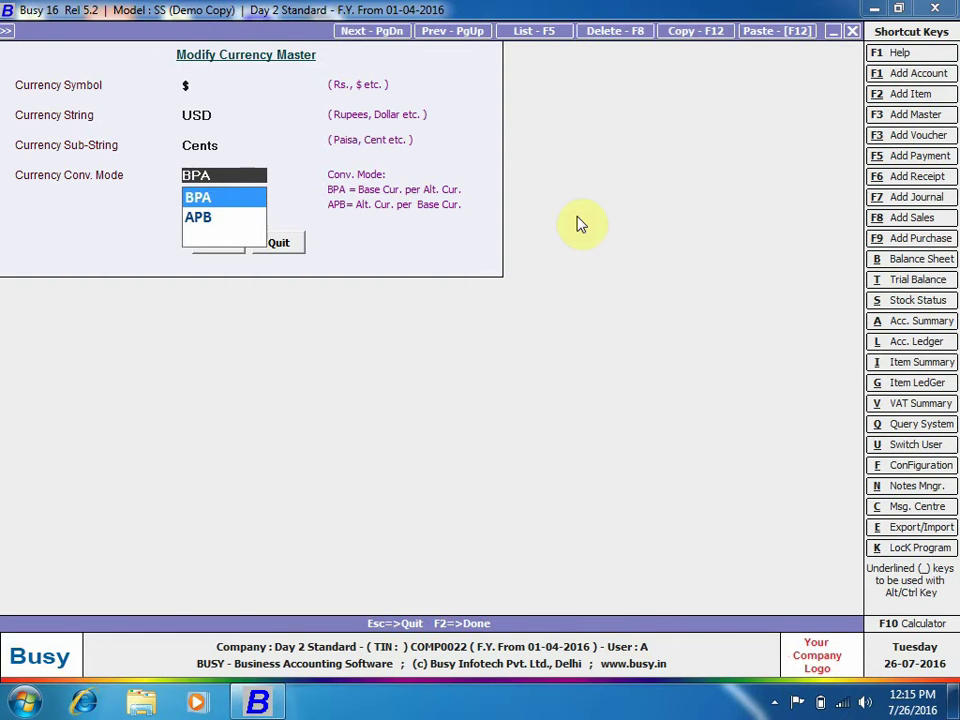
left_click(195, 197)
left_click(218, 245)
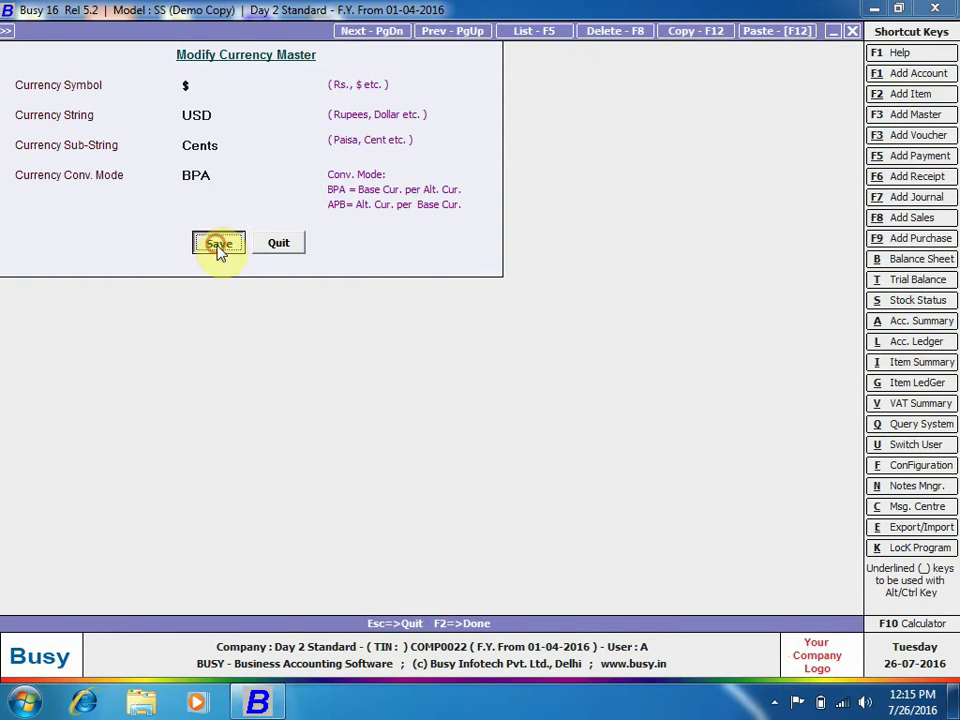
key("Escape")
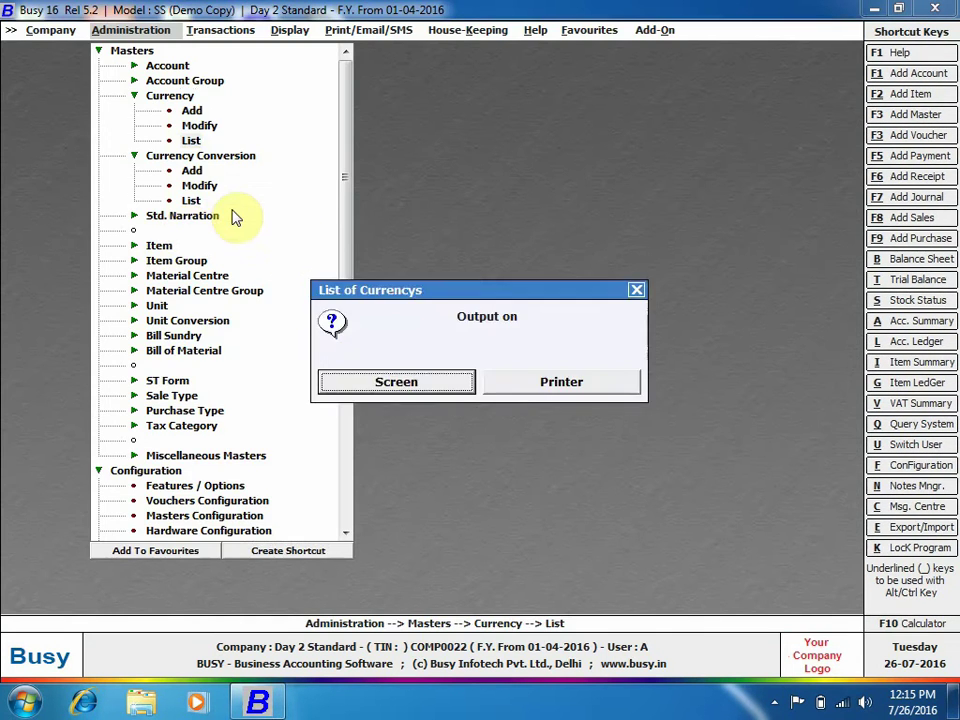
key("Escape")
key("Escape")
left_click(189, 122)
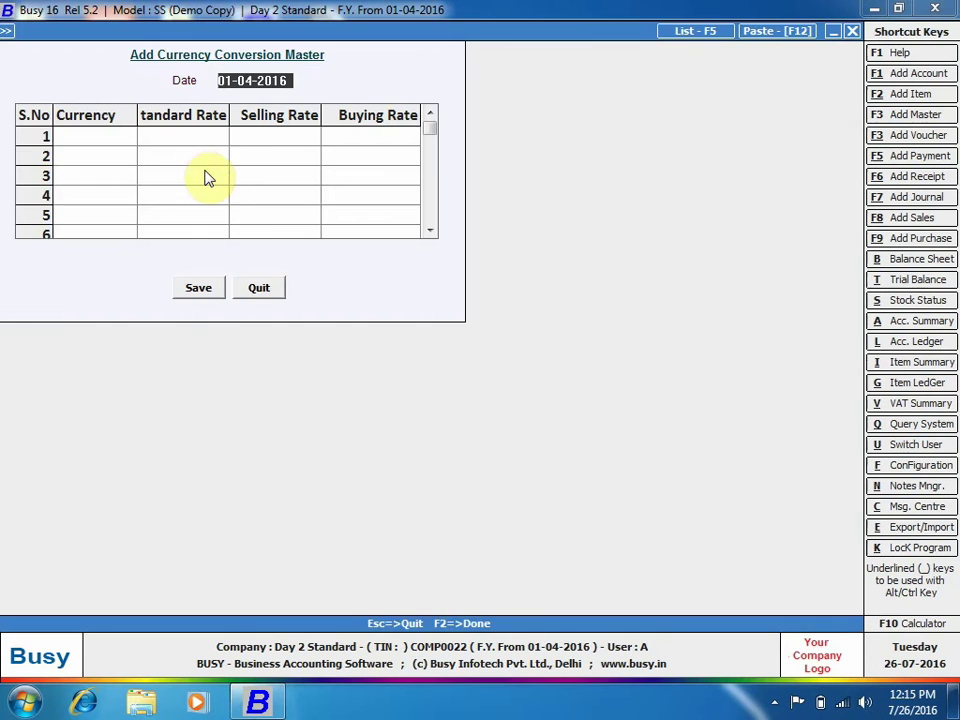
left_click(270, 286)
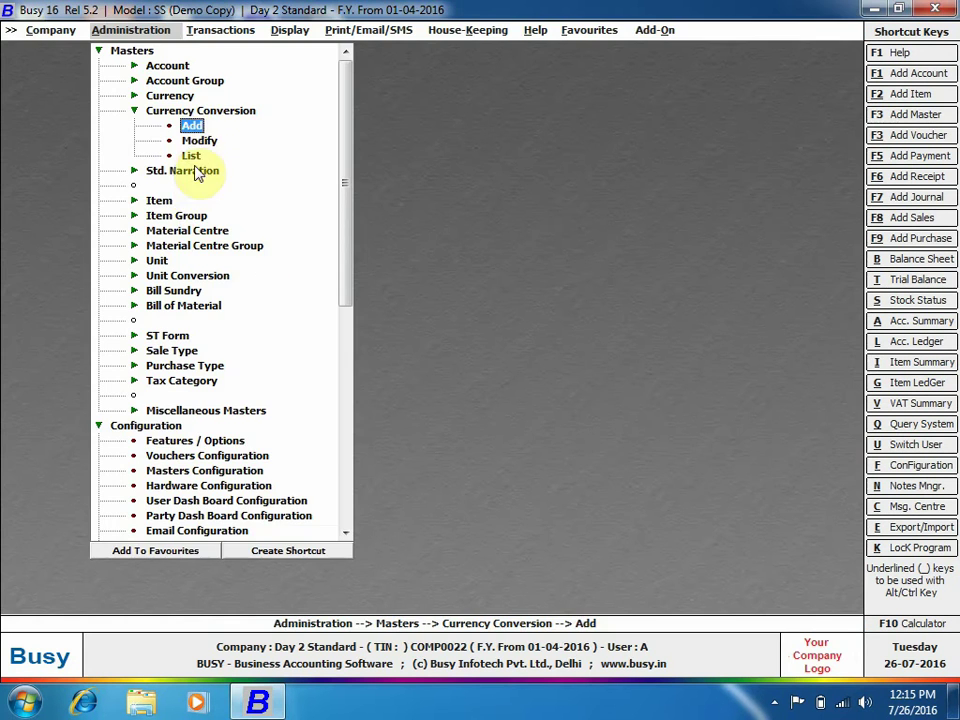
left_click(199, 141)
key("Escape")
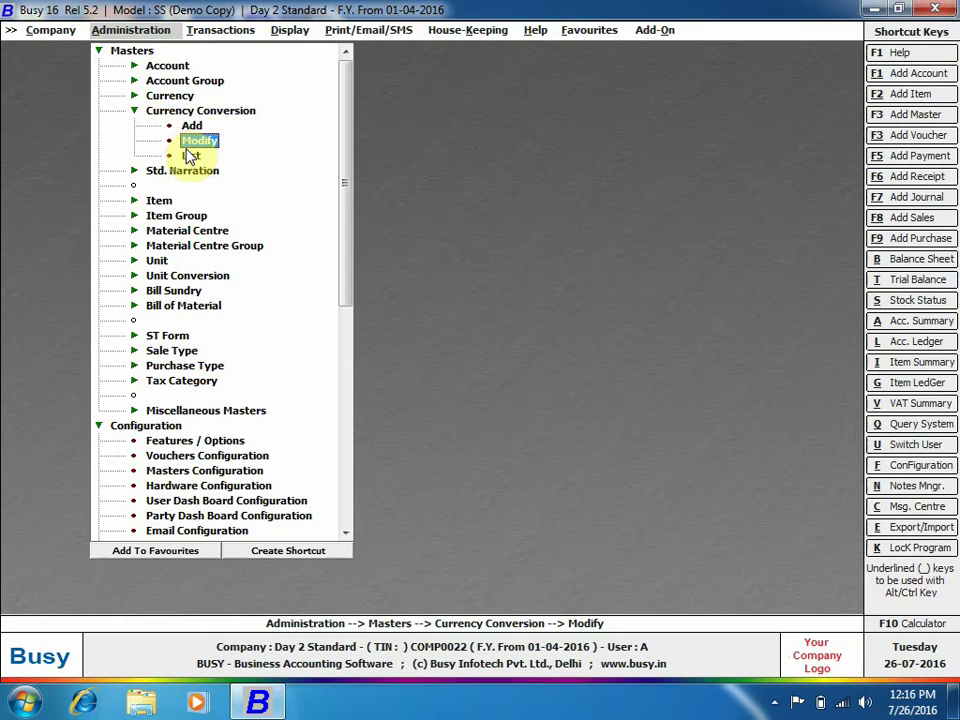
Add a currency conversion for $ dated 01-04-2016 with standard rate 50, selling rate 55 and buying rate 52, and save it
left_click(190, 123)
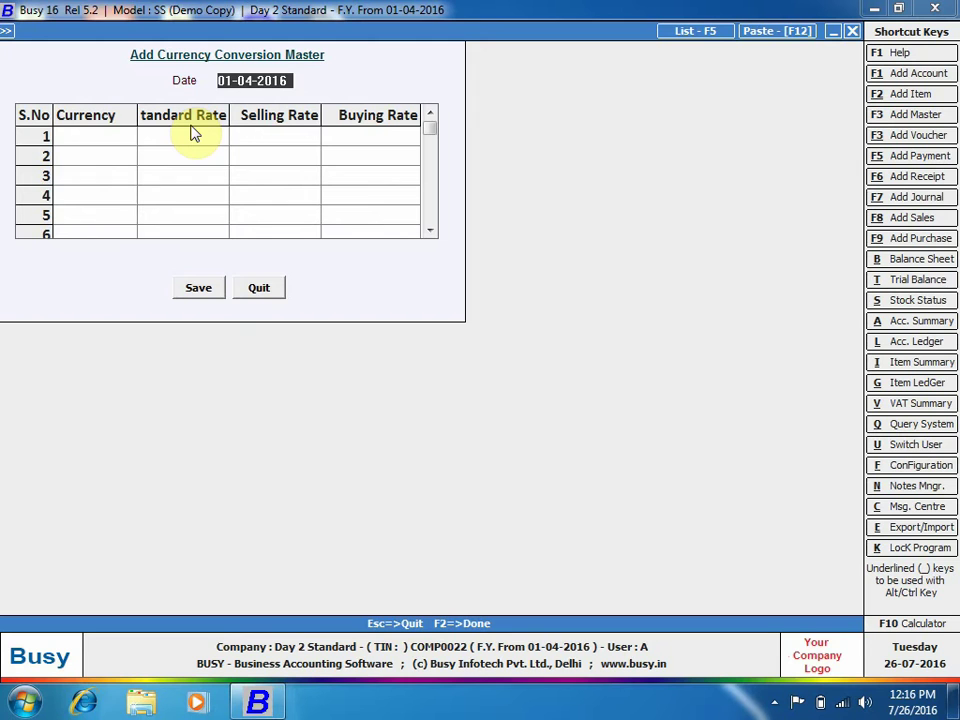
key("Return")
key("Return")
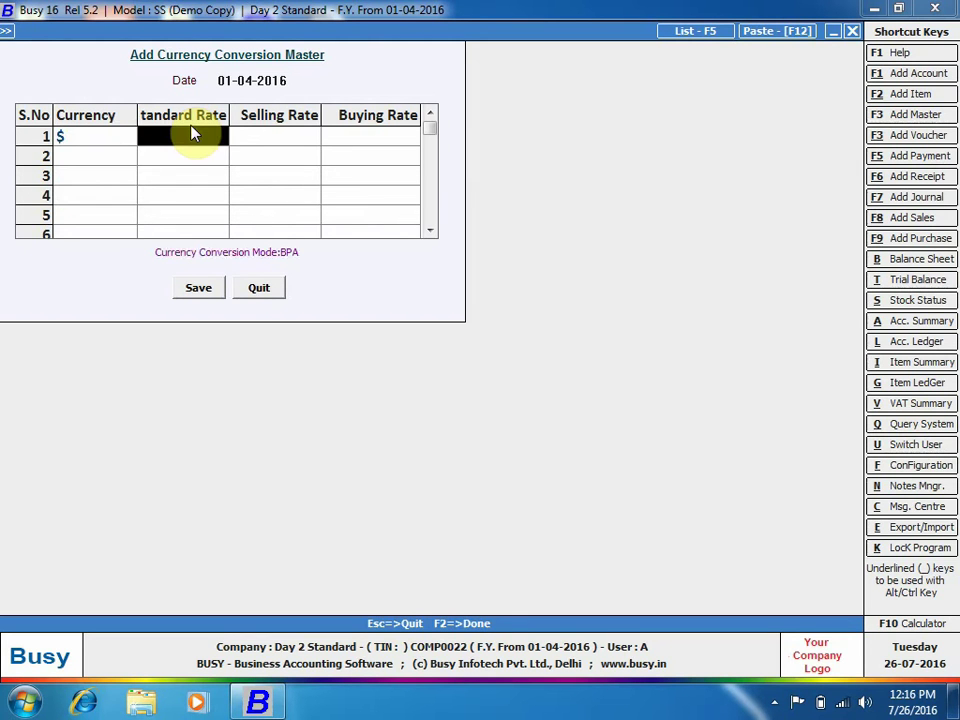
type("50")
key("Return")
type("55")
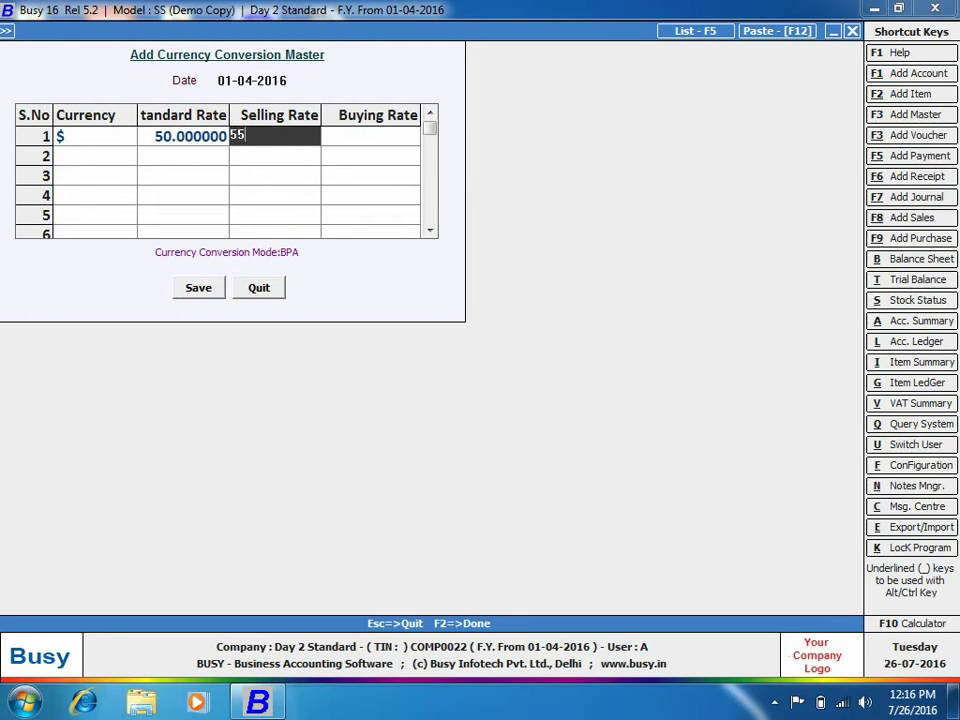
key("Return")
type("52")
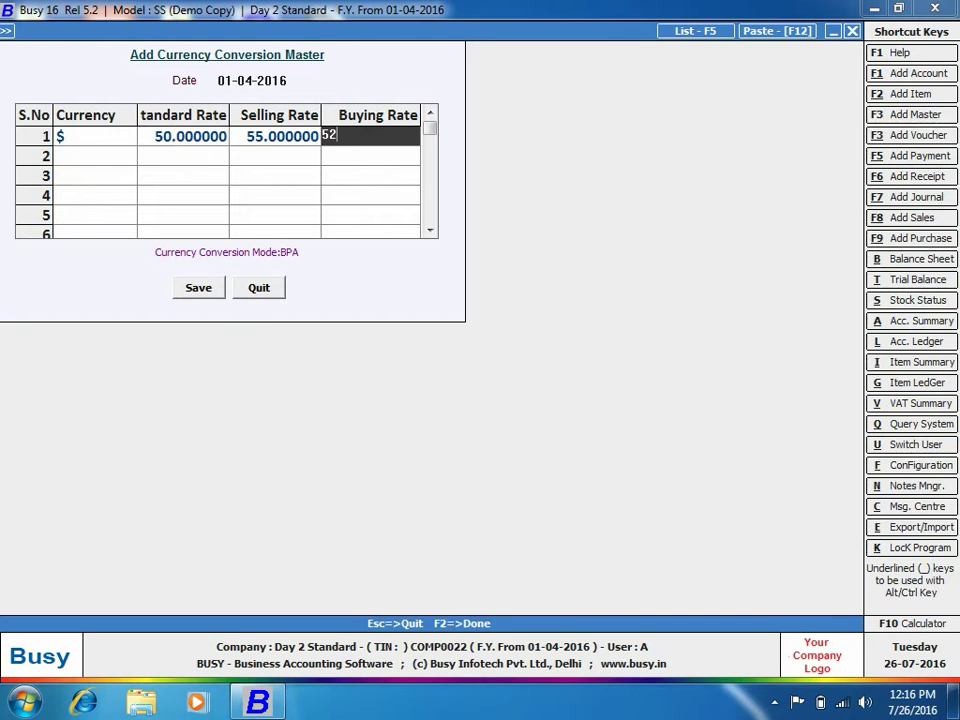
key("Return")
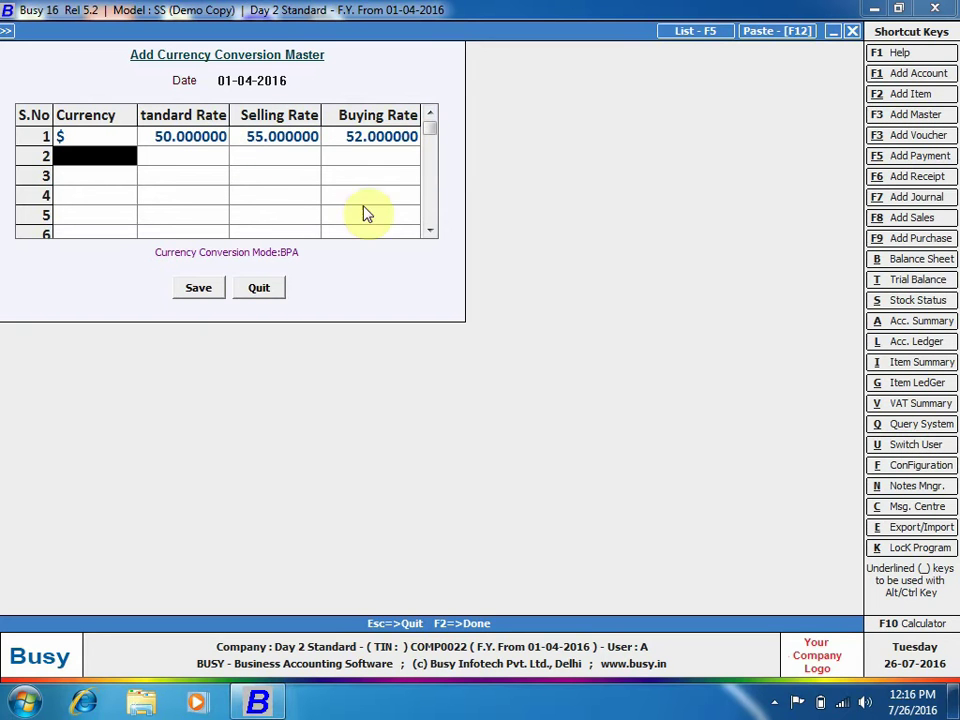
left_click(193, 288)
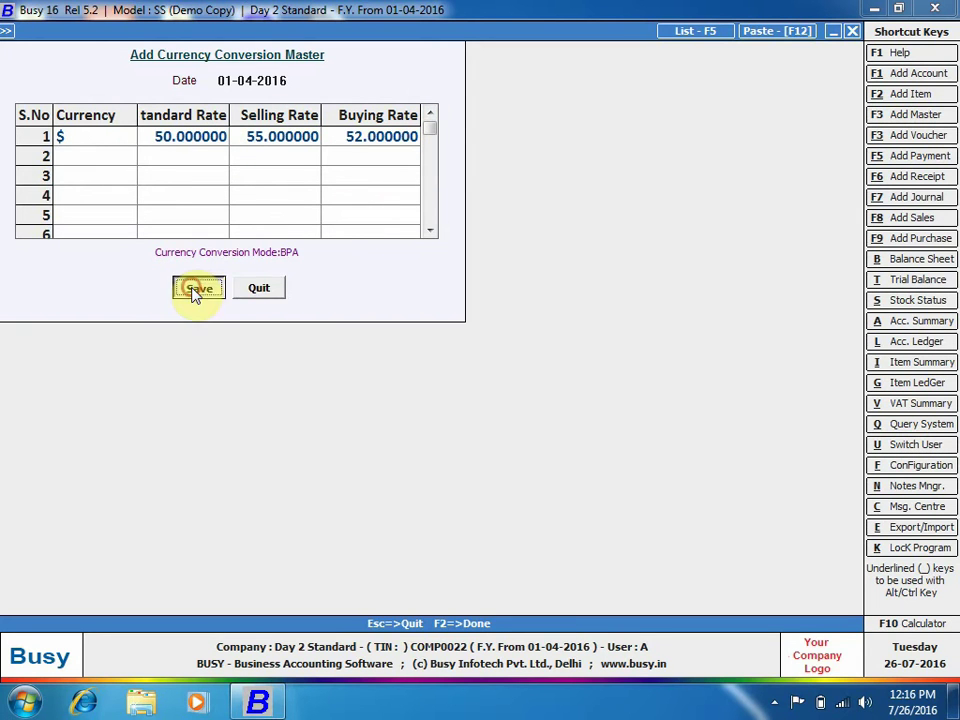
left_click(258, 292)
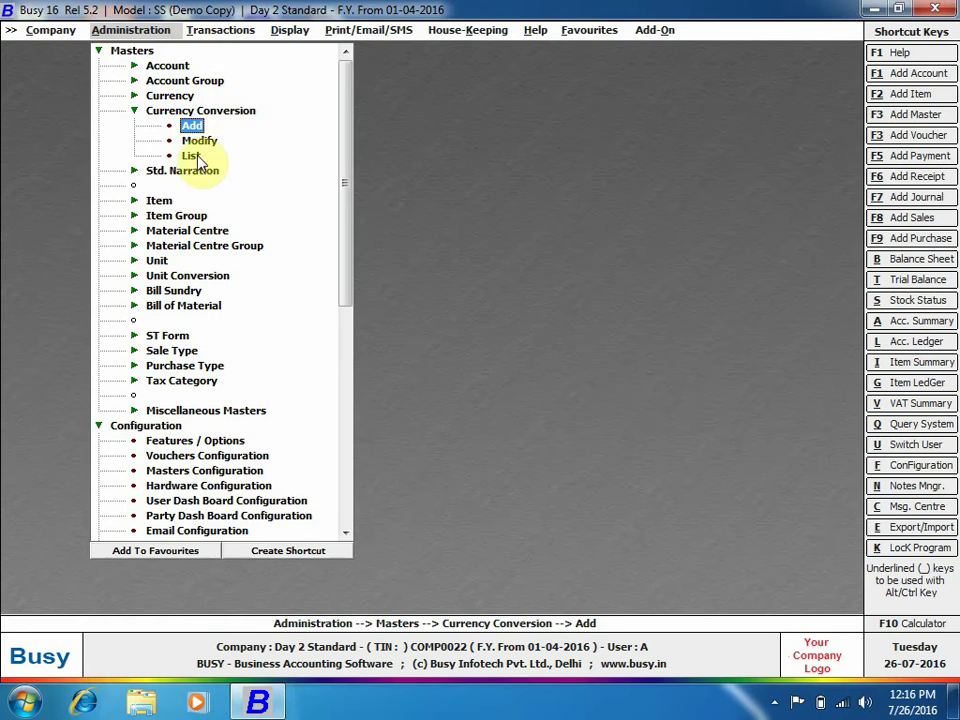
Review the saved $ rates in the currency conversion master, then close it without changes
left_click(205, 155)
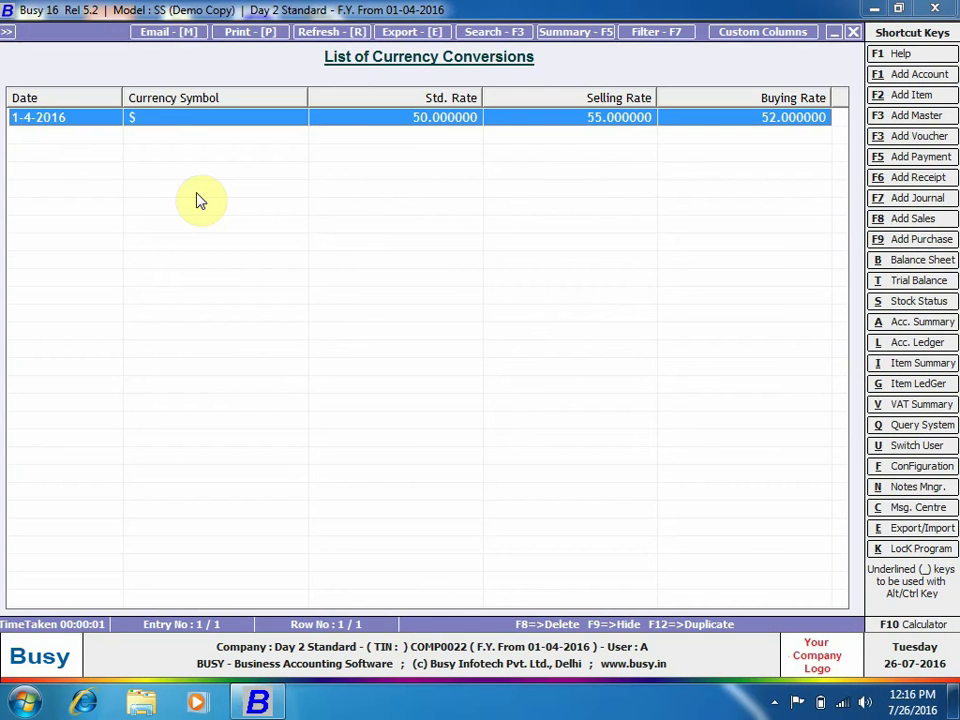
double_click(195, 192)
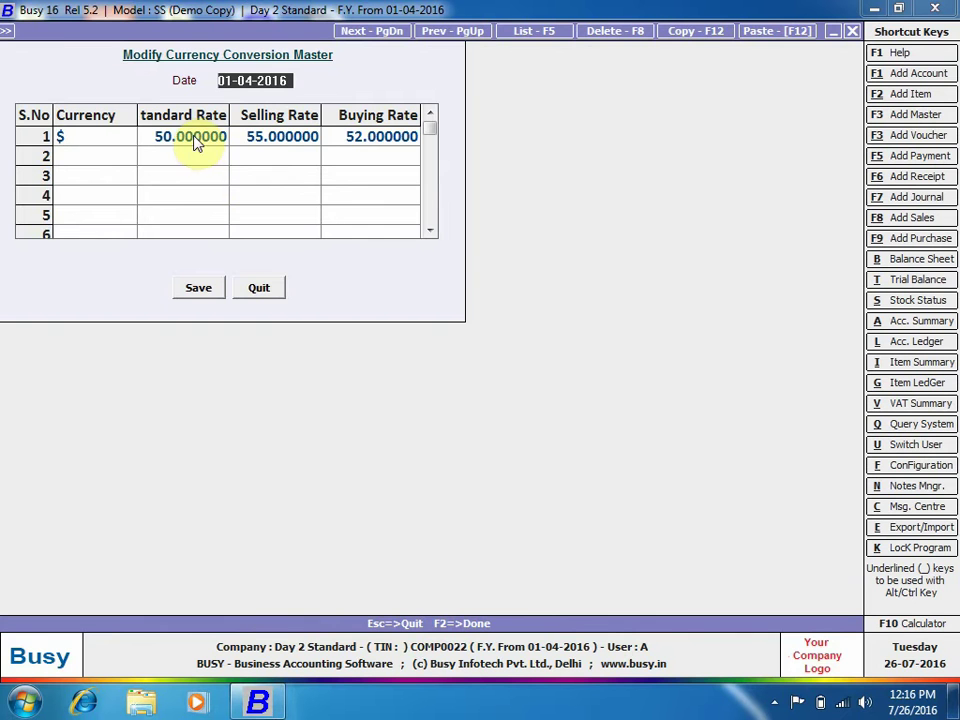
left_click(259, 287)
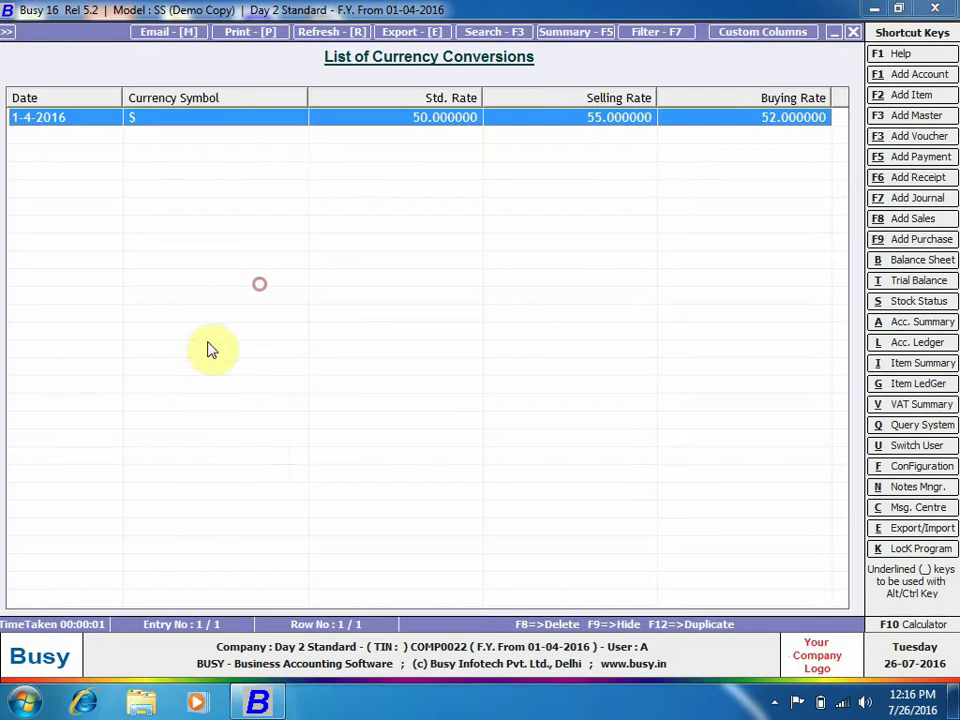
left_click(853, 32)
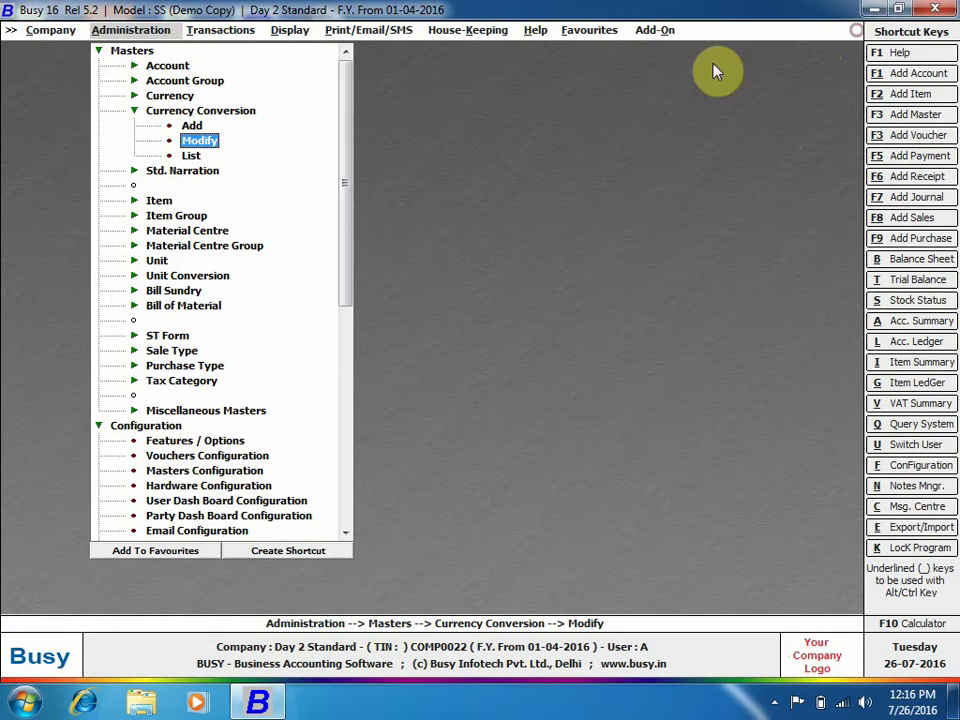
Start a new sales voucher in the Main series dated 01-04-2016 and advance to the party entry
left_click(222, 30)
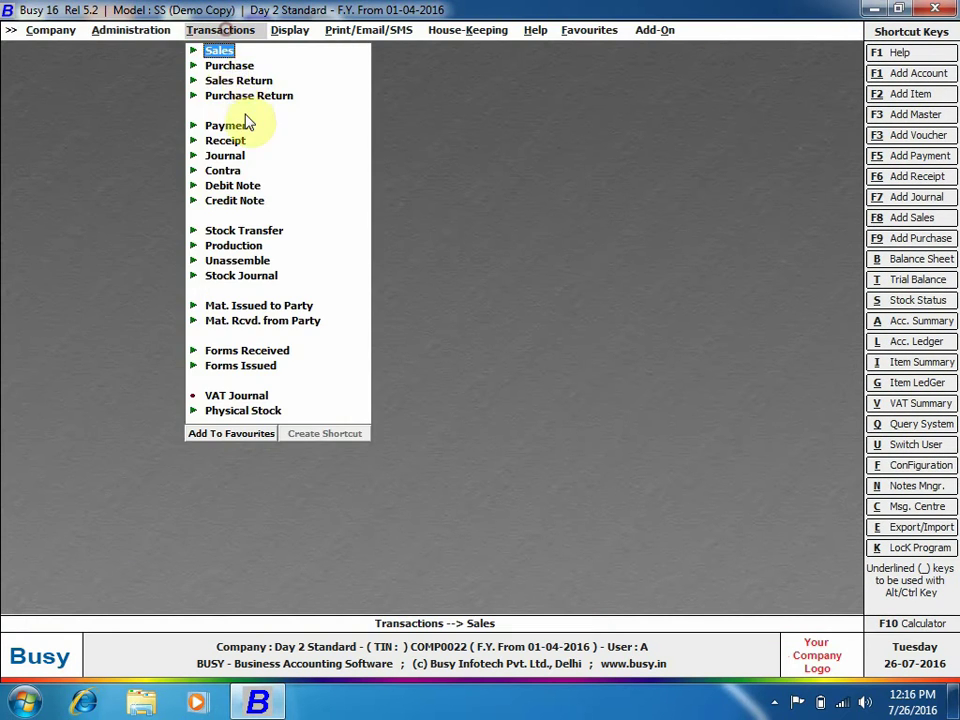
left_click(222, 51)
left_click(251, 64)
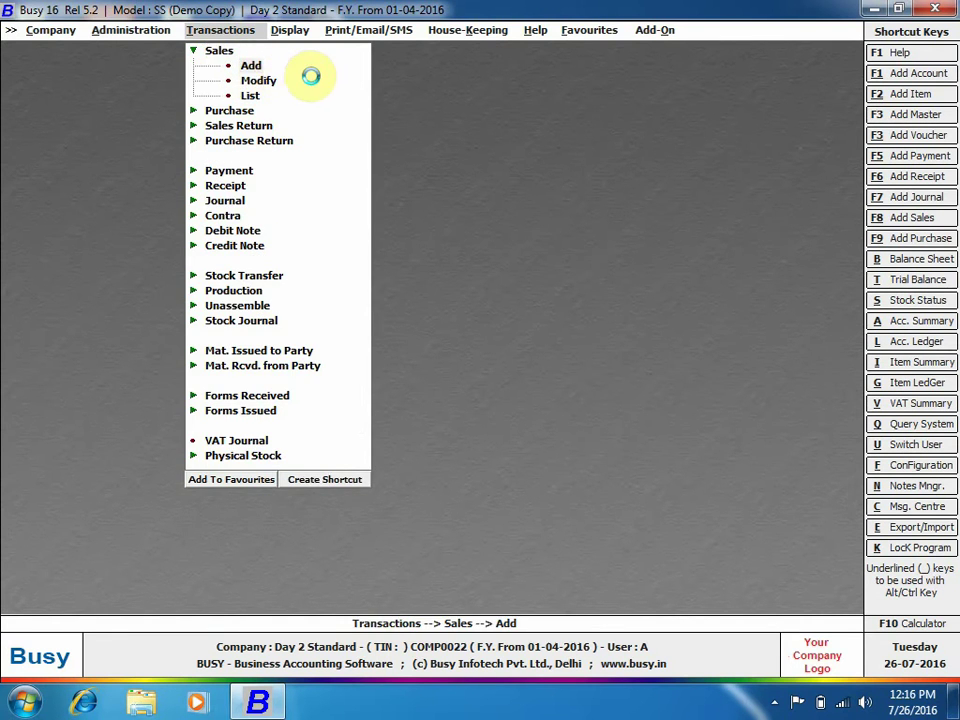
key("Return")
key("Return")
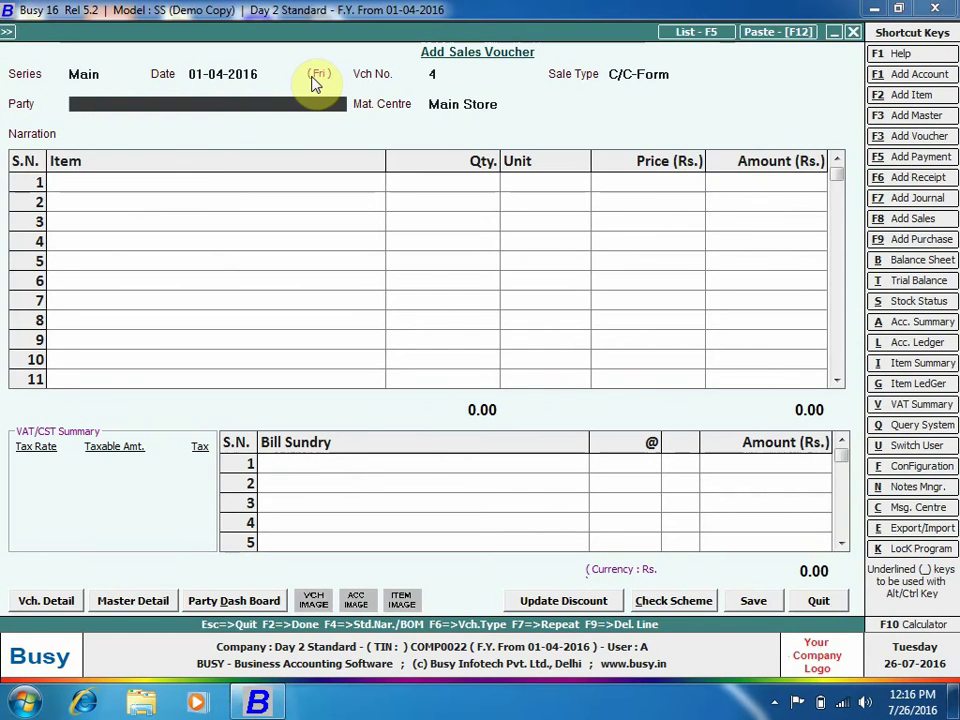
Create and save a party account named XYZ under Sundry Debtors with multi-currency enabled and no currency-wise opening balance
key("alt+F1")
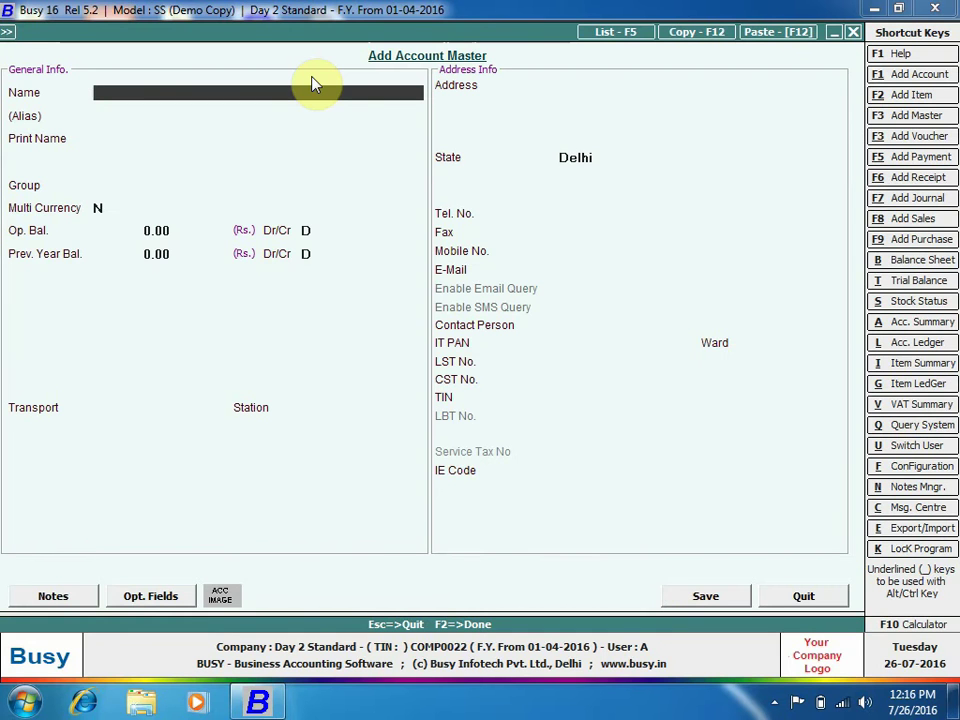
type("XYZ")
key("Return")
key("Return")
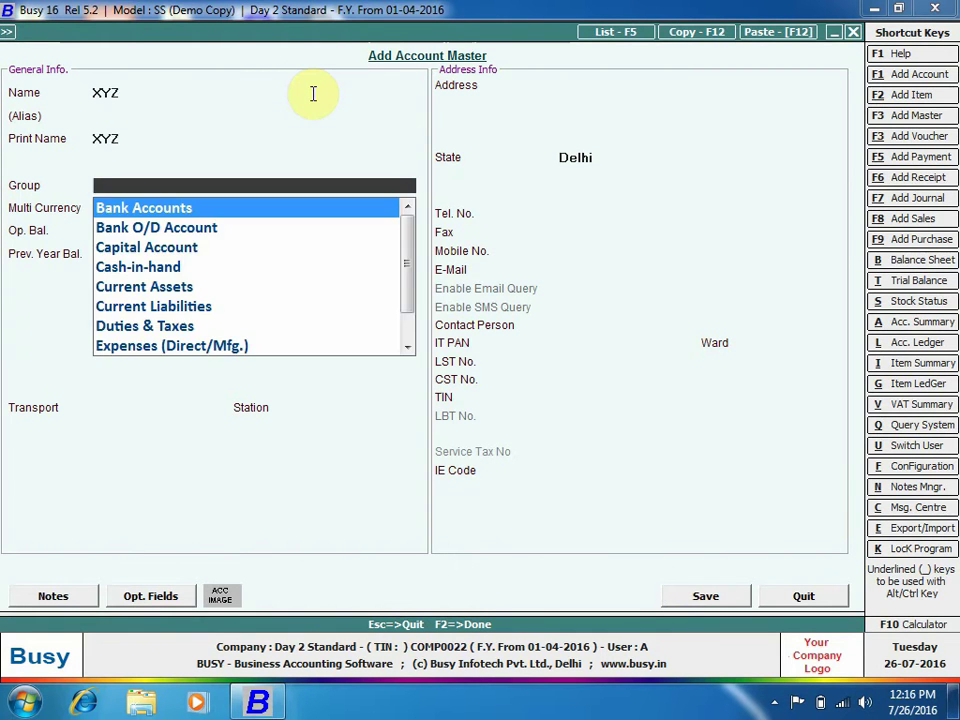
type("sun")
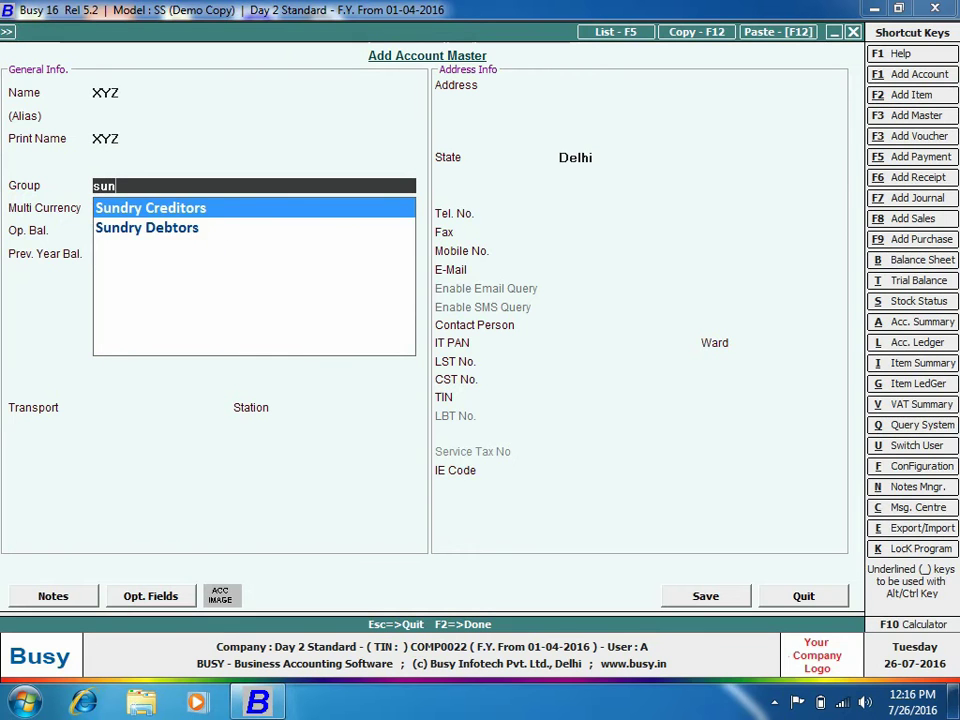
key("Down")
key("Return")
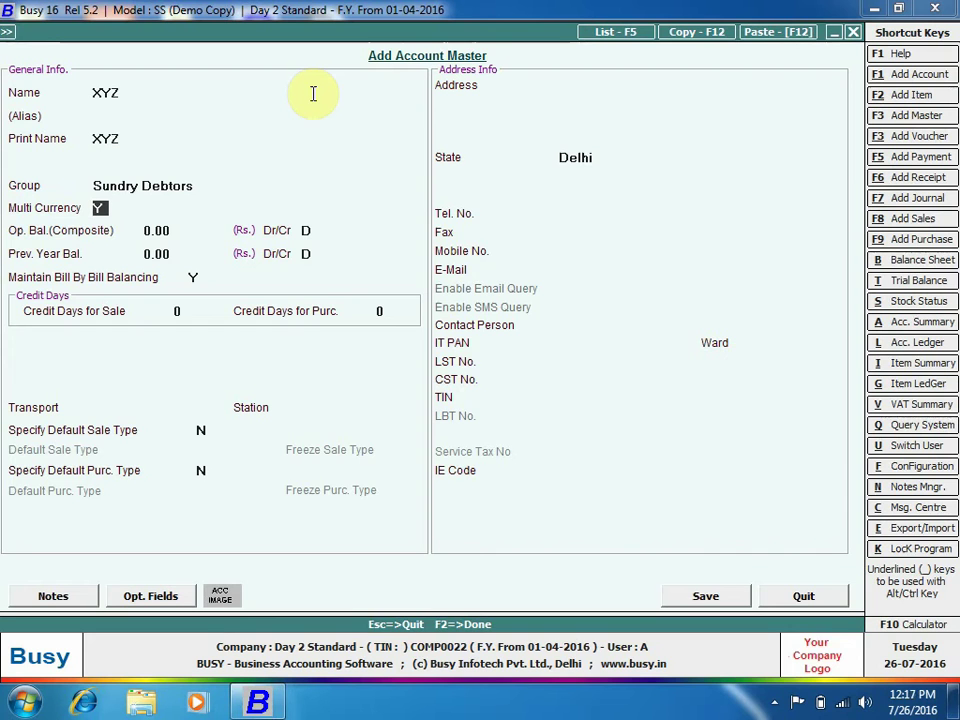
key("Return")
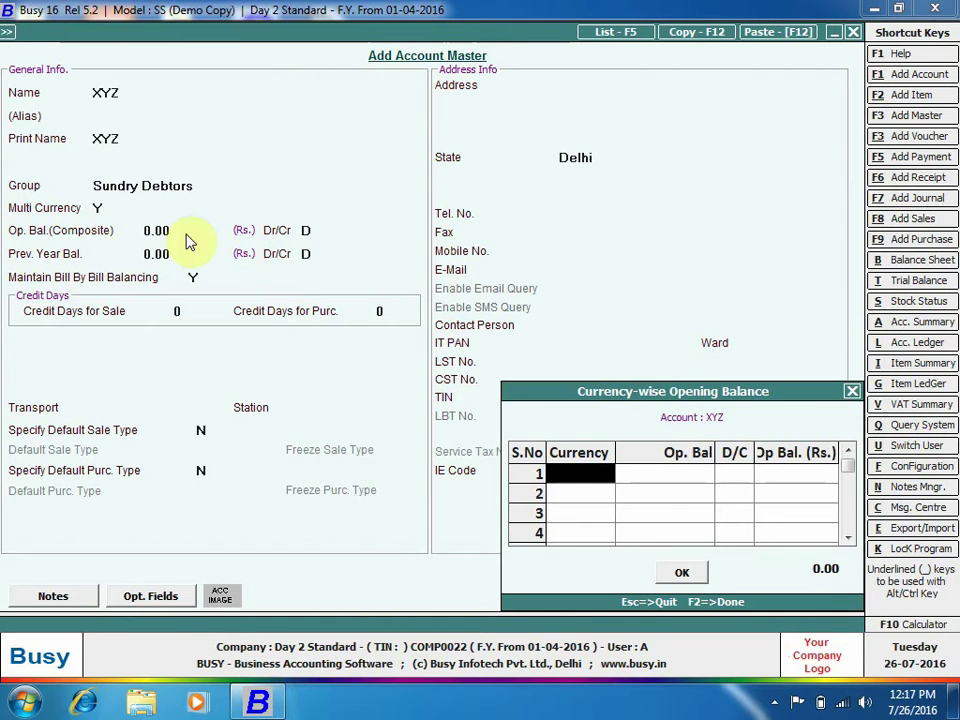
left_click(690, 574)
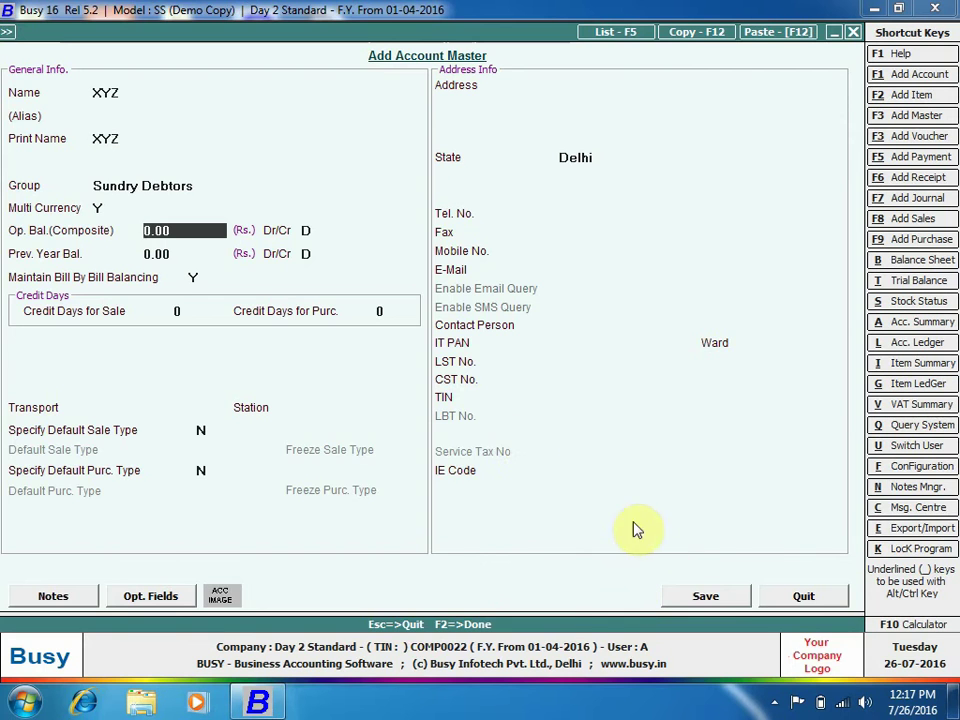
left_click(712, 596)
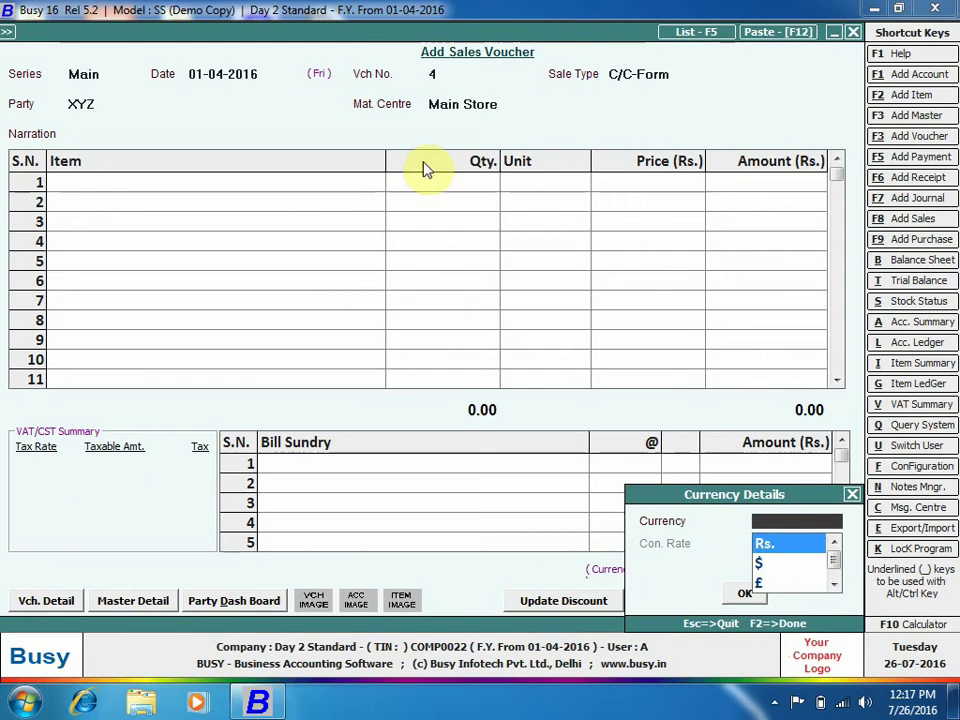
Set the voucher currency to $ with a conversion rate of 51 and leave the transport details blank
left_click(758, 566)
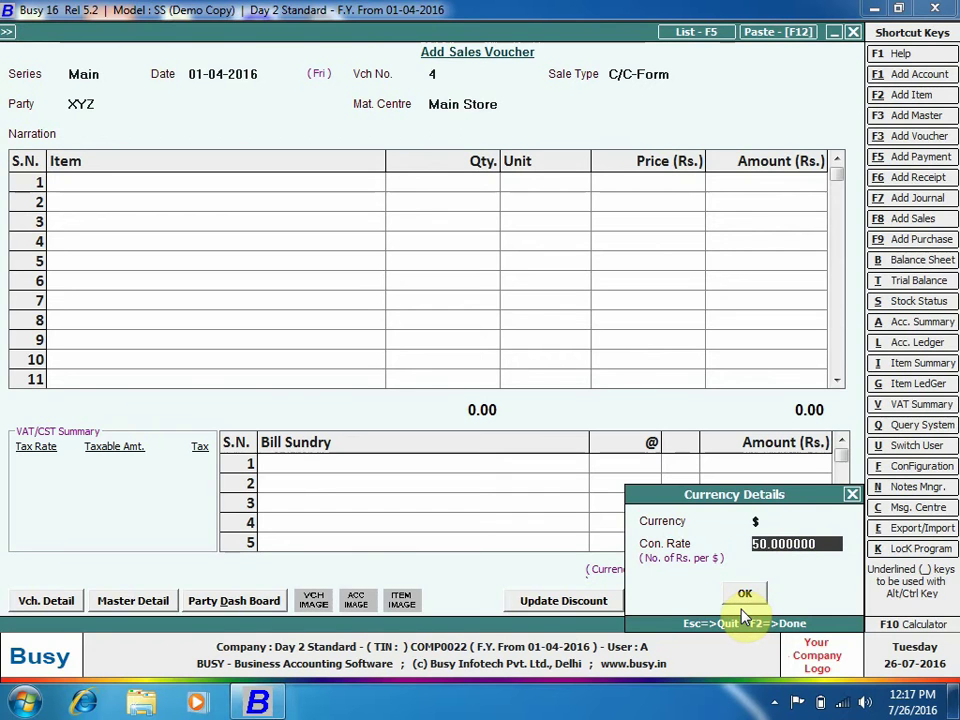
type("51")
key("Return")
key("Return")
key("Return")
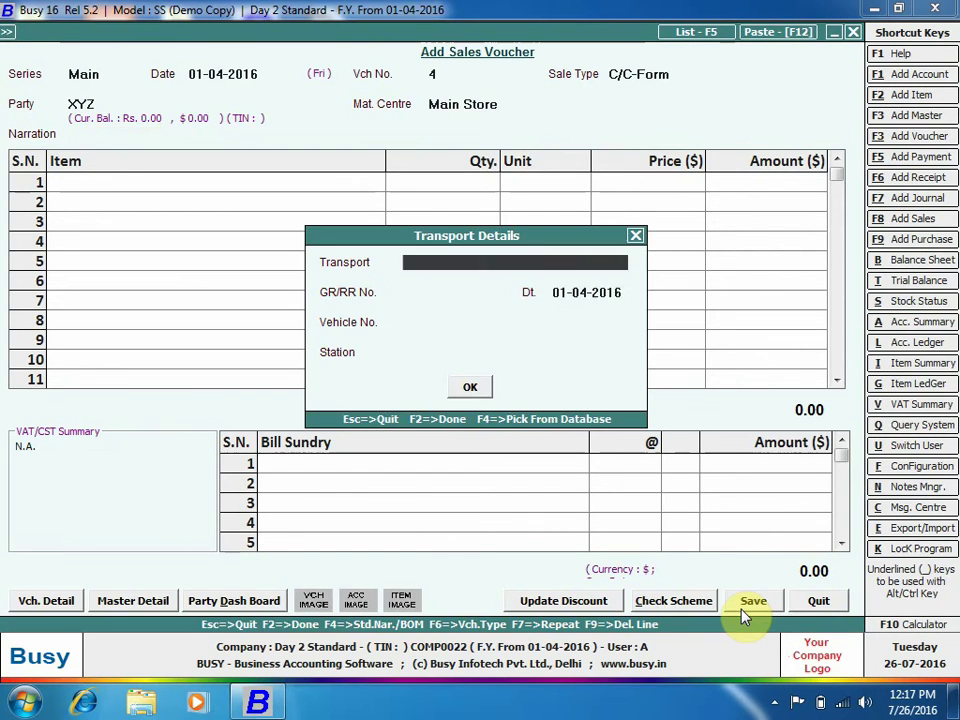
key("Return")
key("Return")
key("Return")
key("Return")
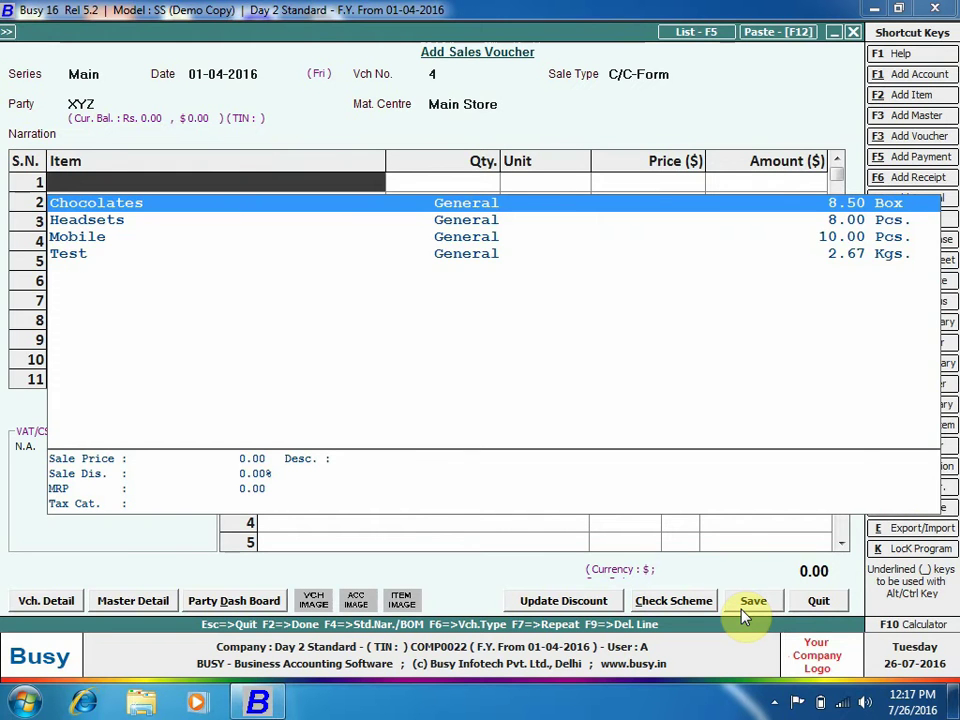
Add Chocolates as the first item with quantity 1 Box at a price of $55
key("Return")
key("Escape")
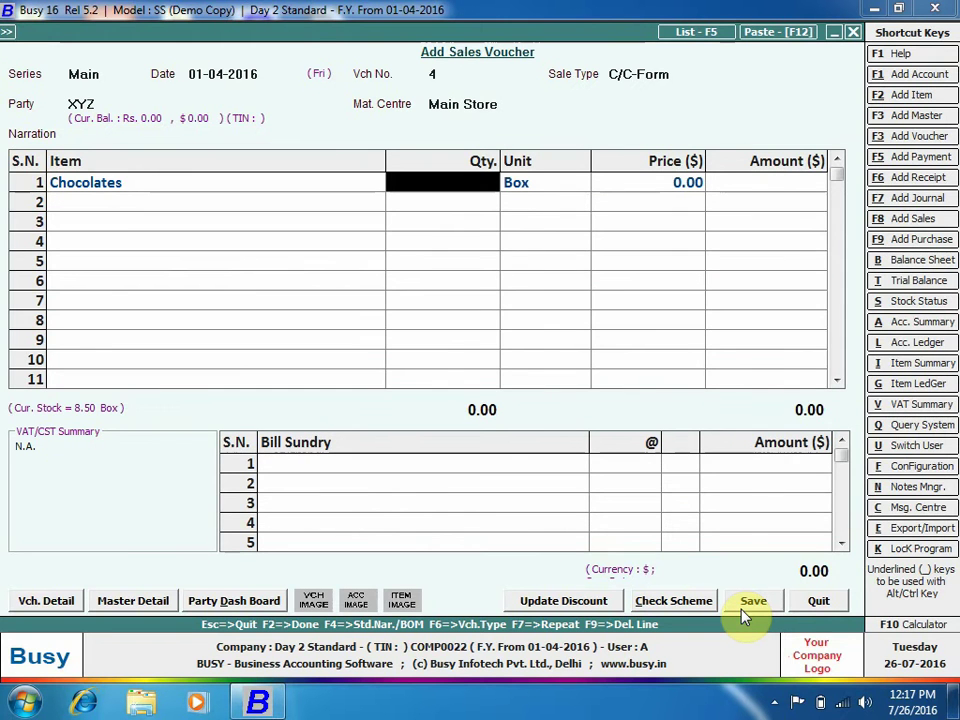
type("1")
key("Return")
key("Return")
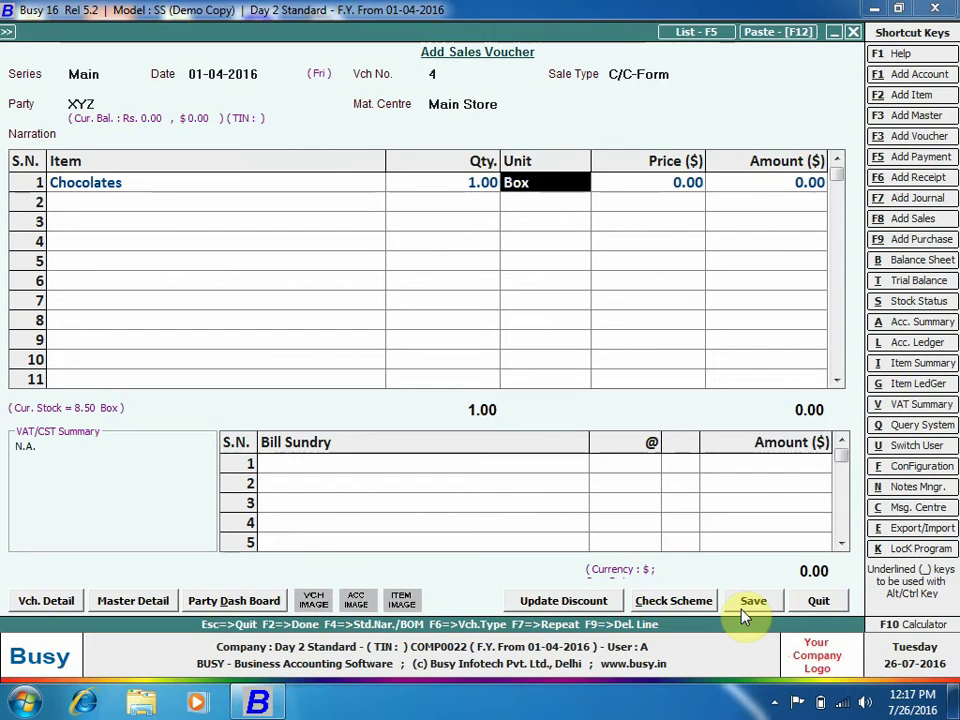
type("55")
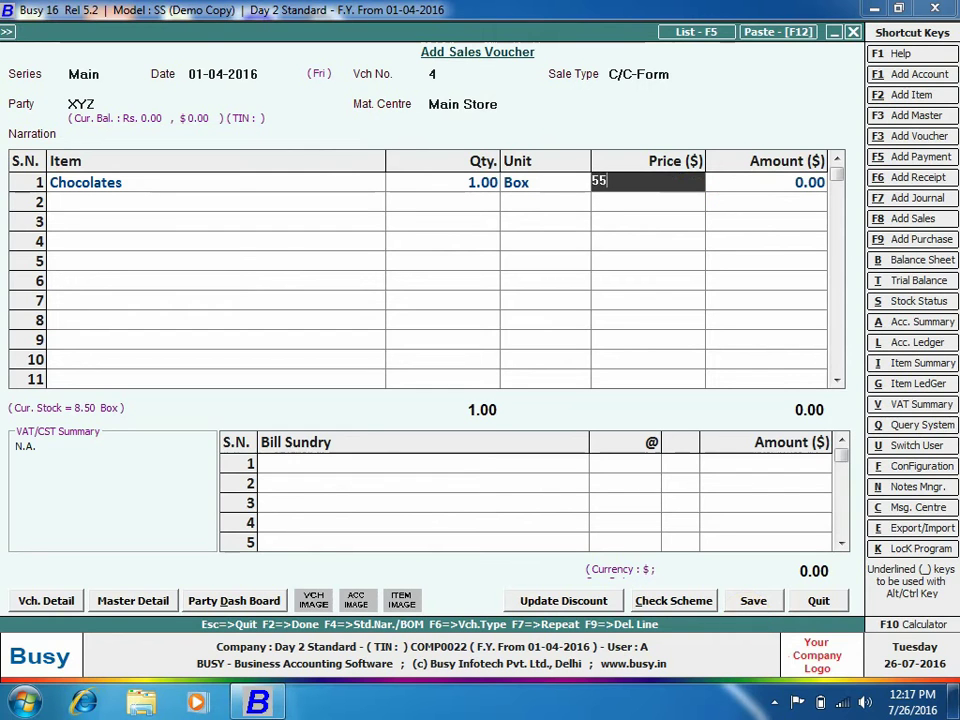
key("Return")
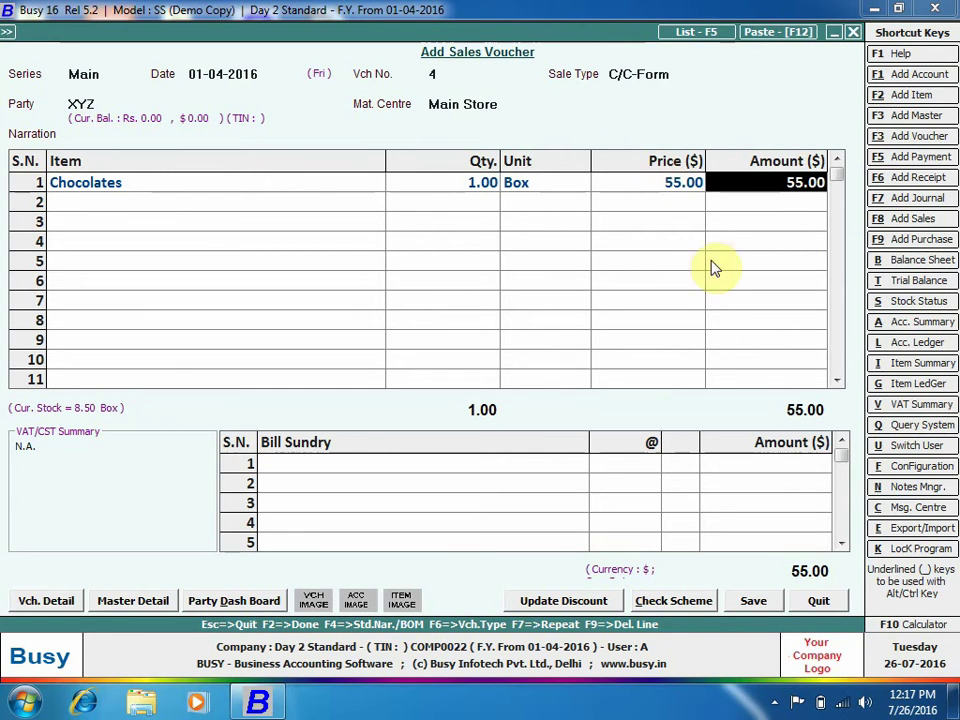
Save the sales voucher for XYZ, accepting the sales tax reporting details as they are
left_click(748, 600)
left_click(512, 394)
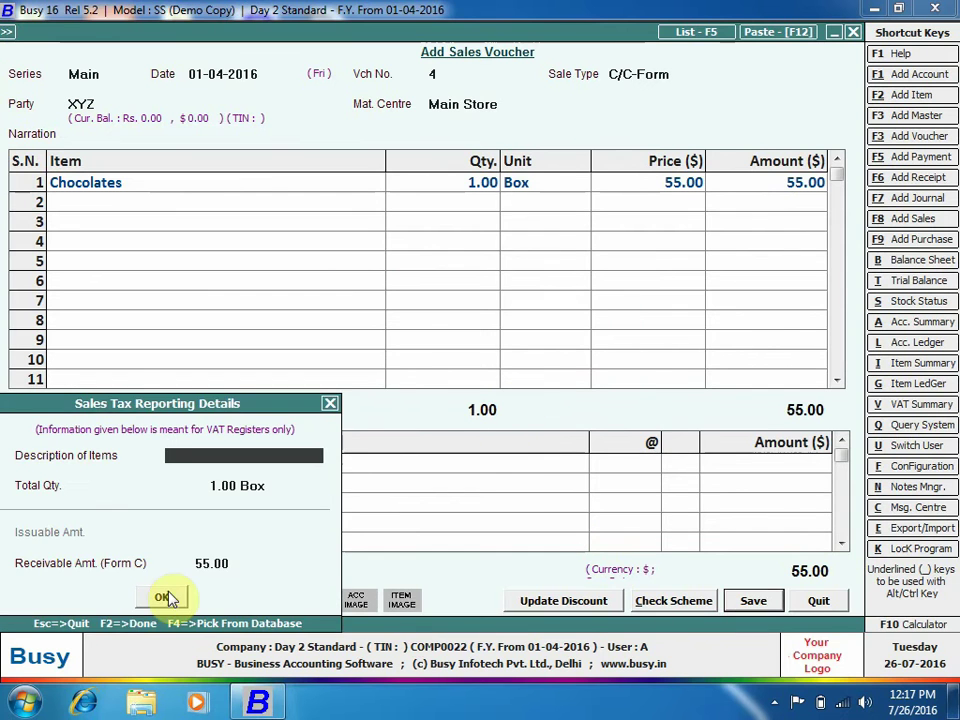
left_click(161, 536)
left_click(535, 590)
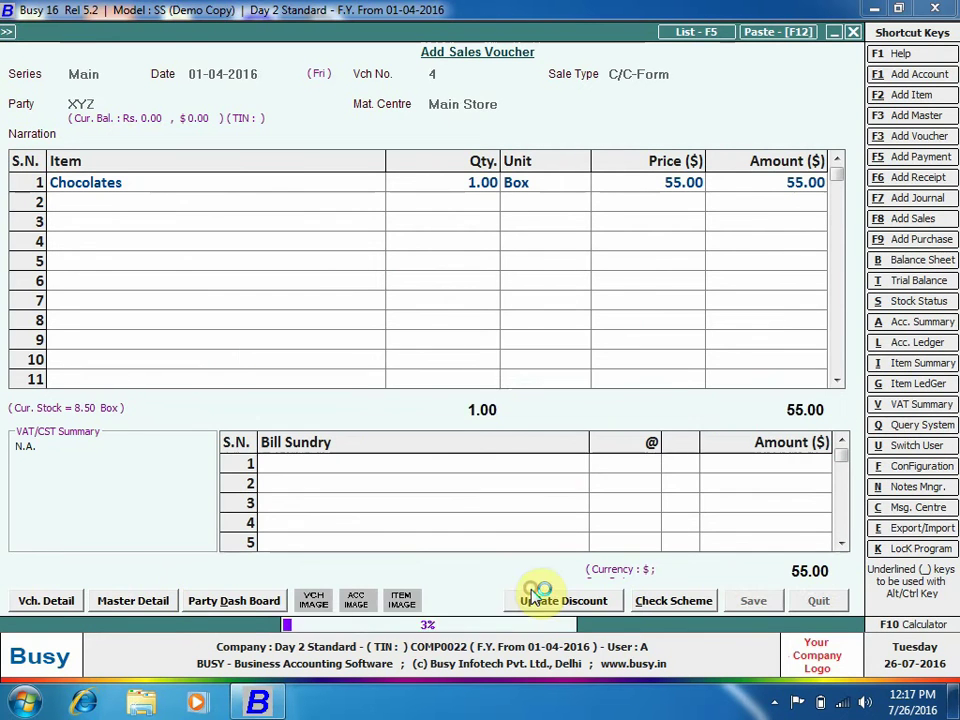
left_click(588, 392)
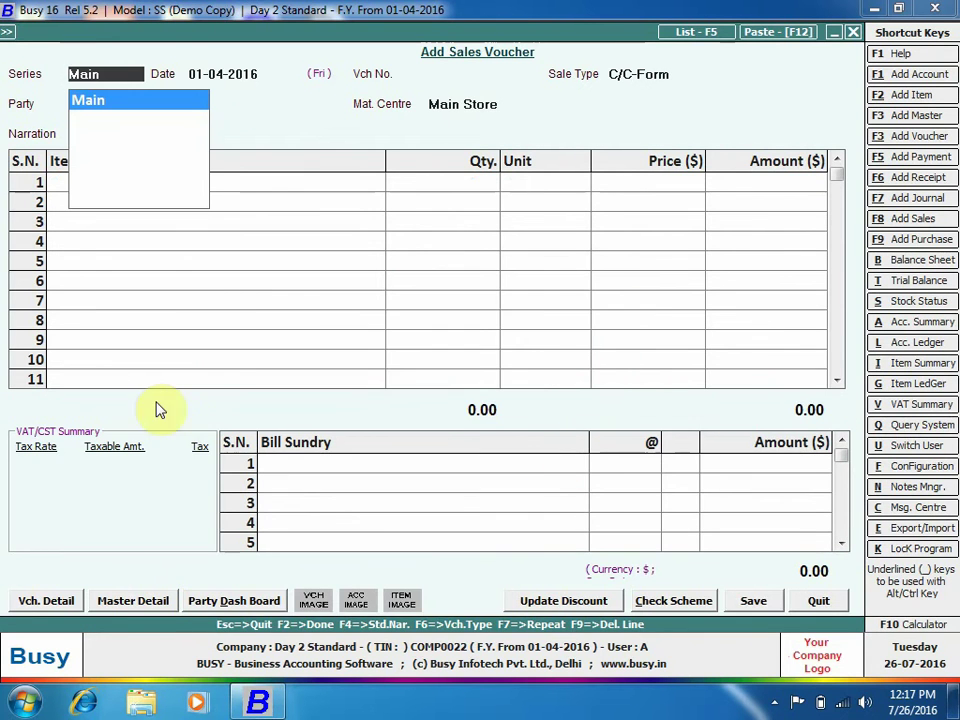
Quit the blank sales voucher entry without recording another voucher
key("F1")
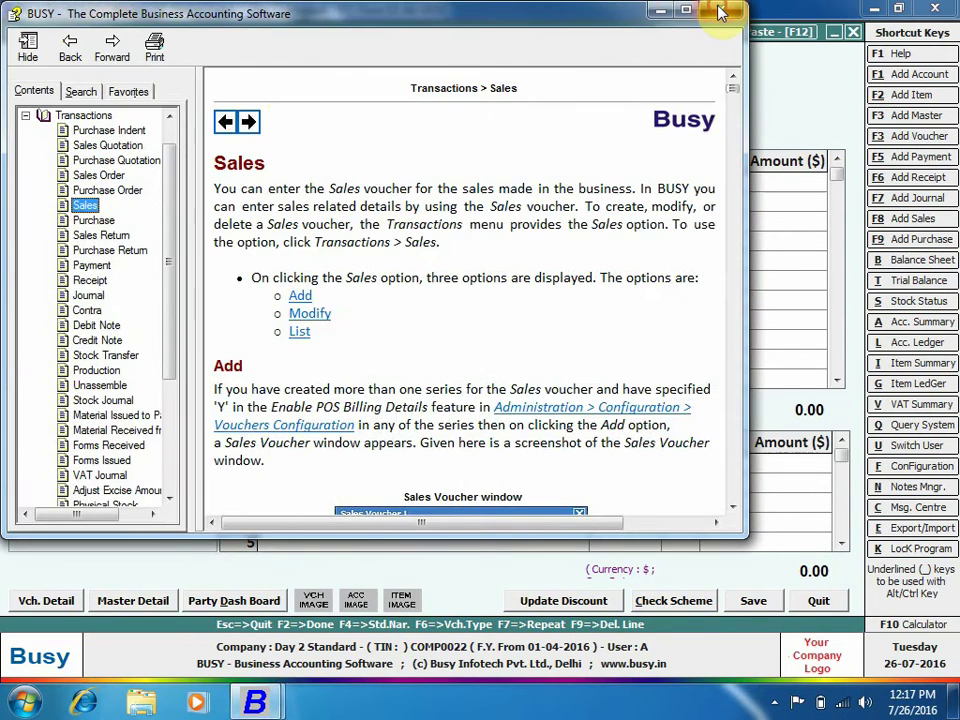
left_click(721, 11)
key("Escape")
key("Escape")
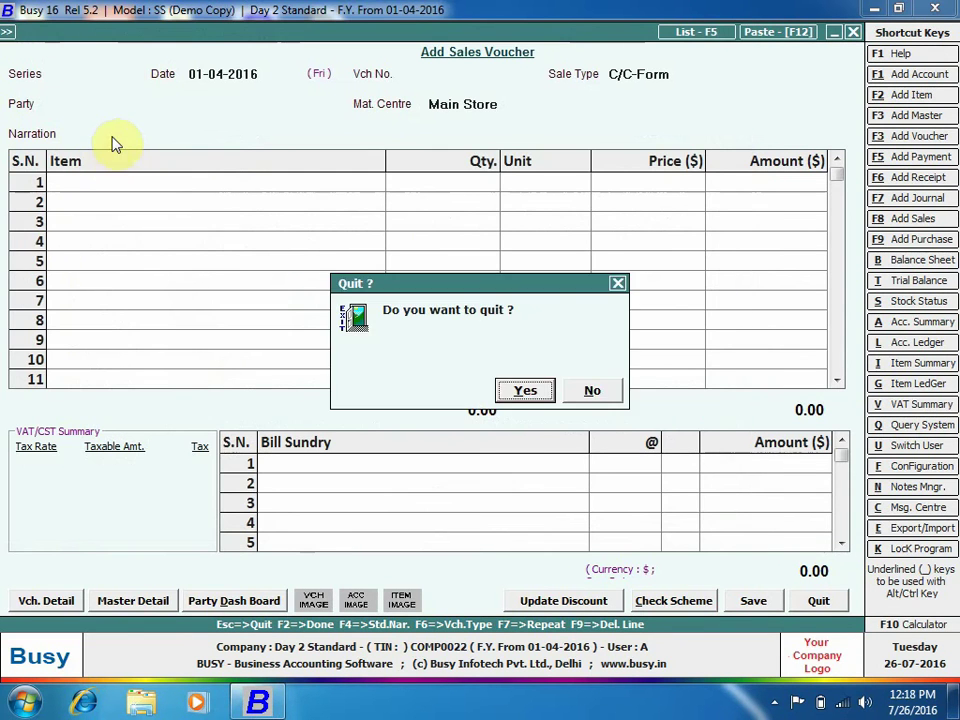
key("Return")
key("Escape")
Open the Auto Generate Forex Gain/Loss Vouchers utility among the bulk updations
left_click(150, 31)
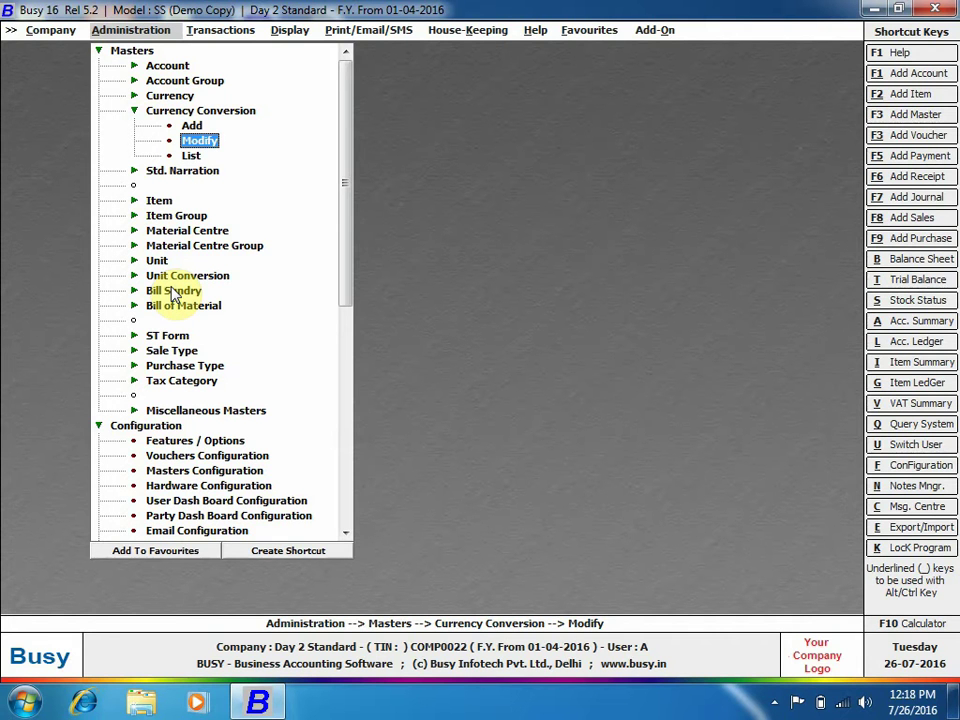
scroll(178, 285, "down", 10)
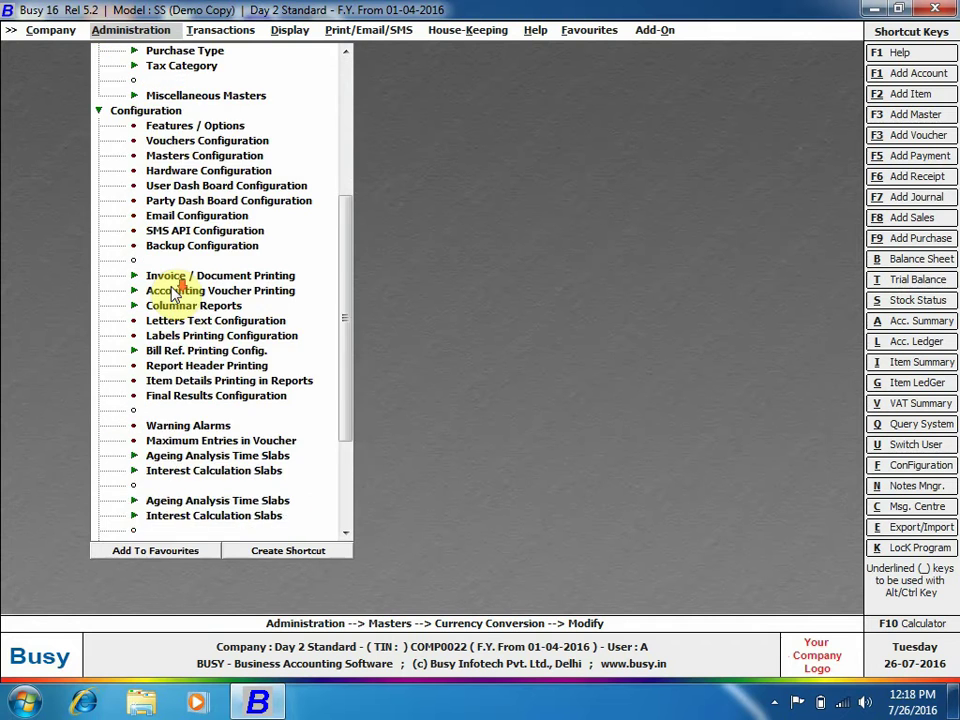
left_click(145, 486)
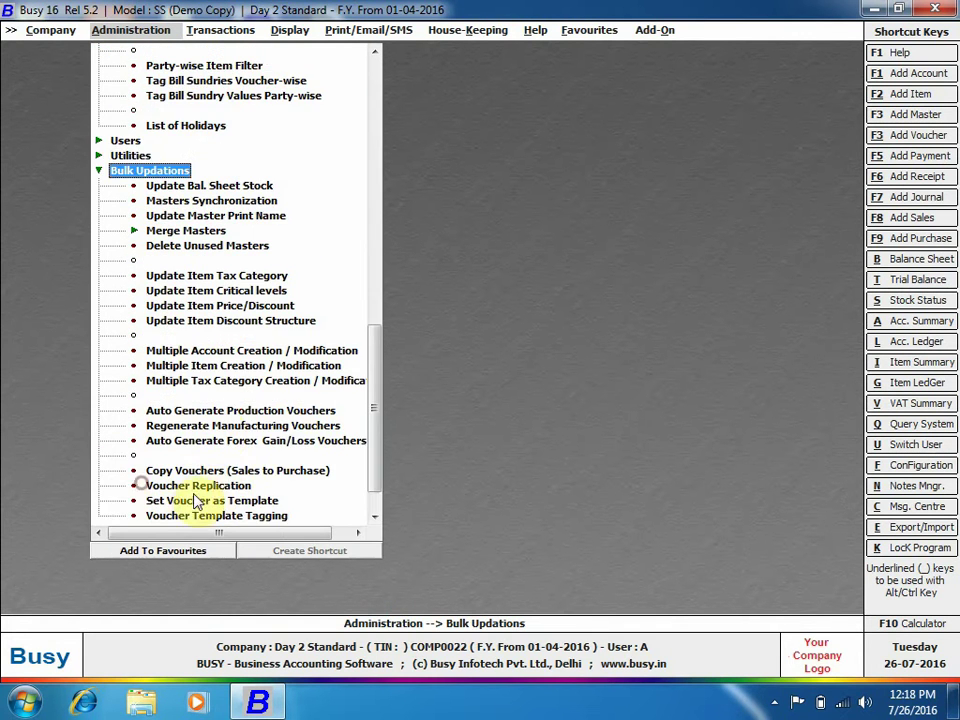
scroll(225, 364, "down", 1)
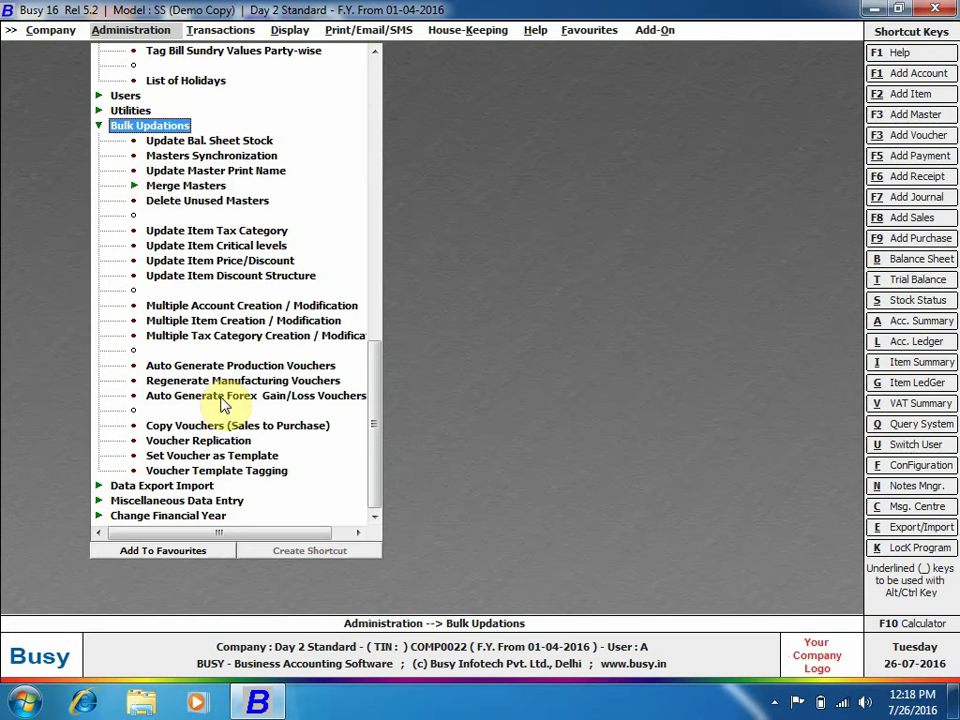
double_click(222, 398)
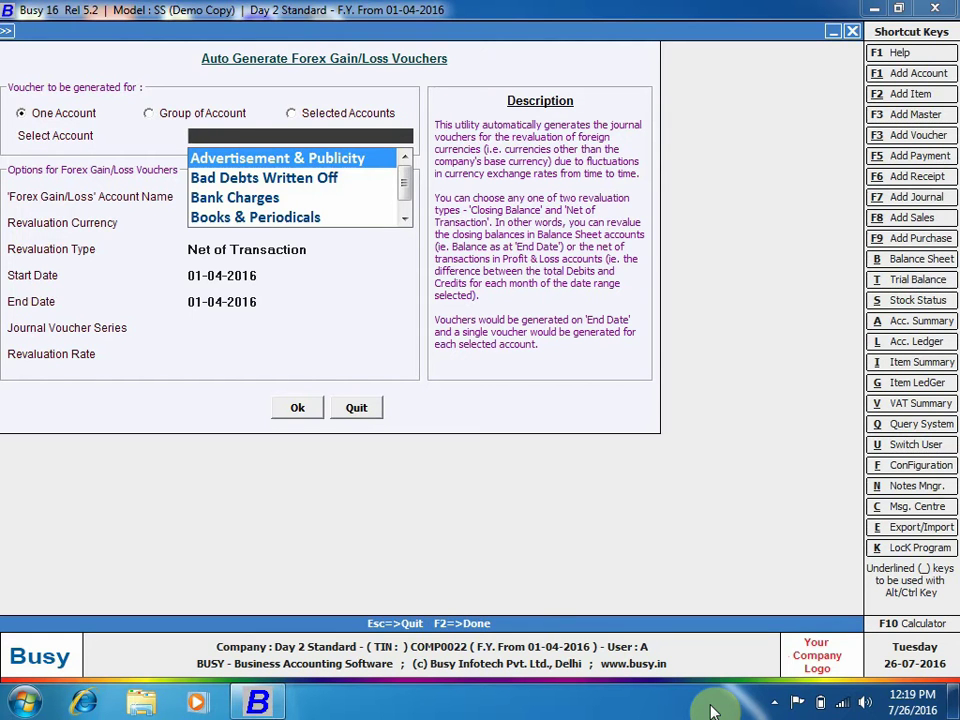
Choose XYZ as the one account for which forex gain/loss vouchers are generated
type("b")
key("BackSpace")
type("xy")
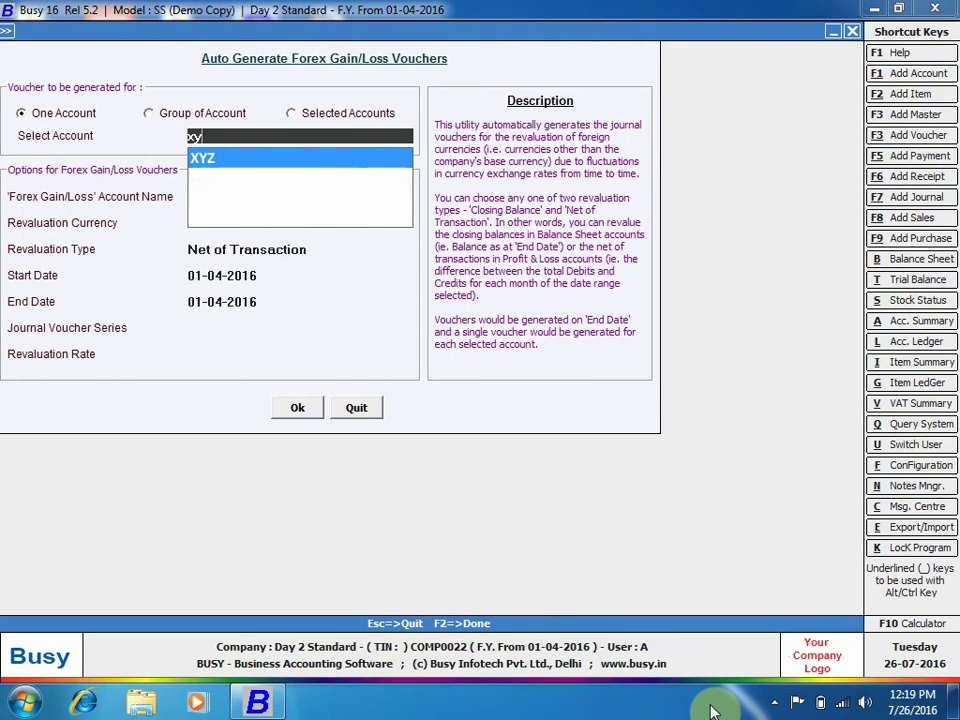
key("Return")
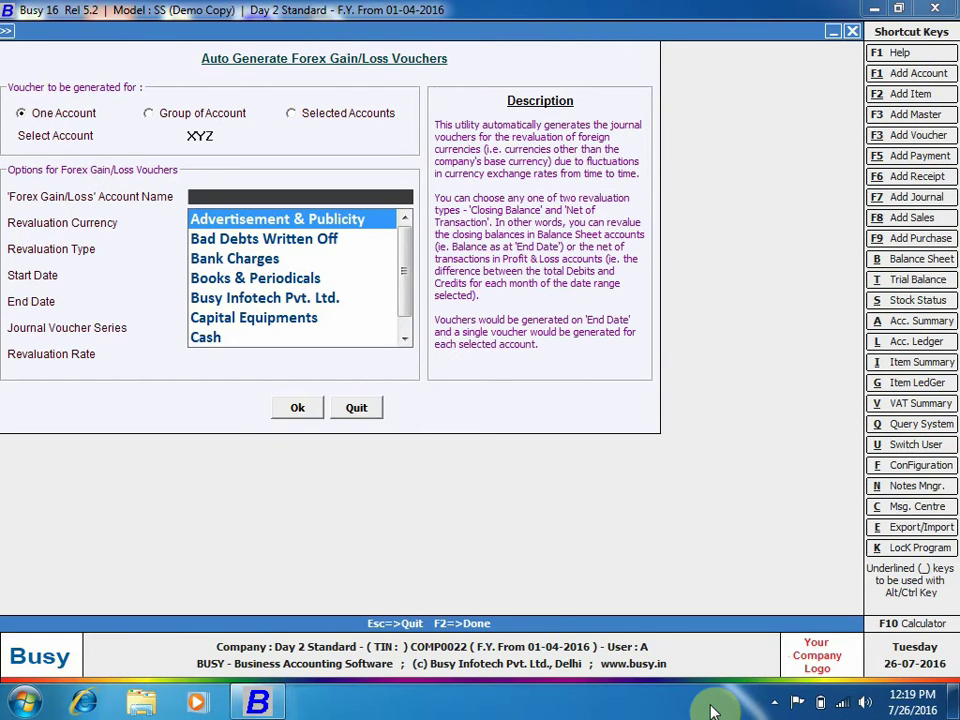
Start a new account master named Forex Gain & Loss for the forex gain/loss account, keeping the same print name
key("alt+c")
type("Forex")
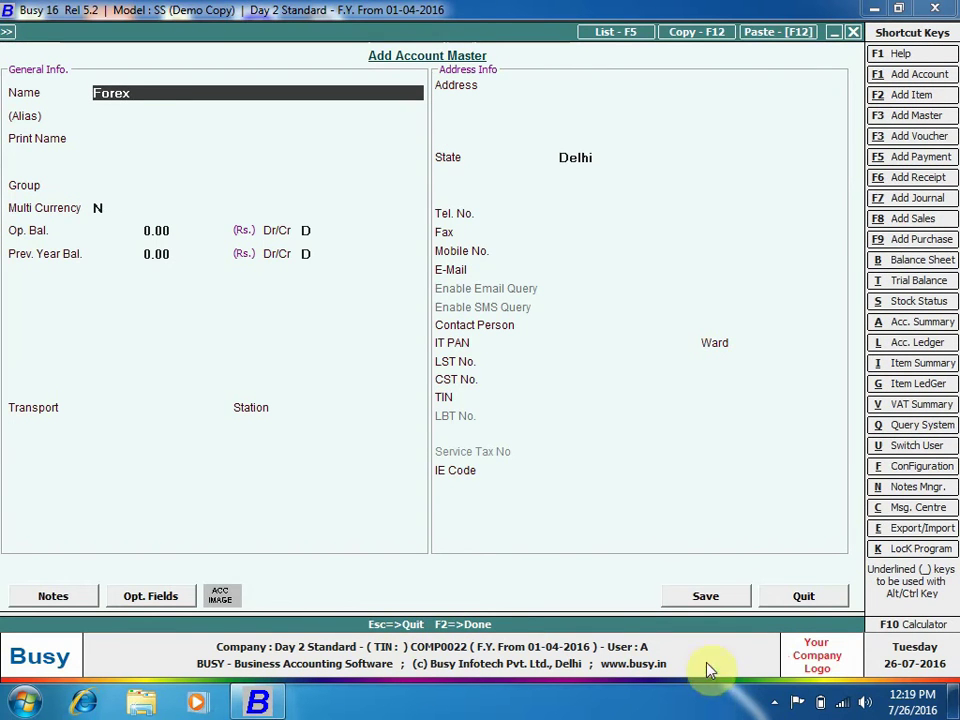
type("gain & loss")
key("Return")
key("Return")
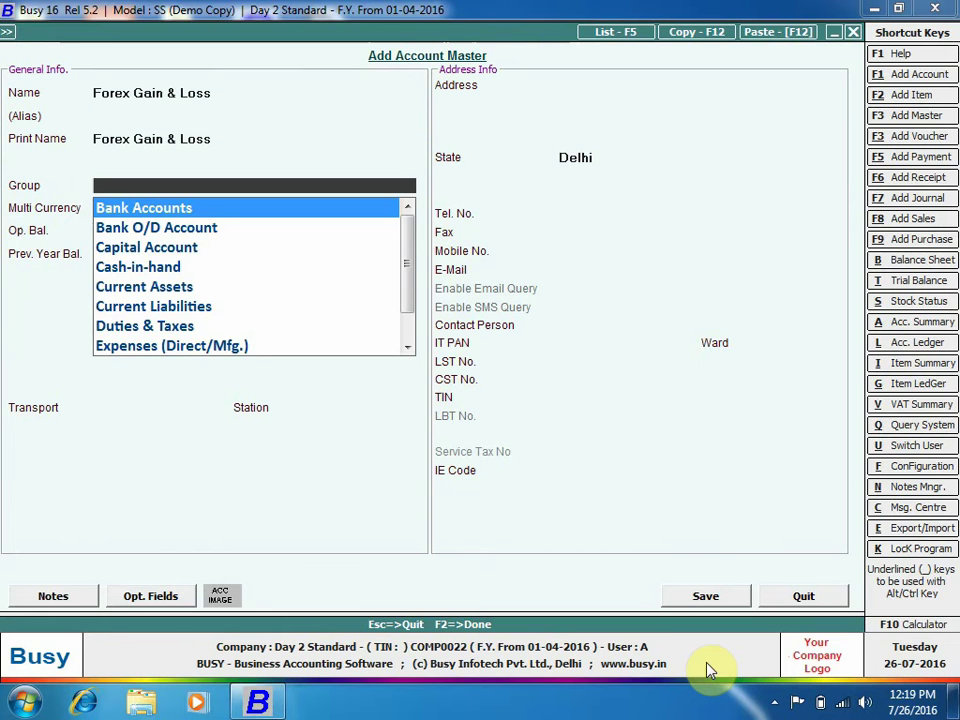
type("pr")
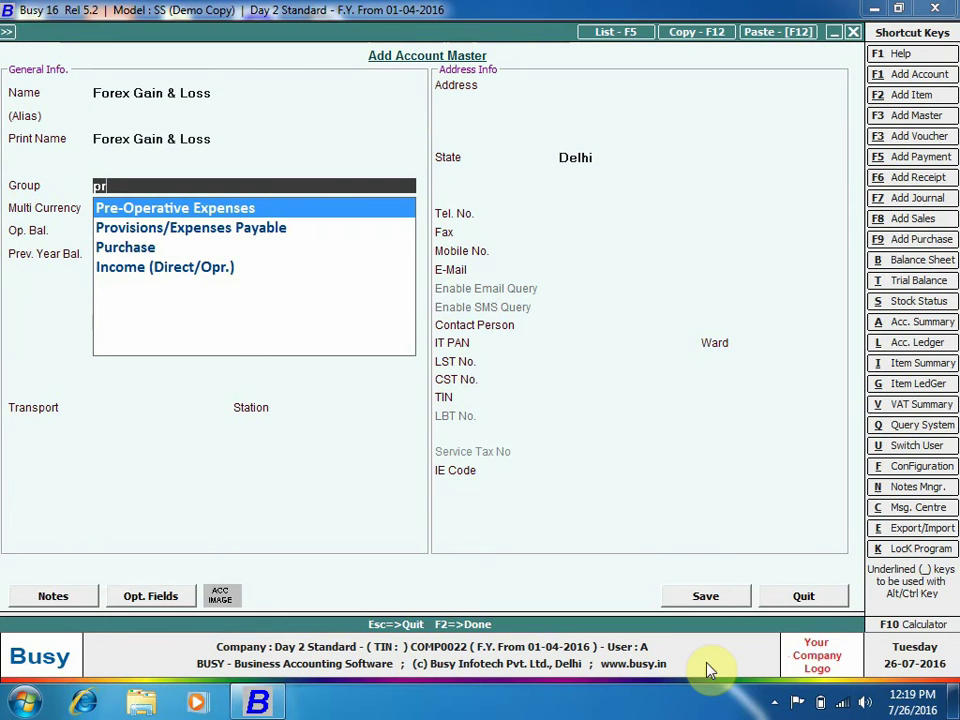
key("BackSpace")
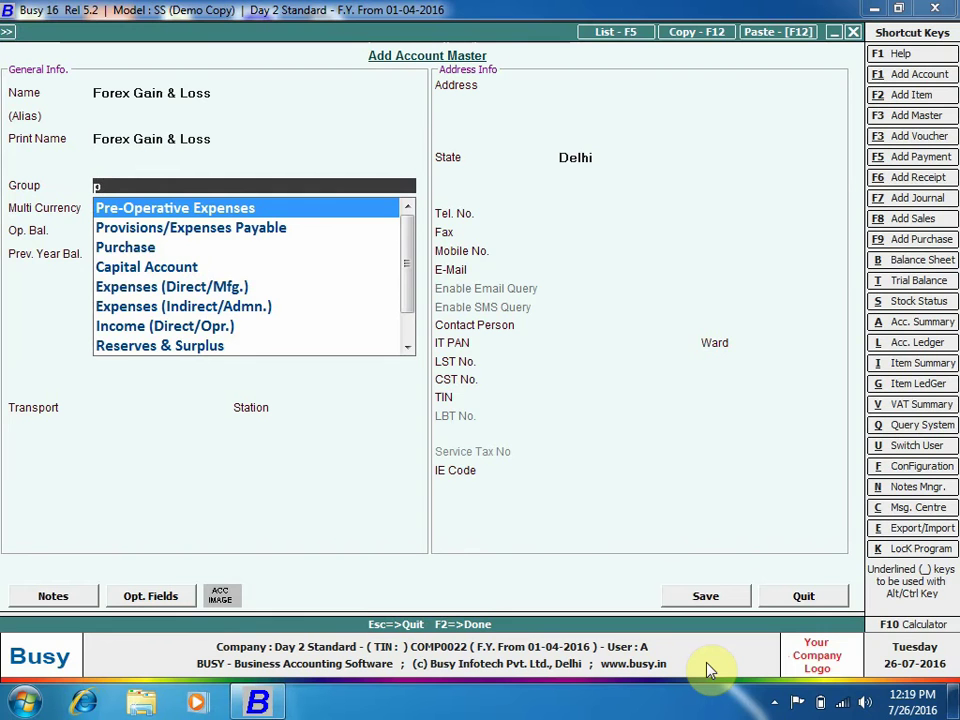
key("BackSpace")
type("p")
key("BackSpace")
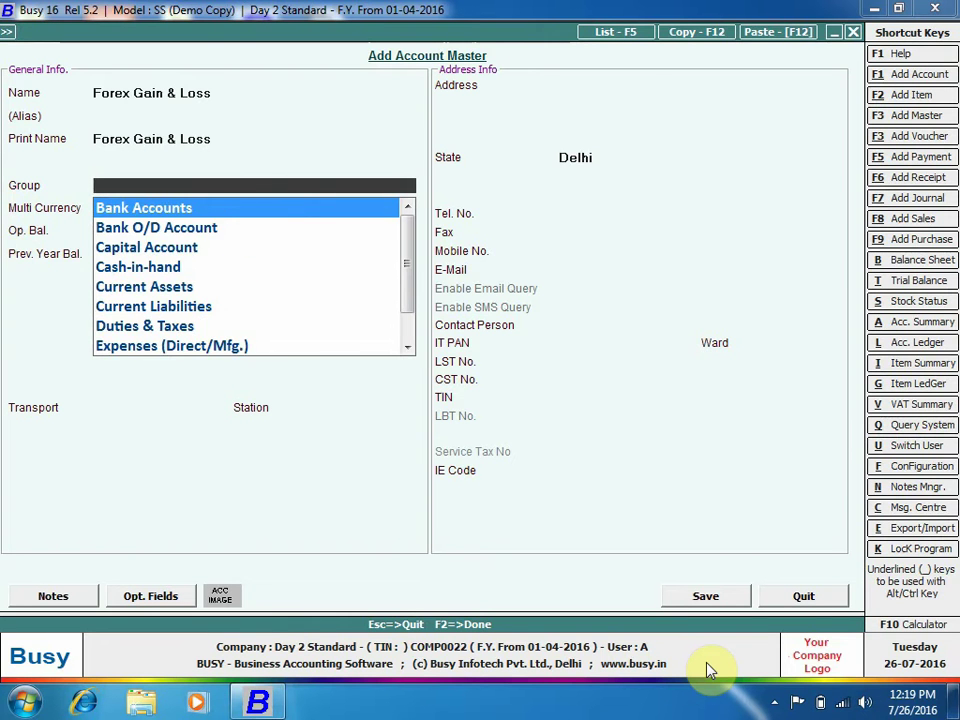
Assign the Forex Gain & Loss account to the Reserves & Surplus group, save it and use it as the forex gain/loss account
type("re")
key("Return")
key("Return")
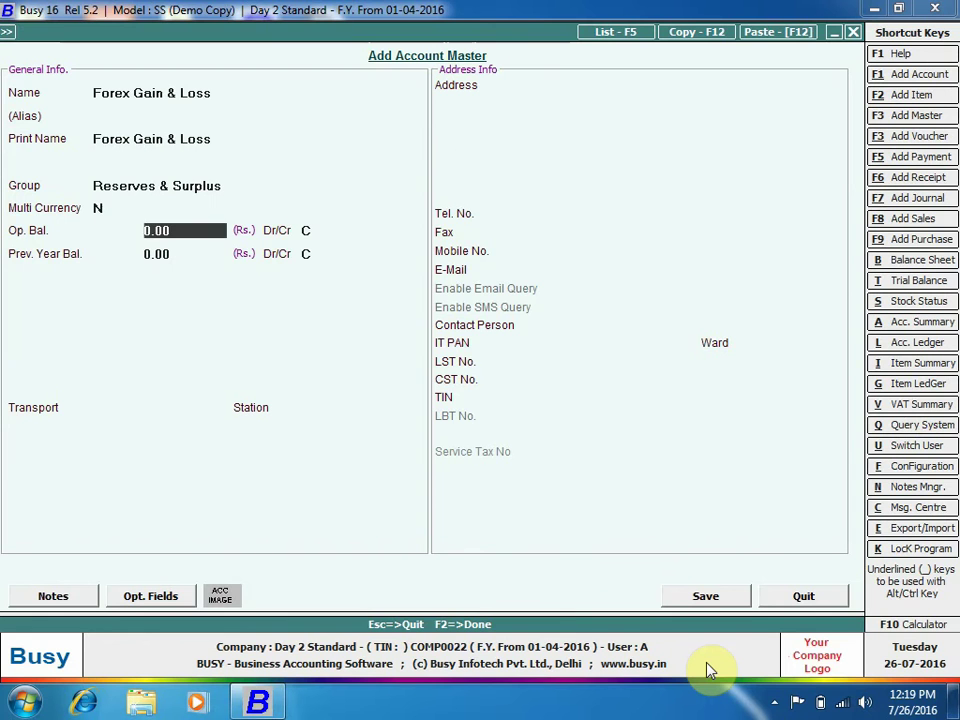
key("Return")
key("Return")
key("F2")
key("Return")
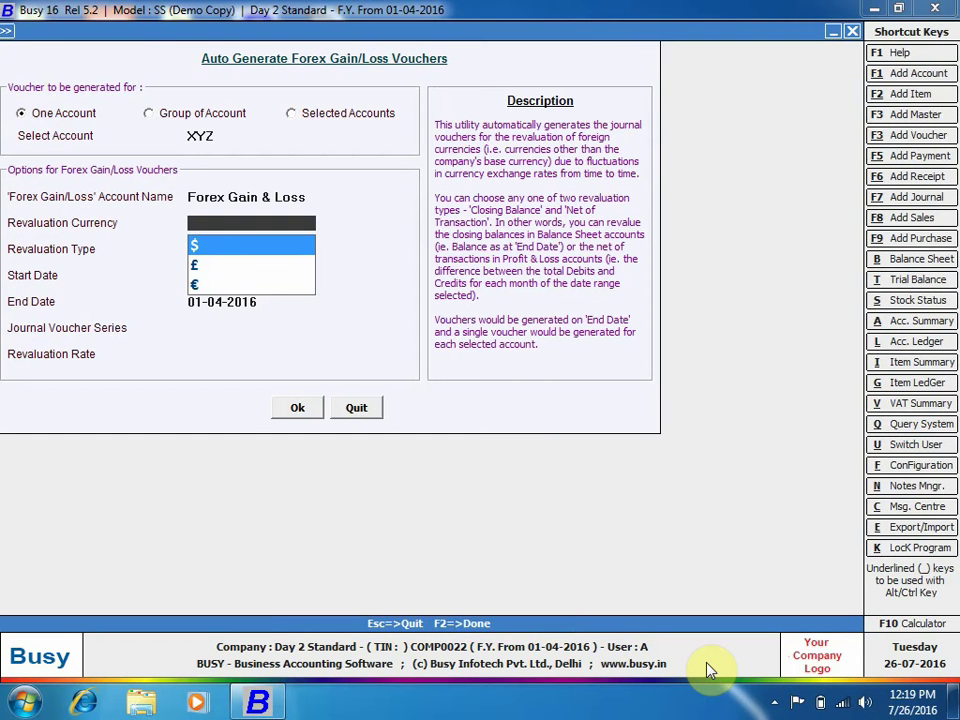
Set the revaluation currency to $ and the revaluation type to Closing Balance
key("Return")
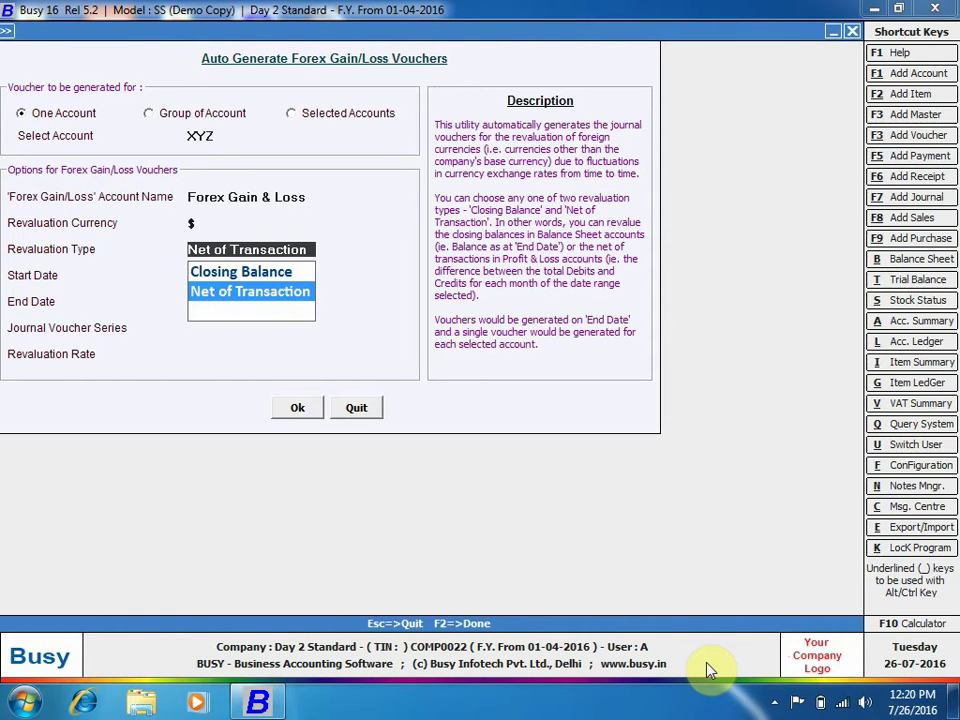
key("Up")
key("Return")
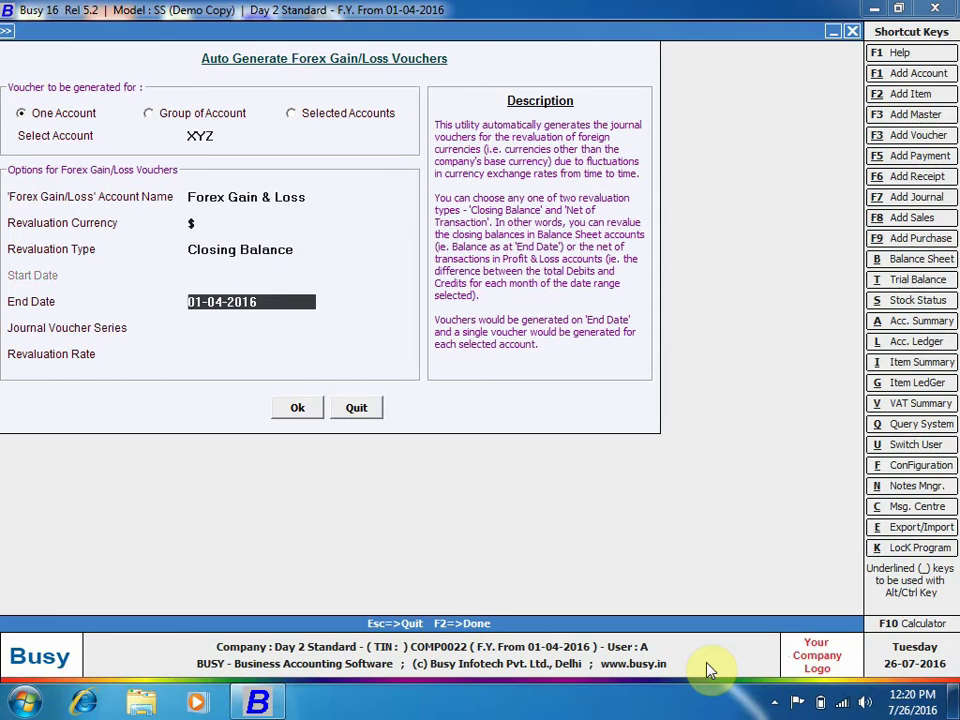
Generate the forex gain/loss vouchers with end date 01-04-2016, journal voucher series Main and a revaluation rate of 50 Rs. per $
key("Return")
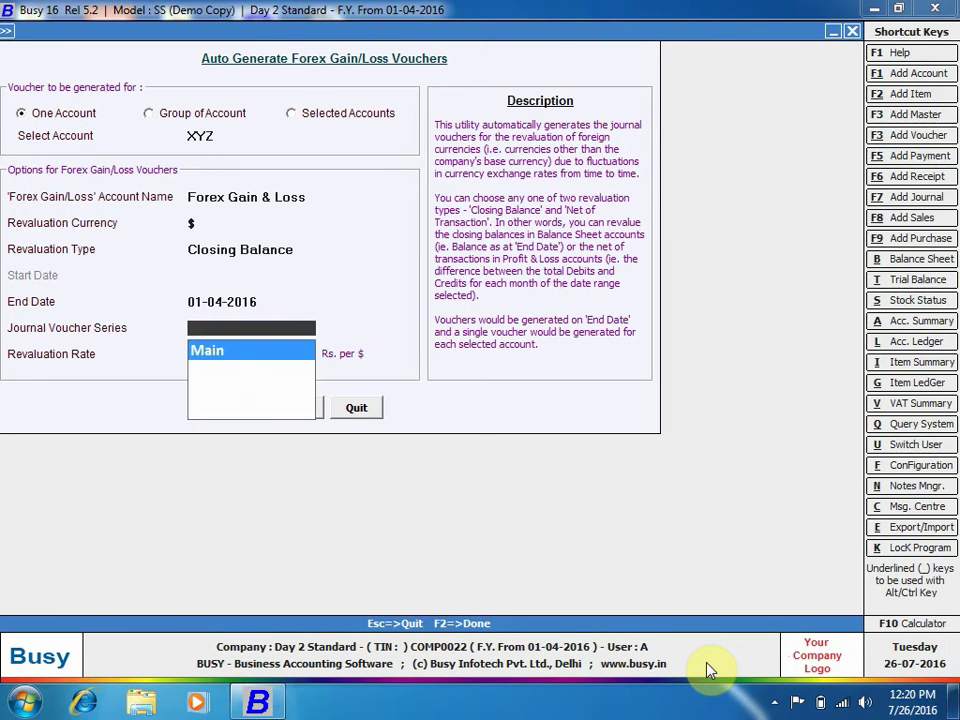
key("Return")
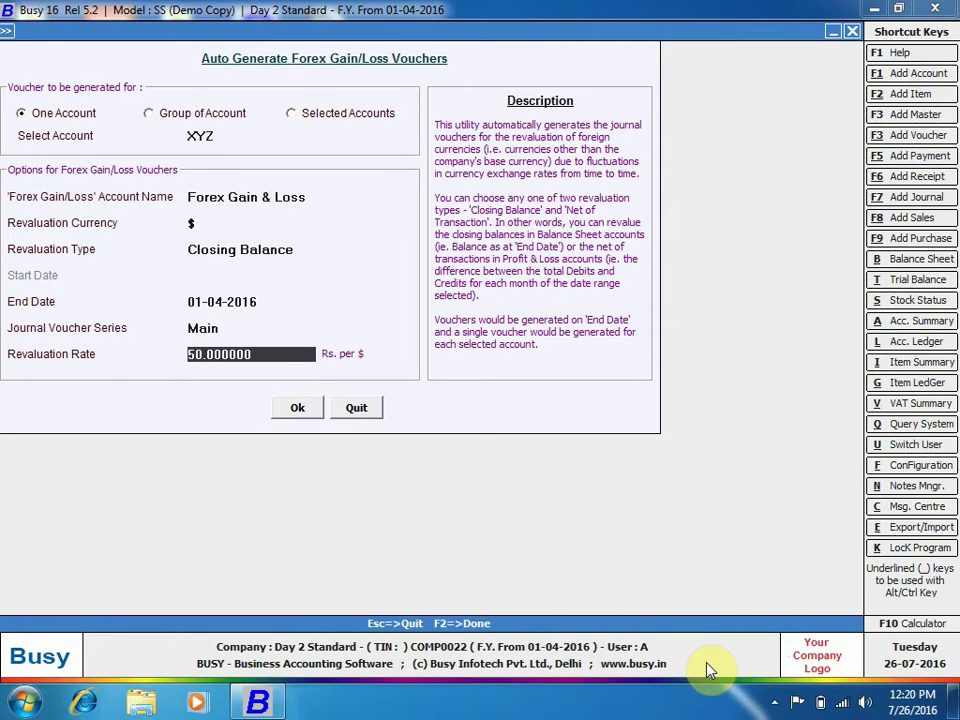
left_click(295, 414)
left_click(517, 393)
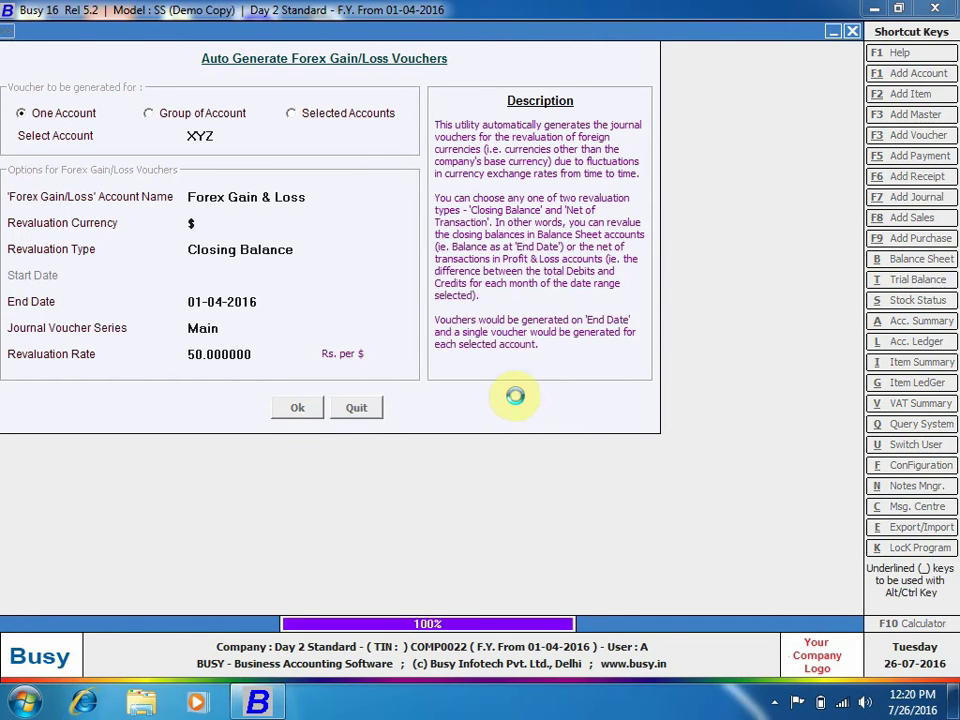
left_click(592, 389)
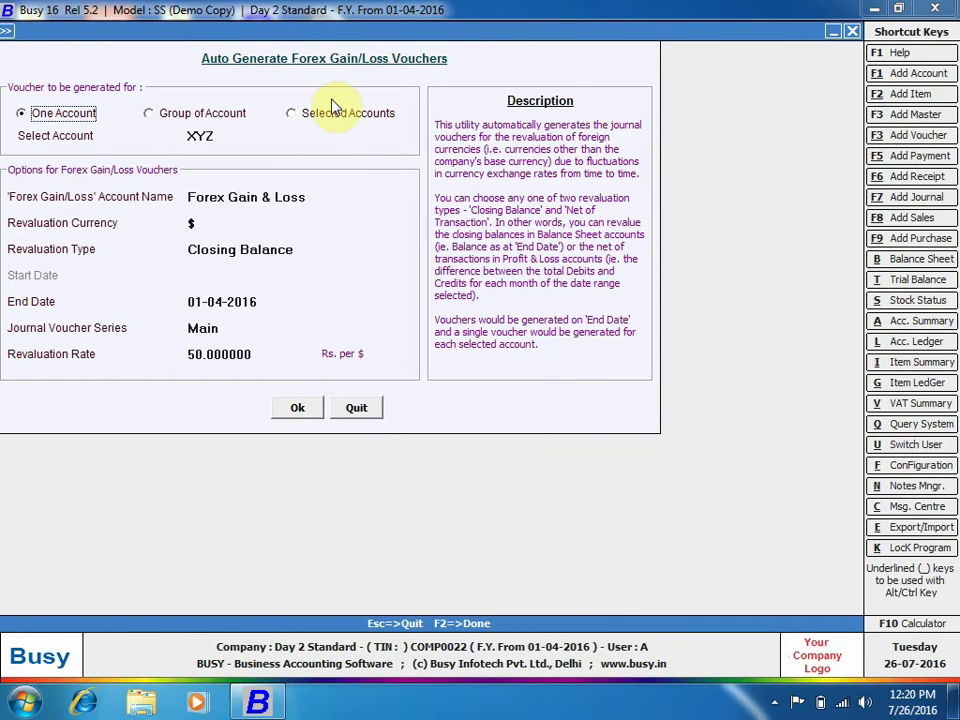
key("Escape")
Open the generated journal voucher in the Main series, examine its Forex Gain & Loss debit and XYZ credit entries, and close it
left_click(218, 31)
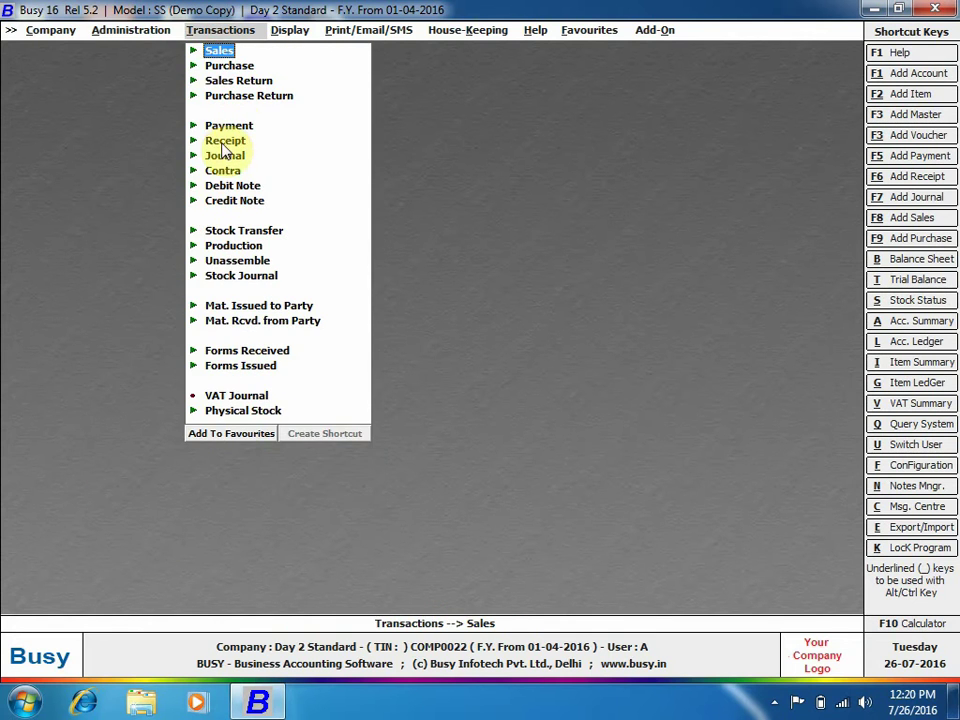
left_click(224, 155)
left_click(257, 186)
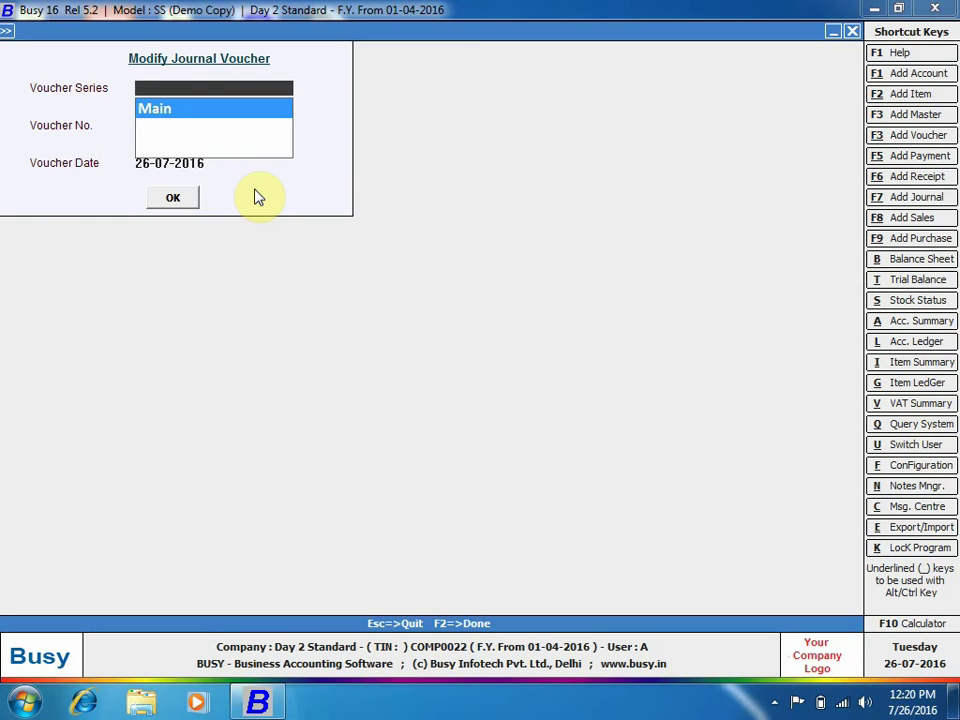
key("Return")
key("Return")
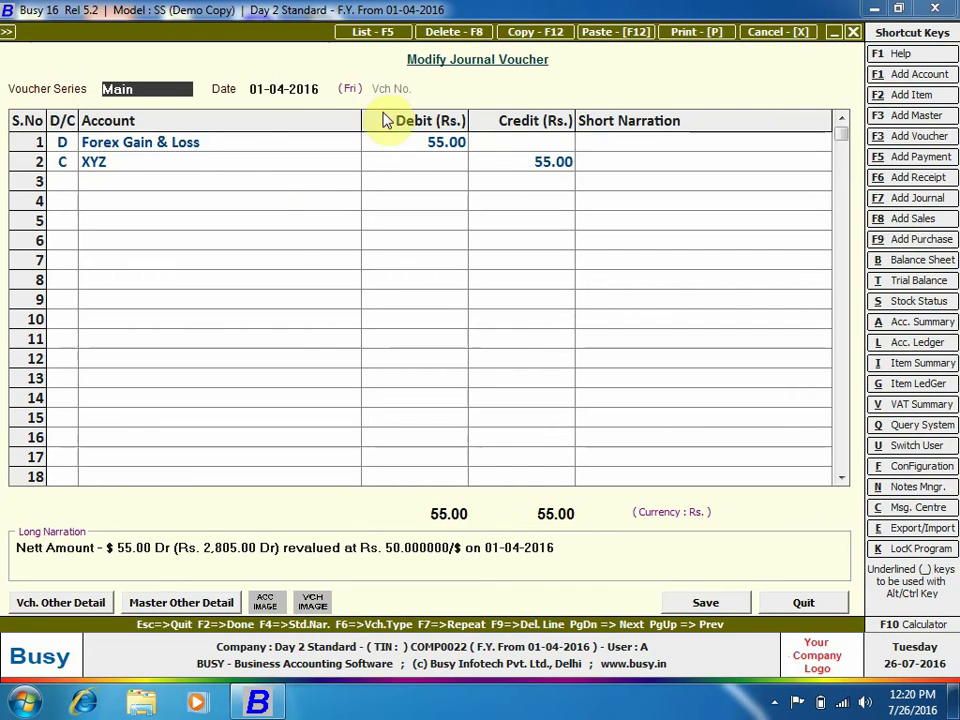
left_click(184, 150)
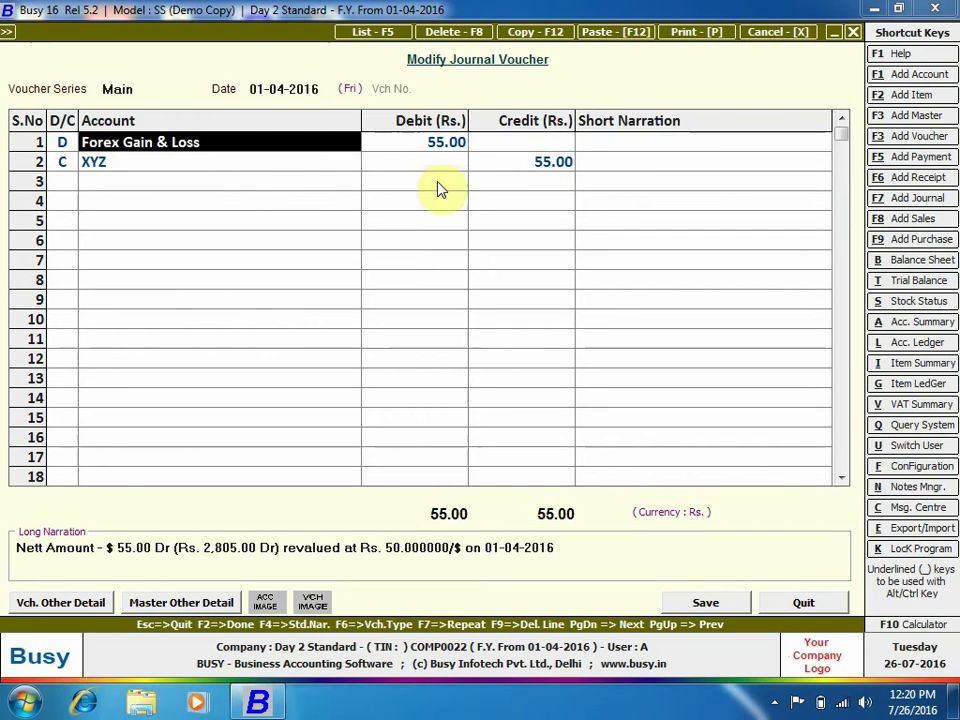
left_click(434, 149)
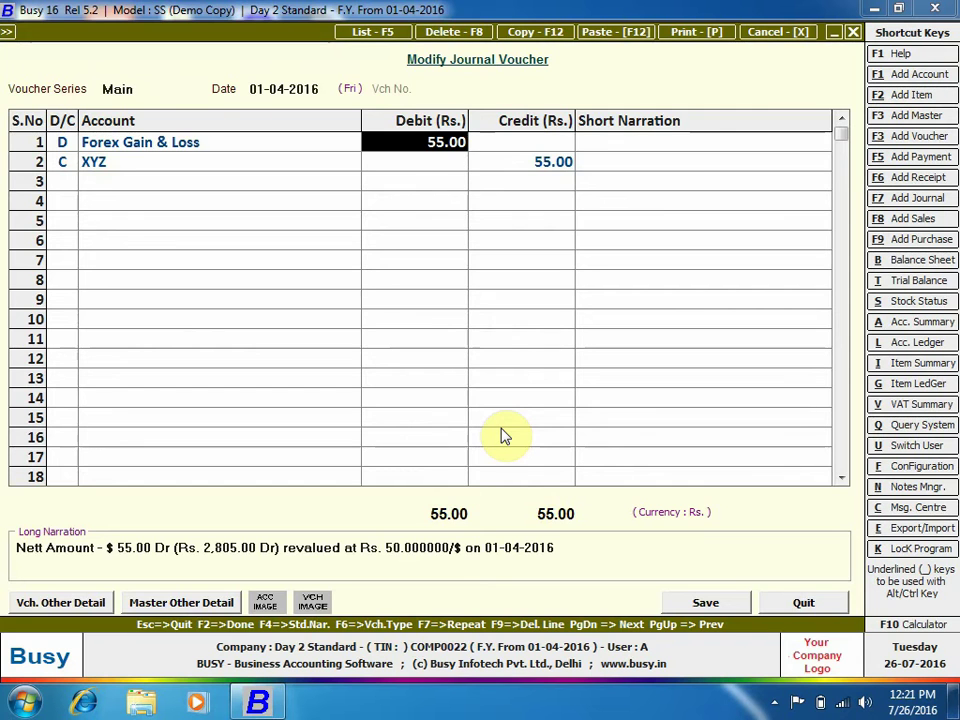
key("Escape")
key("Escape")
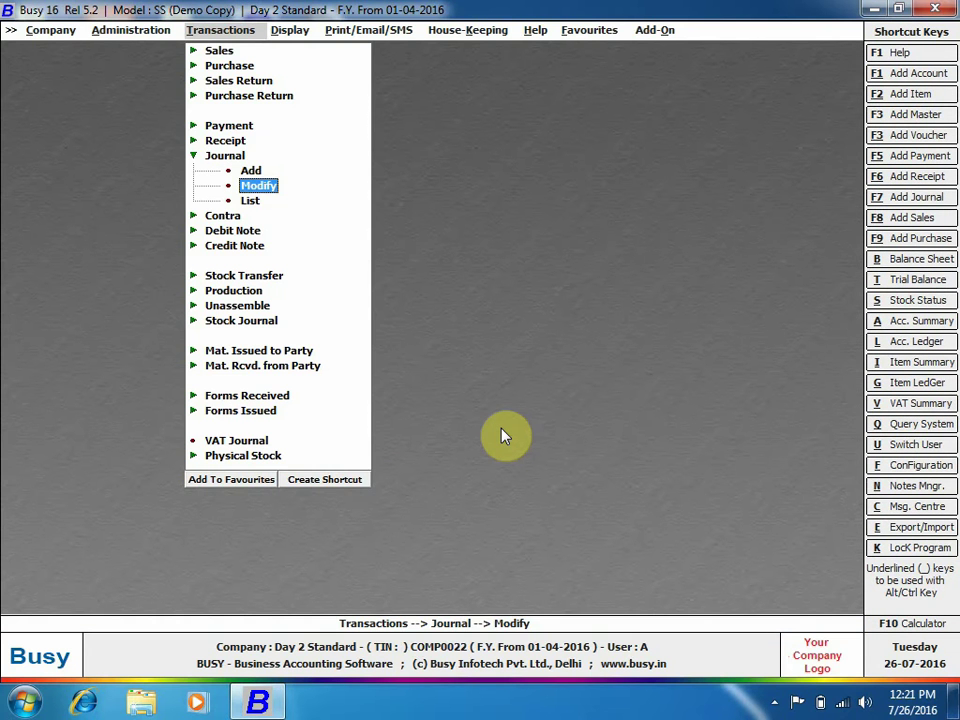
Open sales voucher 4 of the Main series, dated 01-04-2016, for modification
key("Left")
key("Up")
key("f")
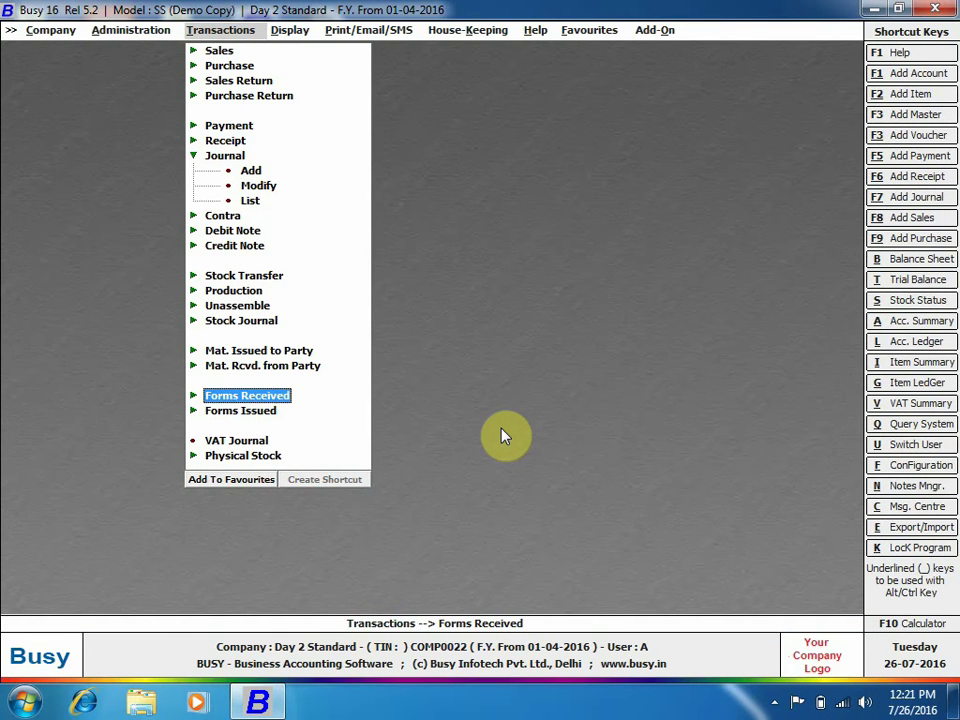
key("v")
key("s")
key("Return")
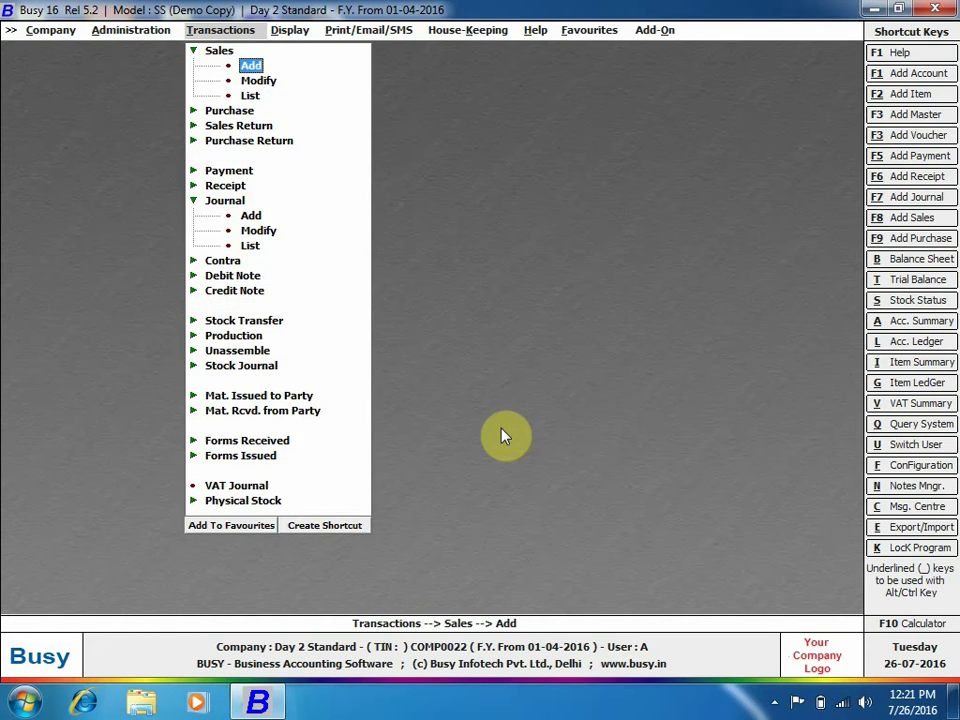
key("Down")
key("Return")
key("Return")
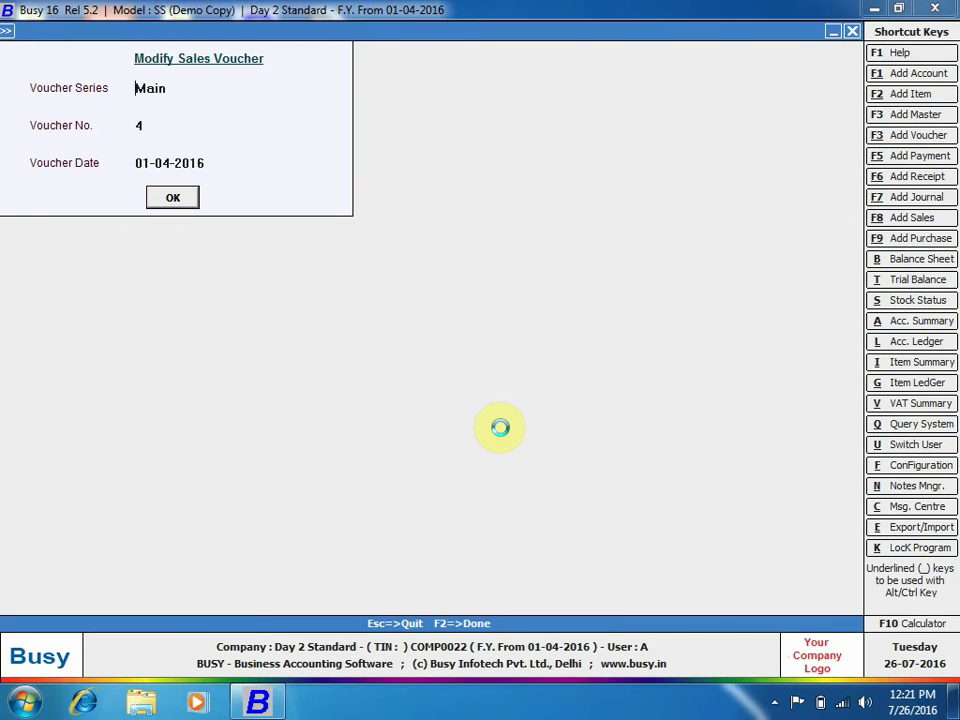
key("Return")
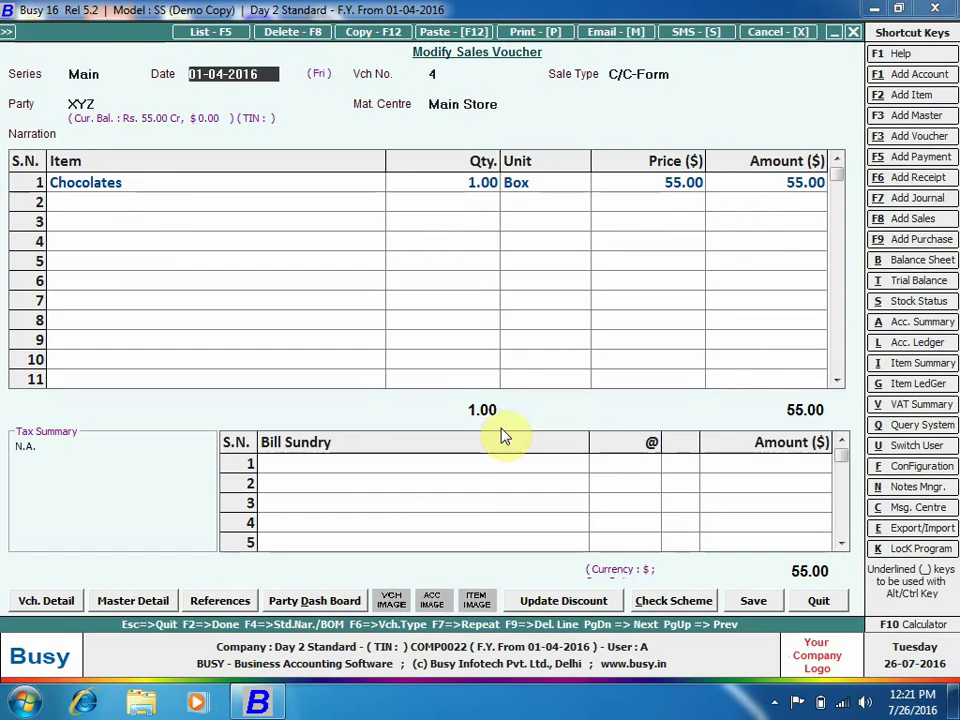
Examine the quantity, dollar price and amount of the Chocolates line in the sales voucher, dismissing the transport details
left_click(655, 190)
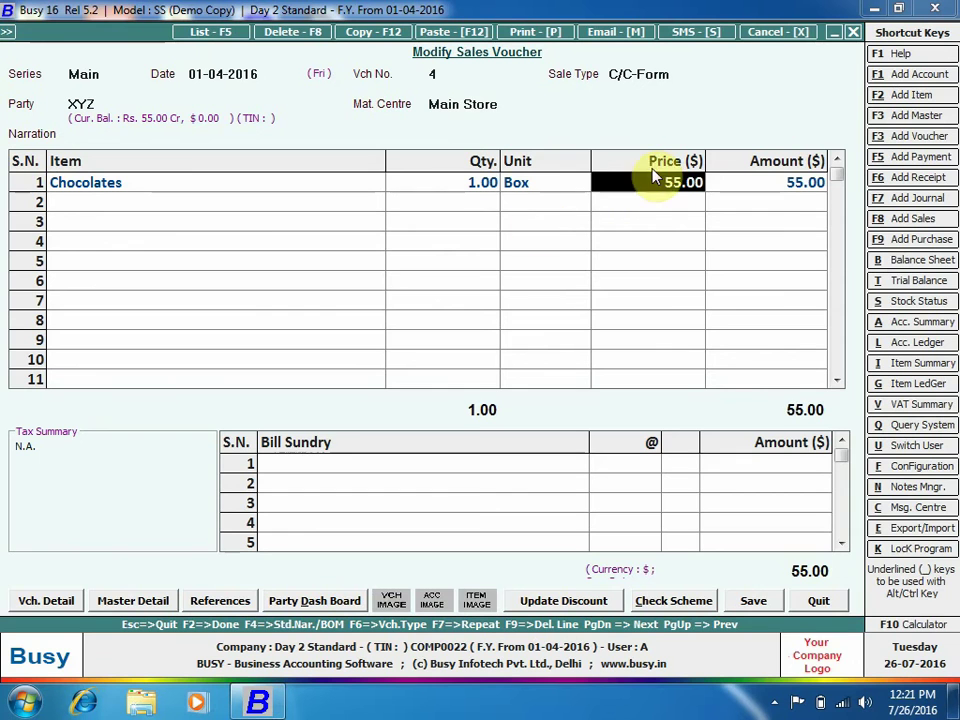
left_click(467, 183)
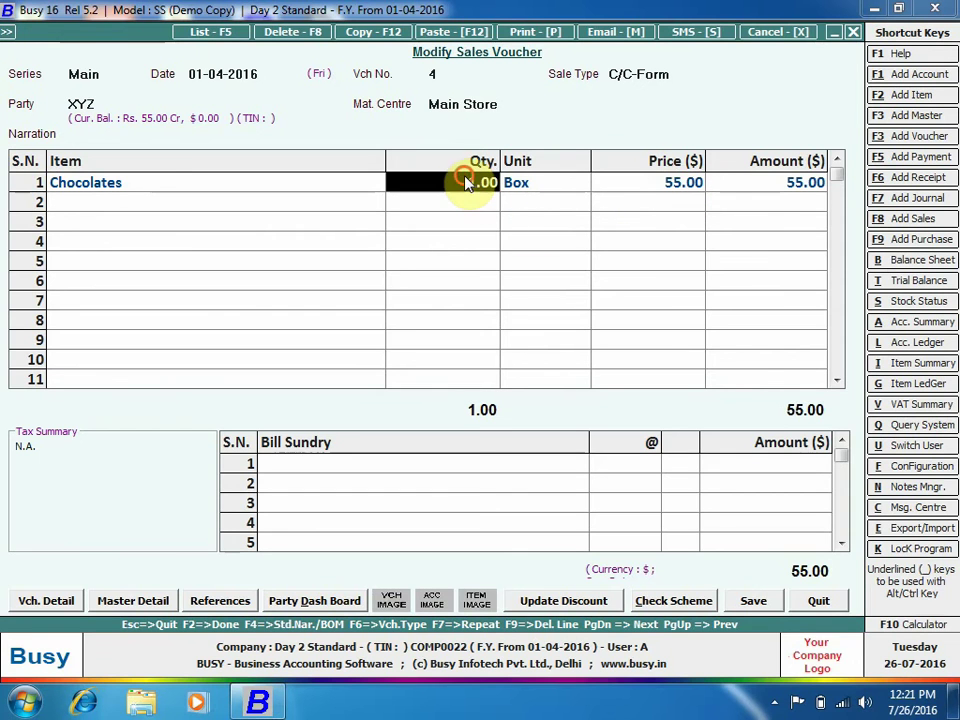
key("Return")
key("Return")
key("Return")
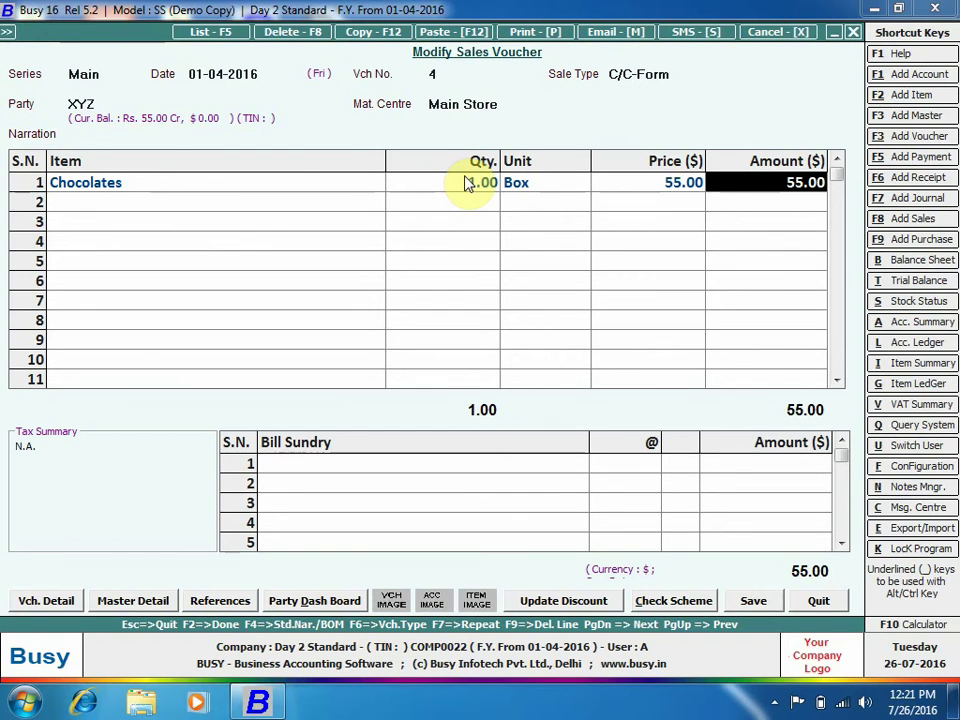
key("Up")
key("Up")
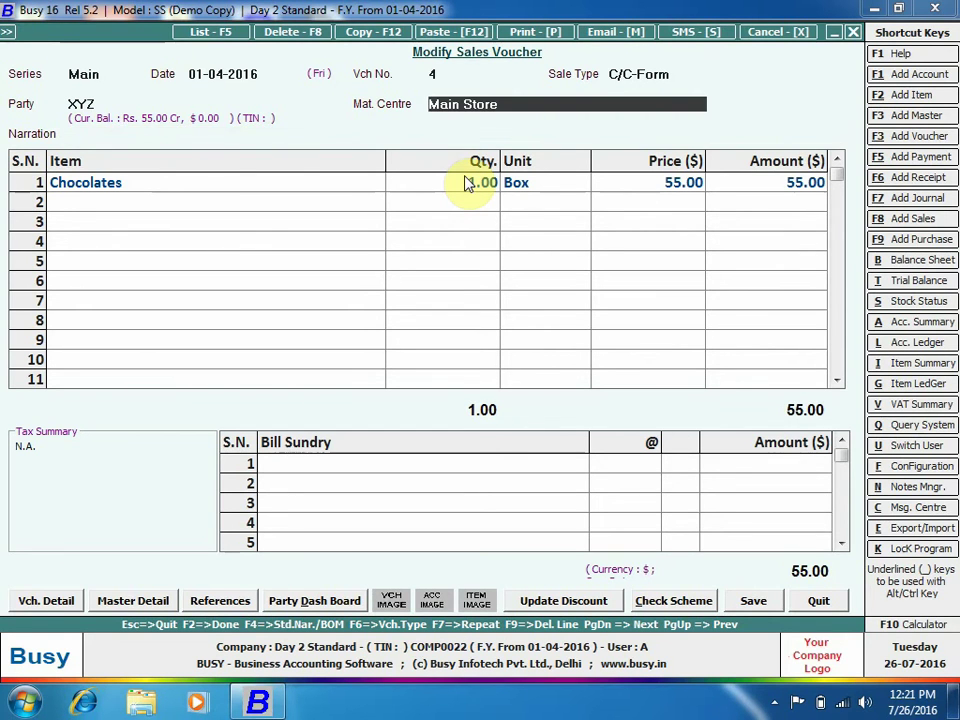
key("Return")
key("Return")
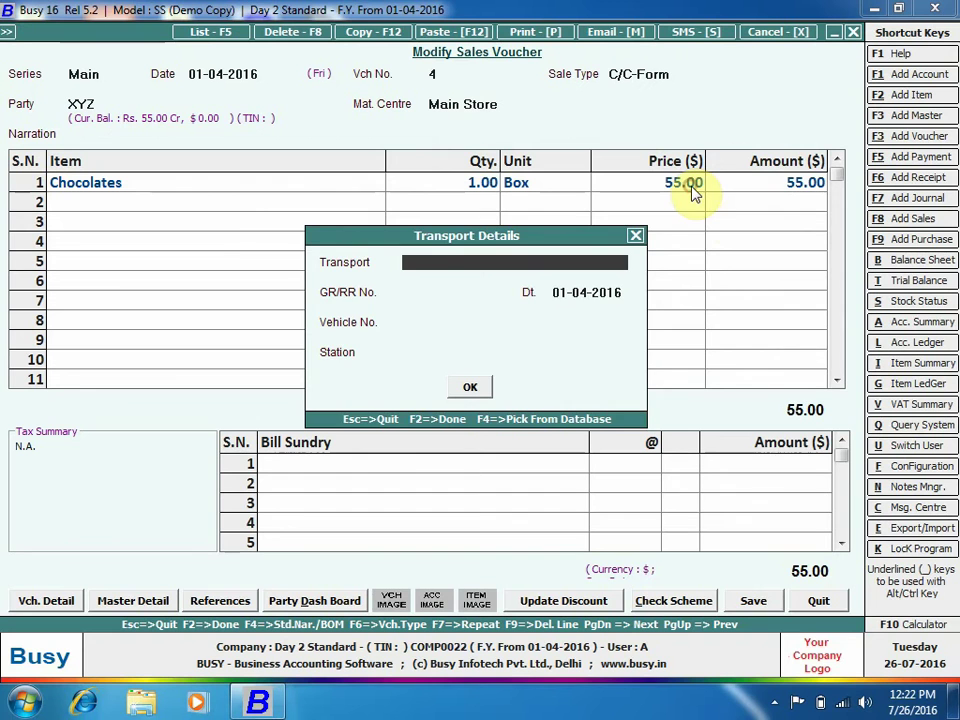
left_click(452, 389)
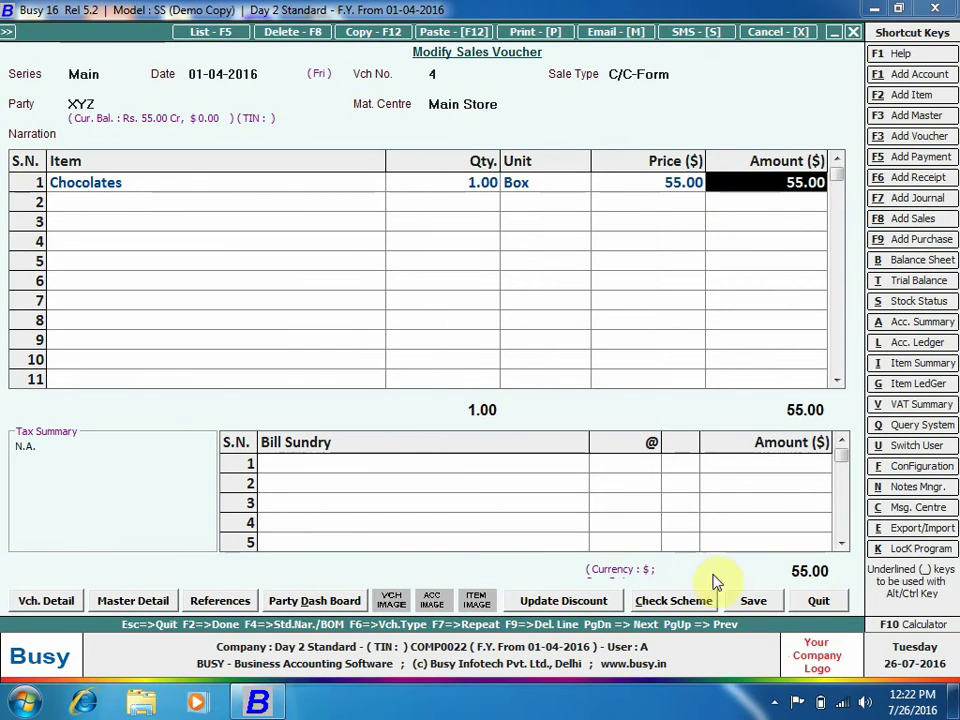
Check the currency and conversion rate recorded for party XYZ in the sales voucher's currency details
left_click(124, 108)
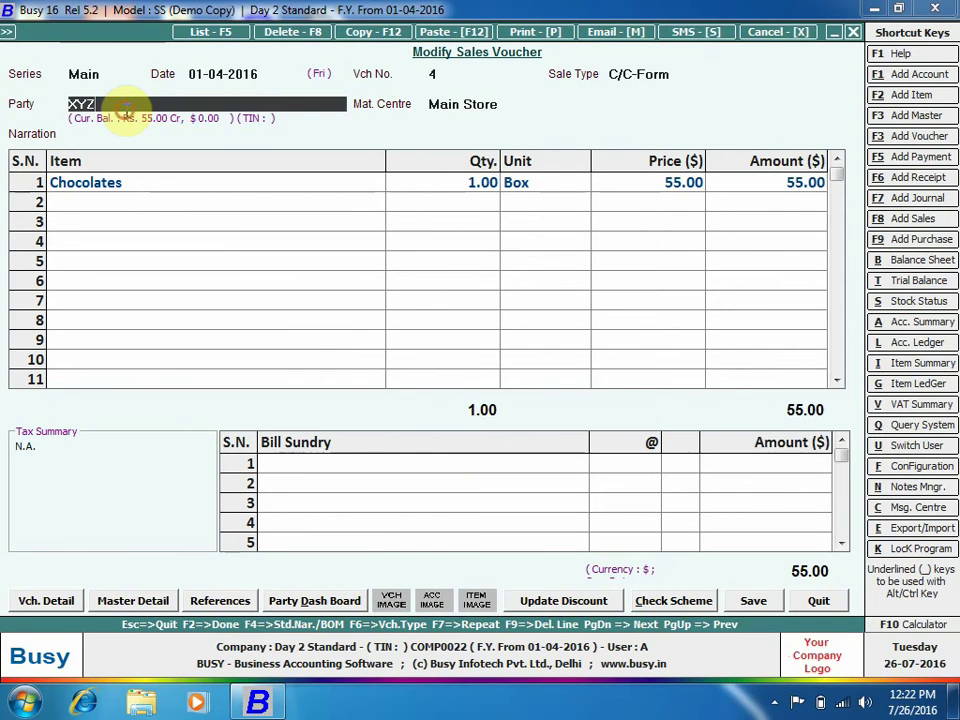
key("Return")
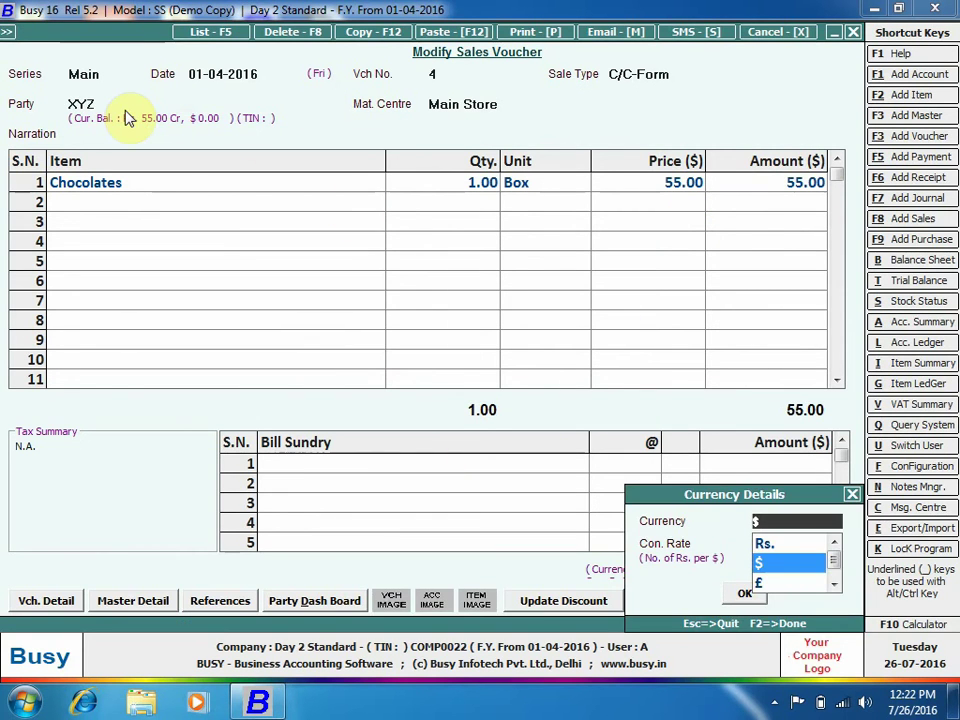
key("Return")
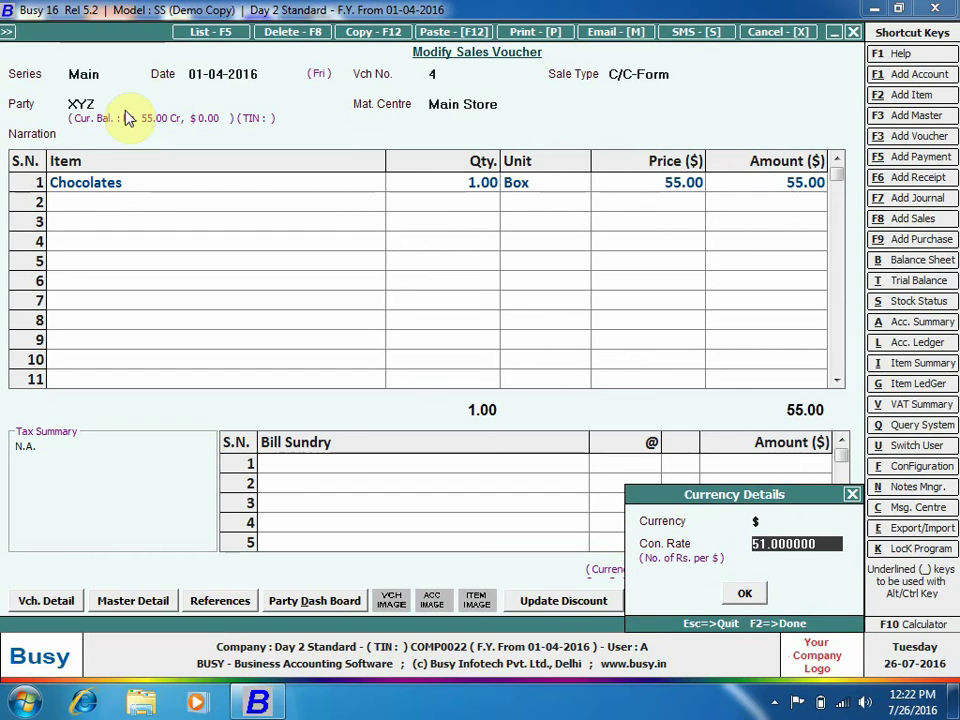
key("Return")
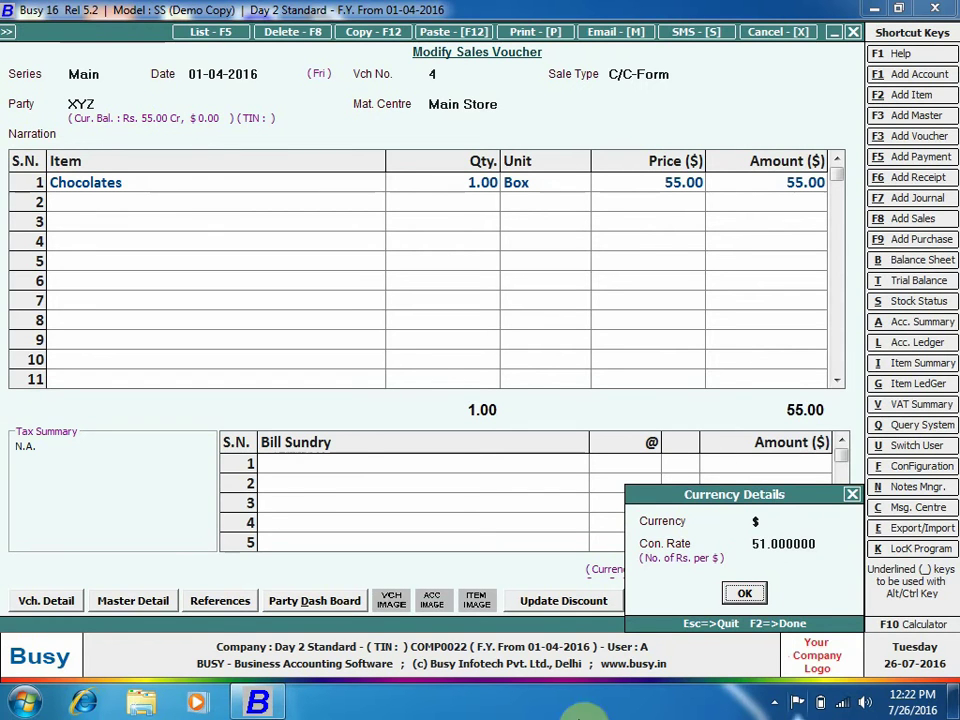
left_click(774, 702)
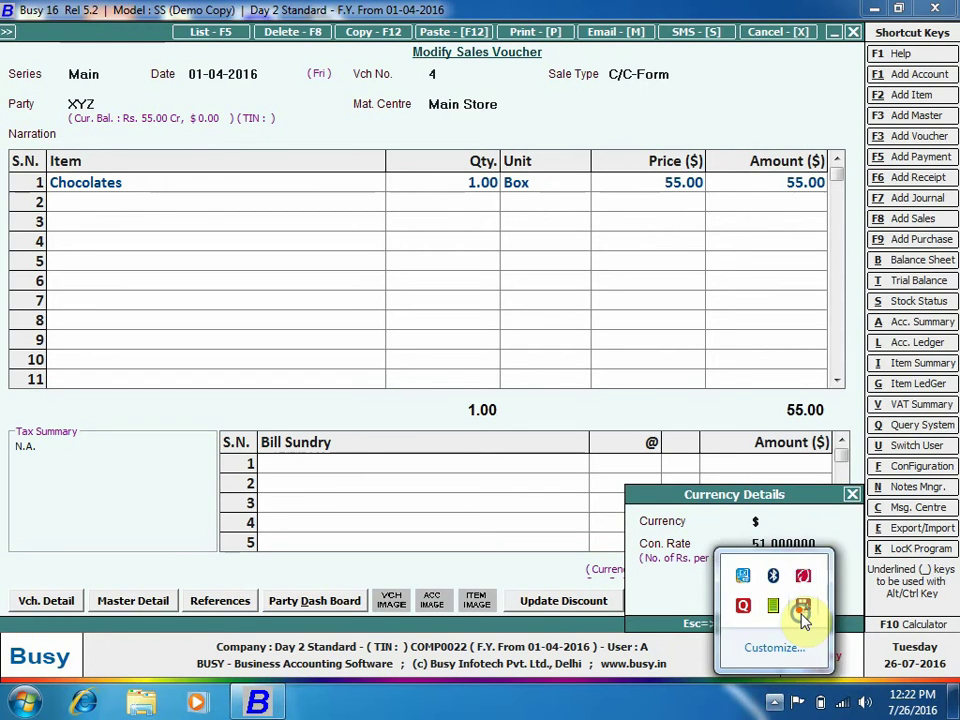
right_click(803, 605)
left_click(842, 182)
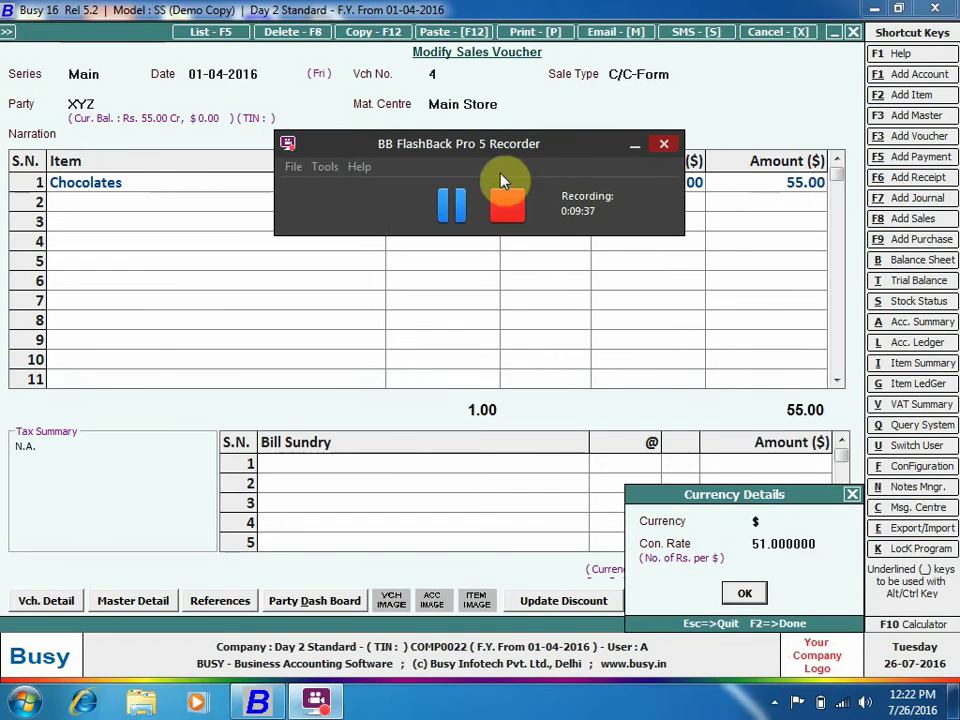
left_click(454, 206)
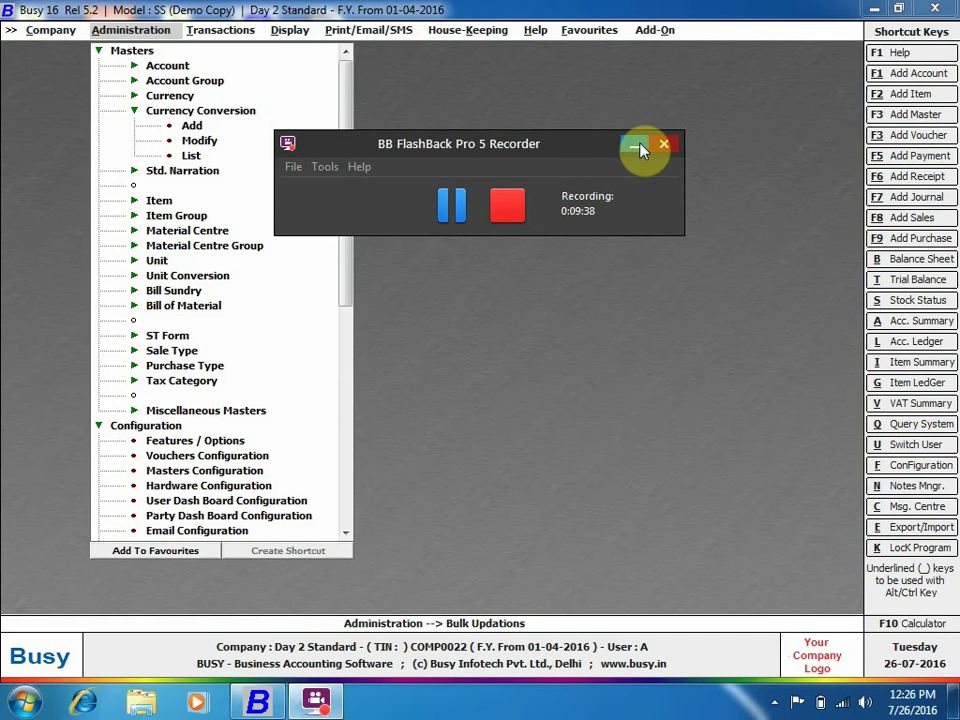
left_click(638, 147)
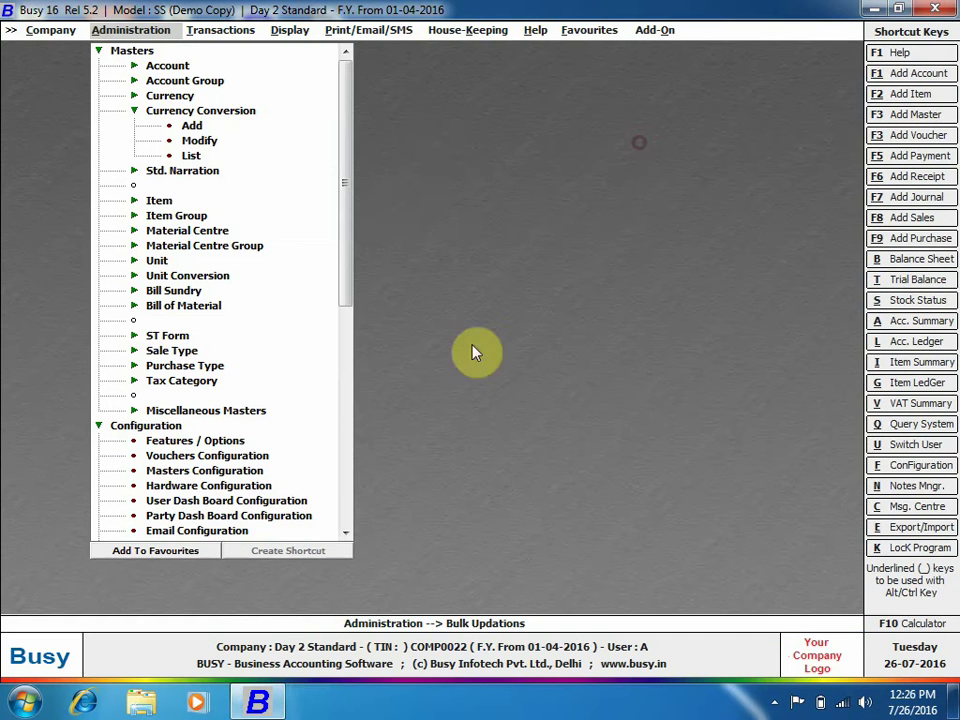
Reopen the Main series journal voucher to review its forex entries and long narration, and close the voucher modification screen
left_click(224, 31)
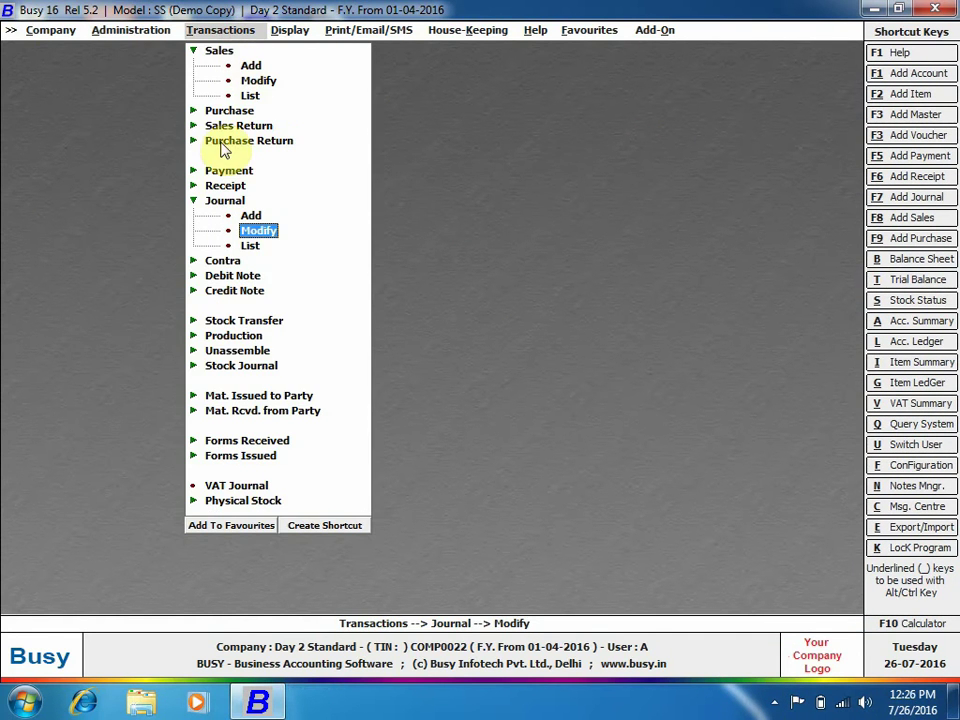
left_click(259, 231)
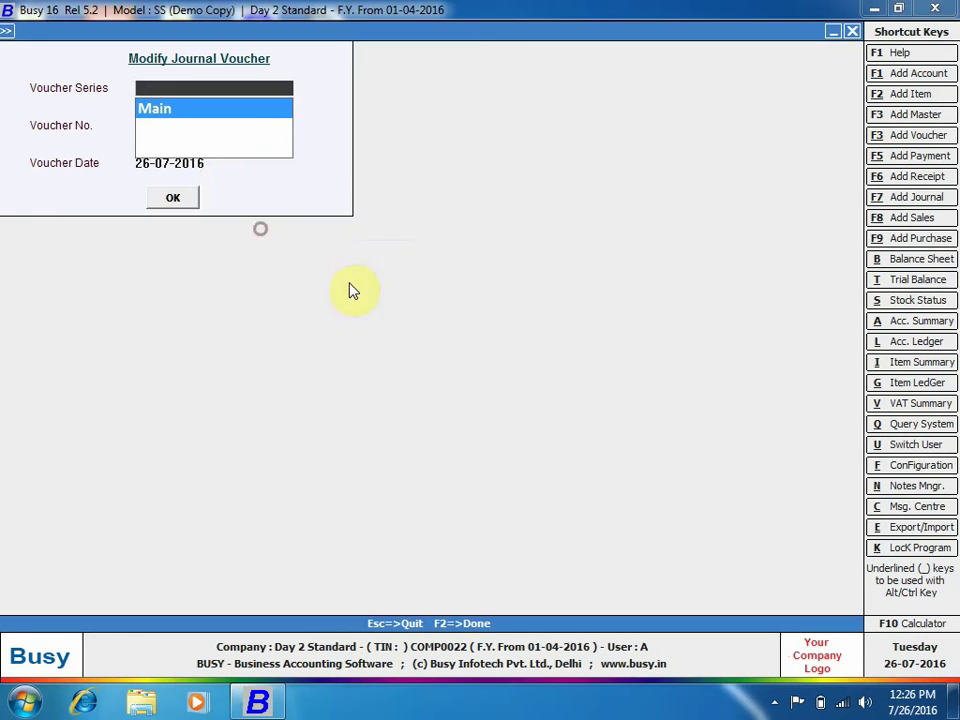
key("Return")
key("Return")
key("Return")
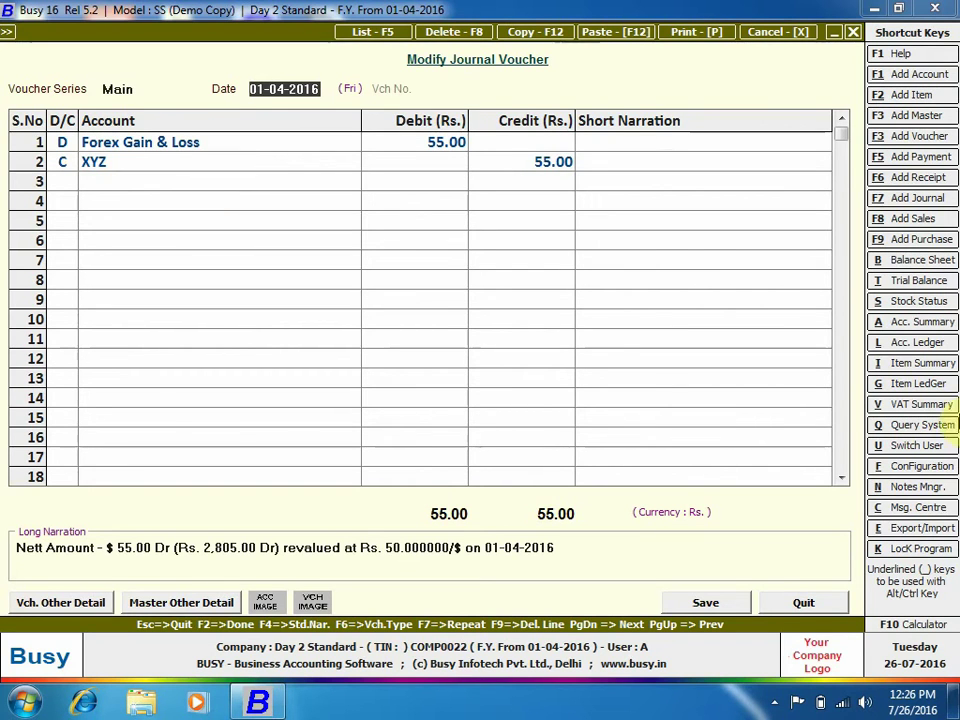
left_click(799, 599)
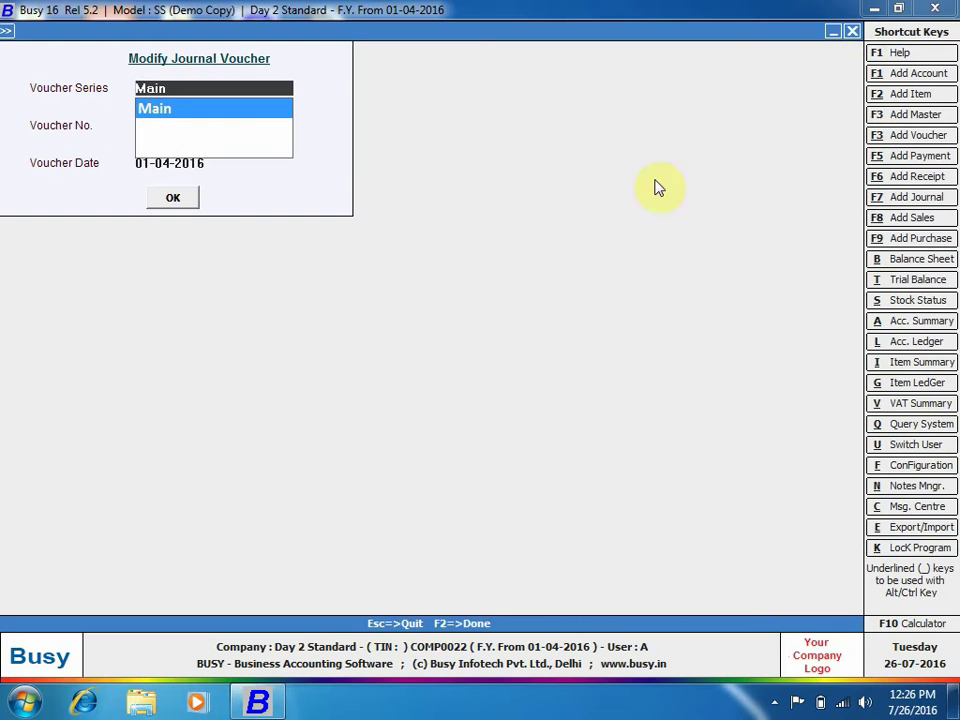
left_click(852, 32)
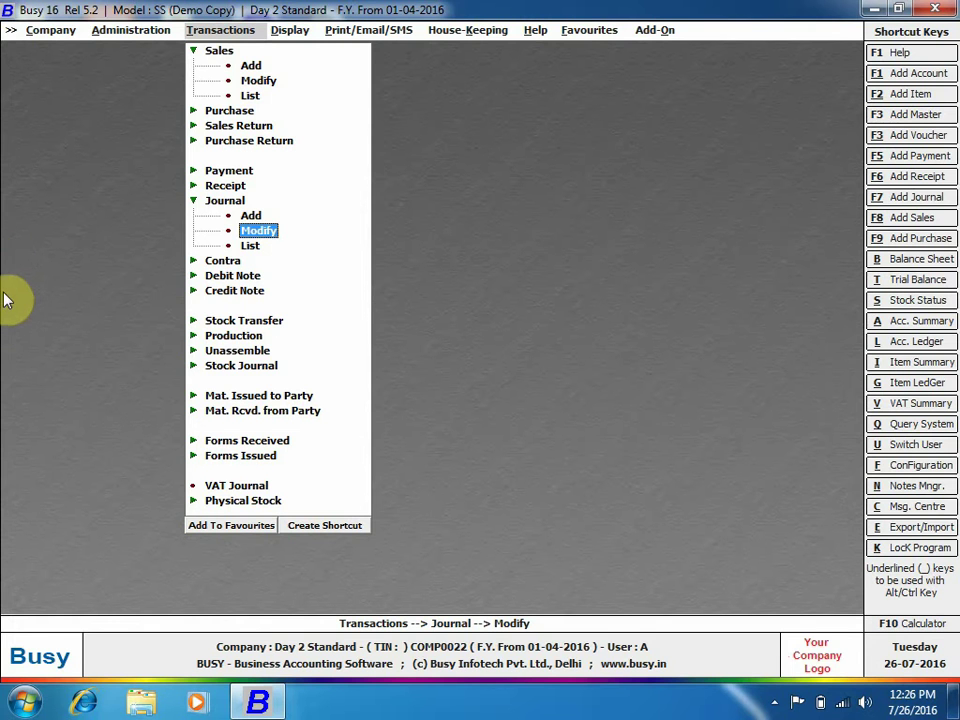
In the Accounts feature options, disable Multi Currency, enable Maintain Sub Ledgers, and save the configuration
left_click(130, 29)
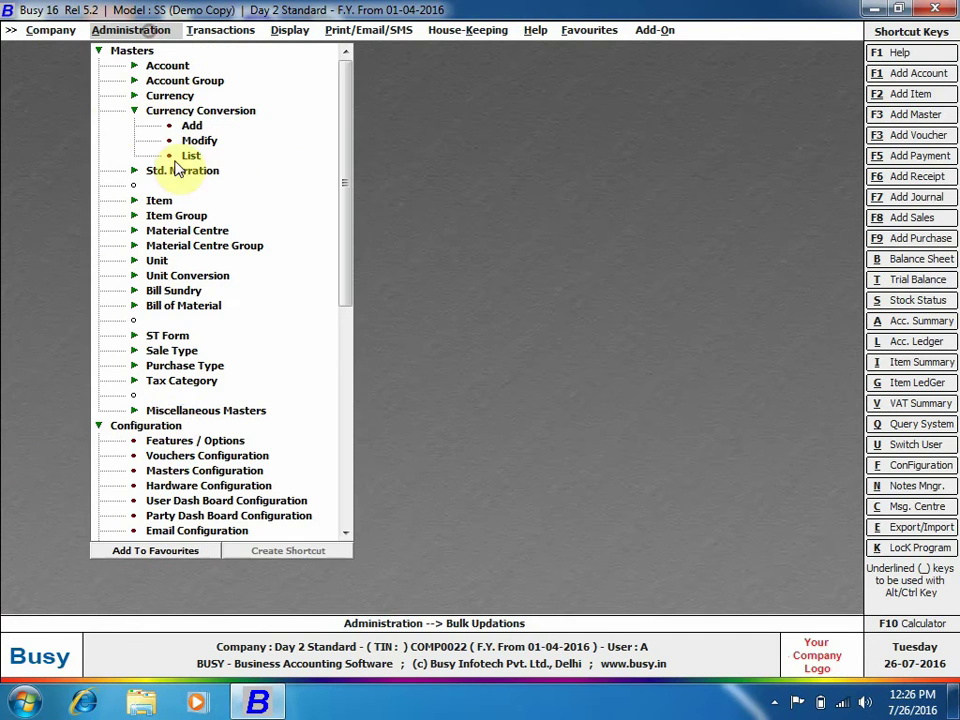
left_click(175, 440)
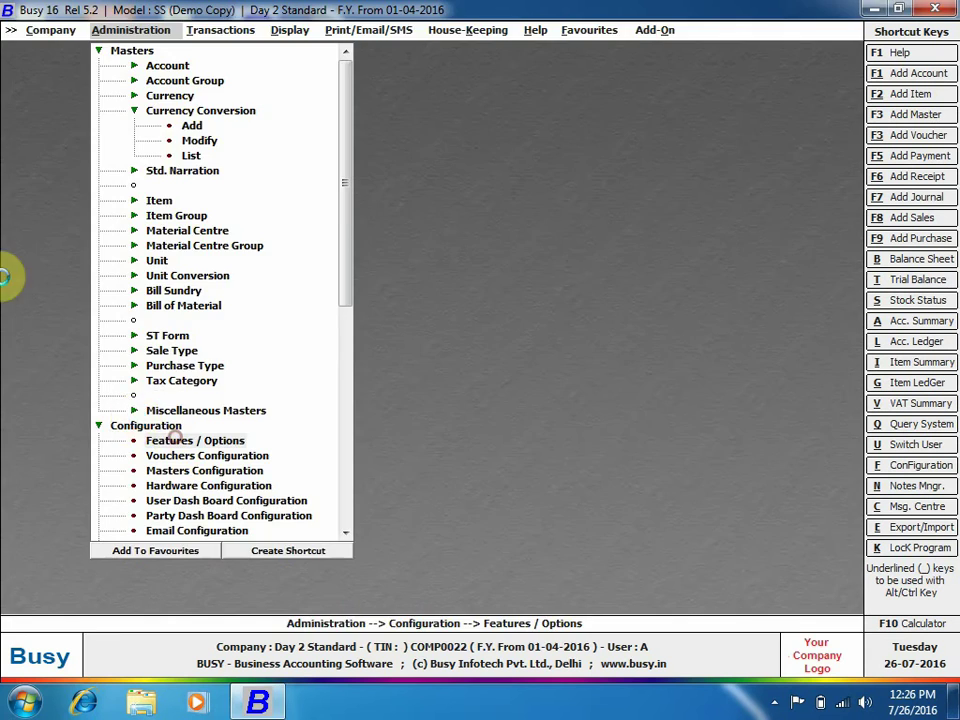
left_click(113, 204)
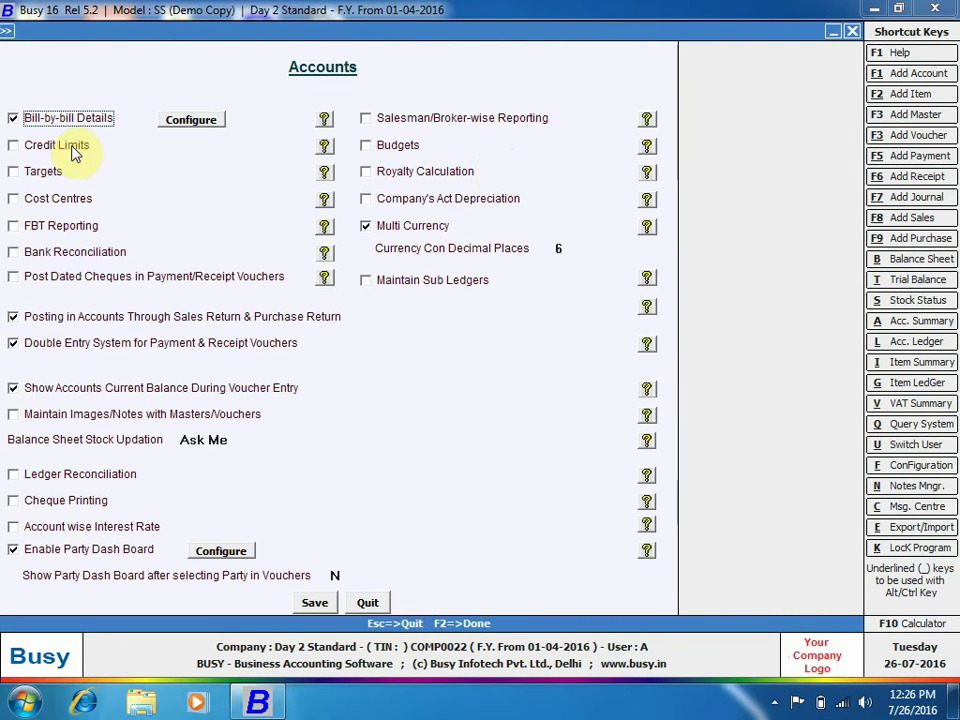
left_click(380, 227)
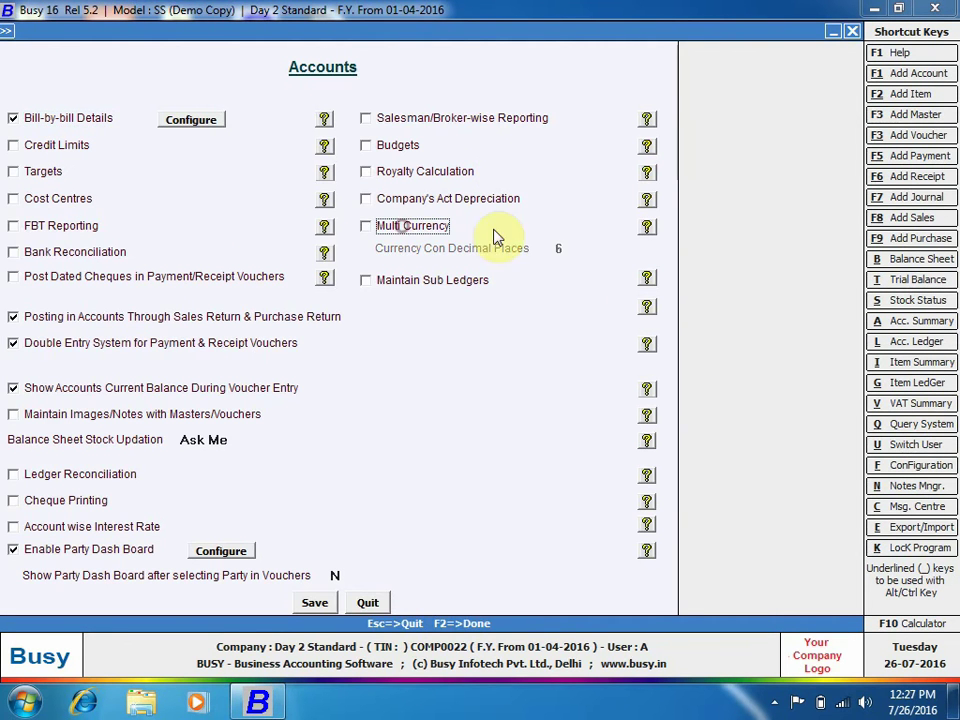
left_click(396, 281)
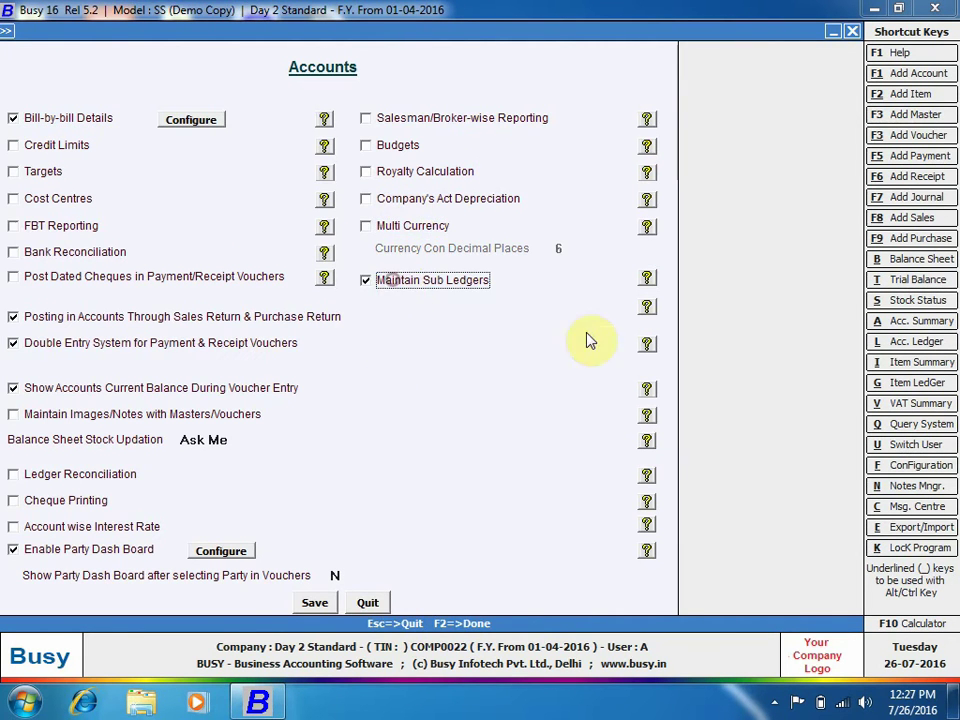
left_click(314, 603)
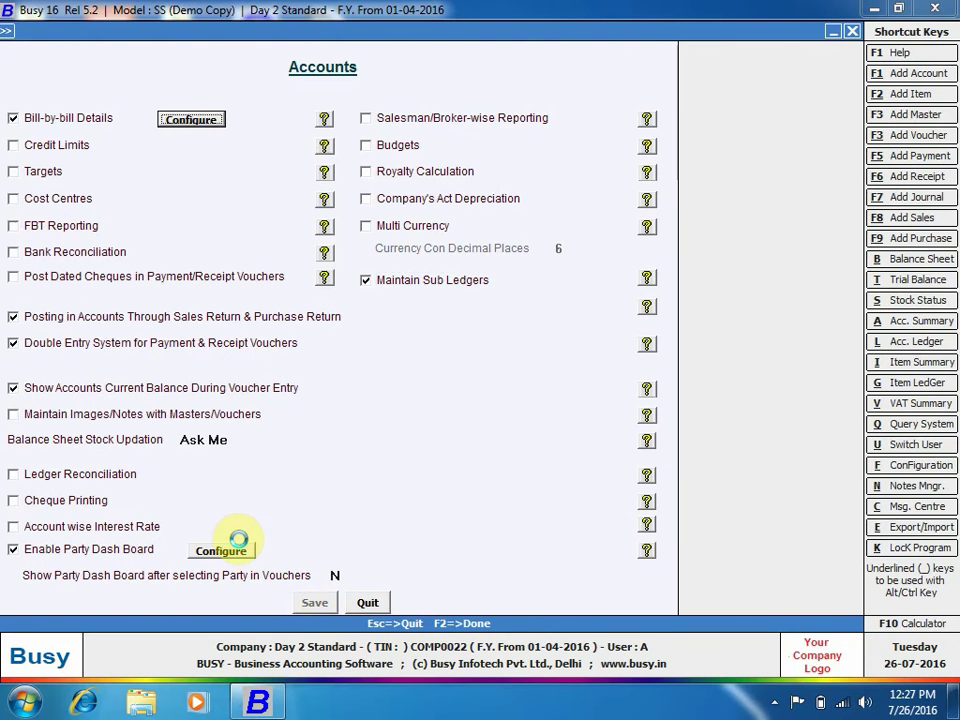
left_click(122, 574)
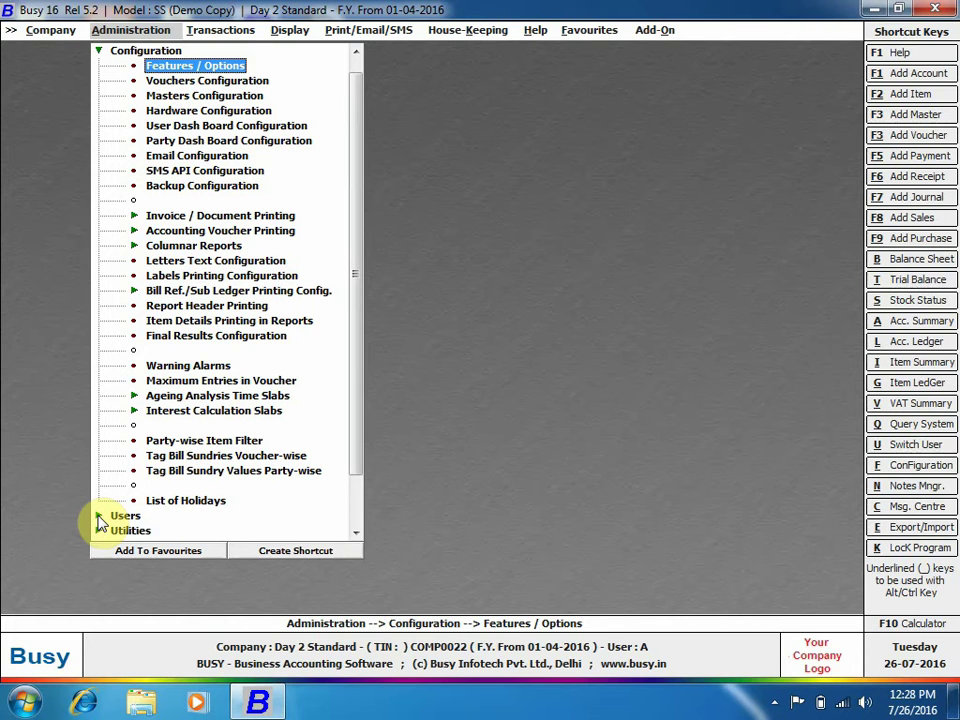
Start a new account master named Misc. Expense with General Ledger as its ledger type
scroll(96, 443, "up", 1)
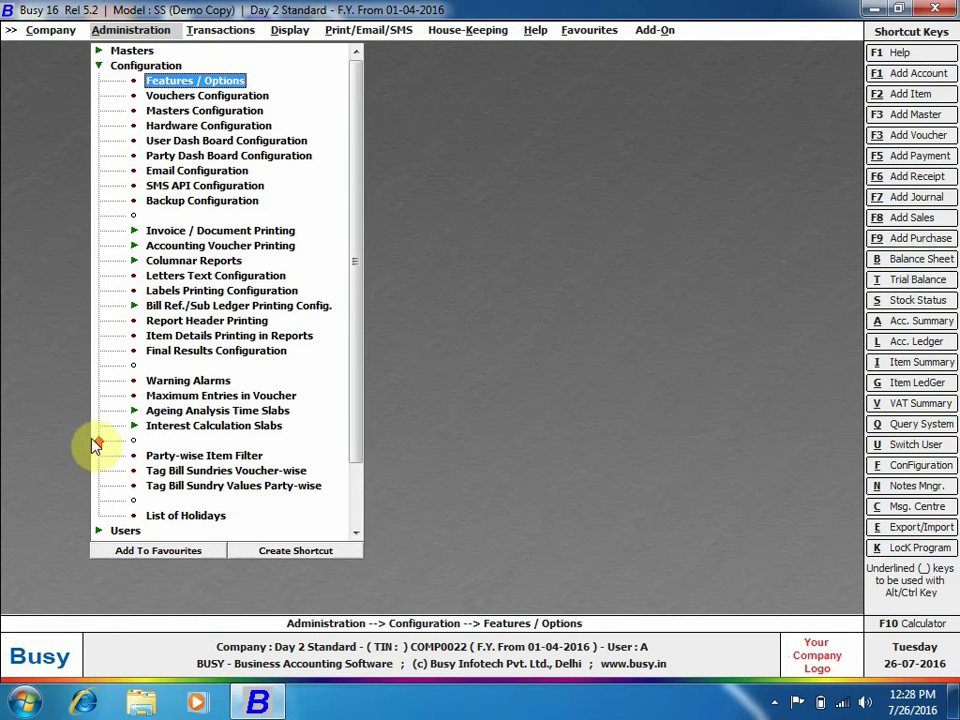
left_click(140, 50)
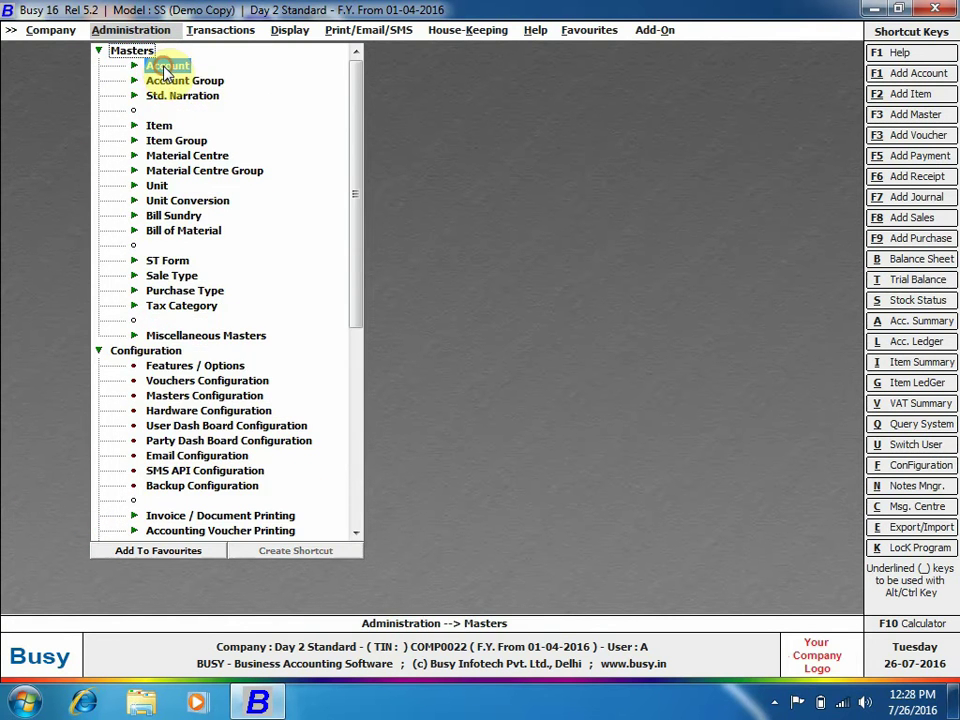
left_click(162, 66)
left_click(192, 80)
type("misc.")
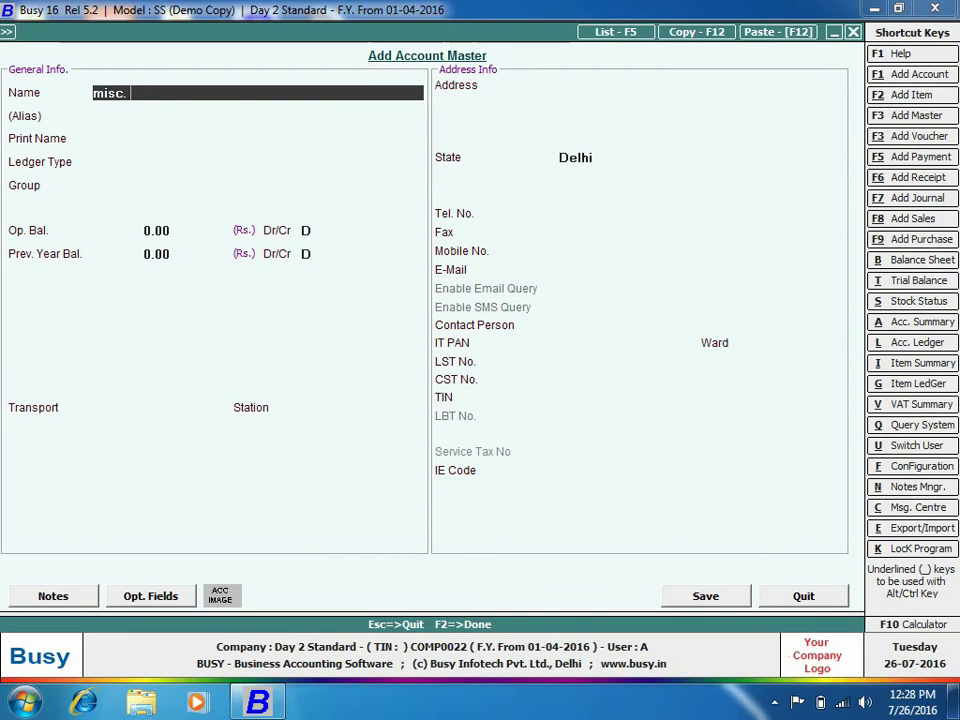
type(" Expense")
key("Return")
key("Return")
key("Return")
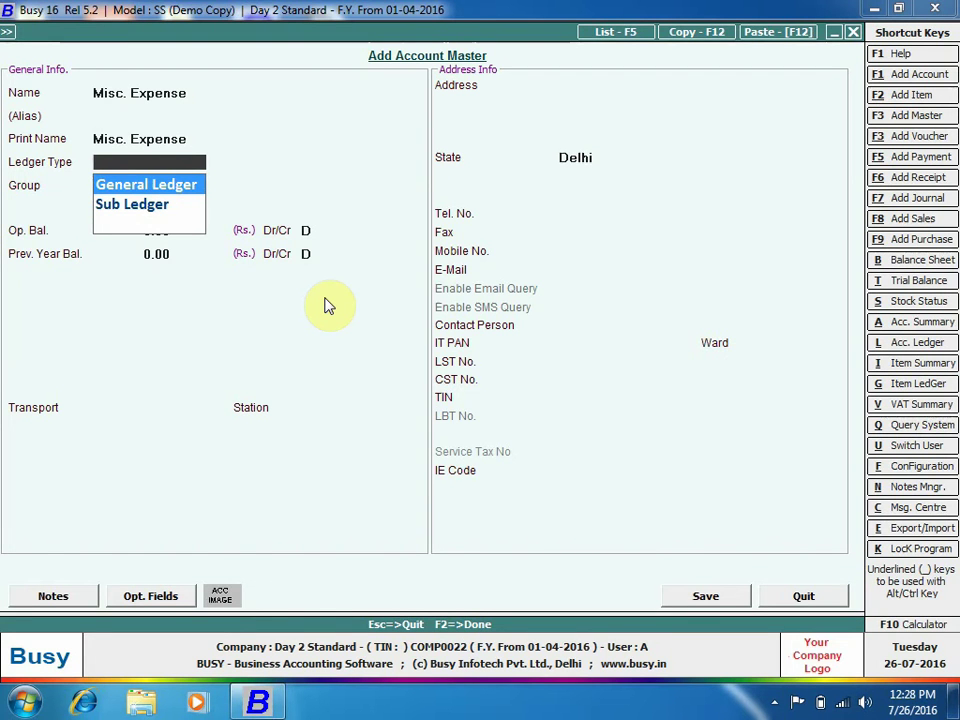
key("Return")
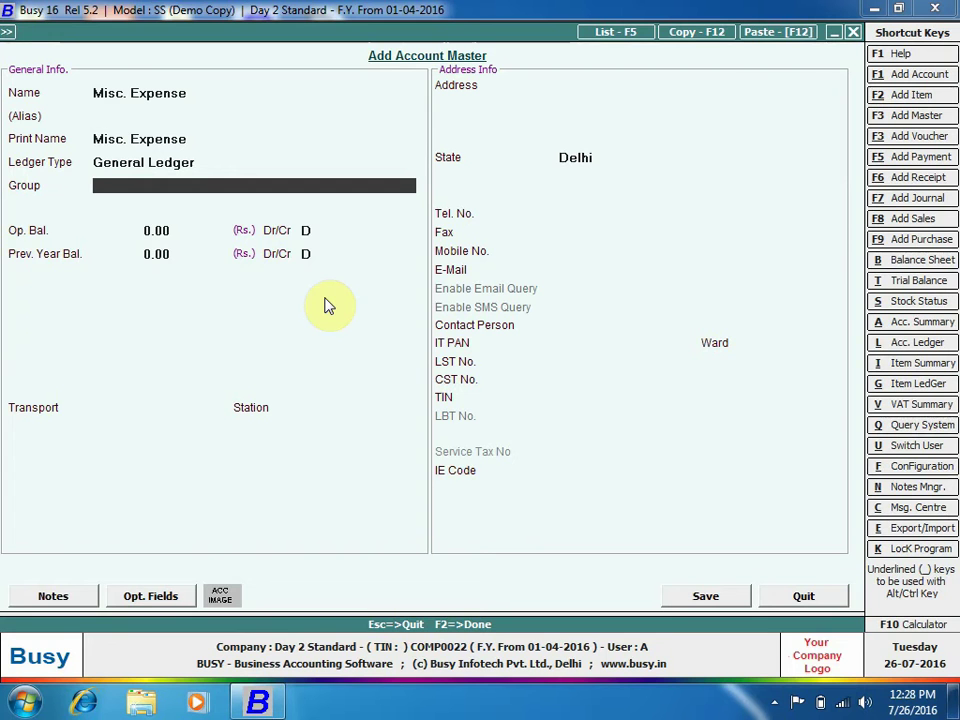
Assign the Misc. Expense account to the group Expenses (Indirect/Admn.) and save it
type("su")
key("BackSpace")
type("e")
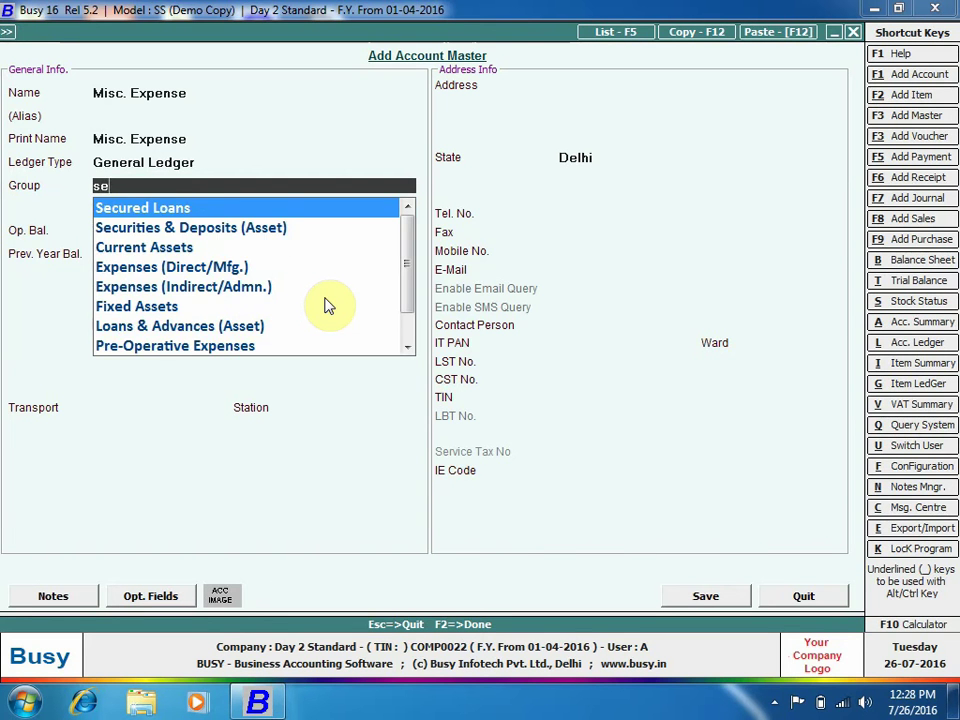
key("BackSpace")
key("BackSpace")
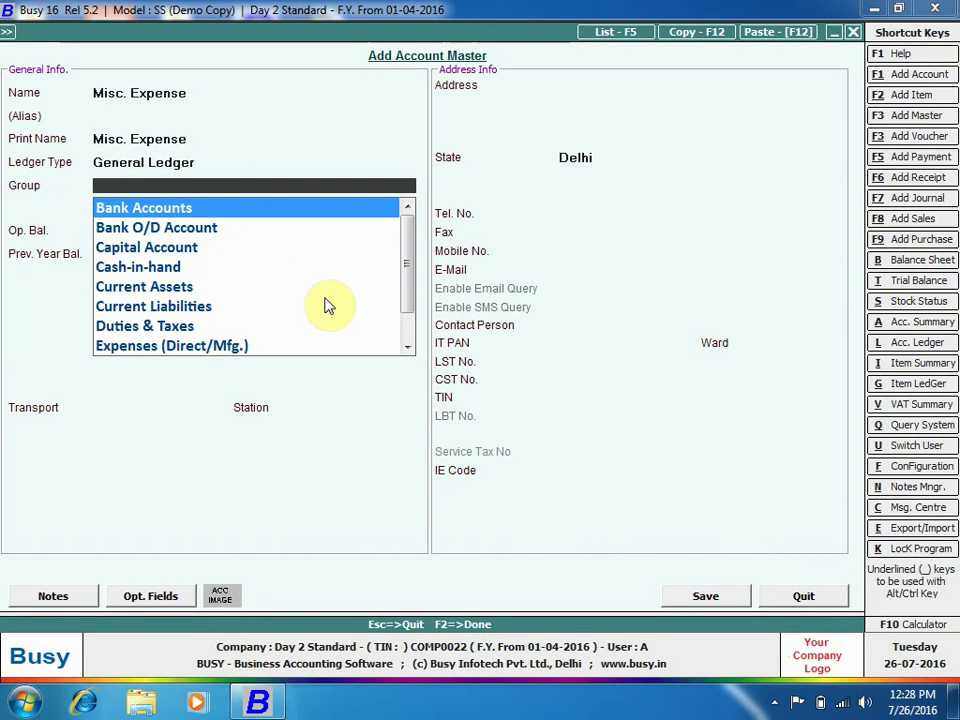
type("ep")
key("Down")
key("Return")
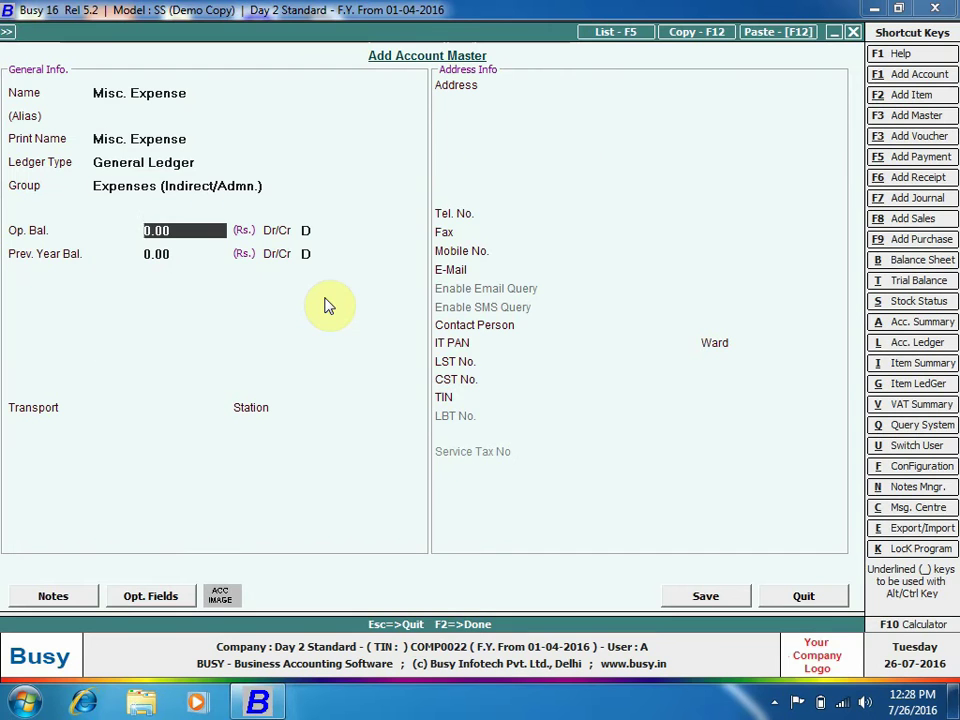
key("F2")
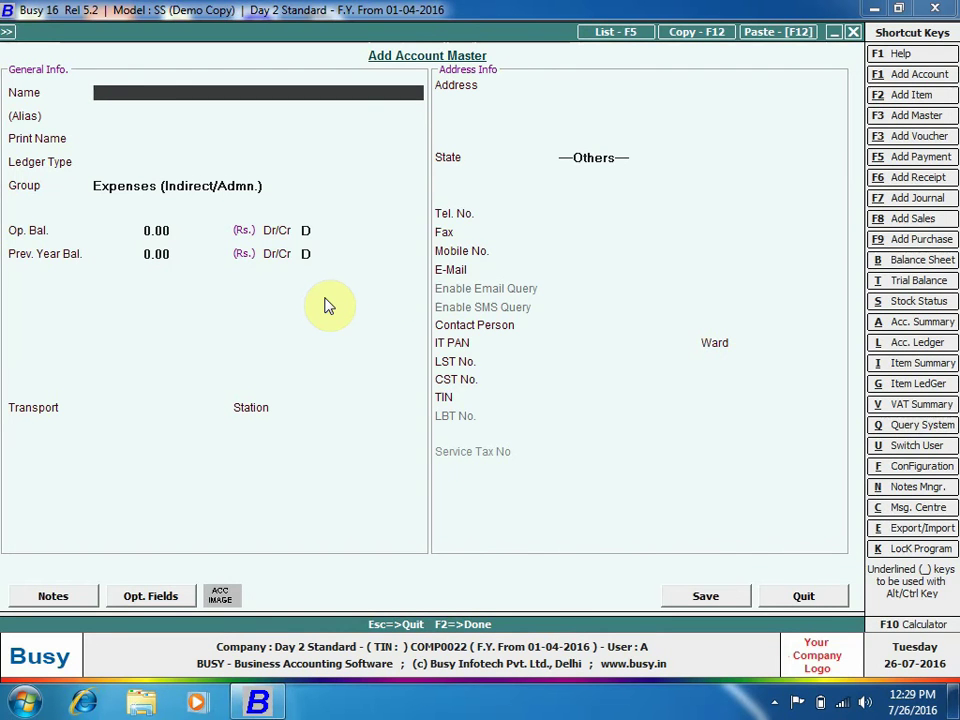
Add a Tea Exp account as a Sub Ledger of Misc. Expense and save it
type("Tea Exp")
key("Return")
key("Return")
key("Return")
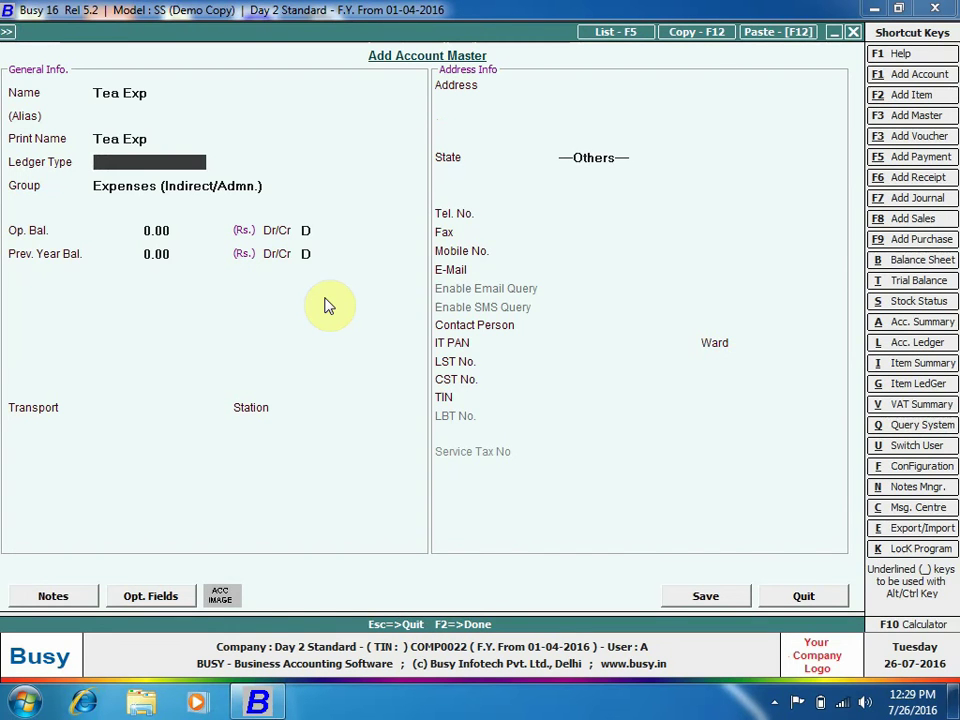
key("space")
key("Down")
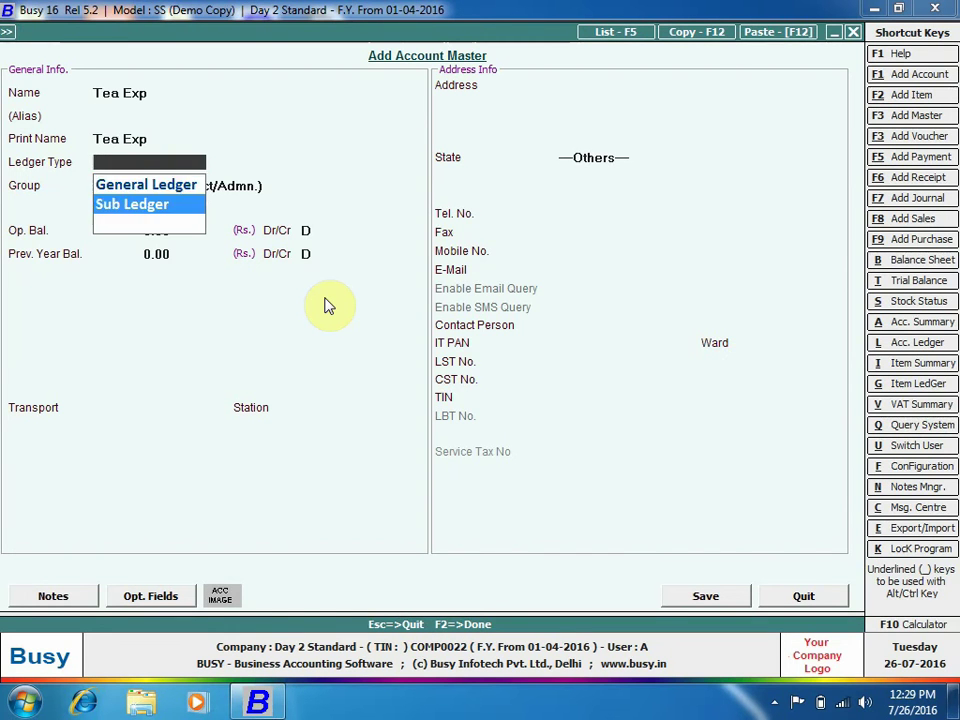
key("Return")
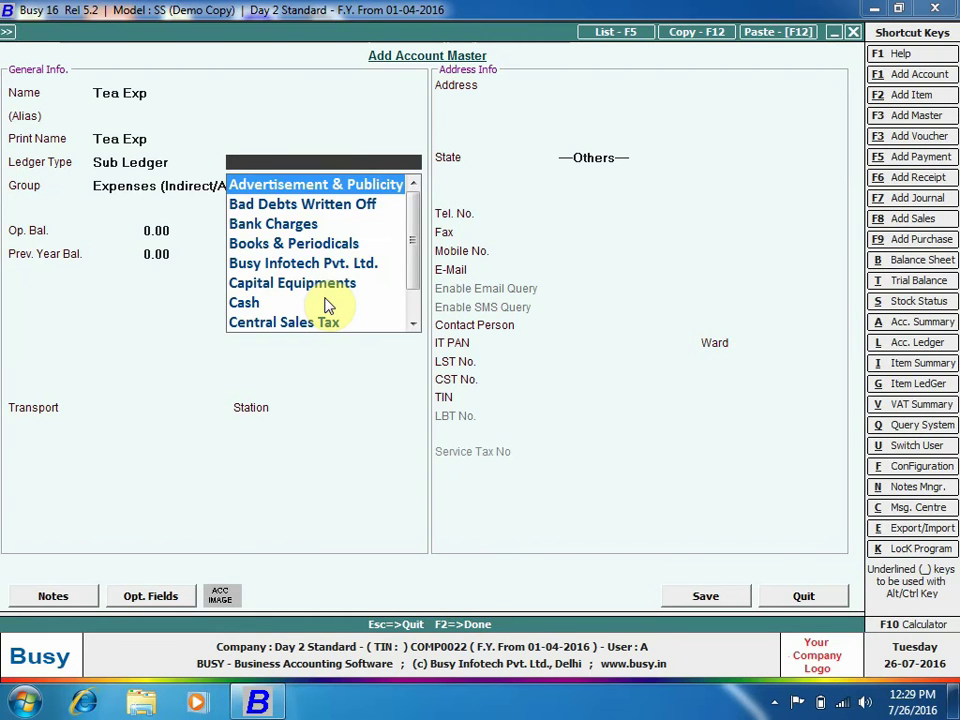
type("mi")
key("Return")
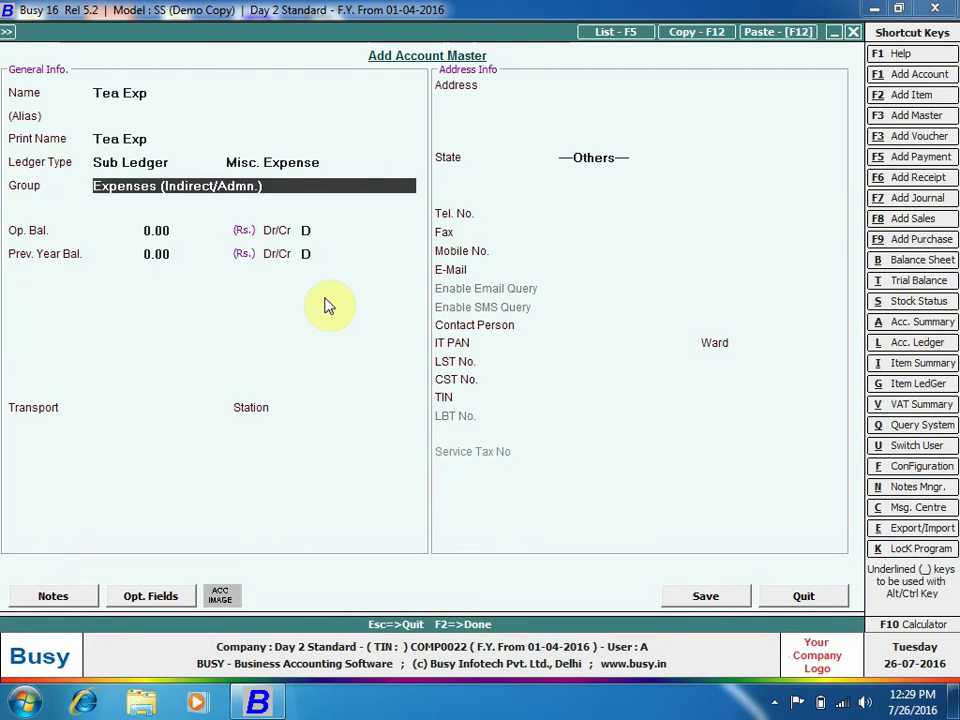
key("F2")
key("Return")
Add a Stationery Exp account as a Sub Ledger of Misc. Expense, save it, and close the account entry form
type("S")
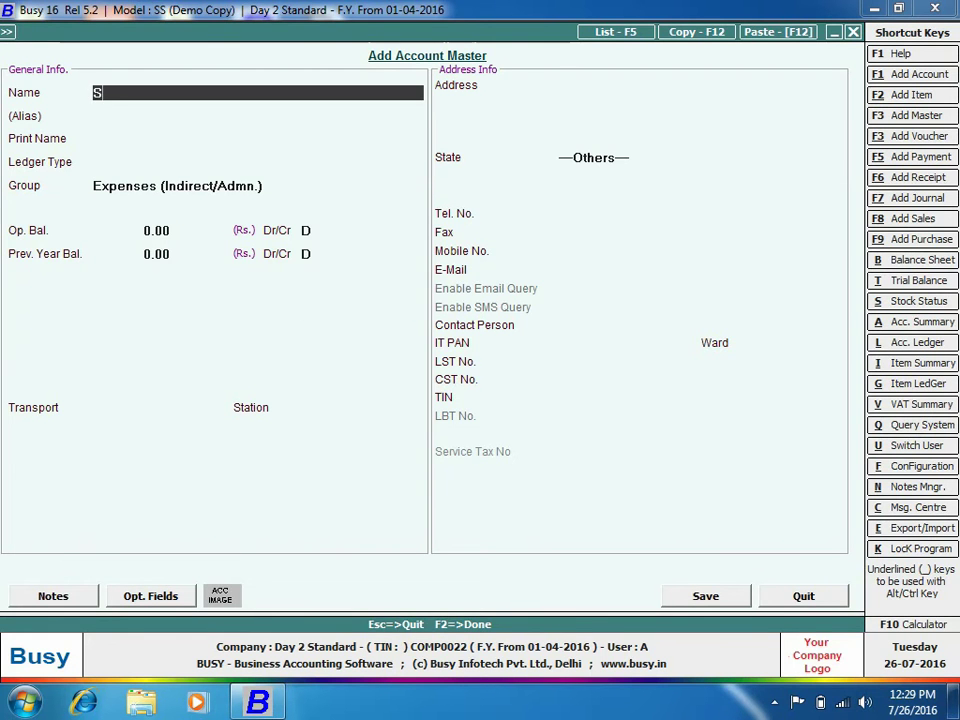
type("tationery Exp")
key("Return")
key("Return")
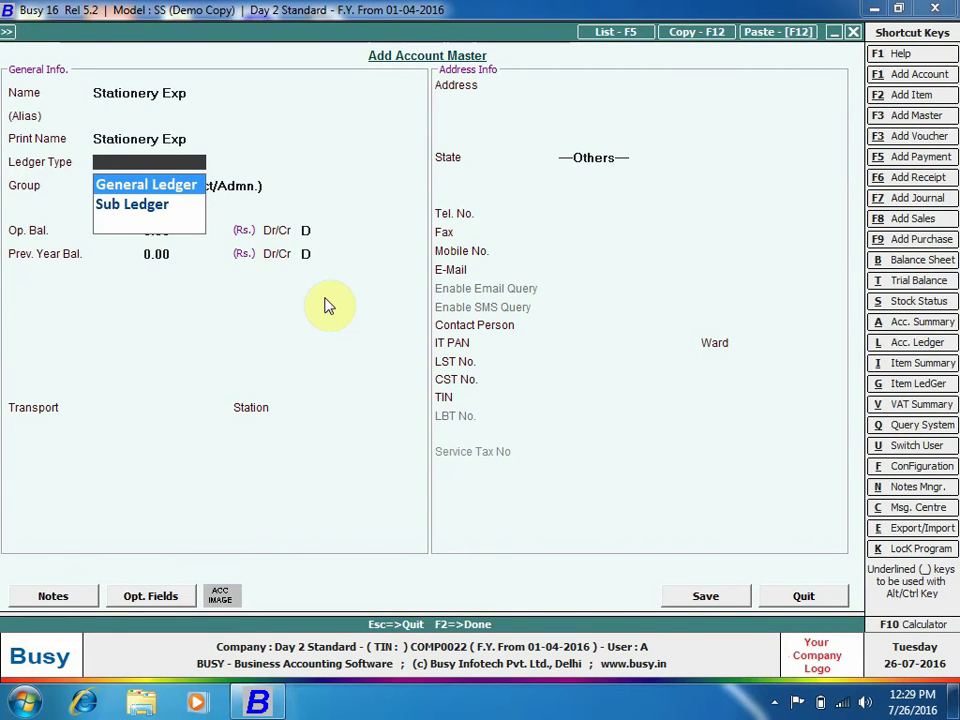
key("Down")
key("Return")
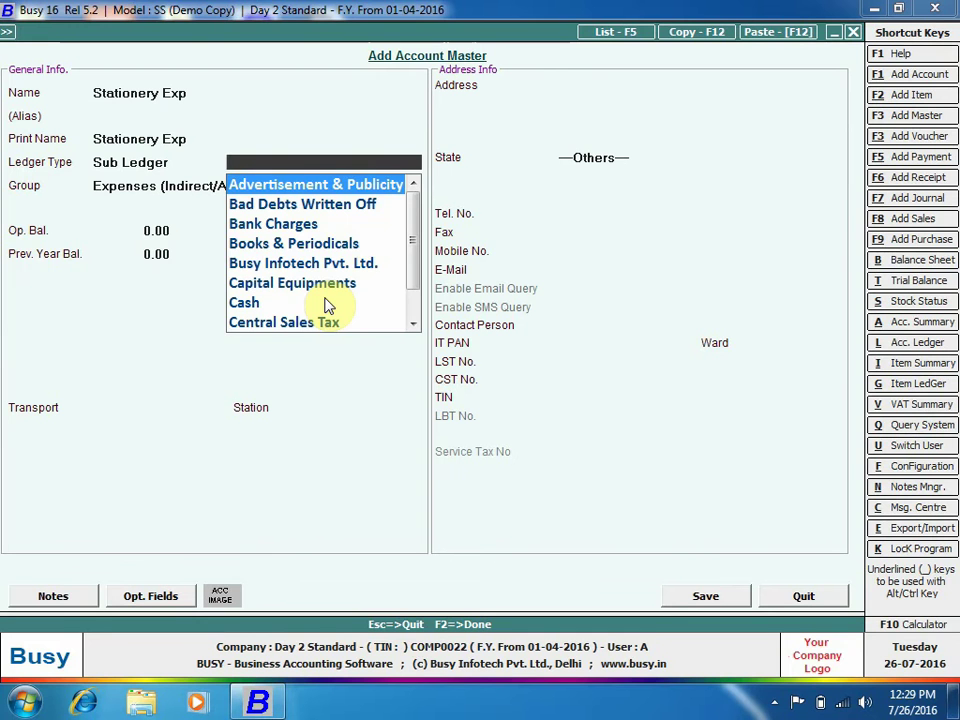
type("mis")
key("Return")
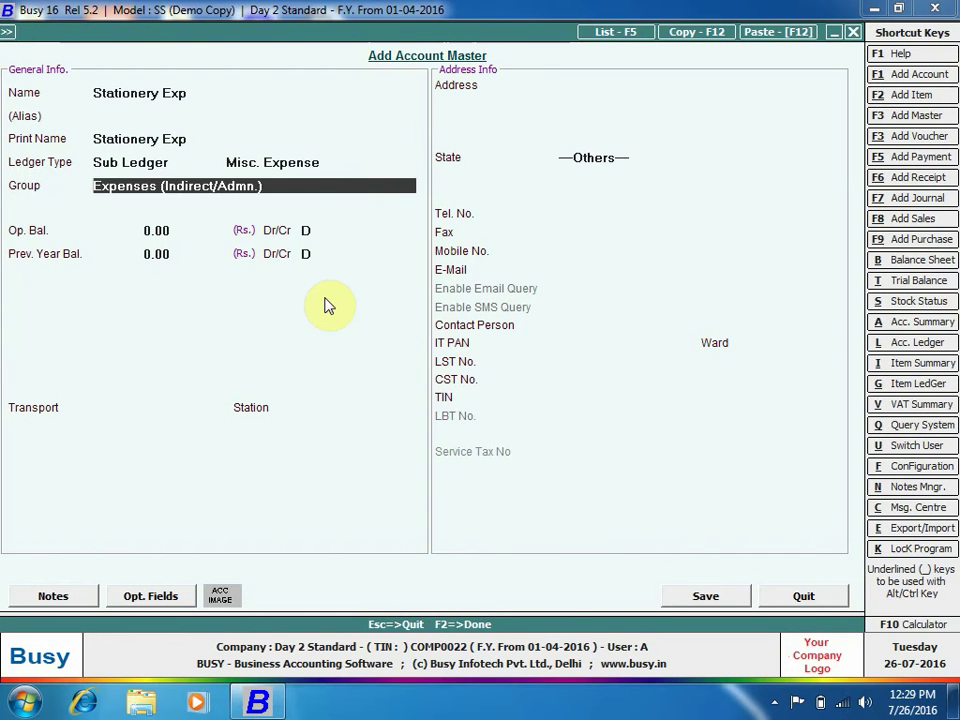
key("F2")
key("Return")
key("Escape")
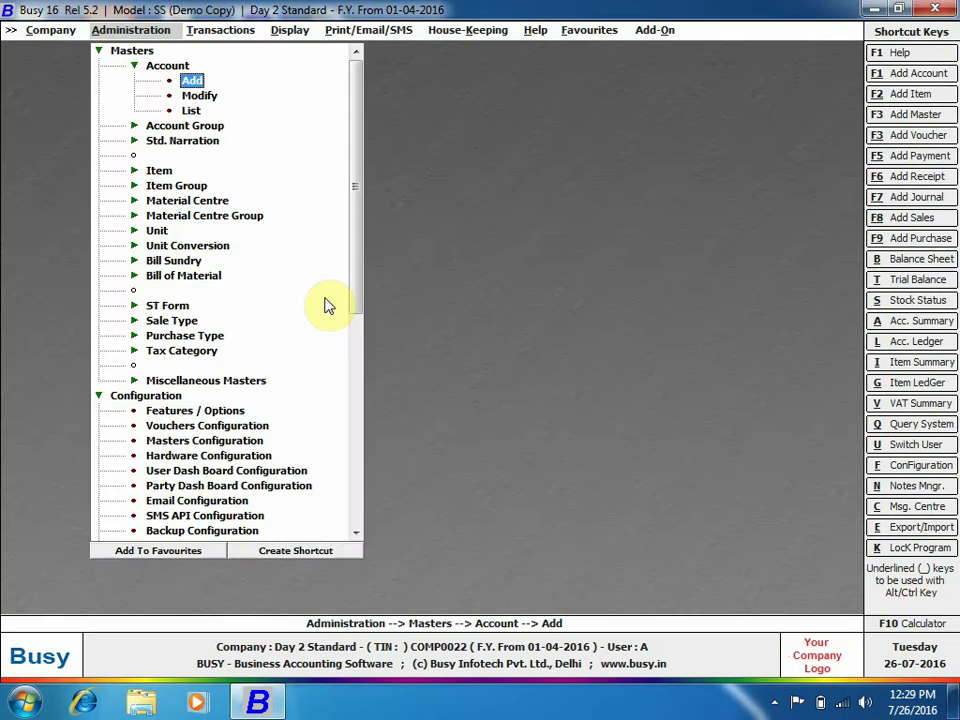
Start a new journal voucher in the Main series dated 01-04-2016, with the first row as a debit entry
key("Right")
key("Right")
key("Down")
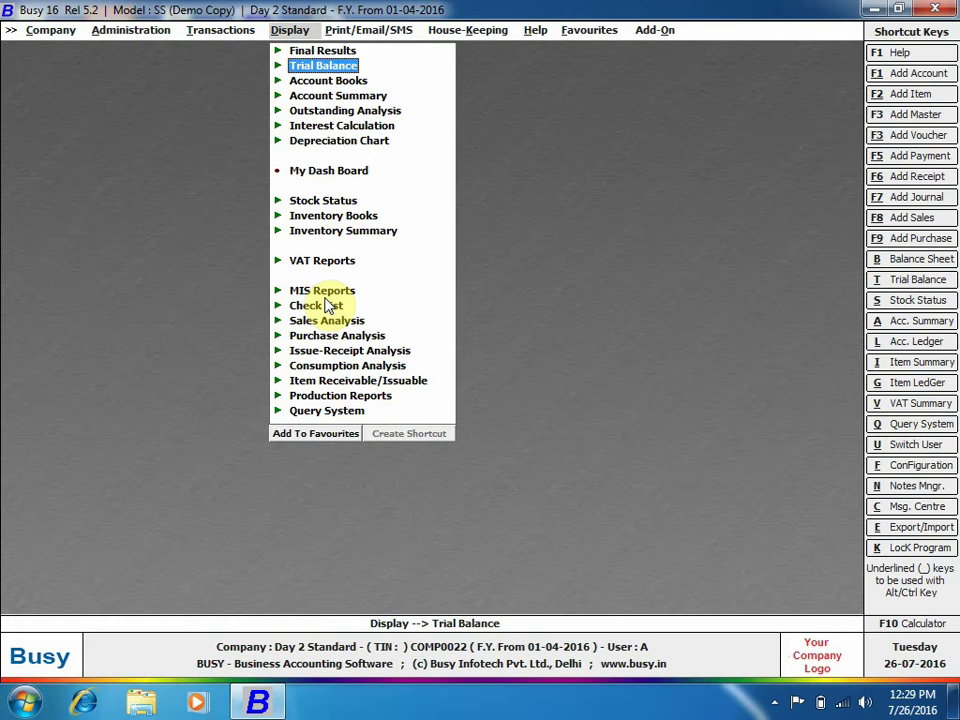
key("Left")
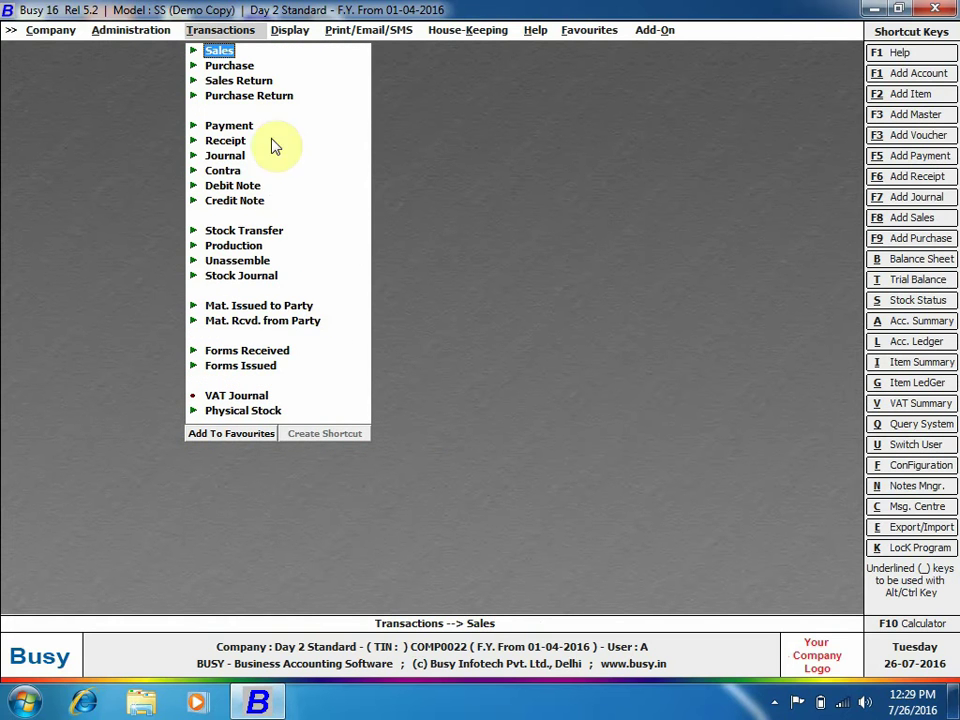
left_click(236, 157)
left_click(252, 171)
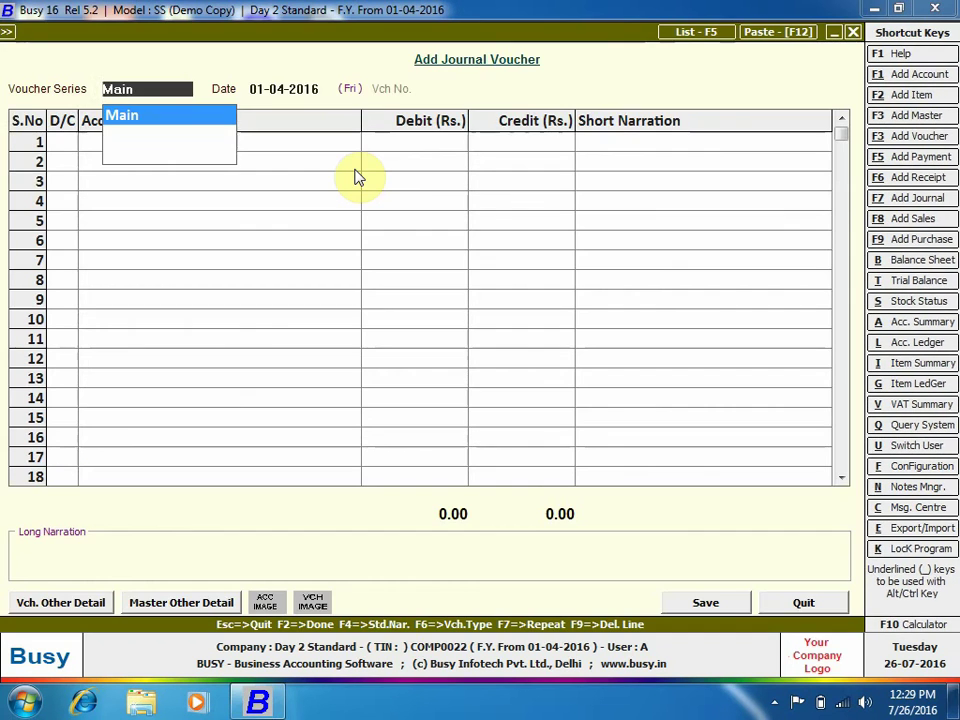
key("Return")
key("Return")
key("Return")
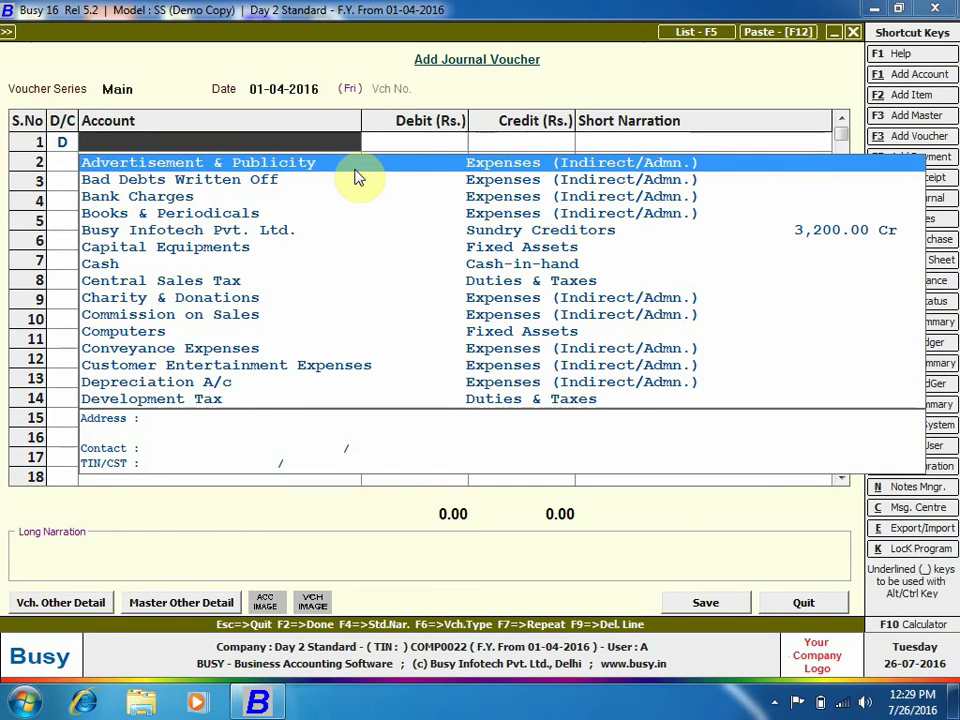
type("t")
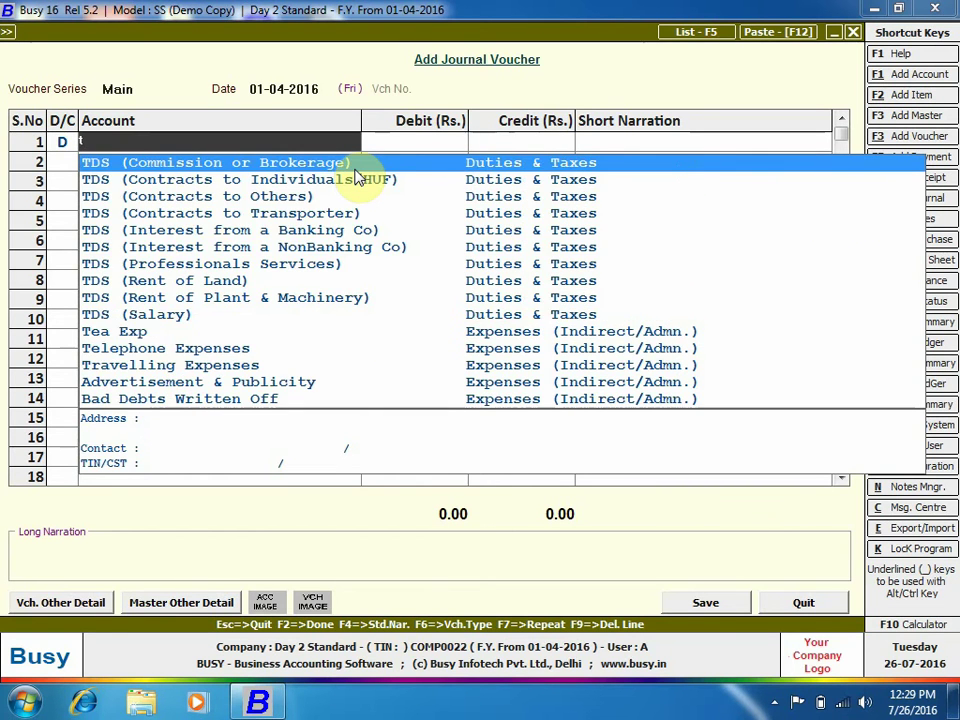
type("ea")
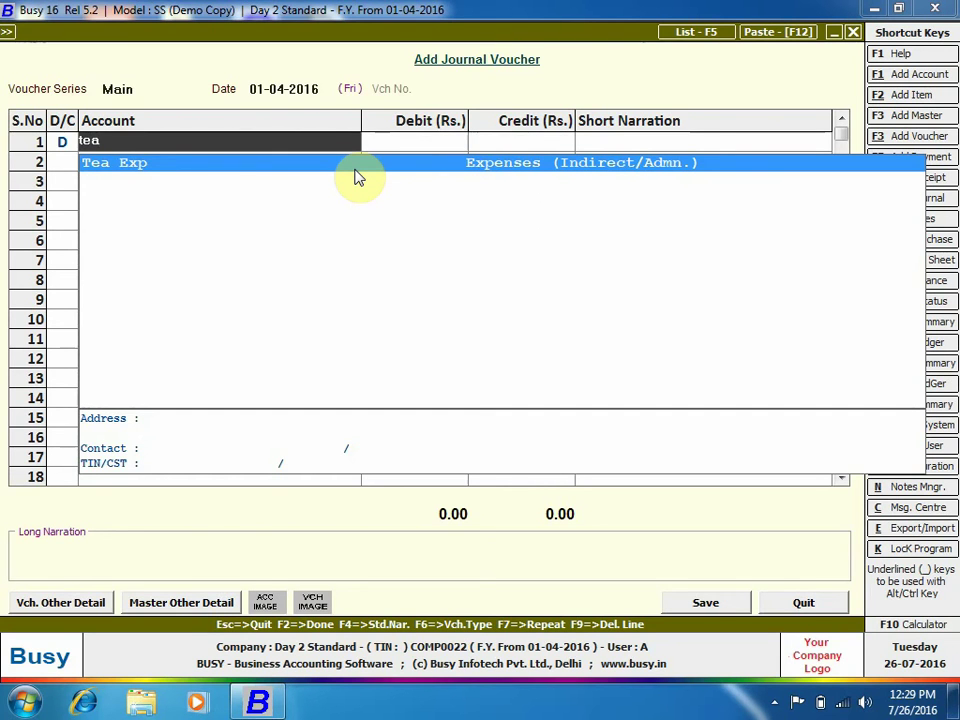
key("BackSpace")
key("BackSpace")
key("BackSpace")
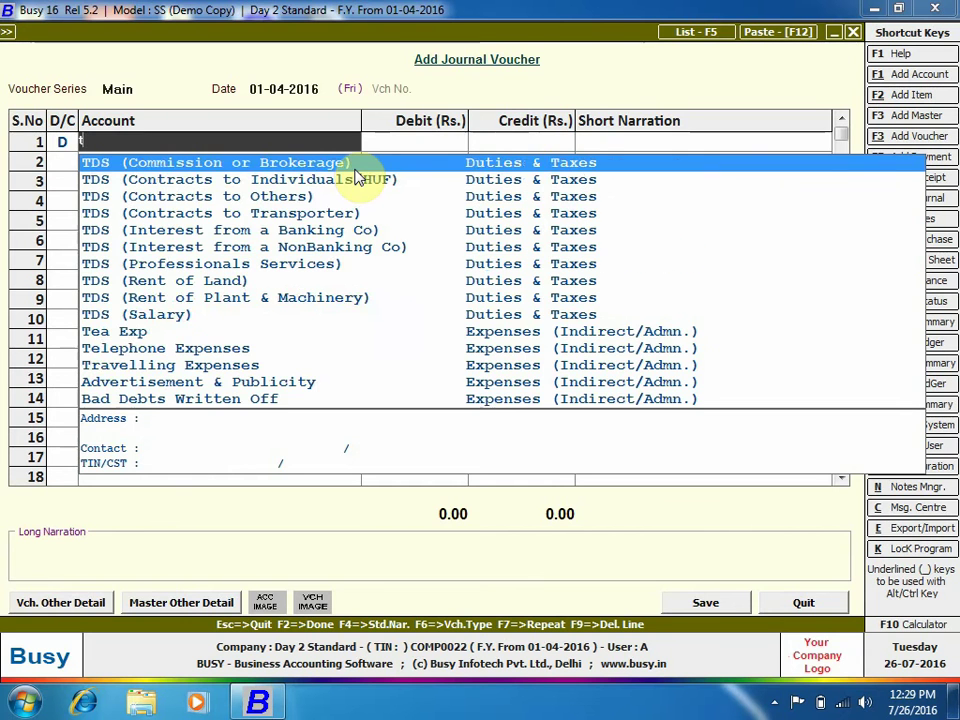
Select Misc. Expense as the debit account and allocate 100 to its Tea Exp sub ledger
type("mi")
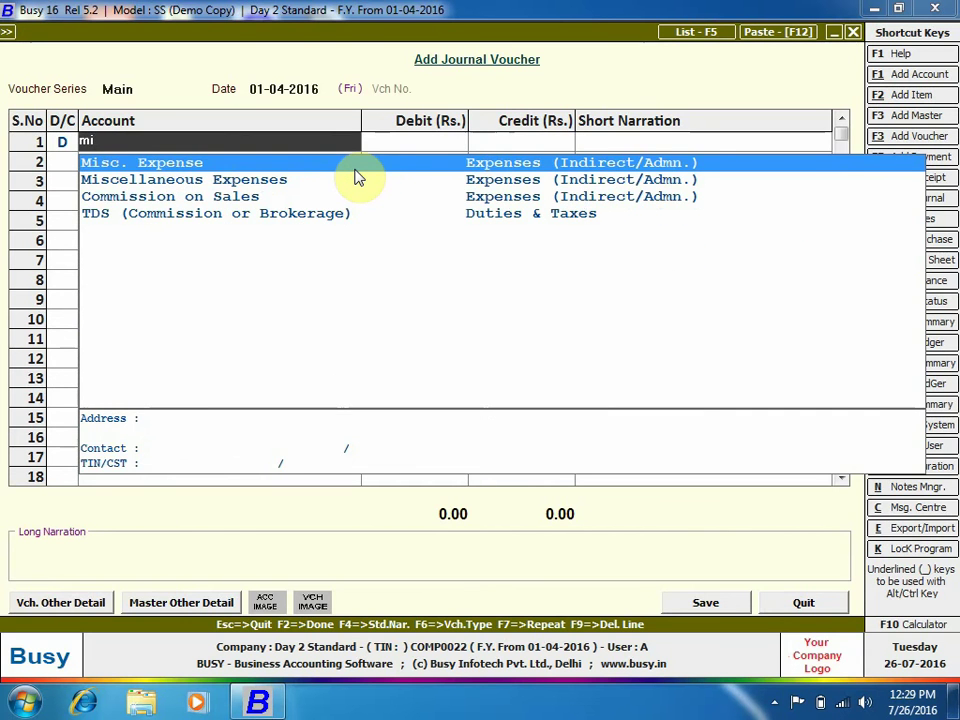
key("Return")
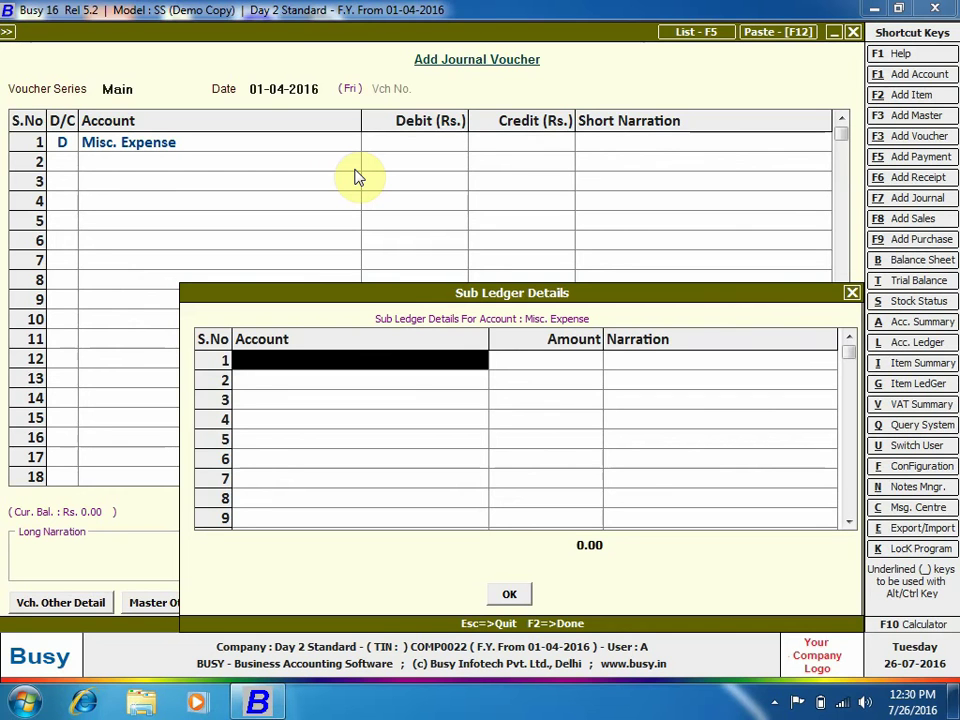
key("Return")
type("te")
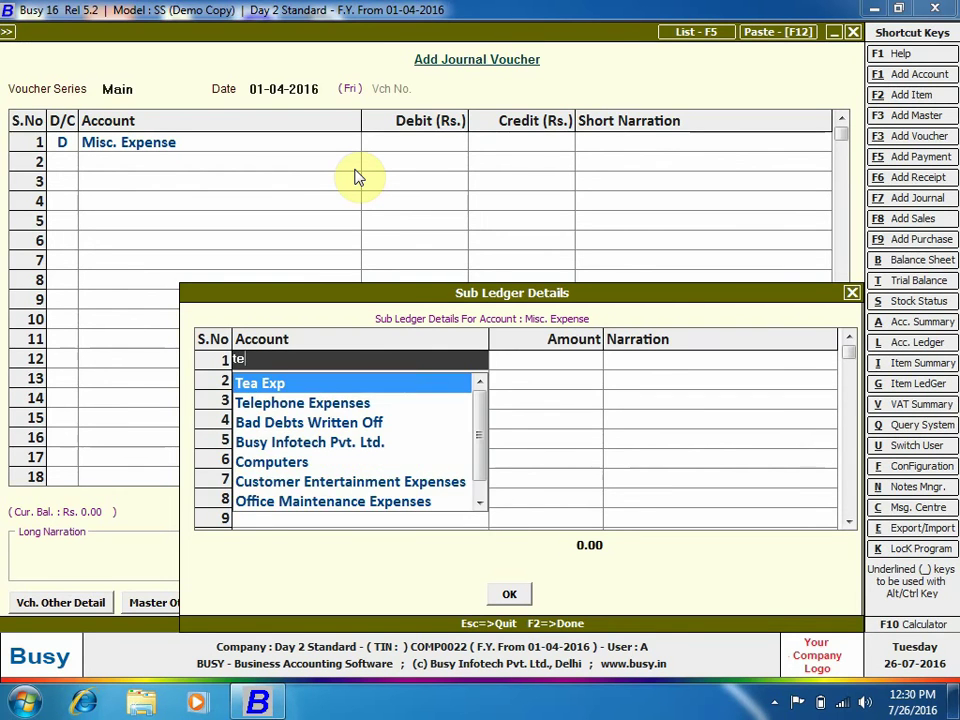
key("Return")
type("100")
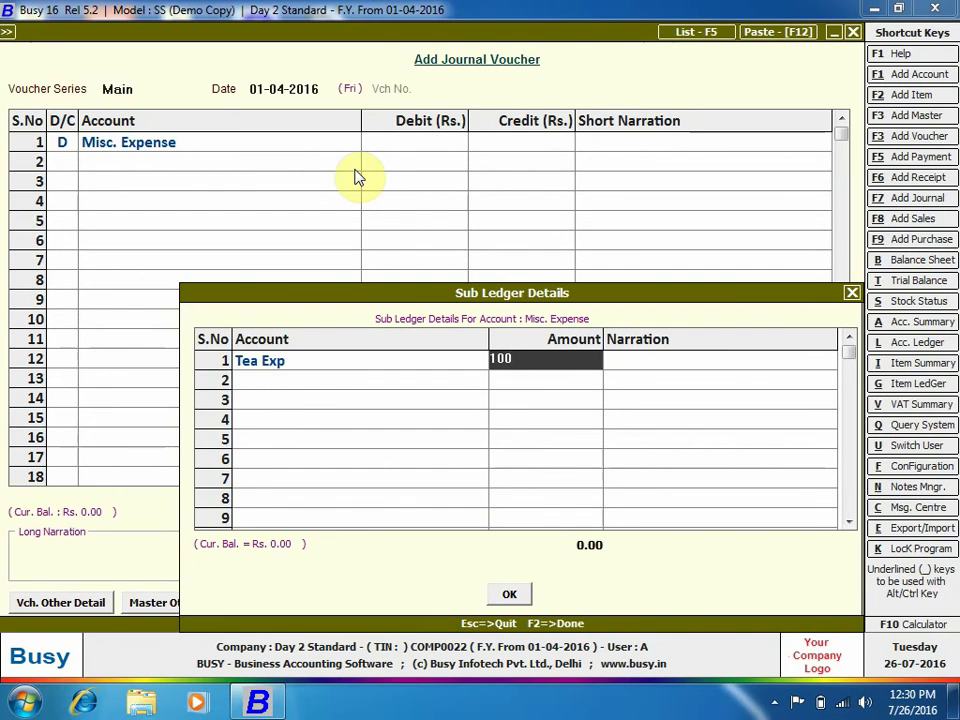
key("Return")
key("Return")
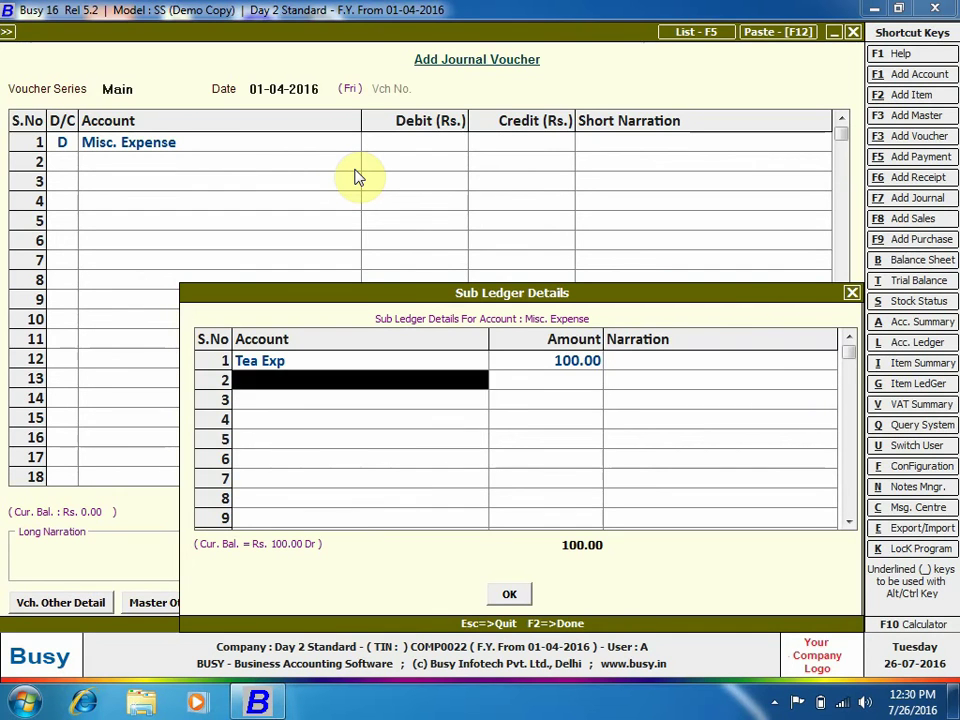
Allocate 500 to the Stationery Exp sub ledger and complete the sub ledger details for Misc. Expense
type("st")
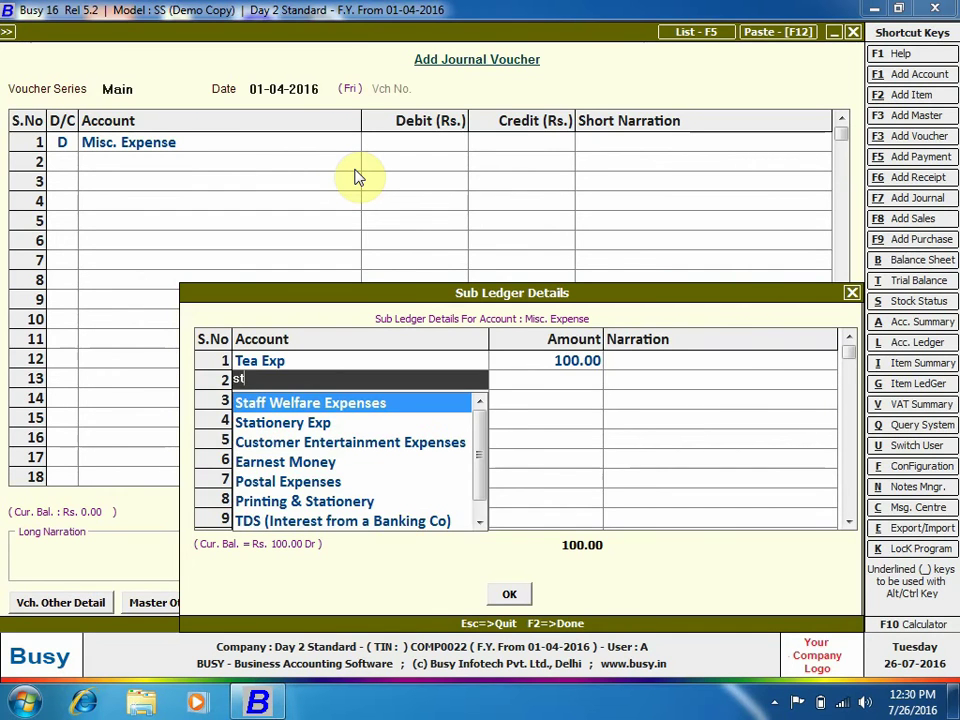
key("Down")
key("Return")
type("500")
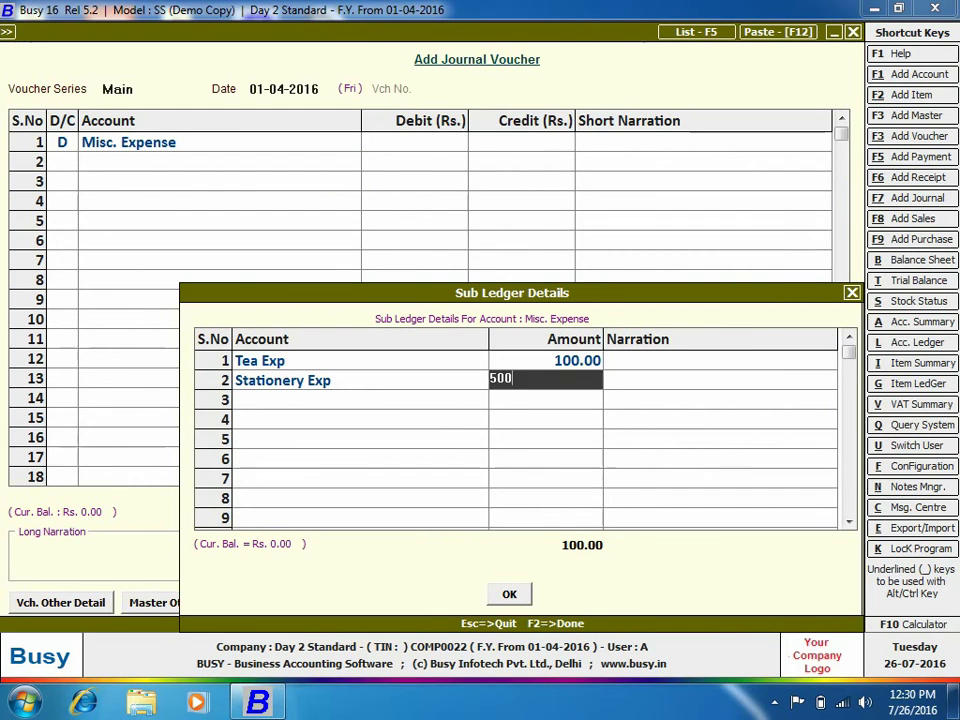
key("Return")
key("F2")
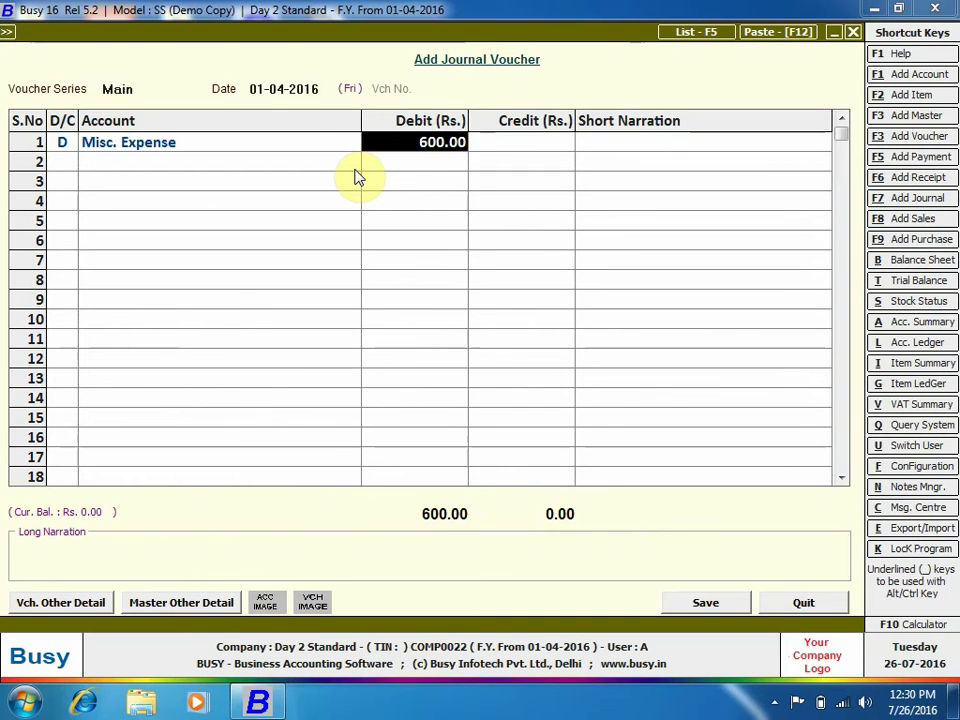
Credit Cash with 600.00, save the journal voucher despite the negative cash balance, and leave voucher entry
key("Return")
key("Return")
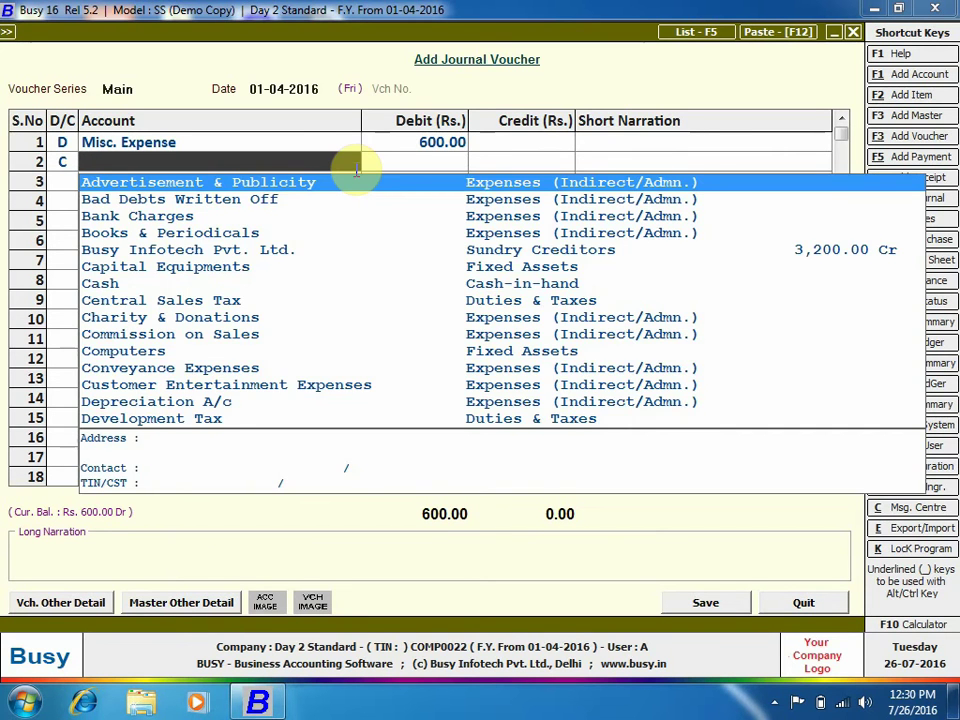
type("cash")
key("Return")
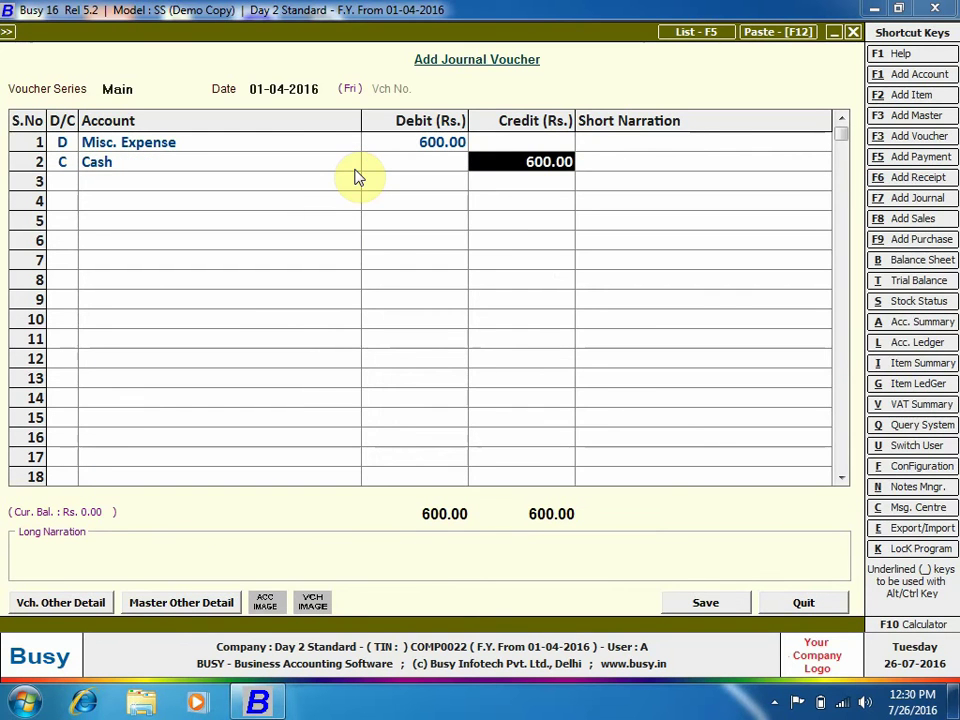
key("Return")
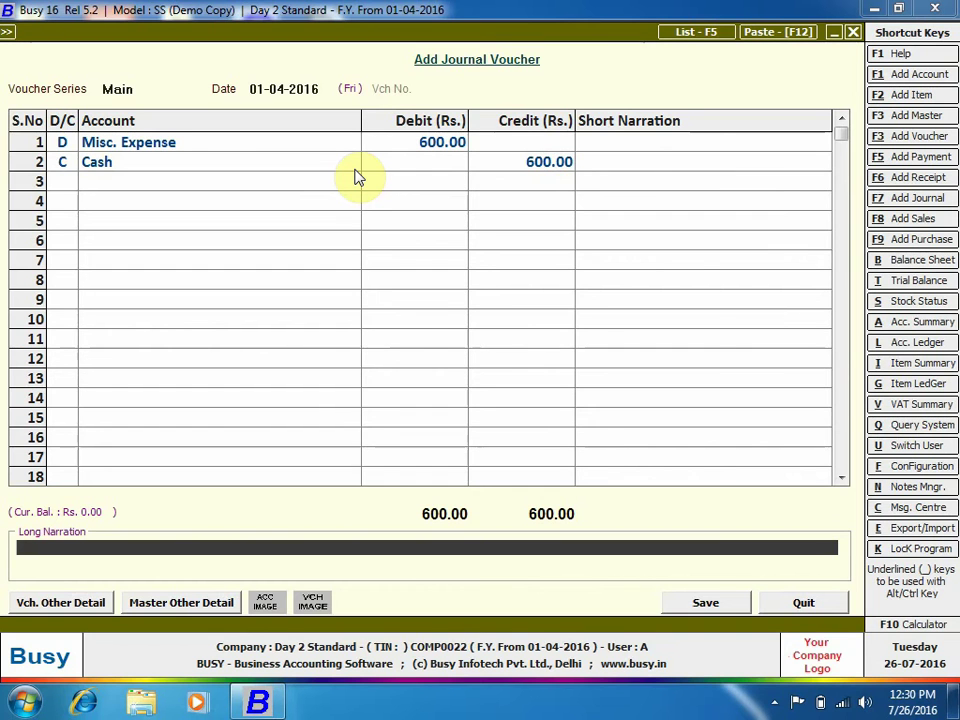
key("Return")
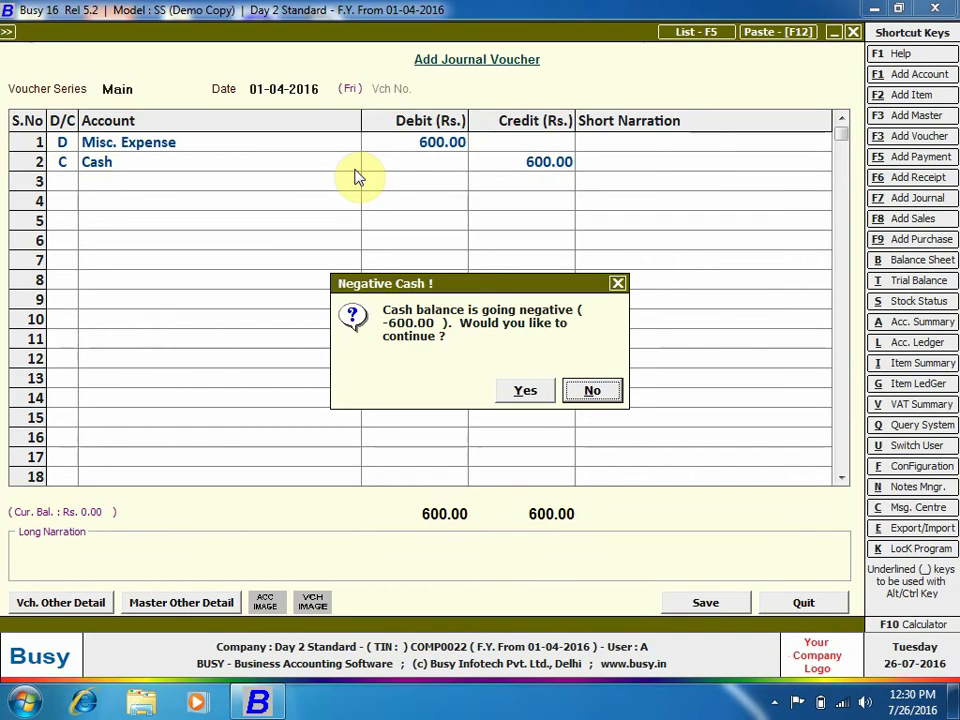
key("Left")
key("Return")
key("Return")
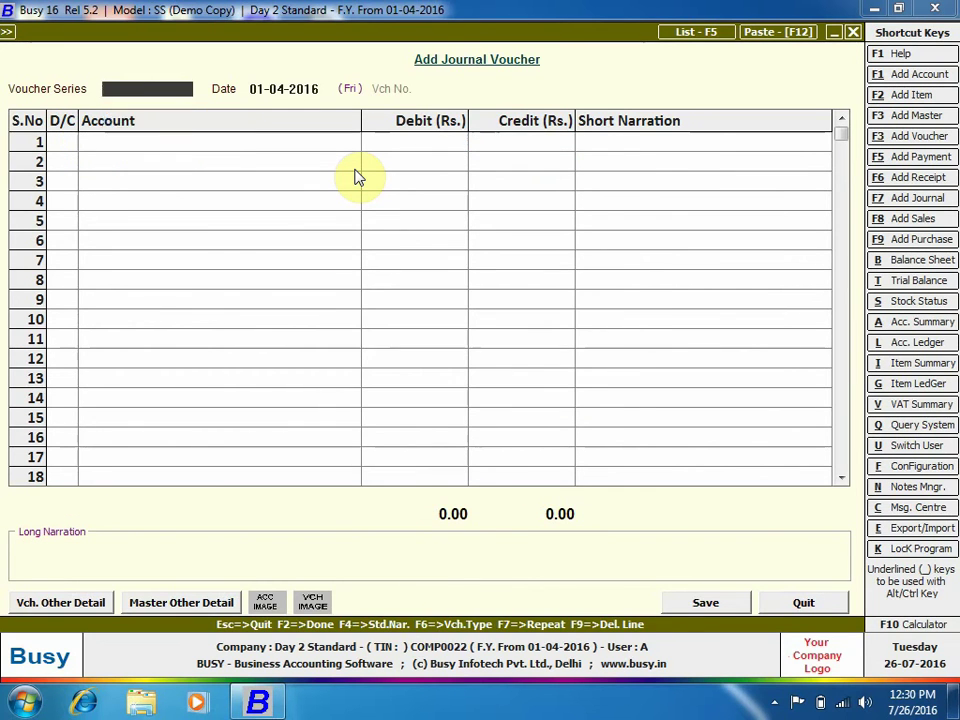
key("Escape")
Open the Sub Ledger report from the account books for one sub ledger
key("Right")
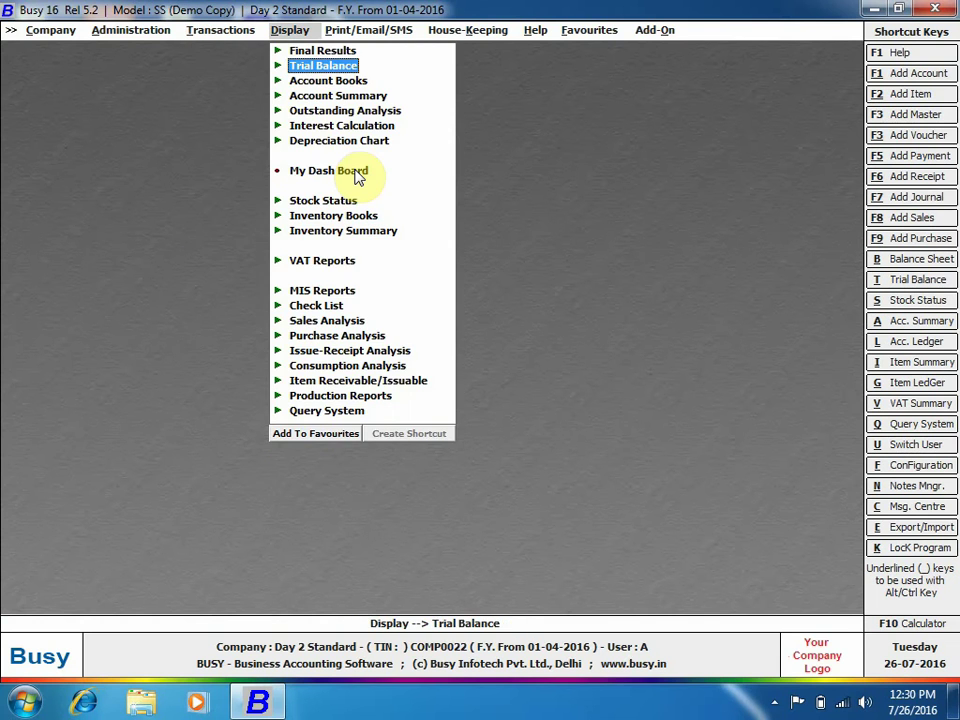
key("Down")
key("Return")
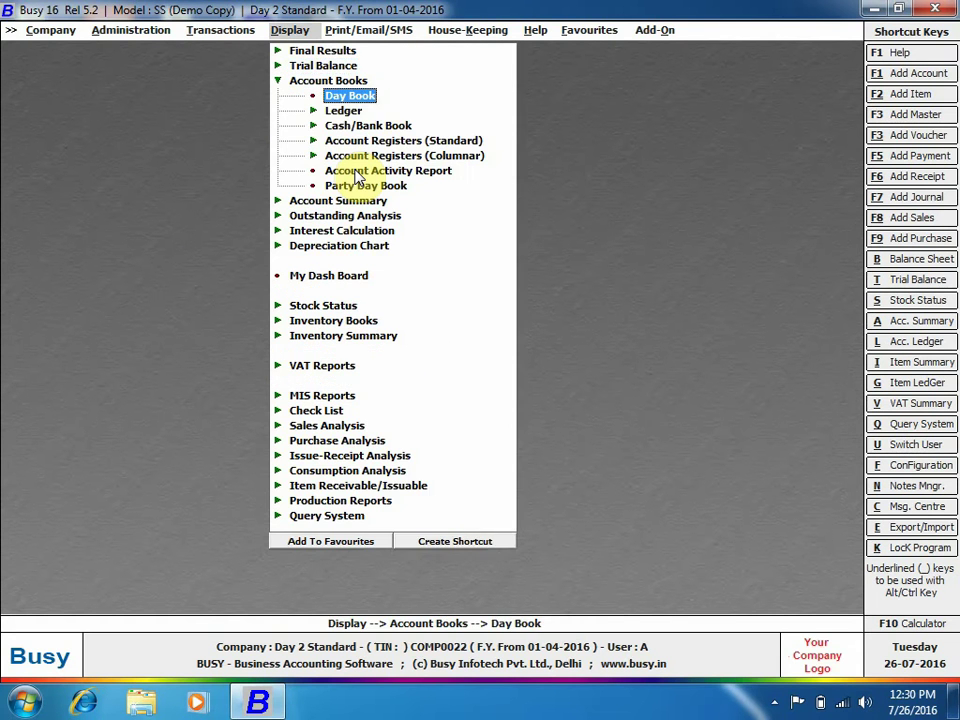
key("Down")
key("Return")
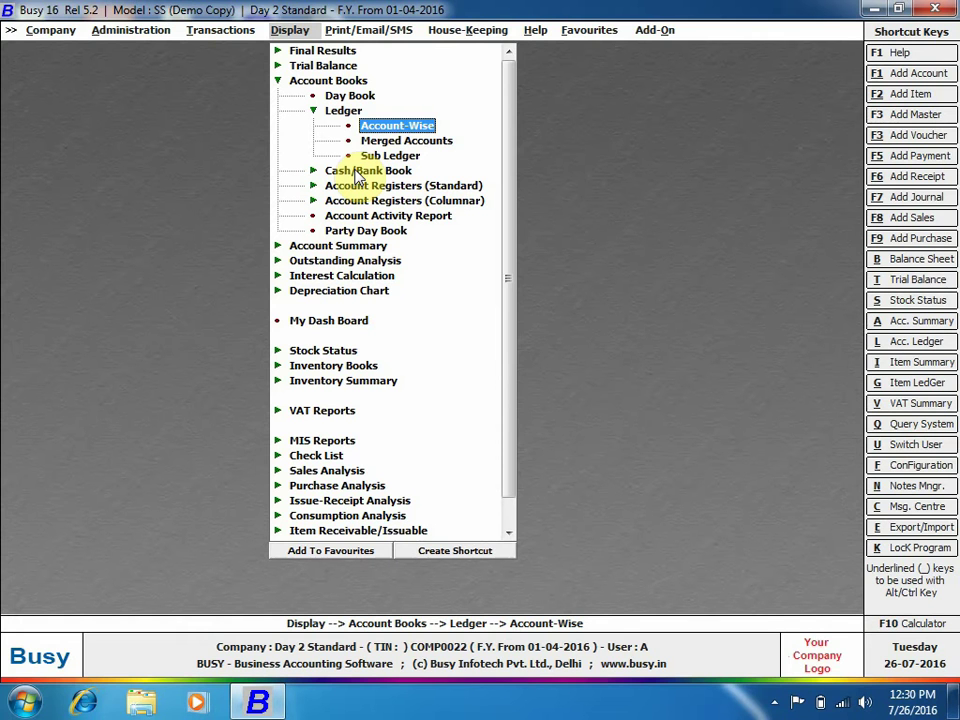
key("Down")
key("Down")
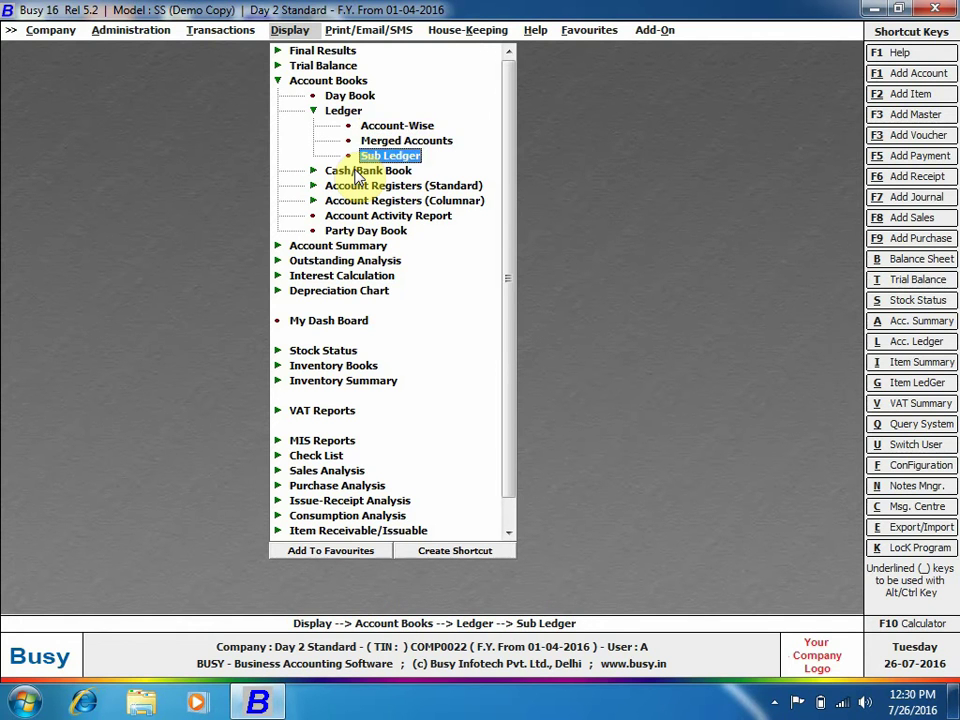
key("Return")
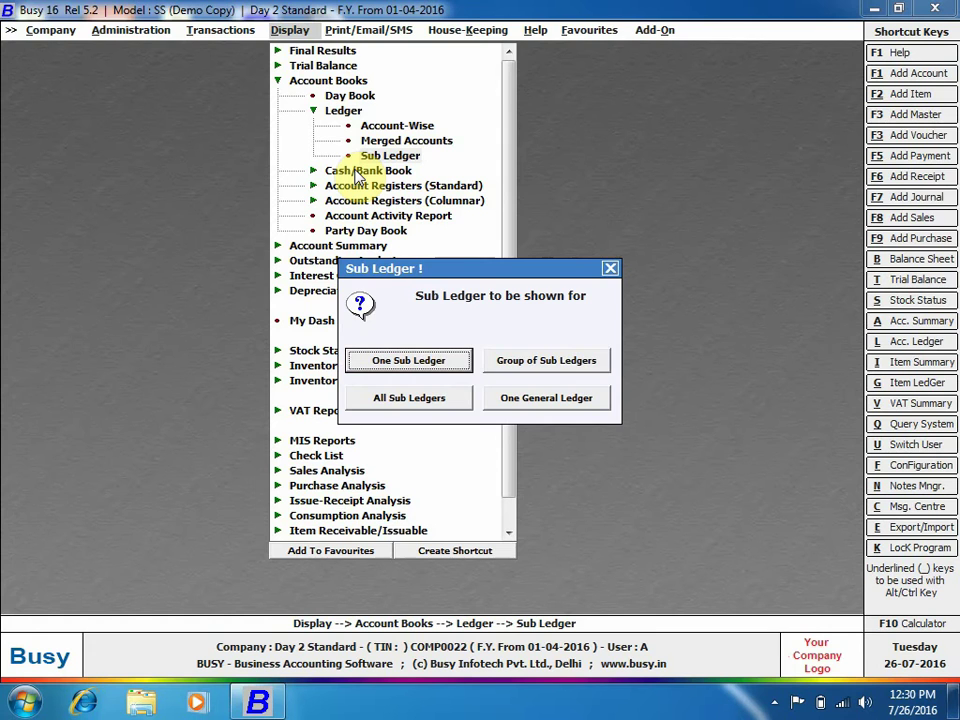
key("Return")
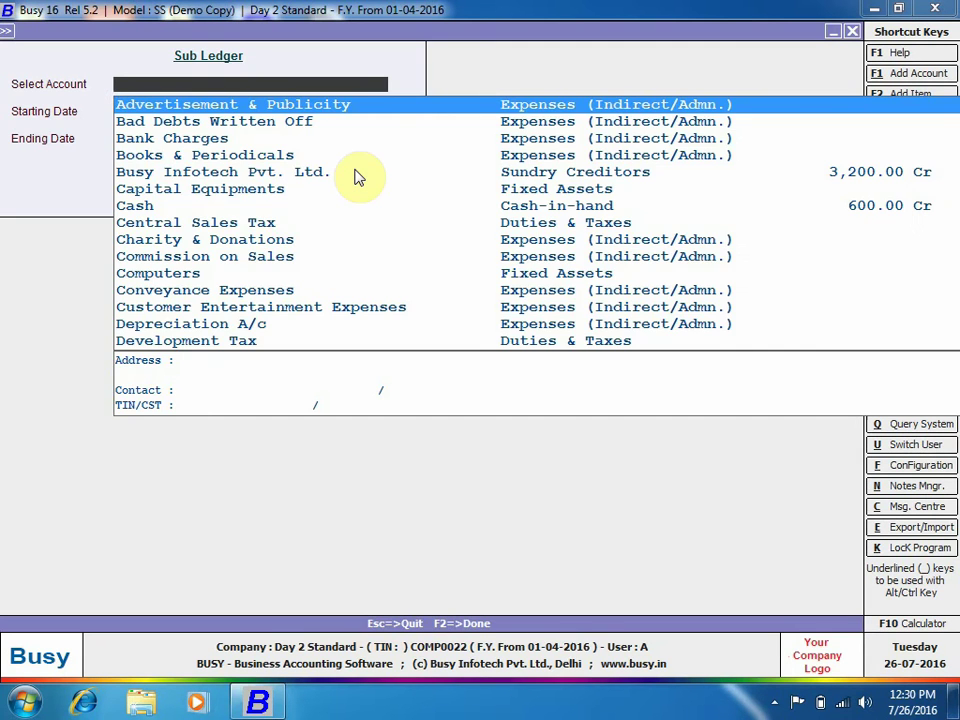
View the sub ledger of Tea Exp for 01-04-2016 and return to the account selection
type("tea")
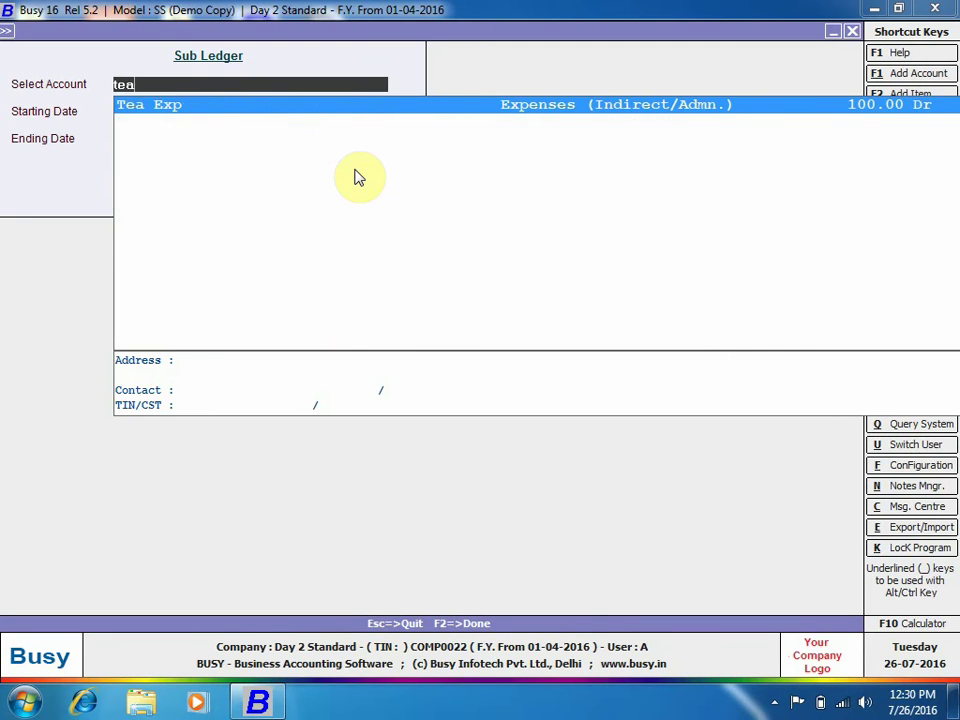
key("Return")
key("Return")
key("Return")
key("Return")
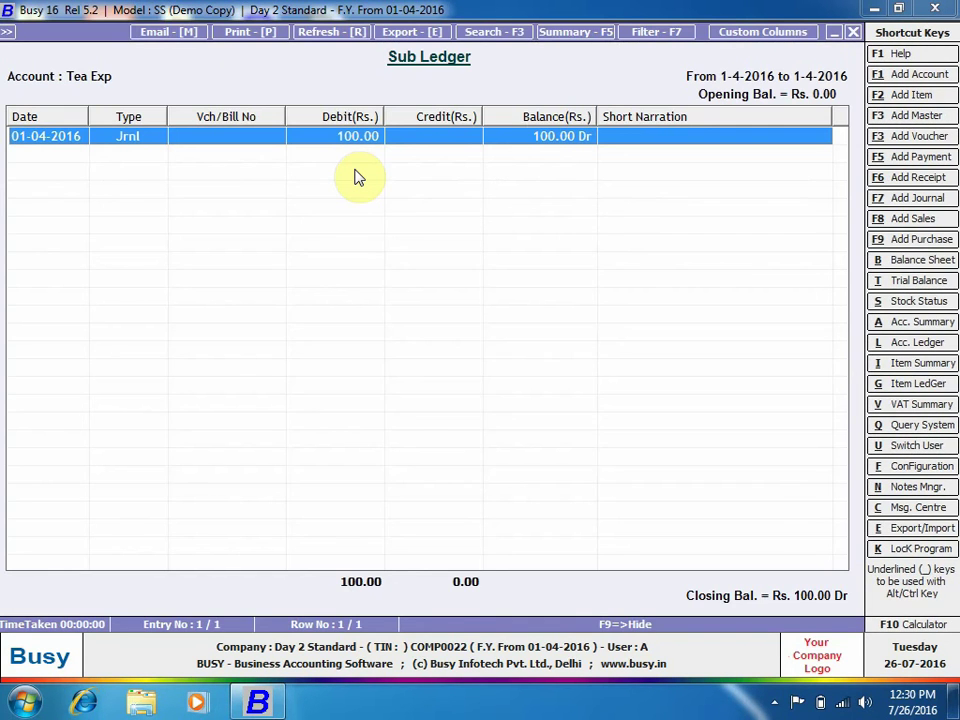
key("Escape")
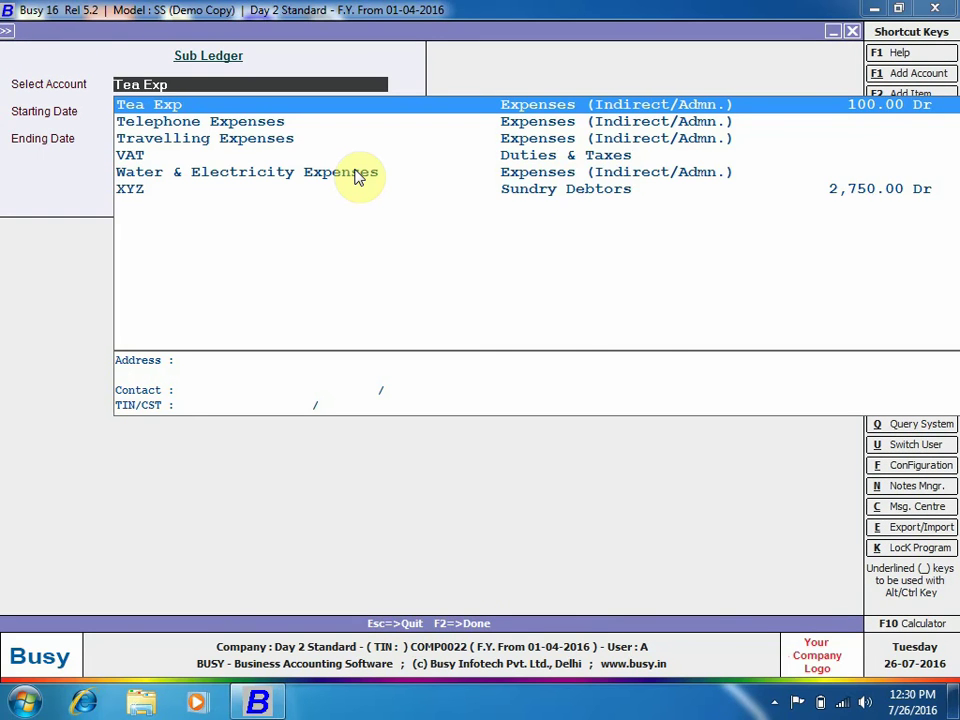
View the sub ledger of Stationery Exp for 01-04-2016 and close the Sub Ledger report
type("s")
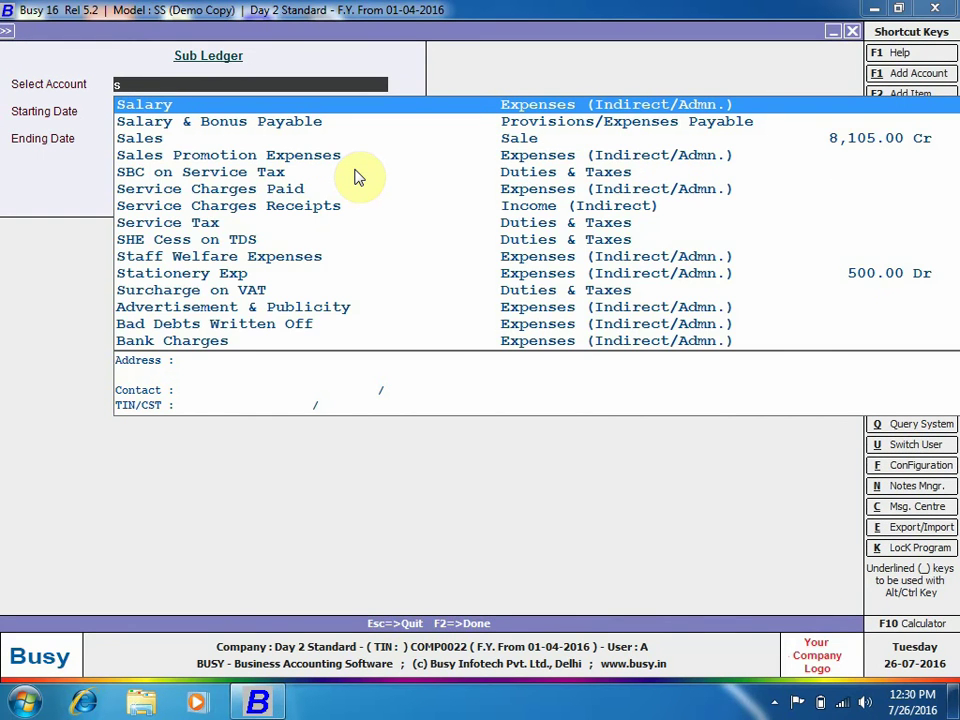
type("ta")
key("Down")
key("Return")
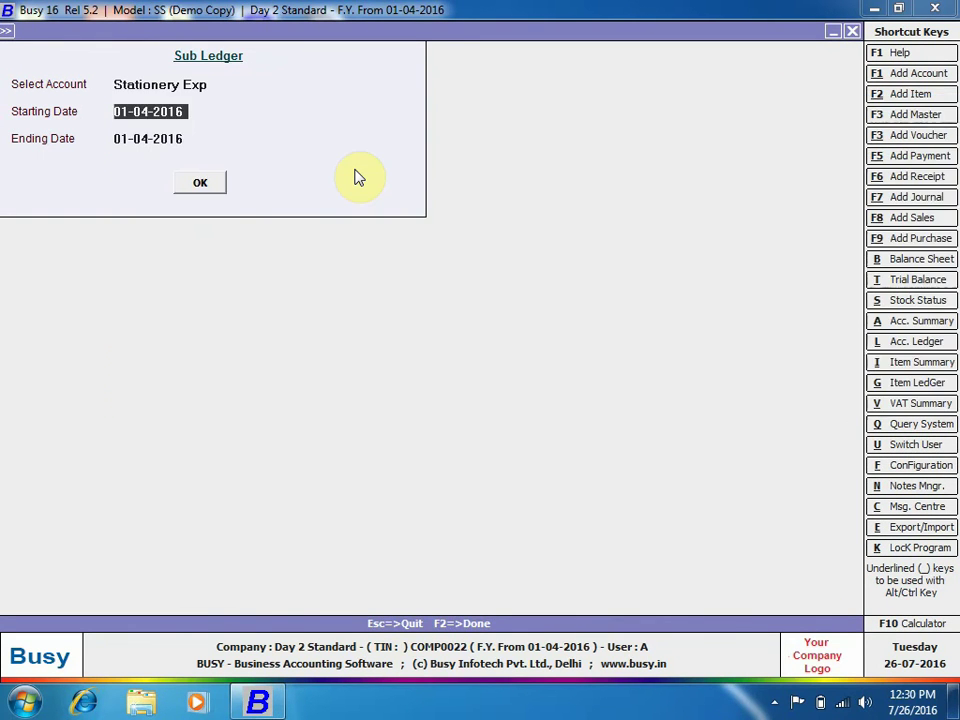
key("Return")
key("Return")
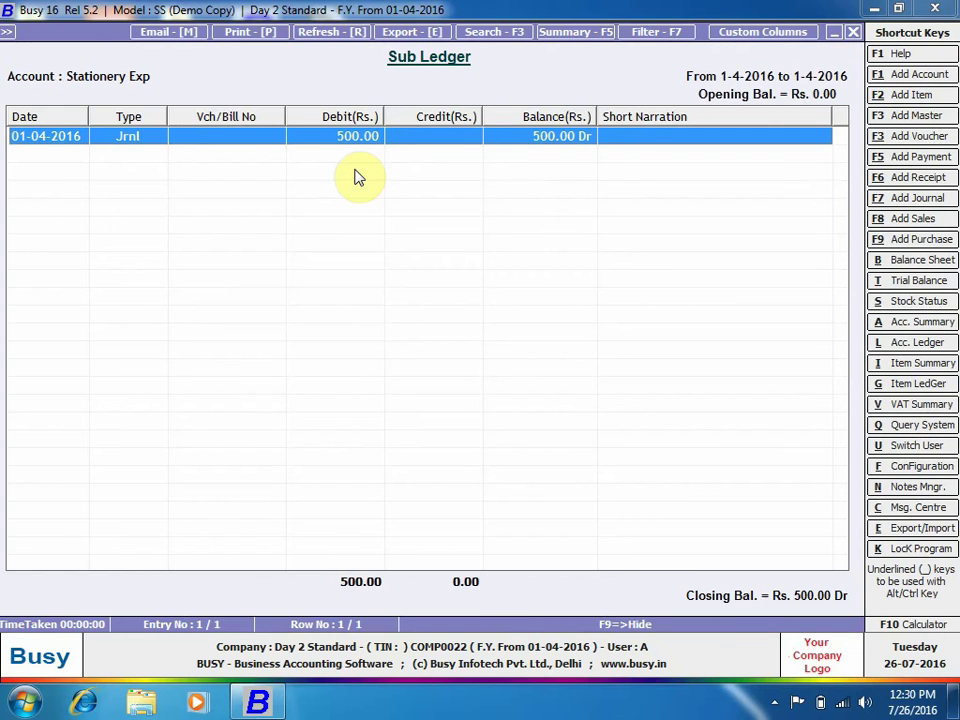
key("Escape")
key("Escape")
key("Escape")
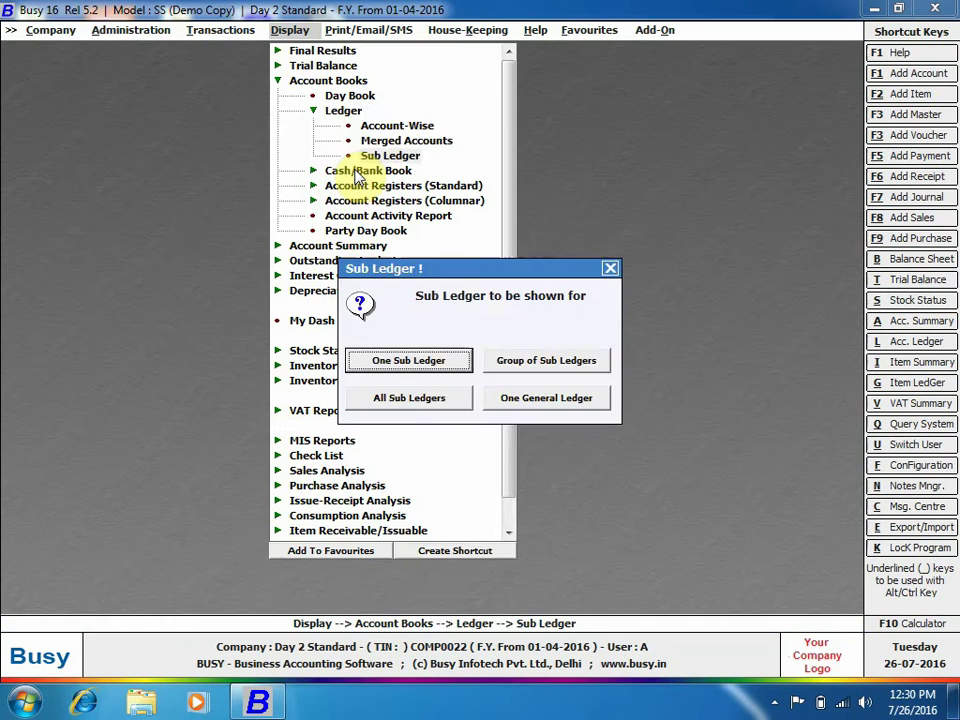
key("Escape")
Open the account-wise ledger report in Standard format for one account
key("Return")
key("Return")
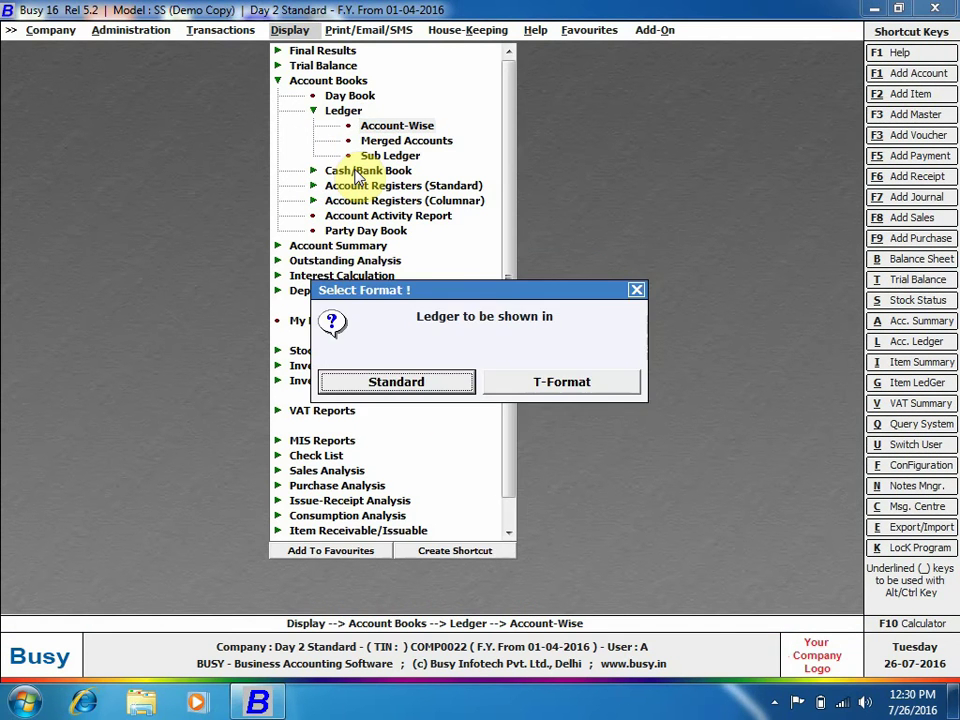
key("Return")
key("Return")
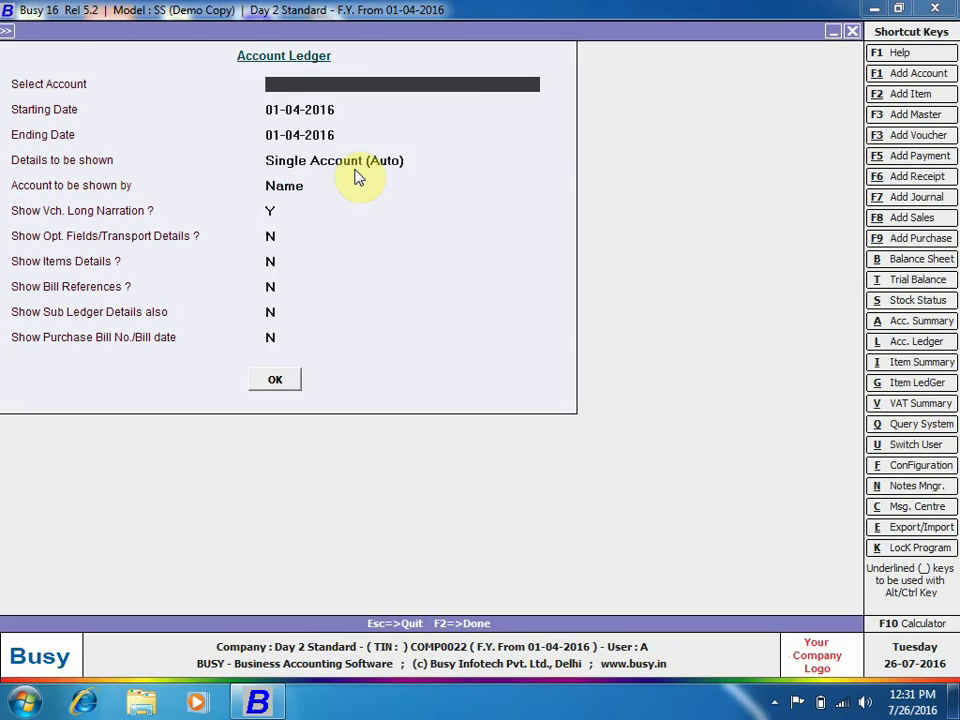
Show the Misc. Expense account ledger for 01-04-2016 by account name, with sub ledger details included
type("mis")
key("Return")
key("Return")
key("Return")
key("Return")
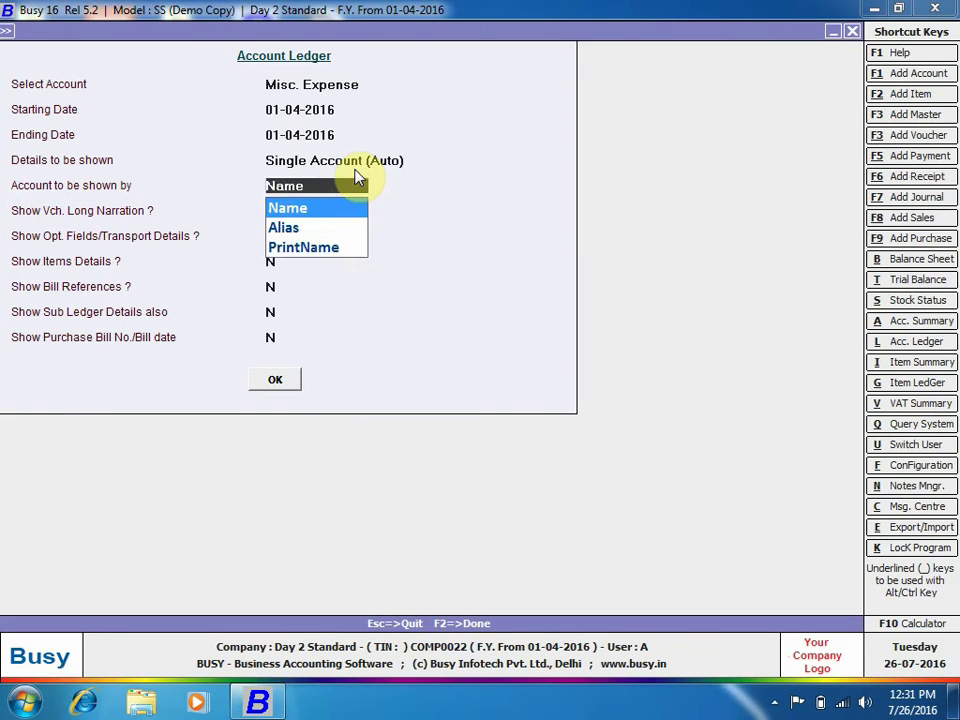
key("Return")
key("Return")
key("Return")
key("Return")
key("Return")
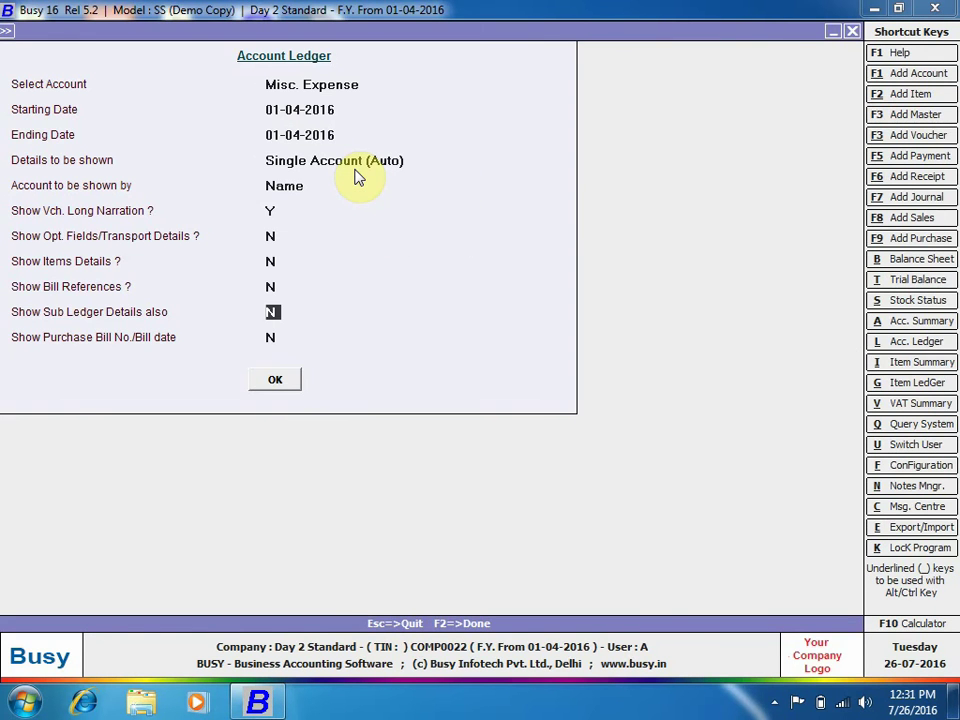
key("Return")
key("Return")
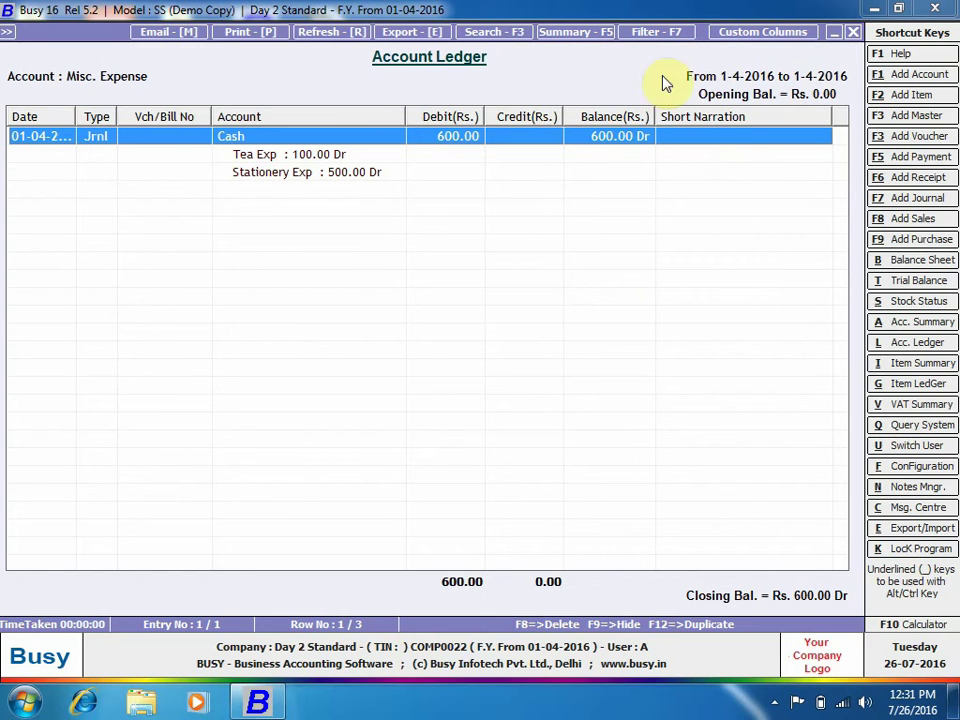
Close the Misc. Expense account ledger and leave the account-wise report selection
left_click(853, 32)
left_click(853, 32)
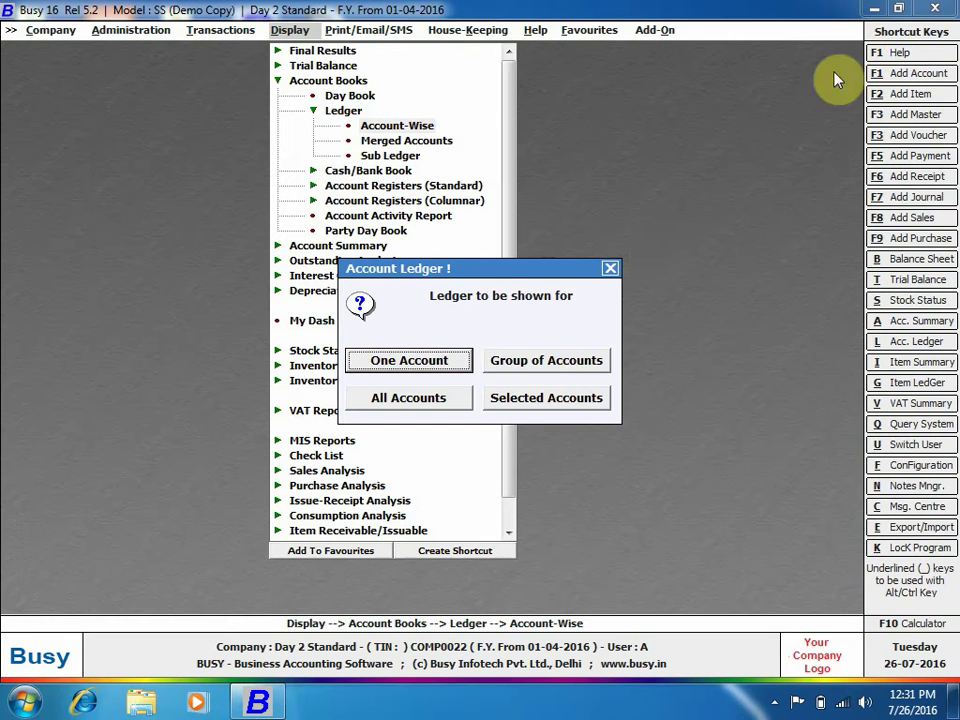
left_click(610, 268)
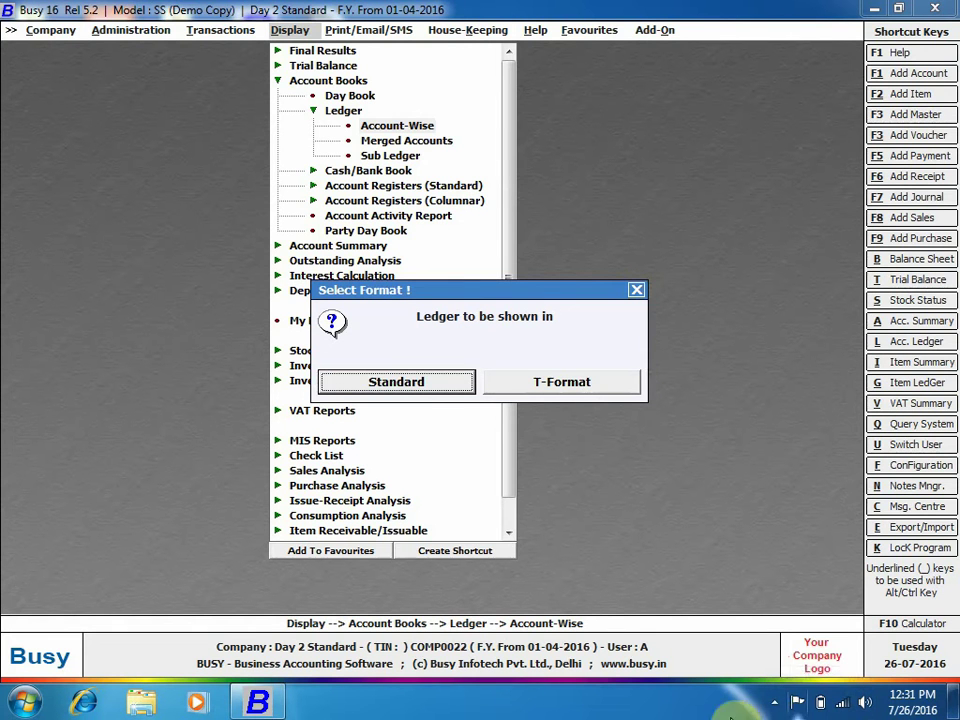
left_click(638, 291)
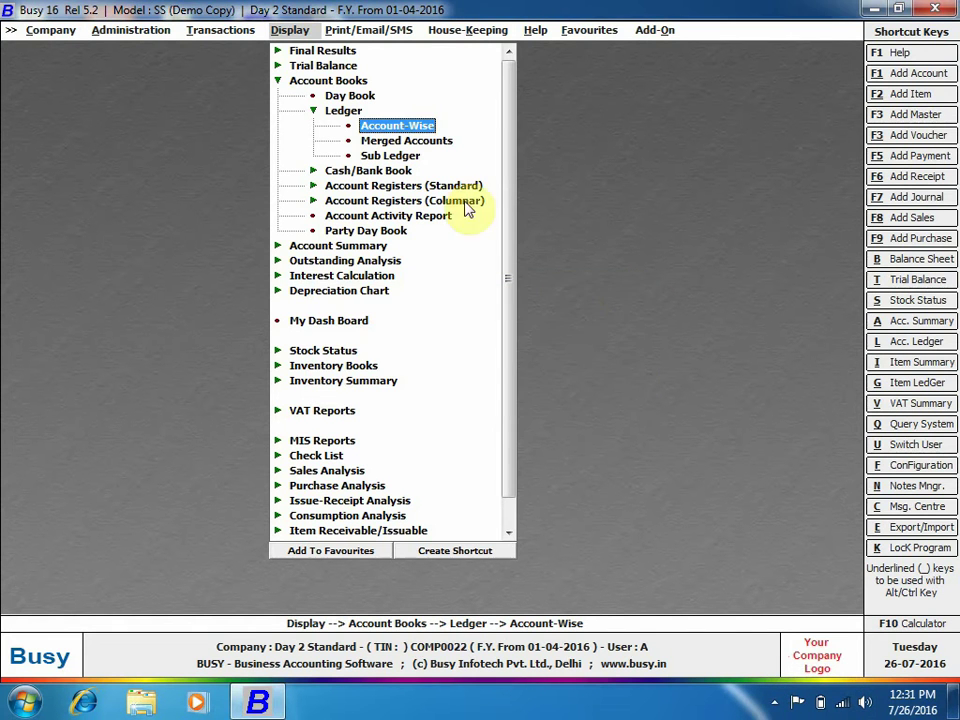
View the sub ledger report for one general ledger, Misc. Expense, for 01-04-2016, and close the report
left_click(407, 156)
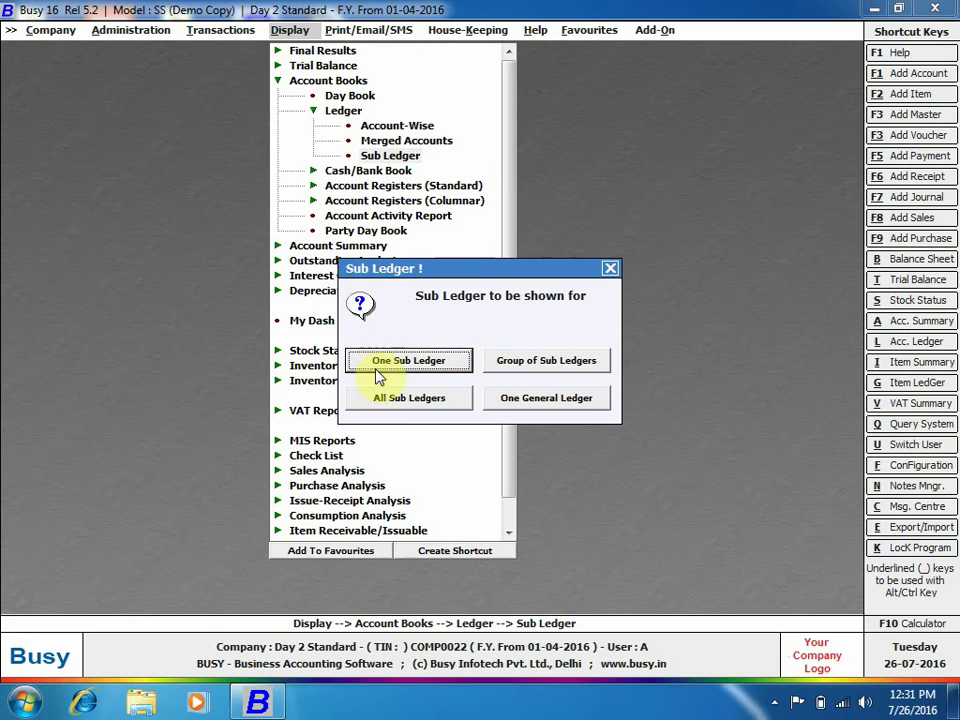
left_click(498, 403)
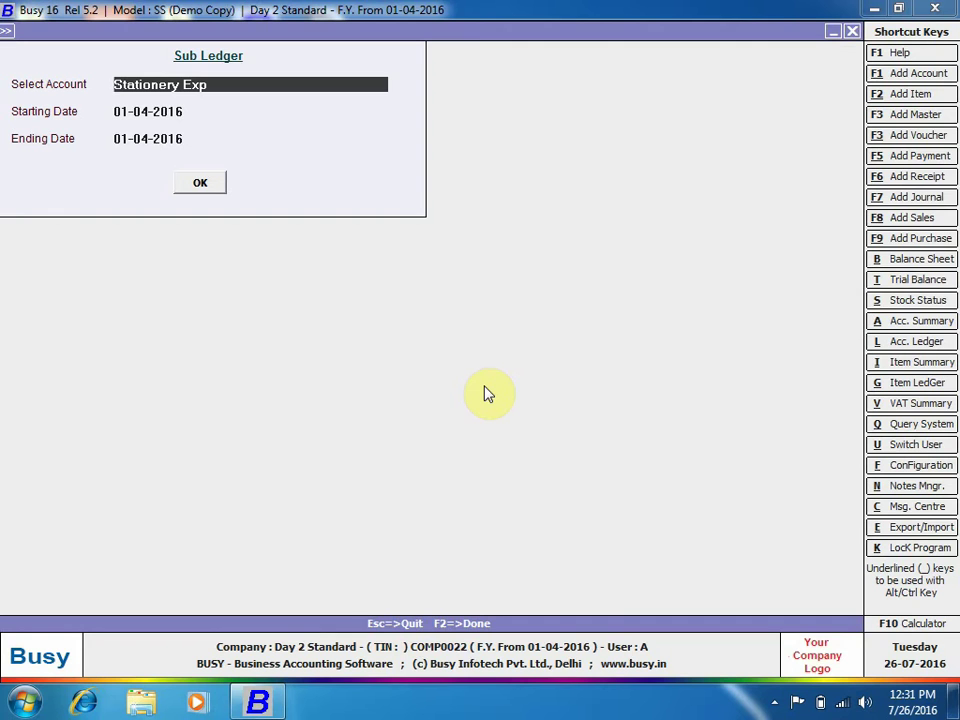
type("mi")
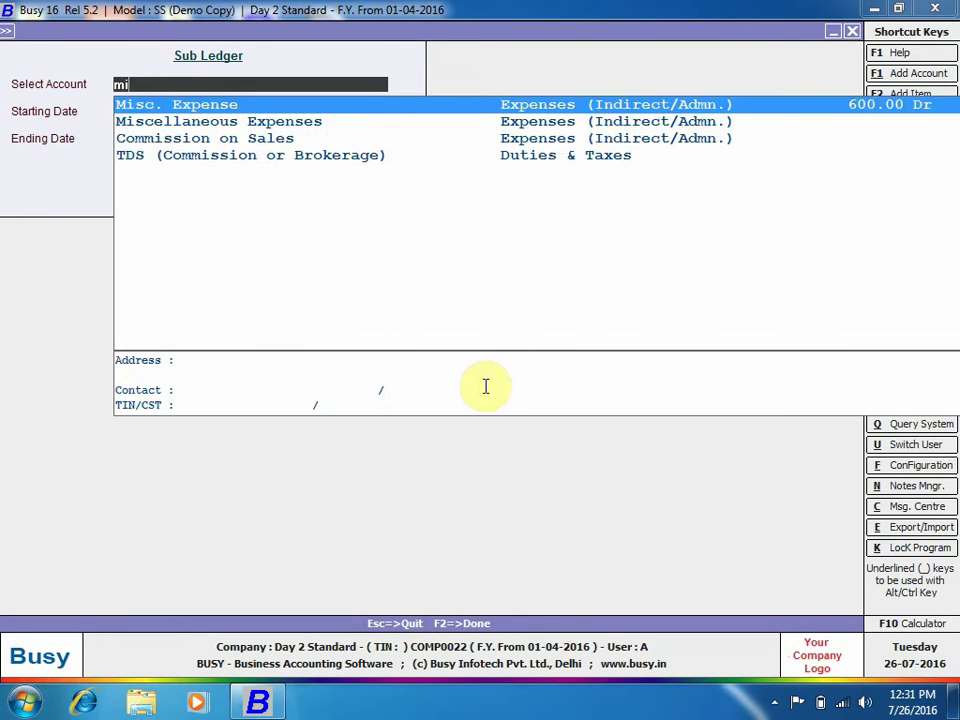
key("Return")
key("Return")
key("Return")
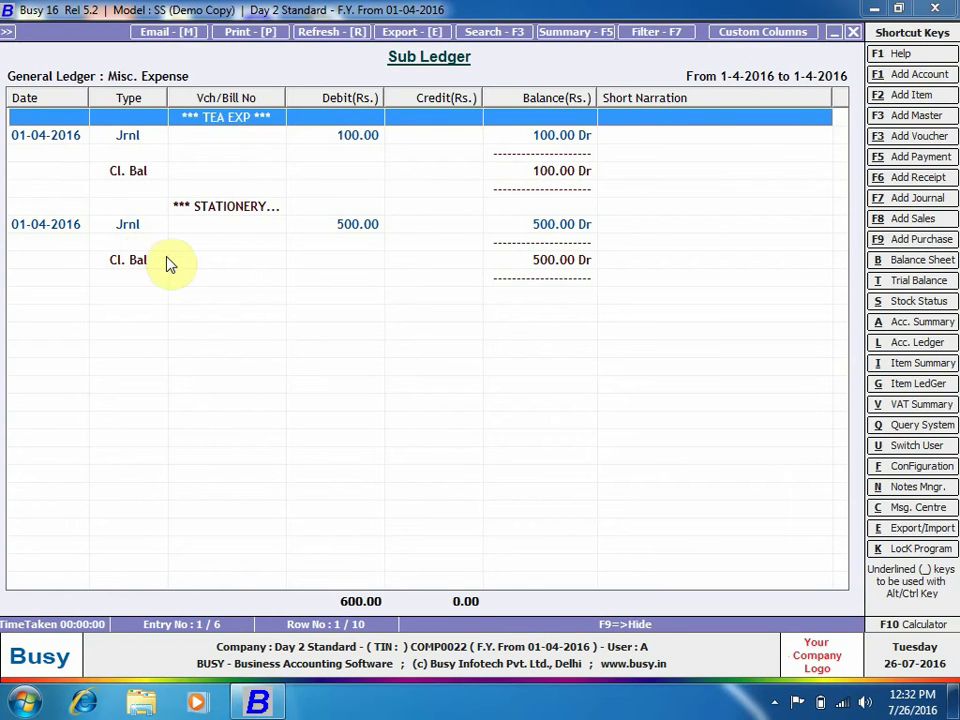
left_click(850, 33)
left_click(849, 34)
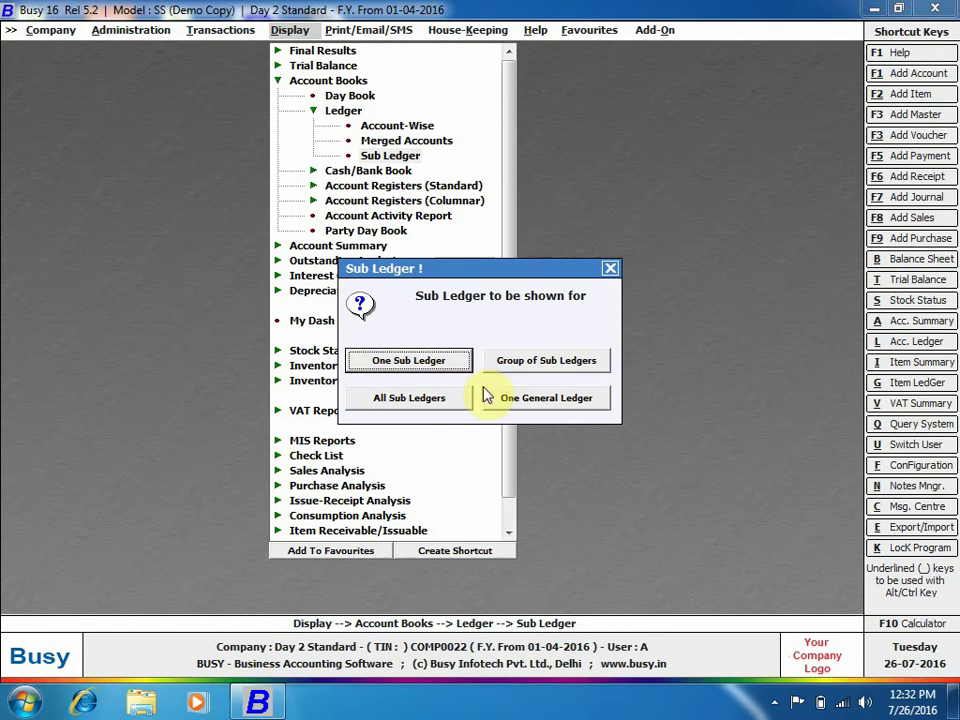
left_click(610, 270)
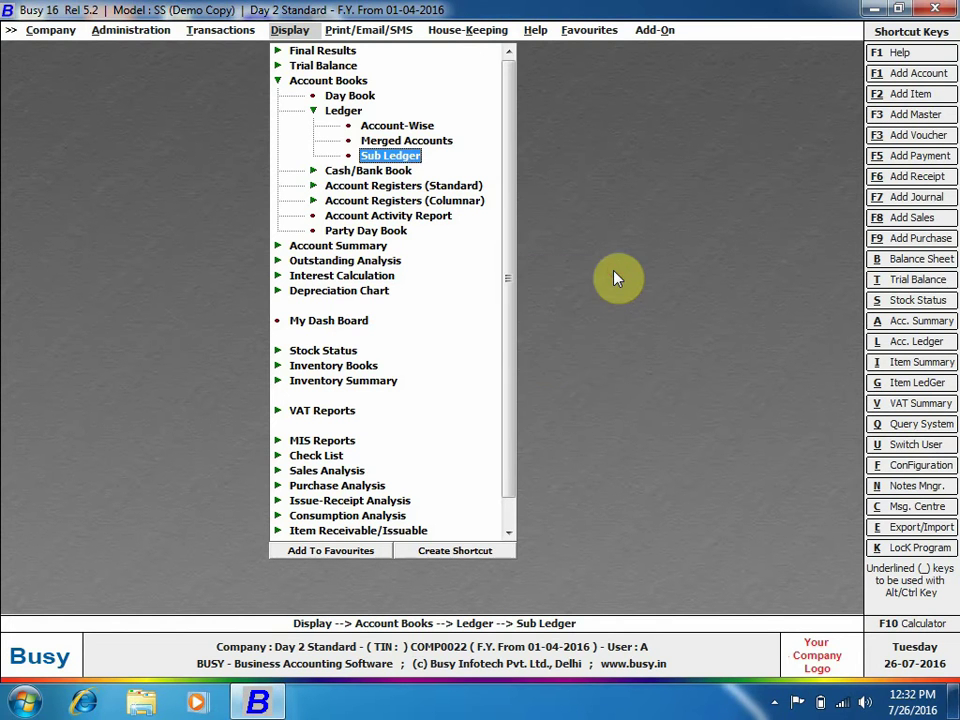
Review the Accounts section of Features / Options and quit without changing anything
left_click(236, 31)
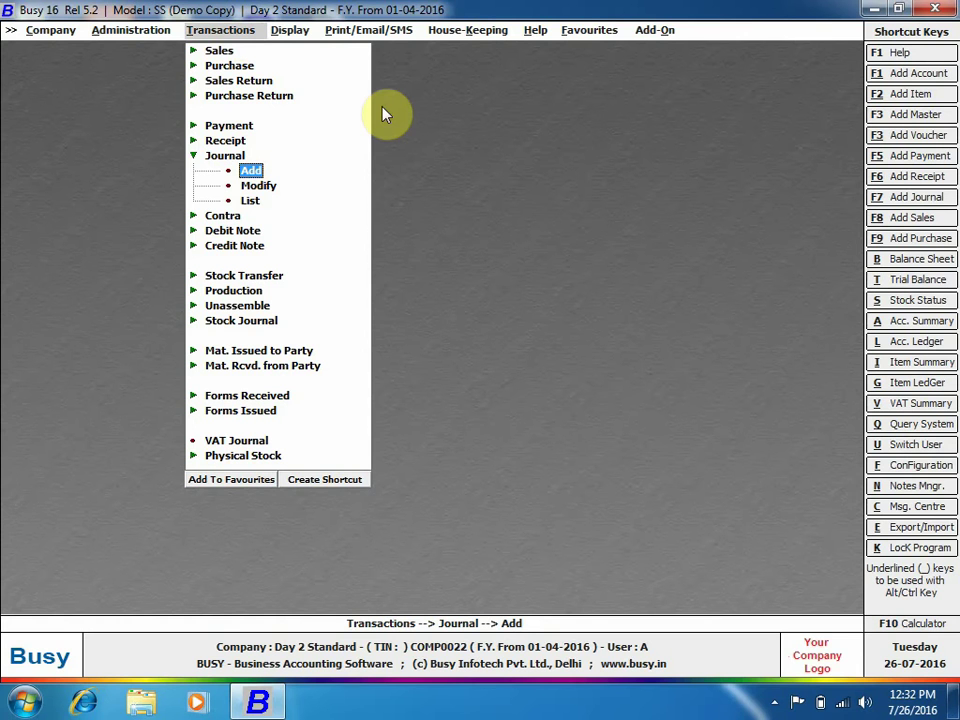
left_click(155, 38)
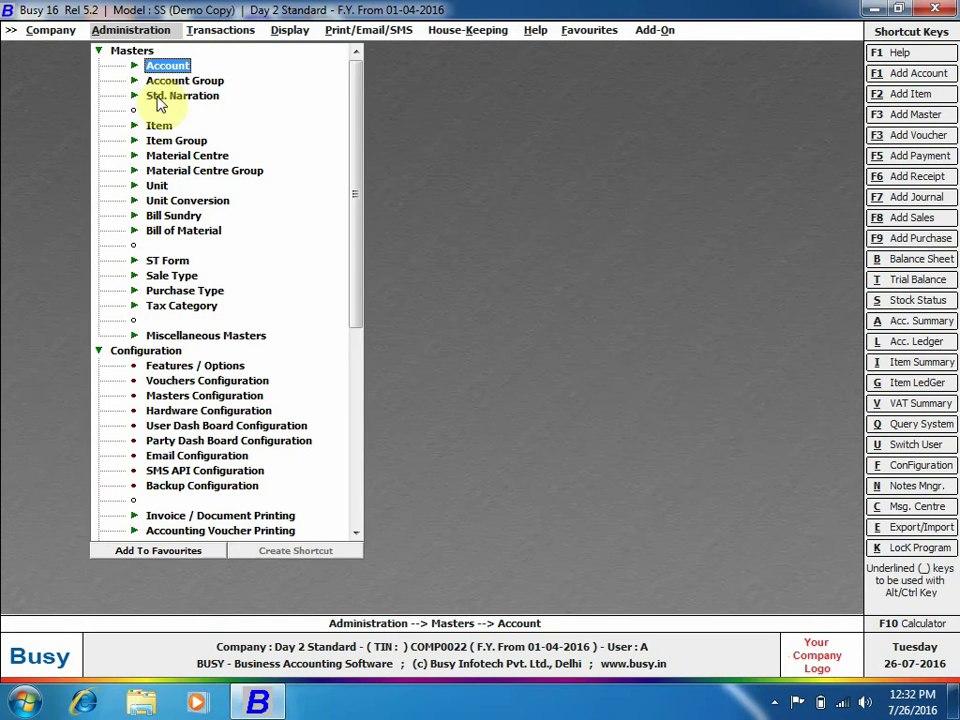
left_click(205, 372)
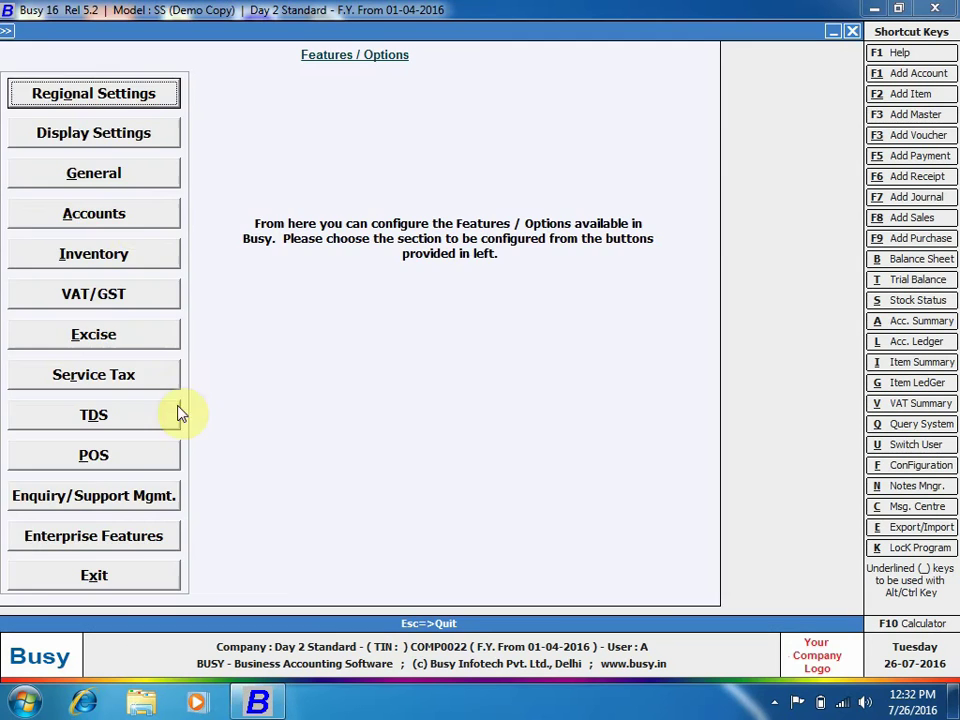
left_click(131, 214)
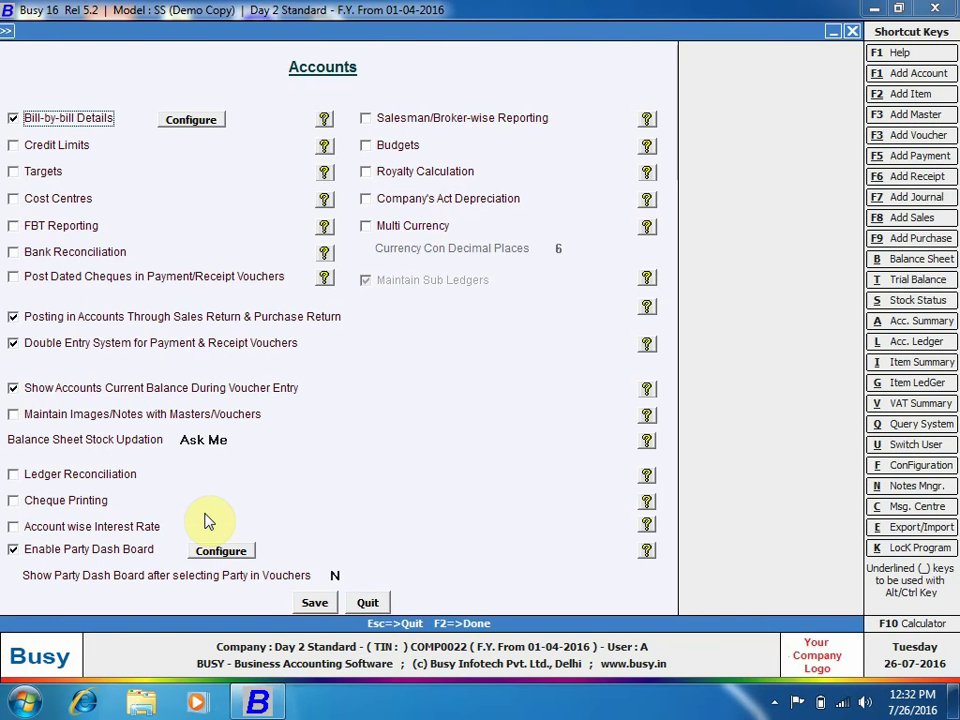
left_click(364, 601)
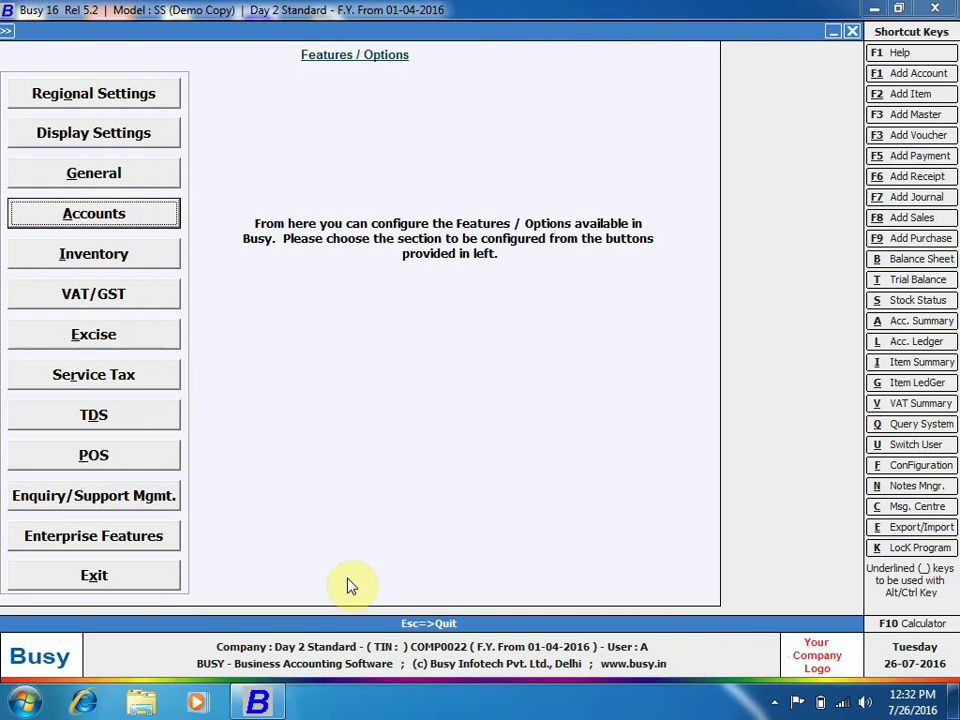
key("Escape")
key("Escape")
View the User Dash Board Configuration options for the listed user and leave without saving
left_click(150, 68)
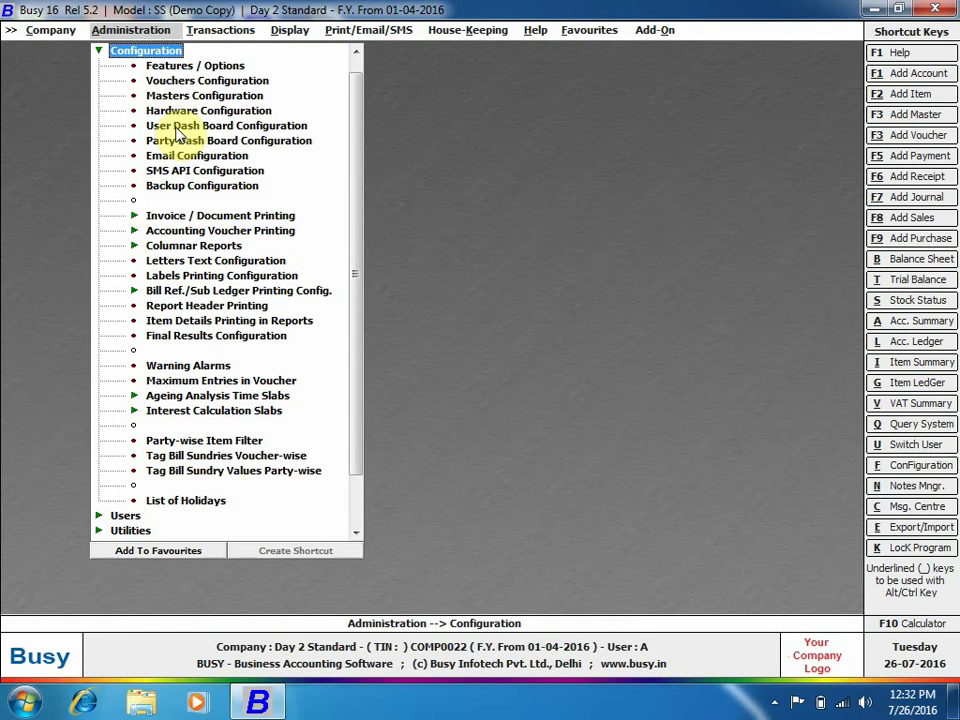
left_click(176, 130)
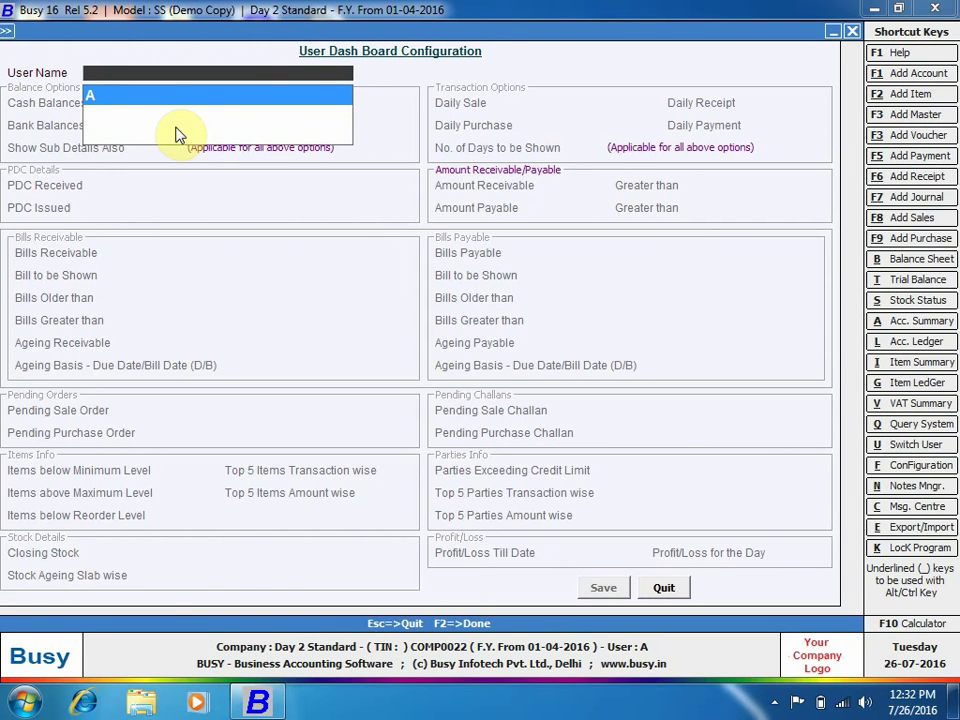
key("Return")
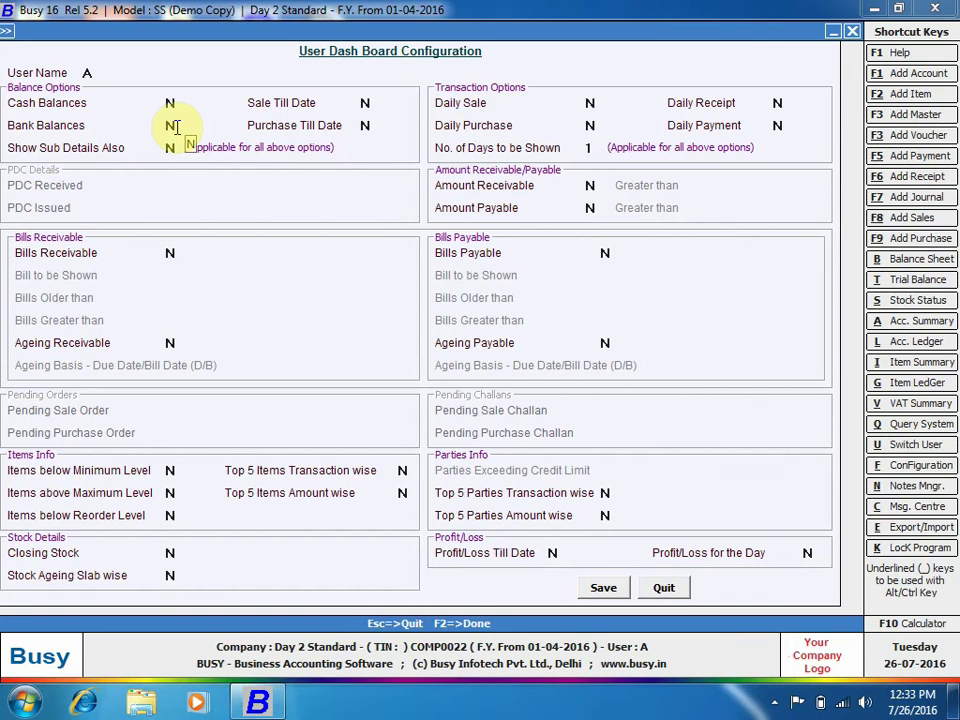
key("Escape")
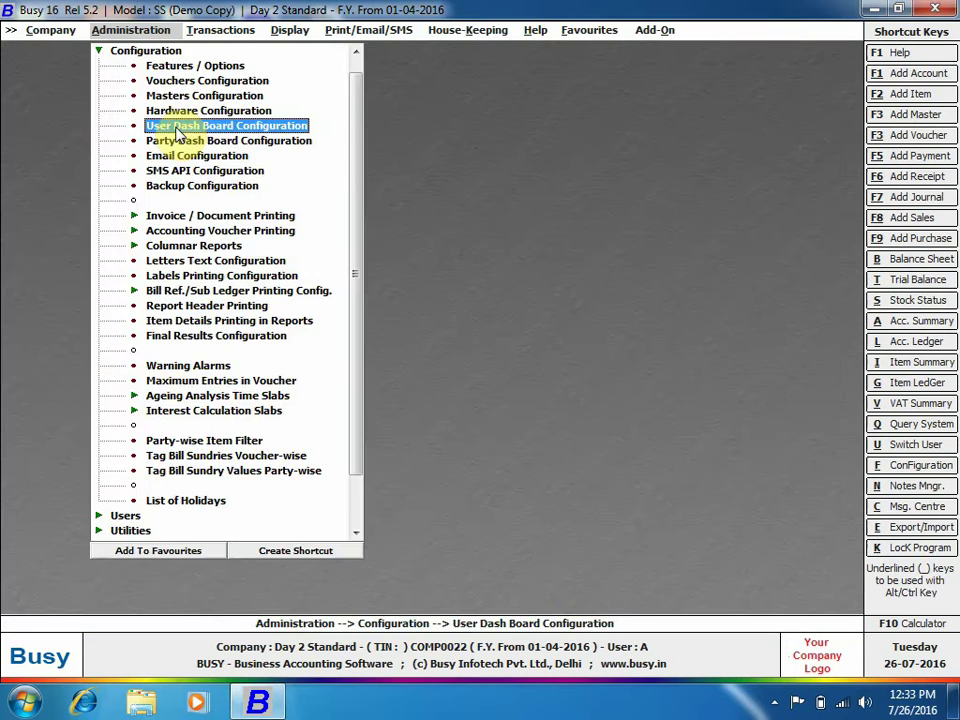
key("Escape")
Open the Party Dash Board Configuration from the Accounts feature options and save it with all rows blank
key("Return")
key("Return")
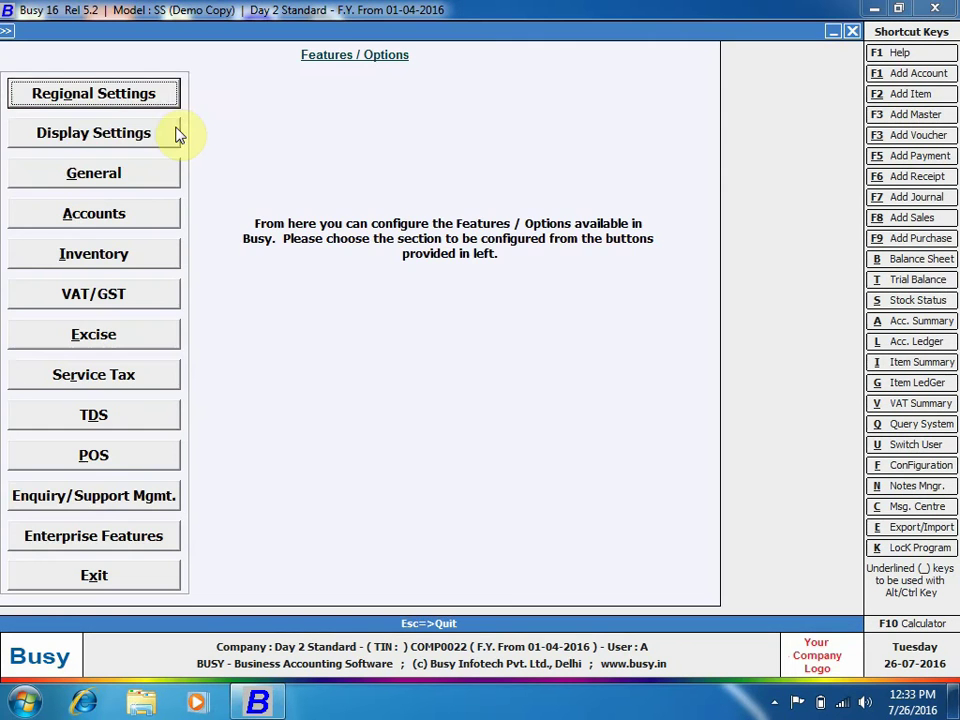
key("Down")
key("Down")
key("Down")
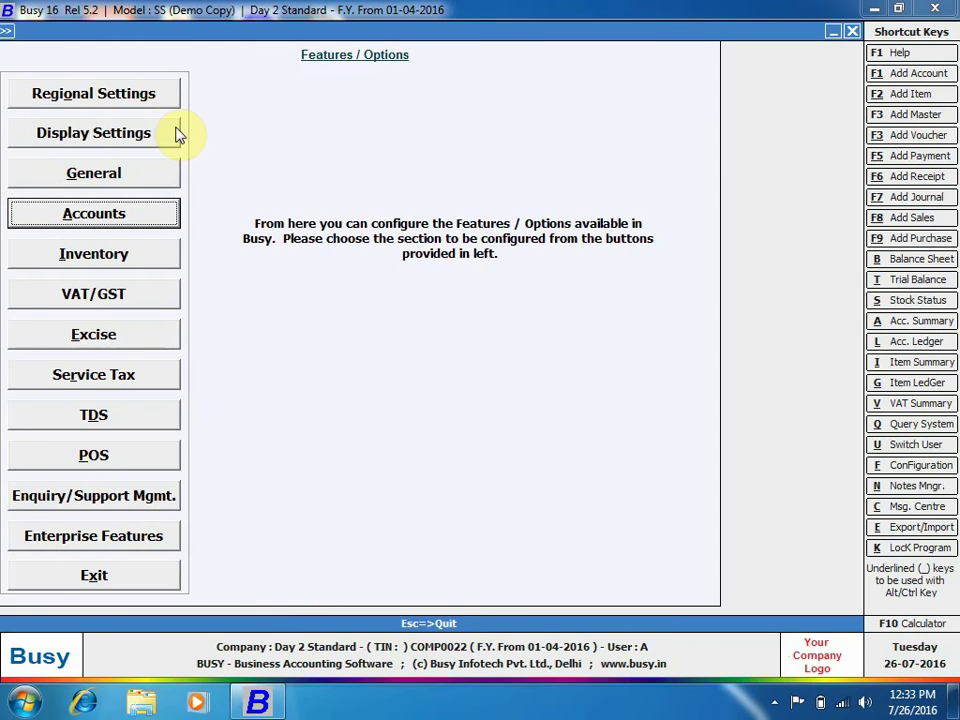
key("Return")
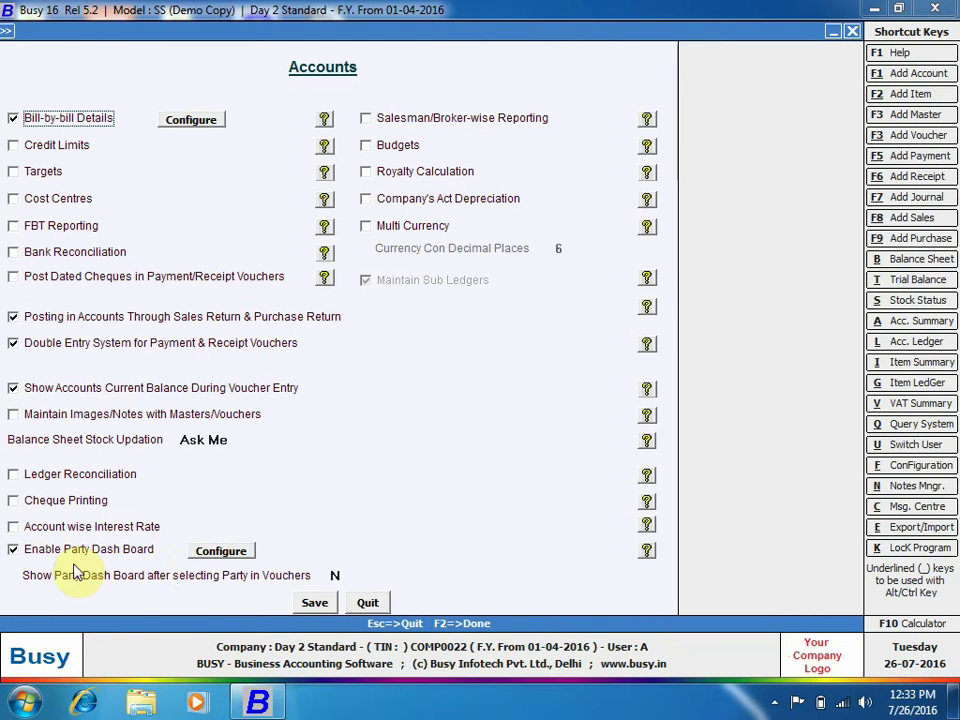
left_click(221, 551)
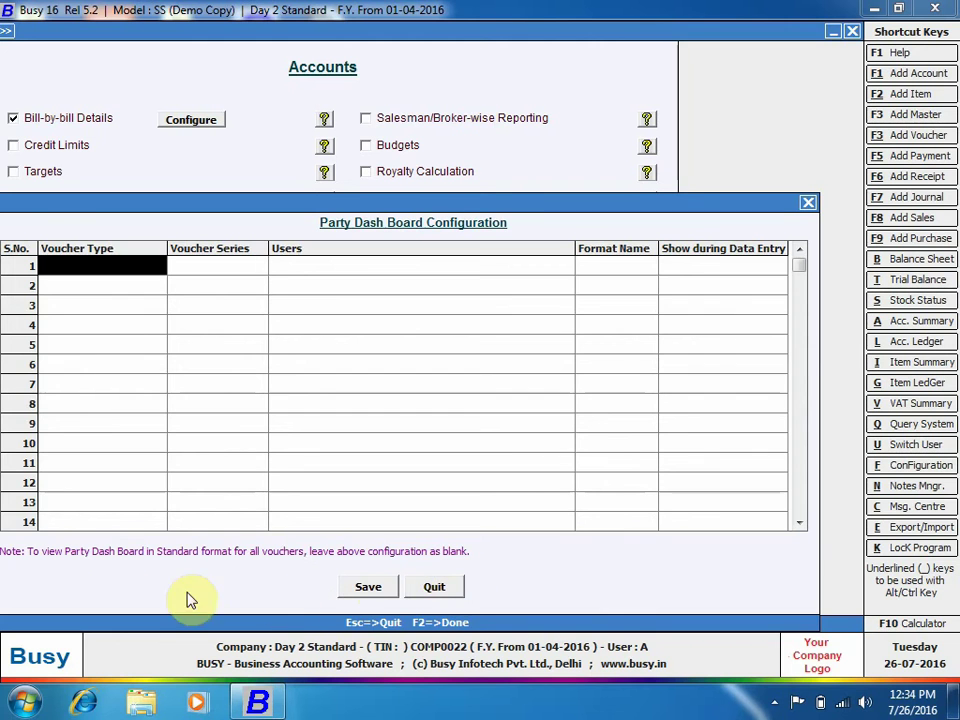
left_click(368, 587)
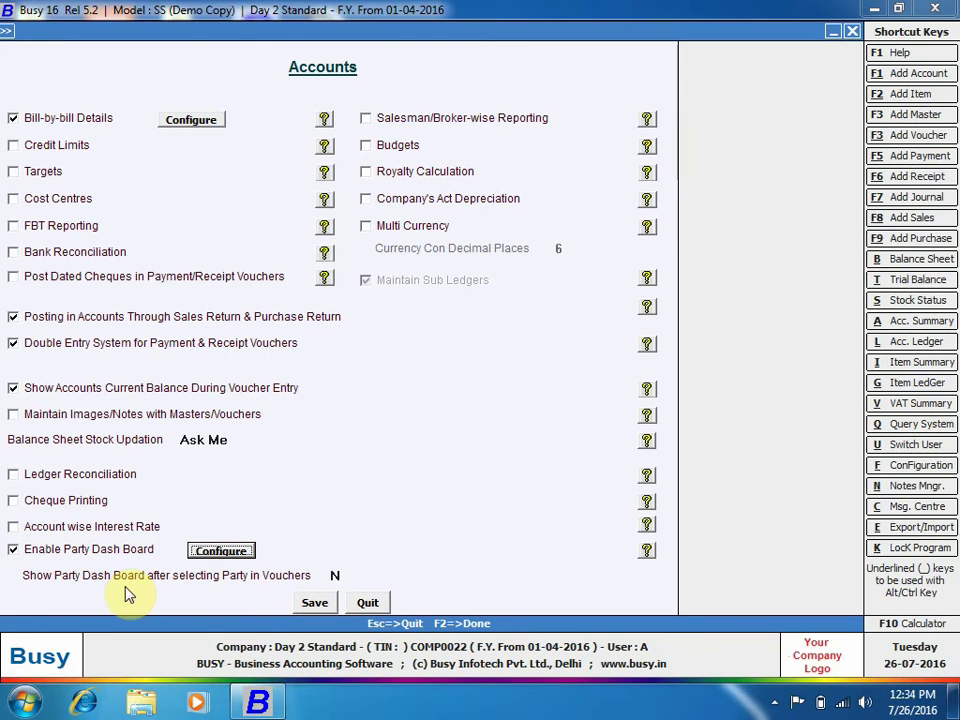
Set Show Party Dash Board after selecting Party in Vouchers to Y, save the Accounts options and exit Features / Options
left_click(340, 577)
key("y")
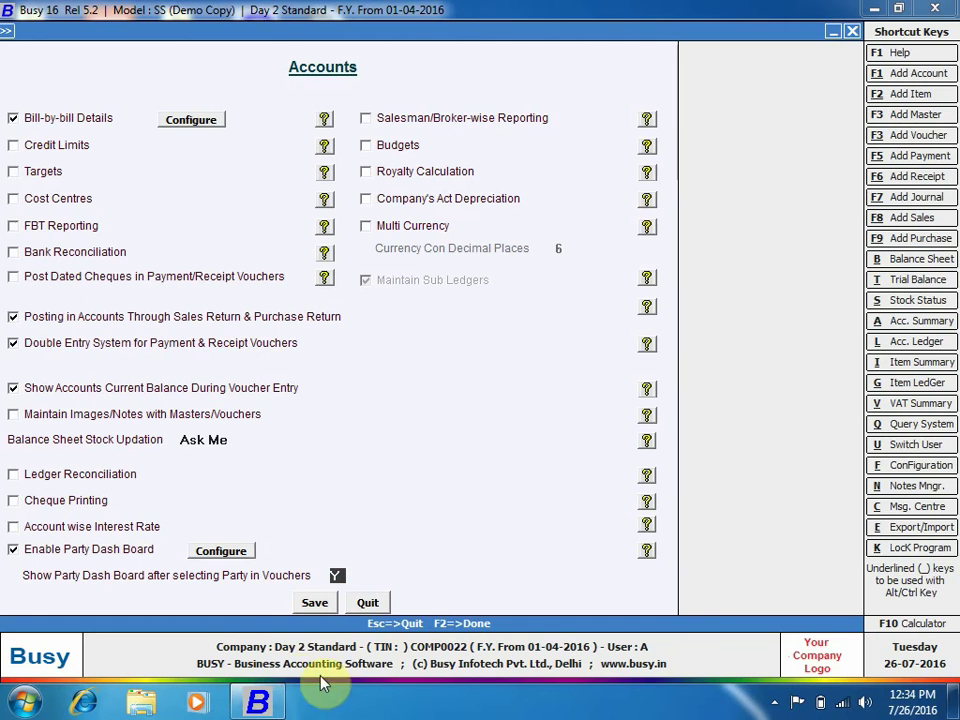
left_click(316, 603)
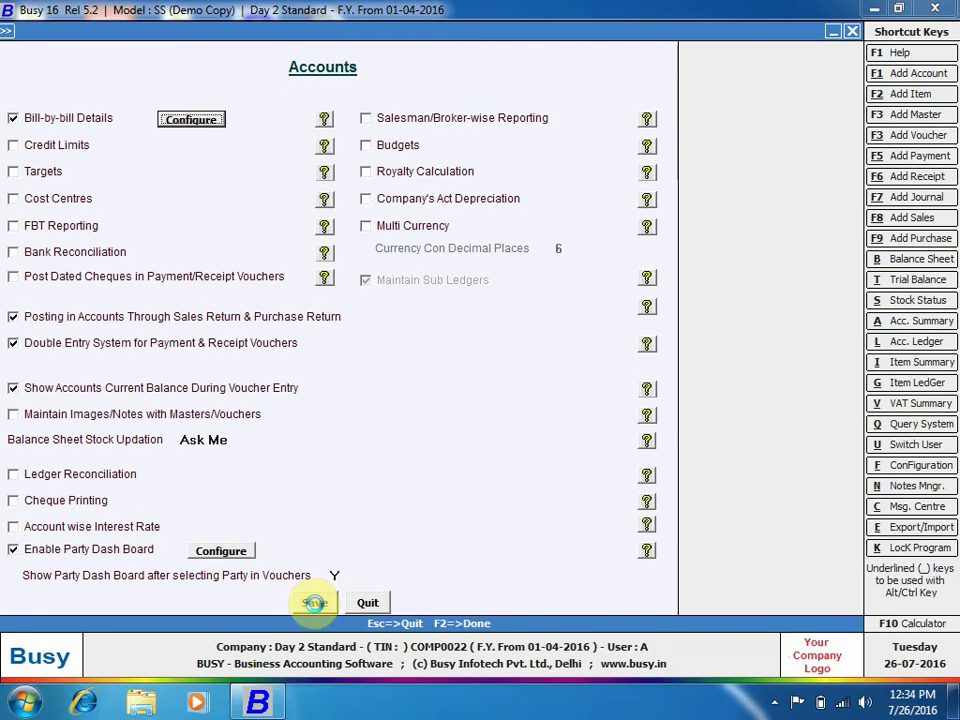
left_click(116, 574)
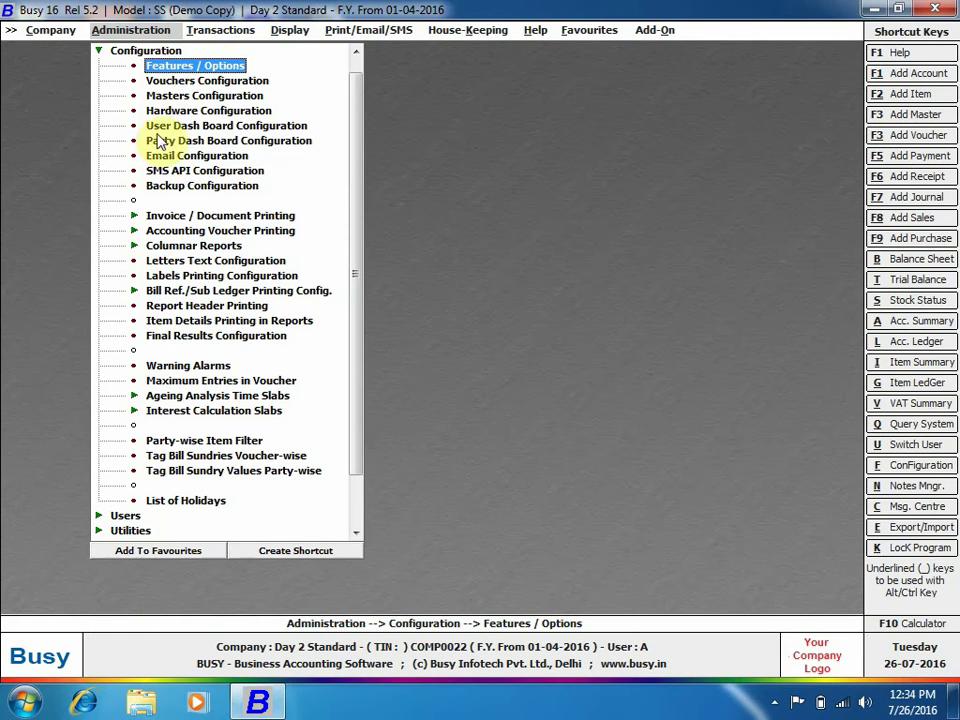
Add a party dash board format named A in Party Dash Board Configuration
key("Down")
key("Down")
key("Down")
key("Down")
key("Down")
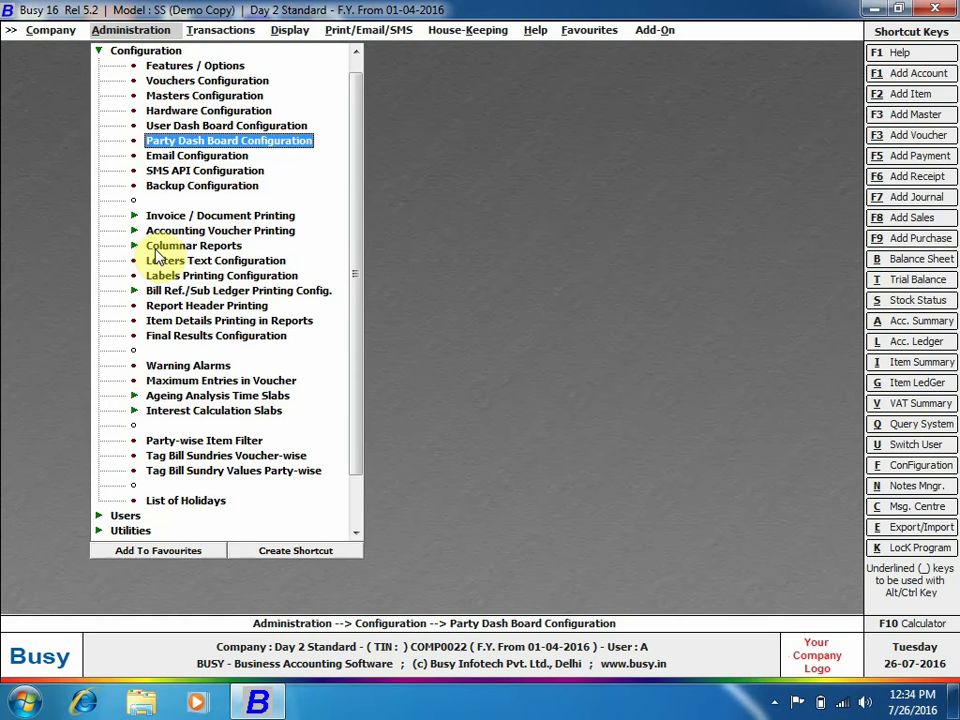
left_click(231, 140)
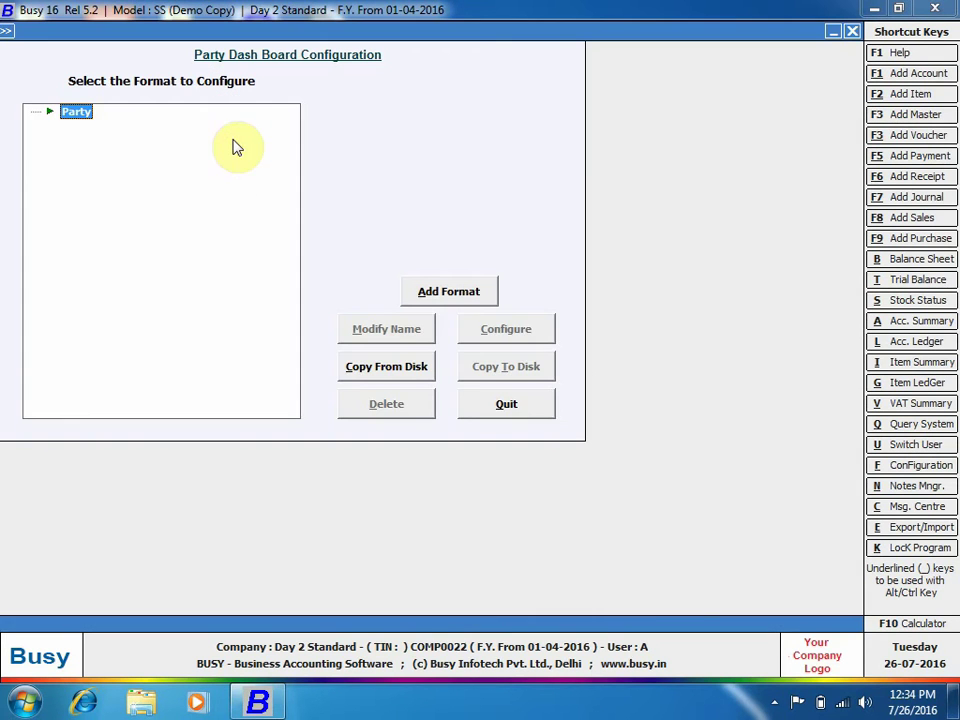
left_click(449, 290)
type("A")
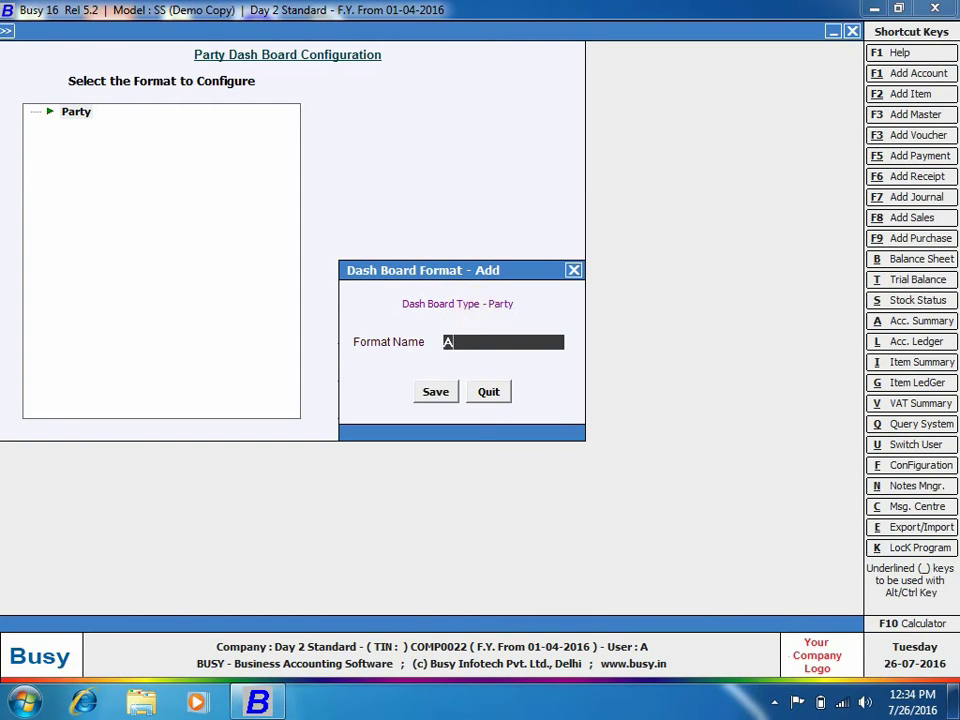
key("Return")
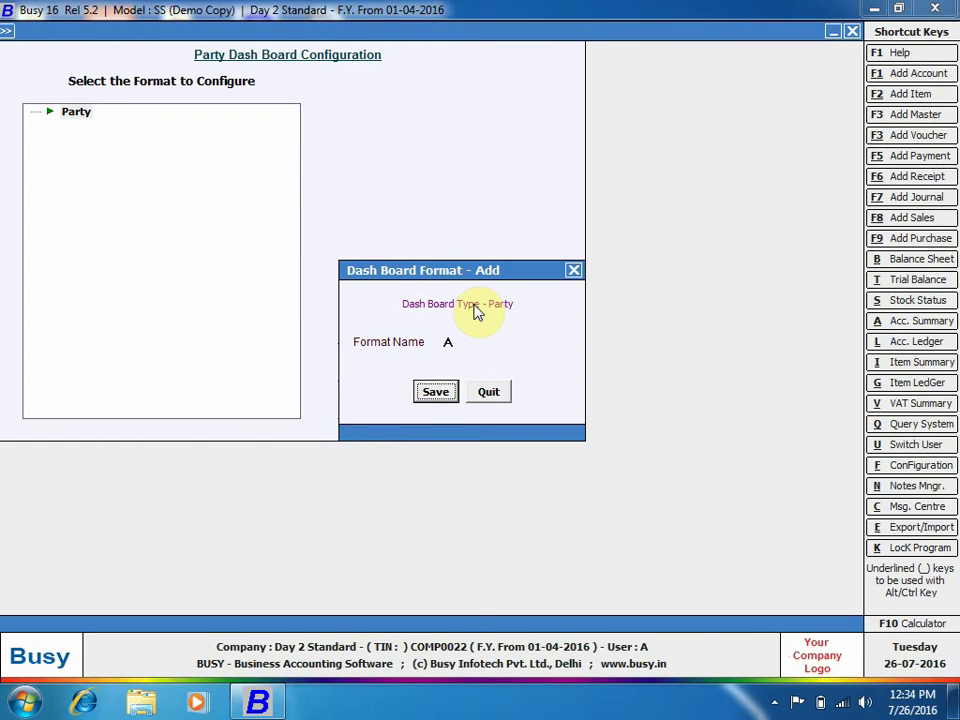
key("Return")
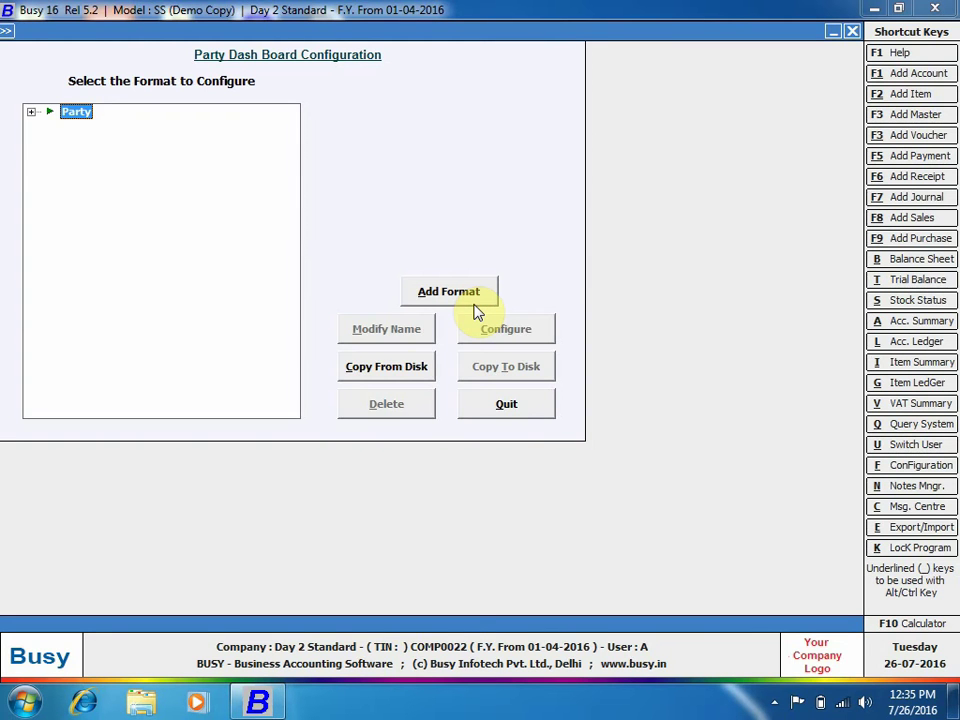
Open party dash board format A for configuration and include Sales in the transactions shown
key("Right")
key("Down")
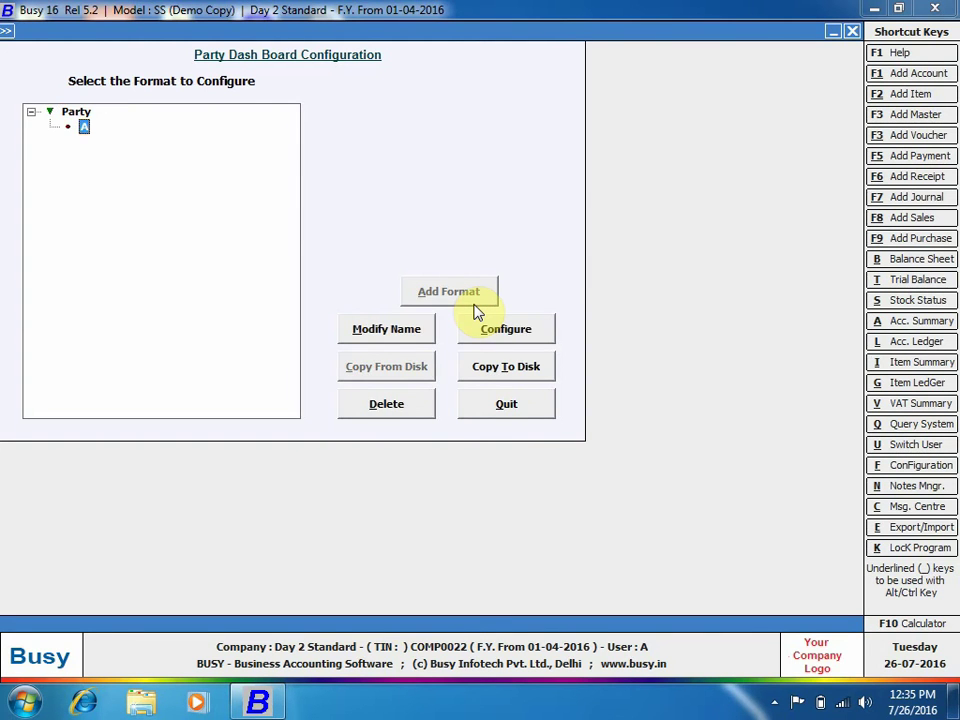
left_click(507, 335)
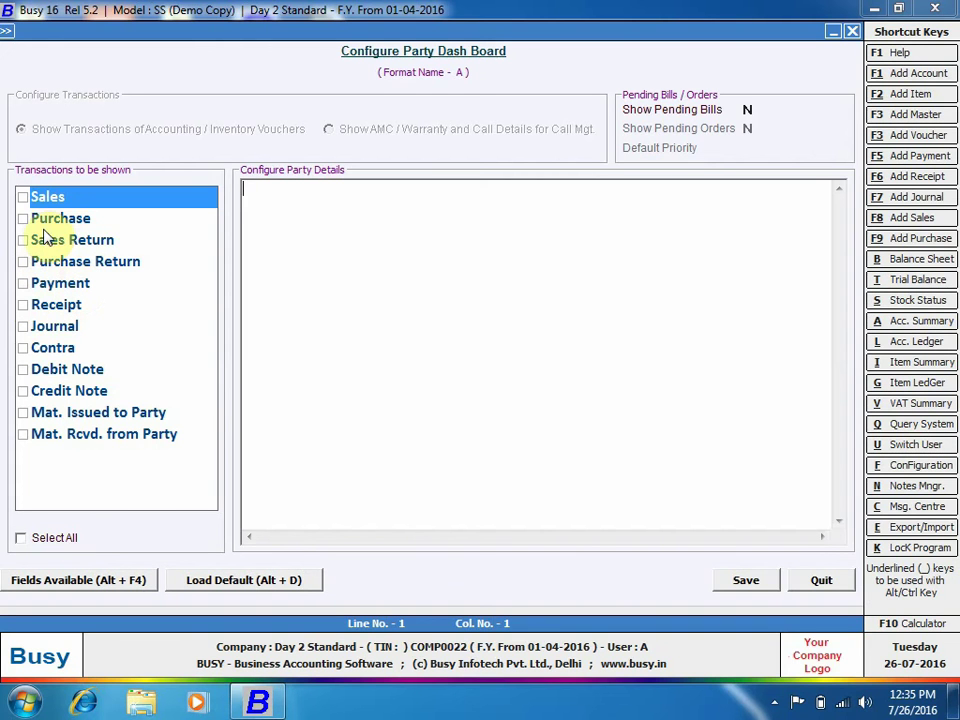
left_click(21, 197)
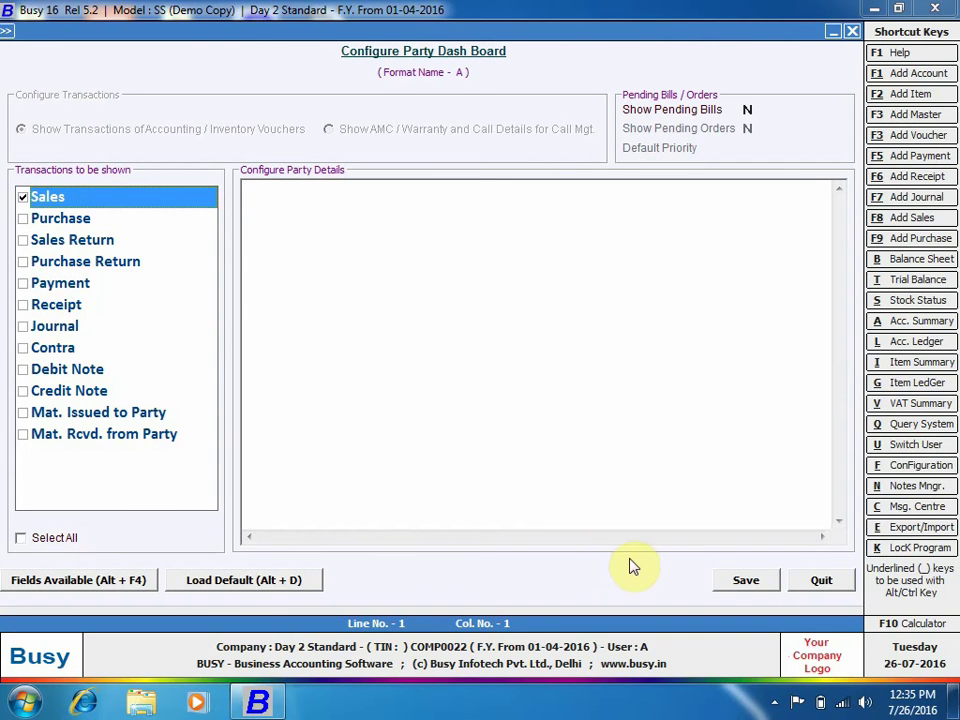
Set Show Pending Bills to Y and load the default Sale format into the party details of format A
left_click(574, 317)
left_click(747, 110)
type("Y")
left_click(309, 388)
left_click(238, 579)
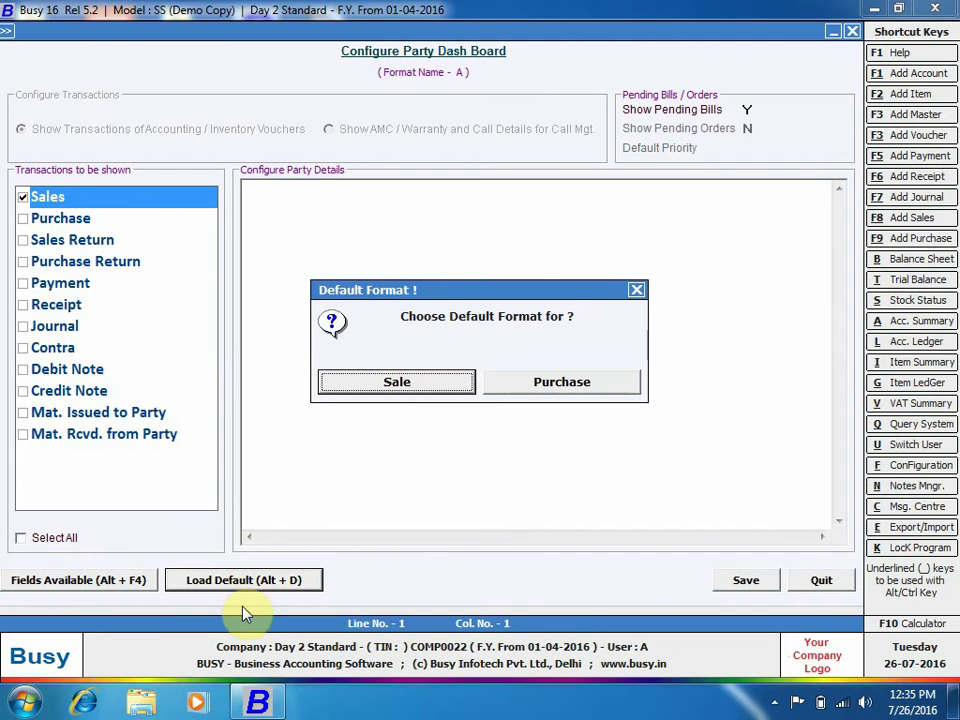
left_click(392, 388)
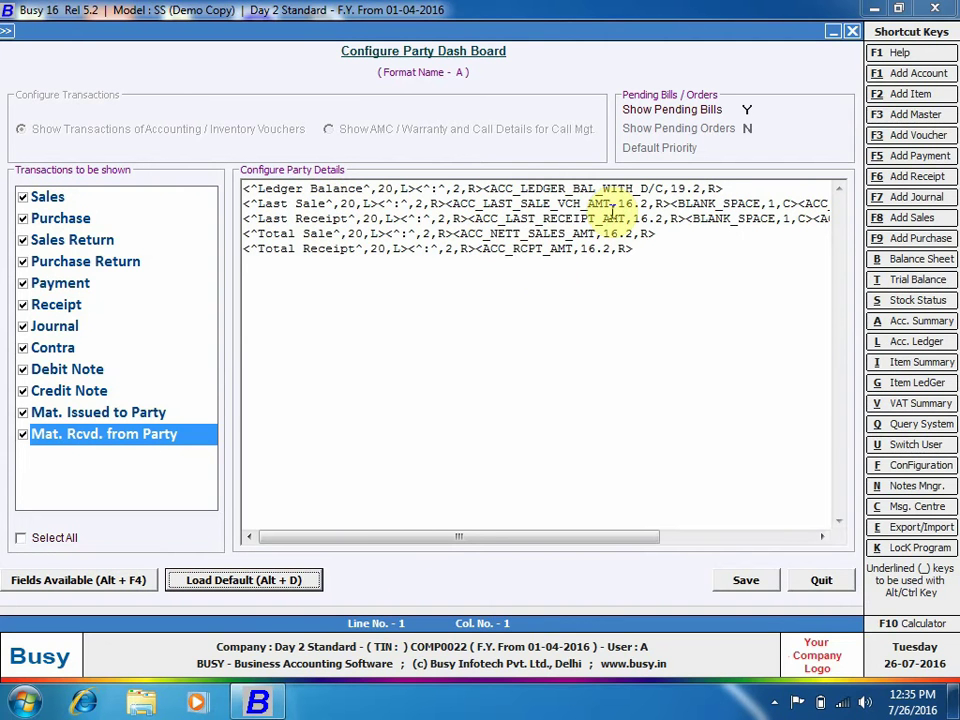
Add the account field ACC_ADD(2_LINE)_LINE1 on a new line below Total Receipt, save the format and quit Party Dash Board Configuration
left_click(660, 247)
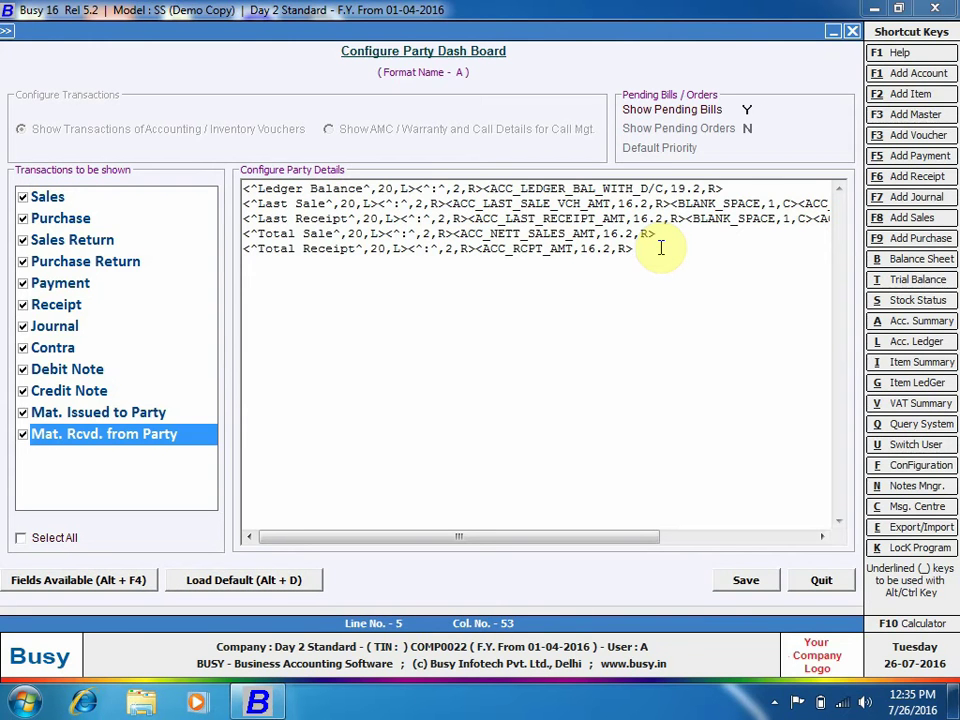
key("Return")
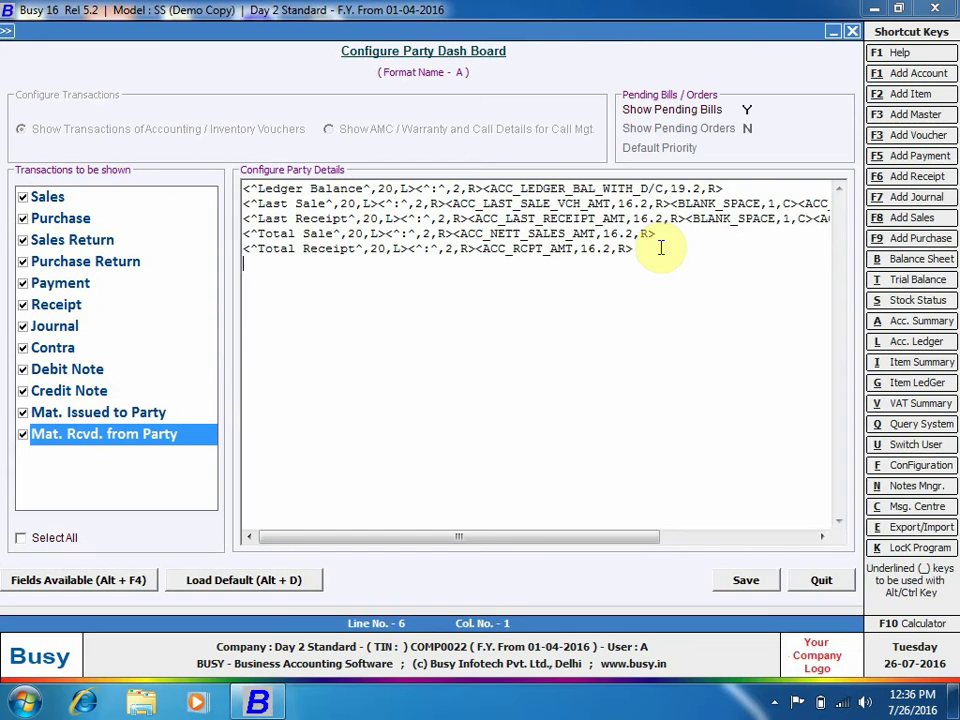
key("alt+F4")
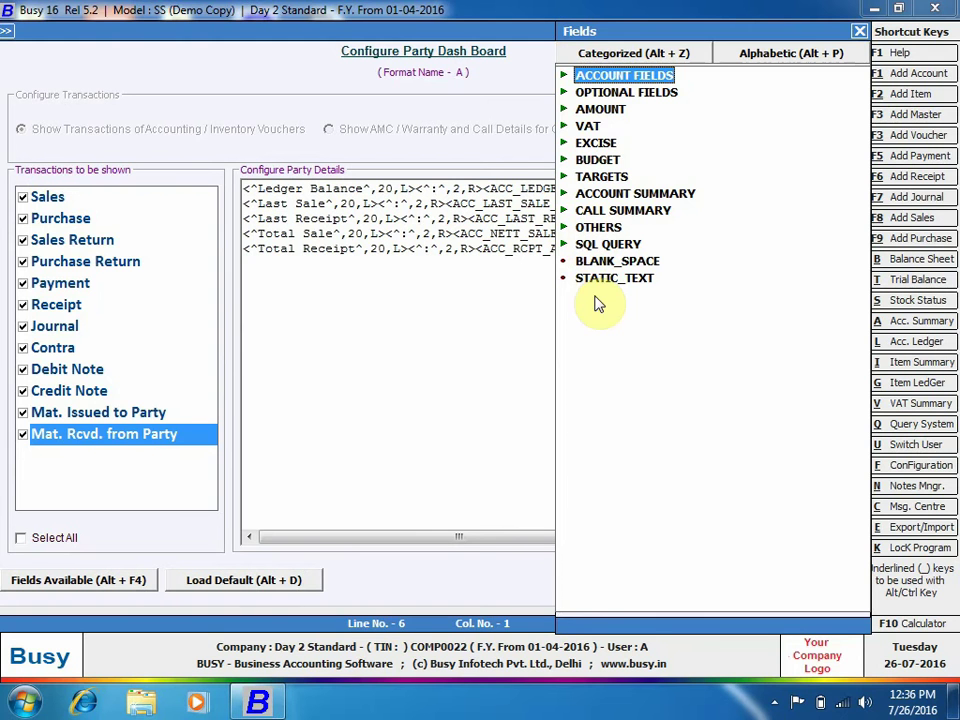
key("Right")
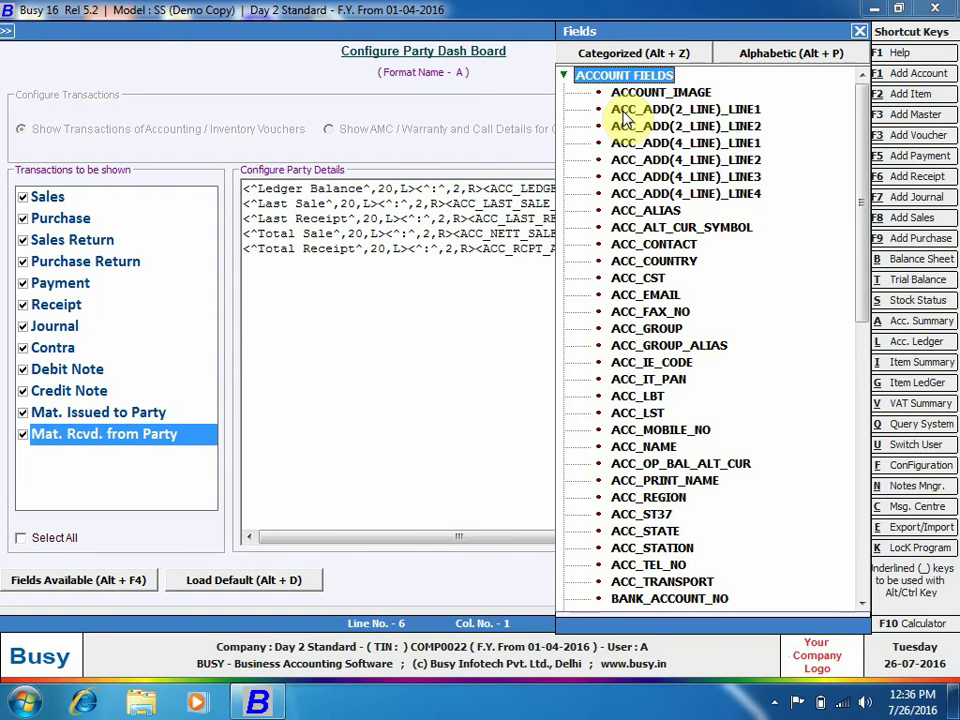
key("Down")
key("Down")
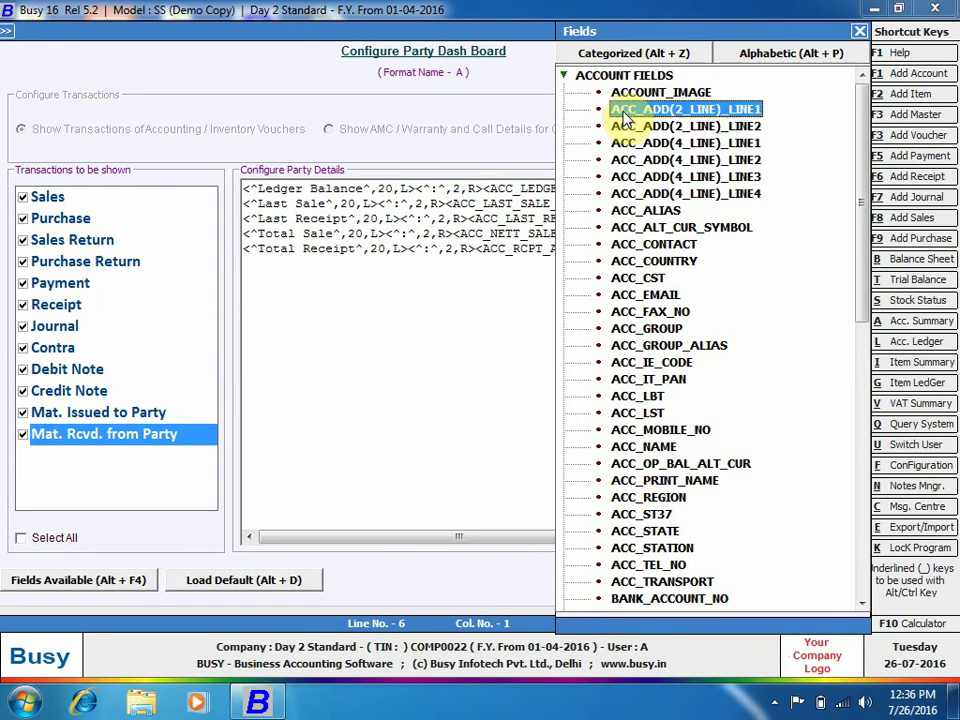
key("Return")
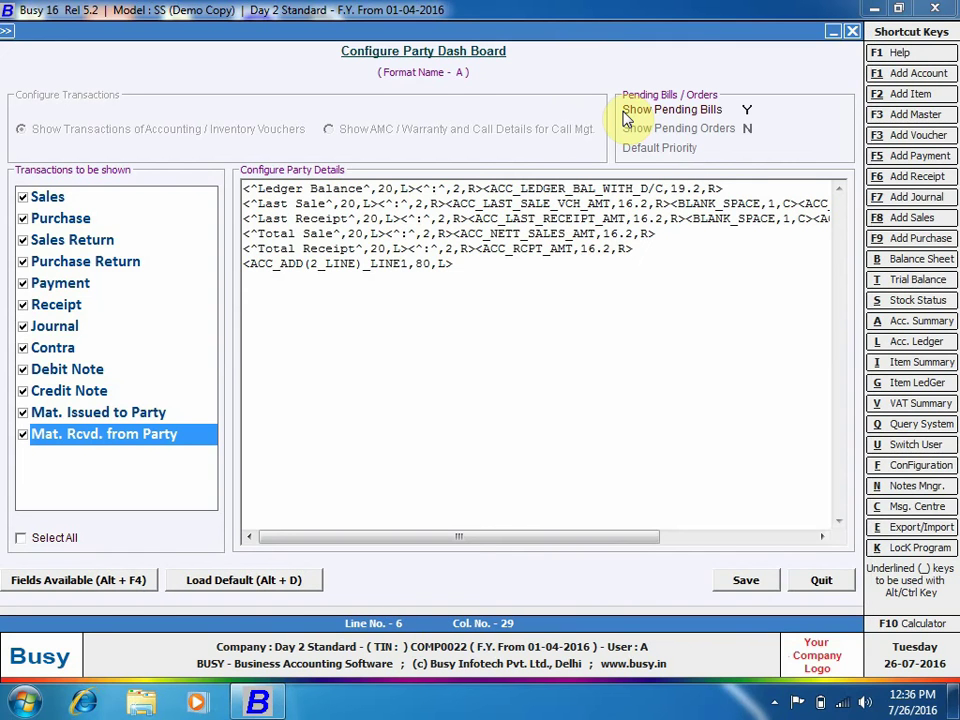
left_click(440, 262)
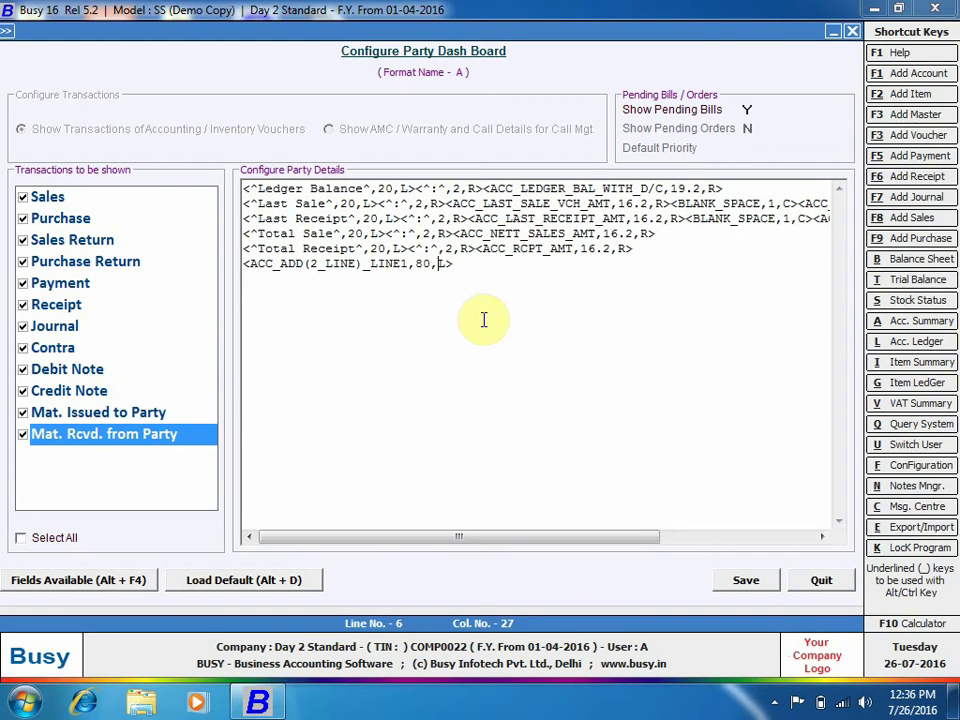
left_click(746, 578)
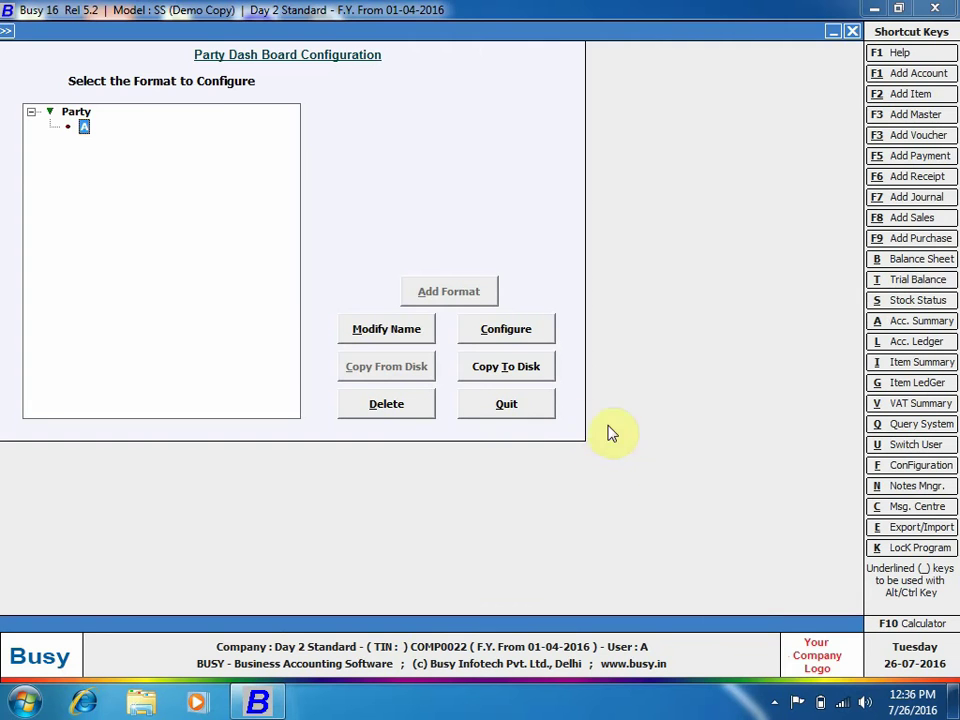
left_click(546, 406)
Start a new sales voucher in series Main dated 01-04-2016 with Busy Infotech Pvt. Ltd. as the party
left_click(219, 30)
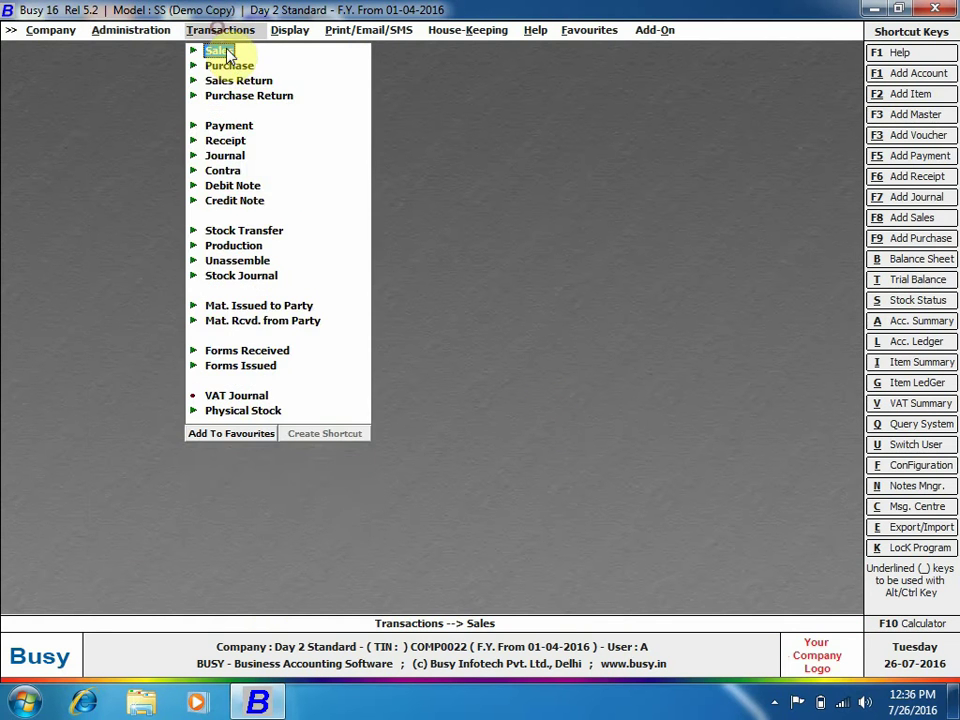
left_click(221, 51)
key("Return")
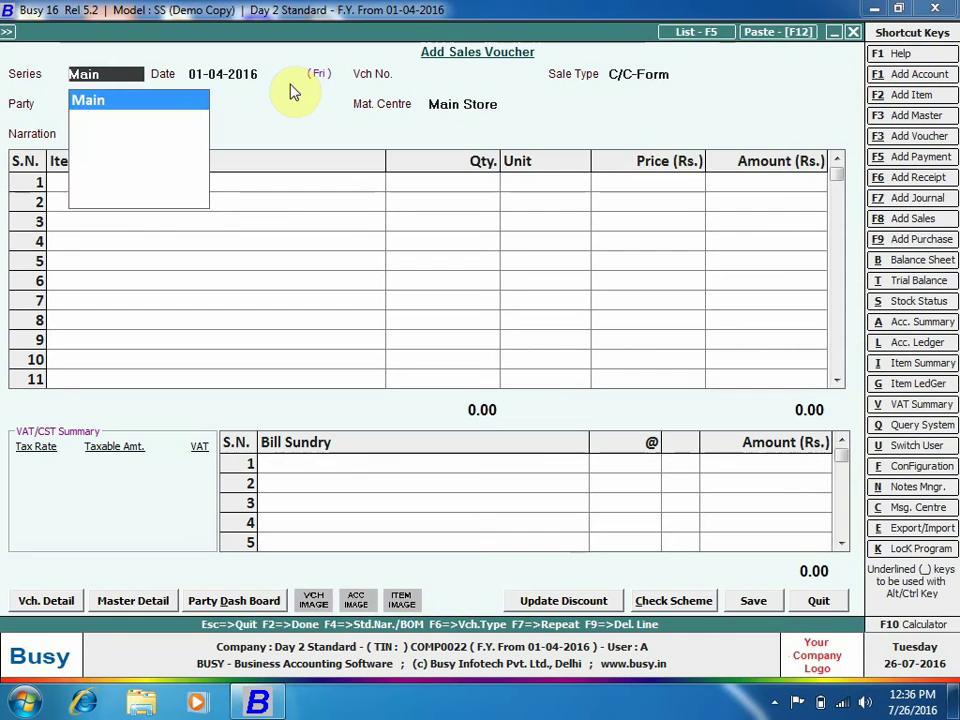
key("Return")
key("Return")
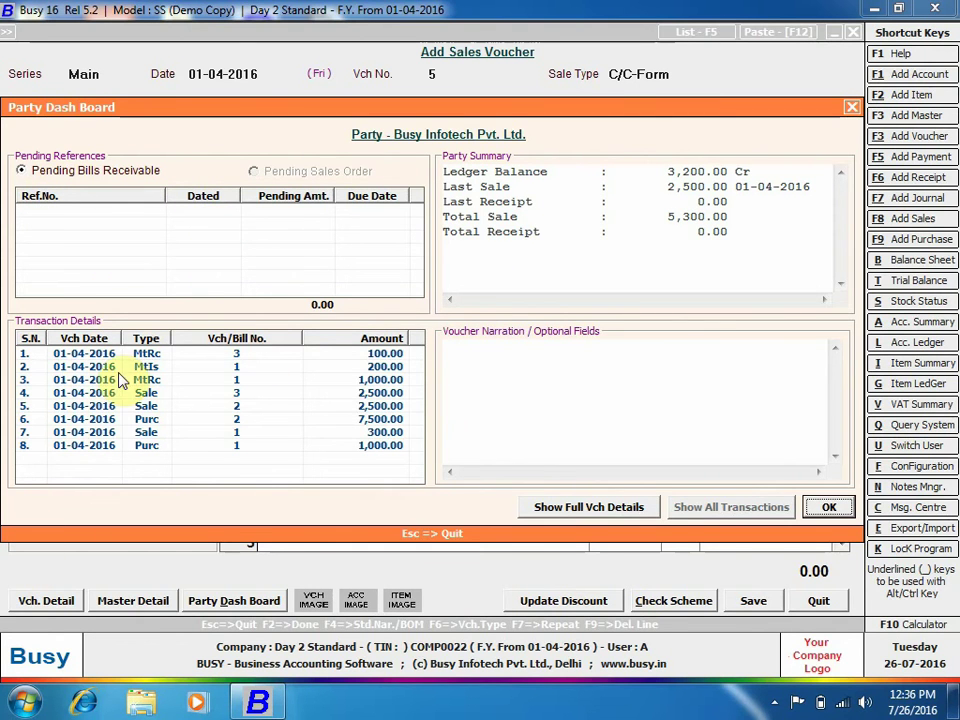
Review the transaction details and party summary in the Party Dash Board, and close it
left_click_drag(125, 354, 117, 461)
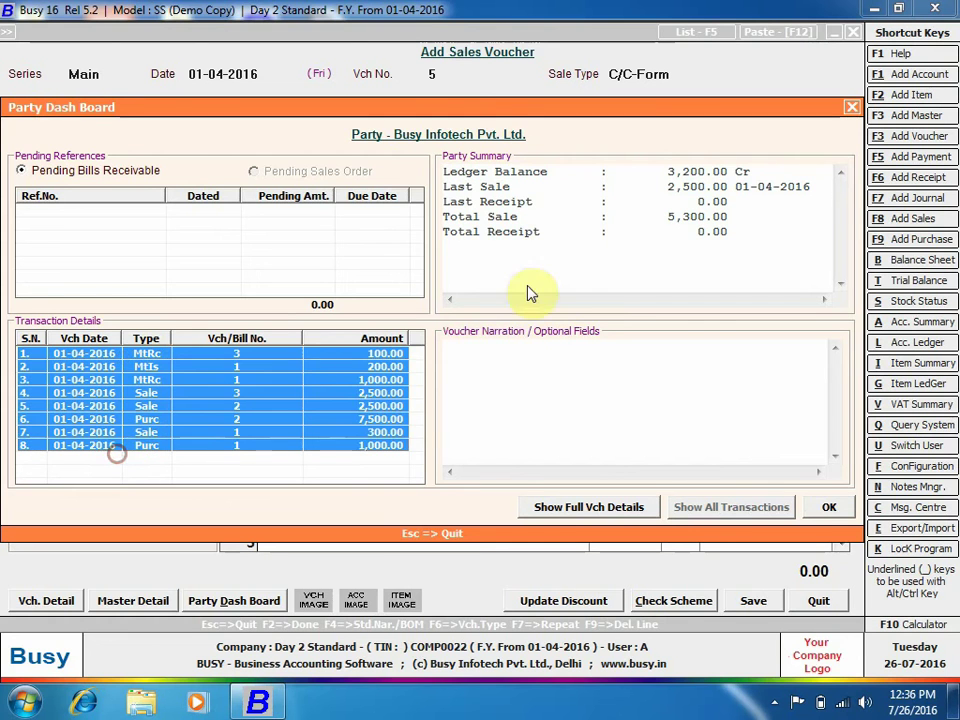
left_click(497, 175)
left_click_drag(497, 175, 561, 242)
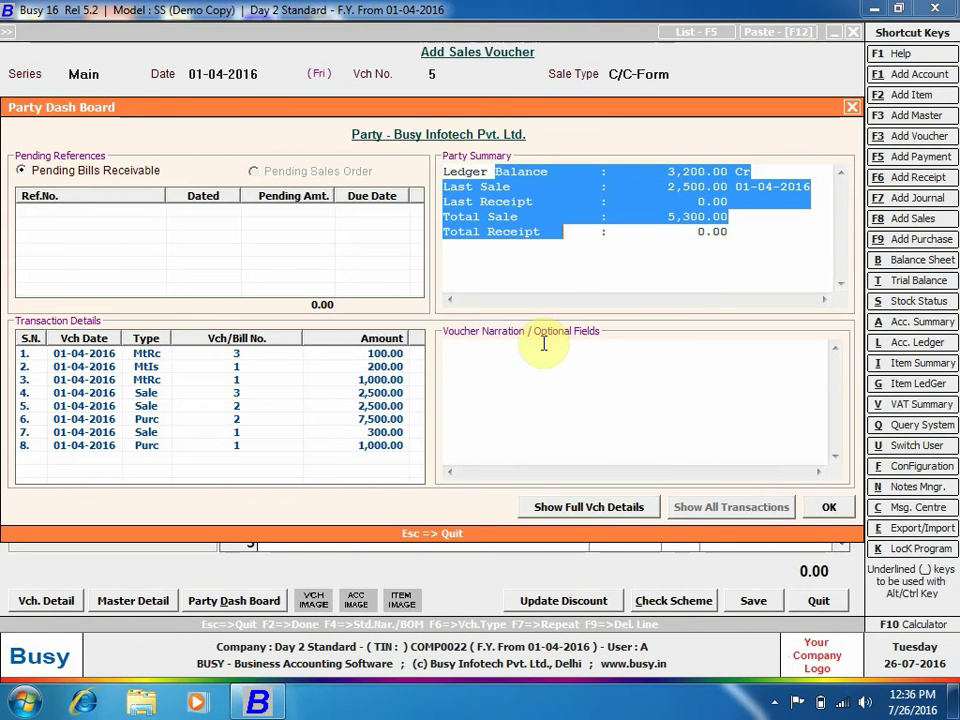
key("Escape")
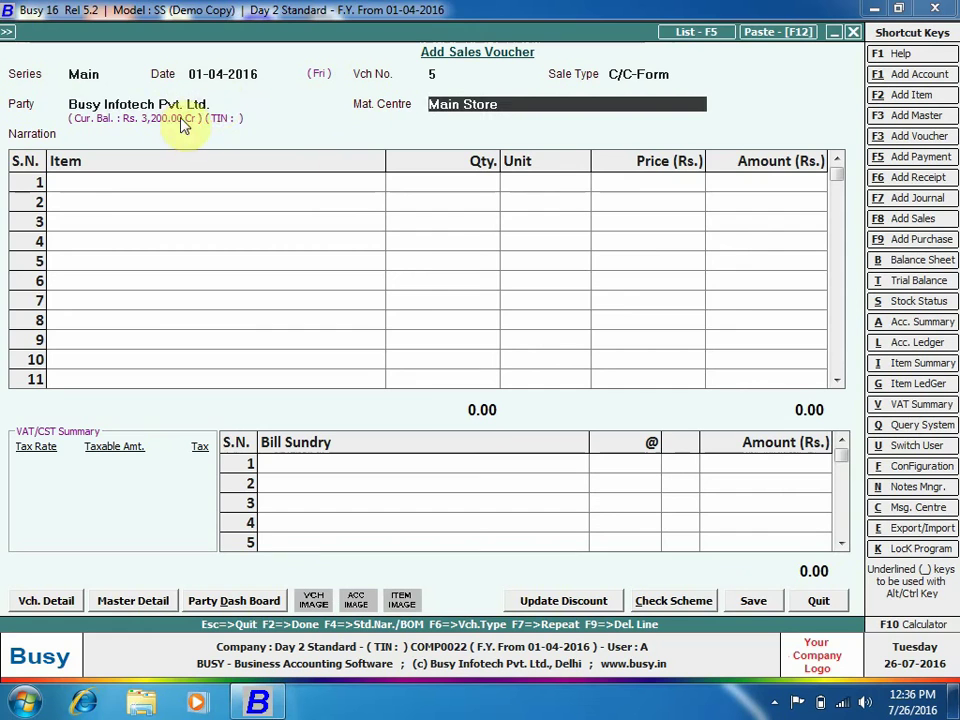
Open the account master of the voucher's party, Busy Infotech Pvt. Ltd., for modification and fill in the first address line
left_click(220, 102)
double_click(218, 103)
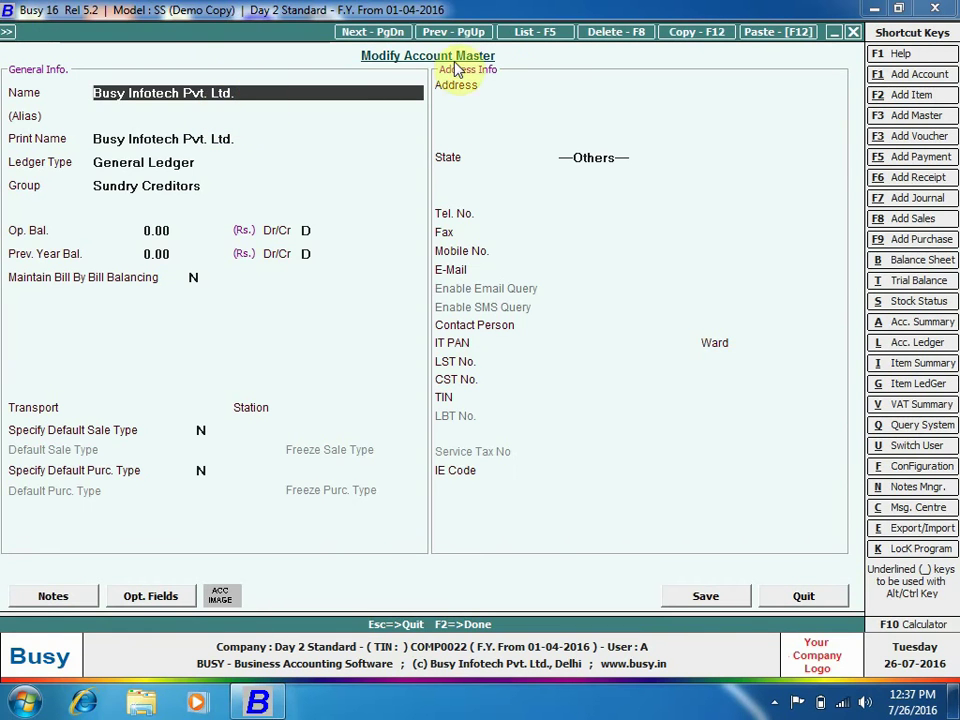
left_click(607, 80)
type("1")
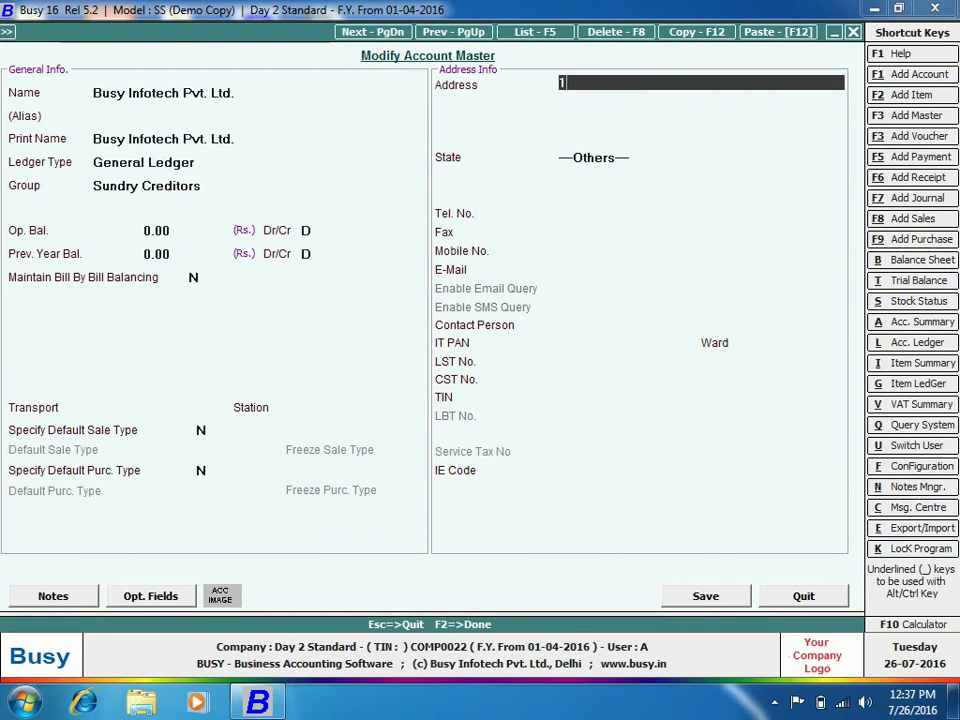
Fill in the first address line of the Busy Infotech Pvt. Ltd. account master and save it
type("23456789")
key("Return")
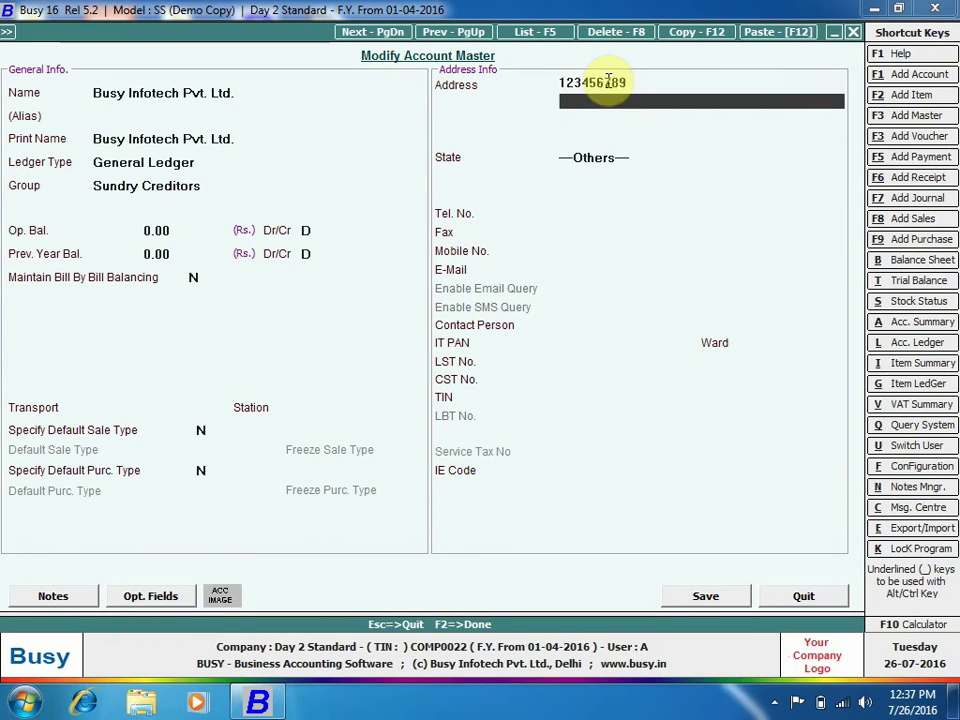
left_click(712, 596)
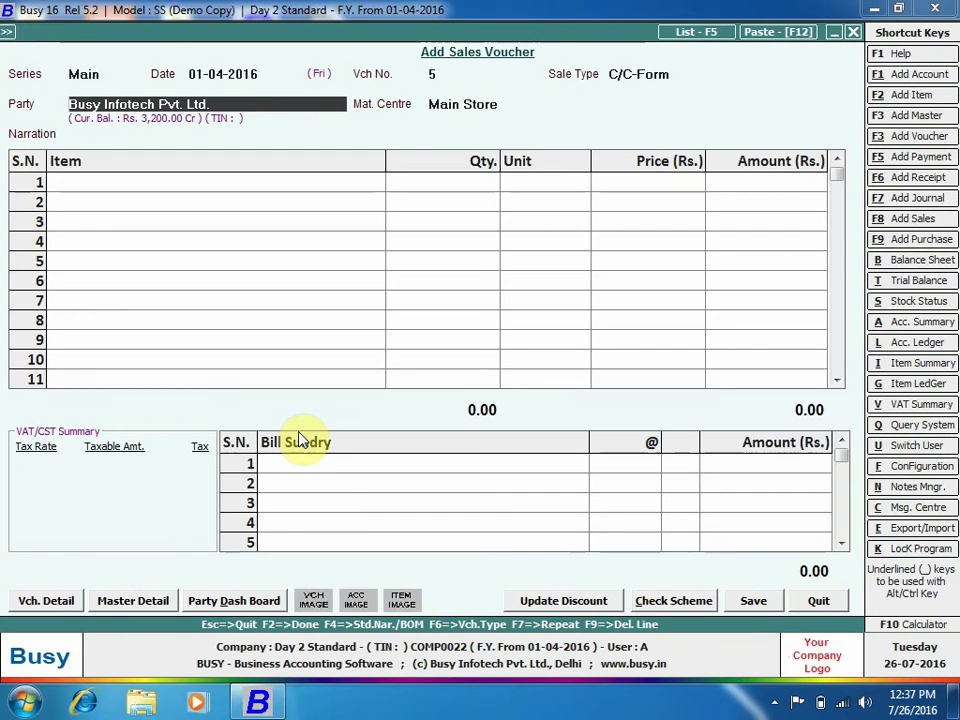
Select Busy Infotech Pvt. Ltd. as the voucher's party, examine its dash board summary with full voucher details, and close the dash board
type("bu")
key("Return")
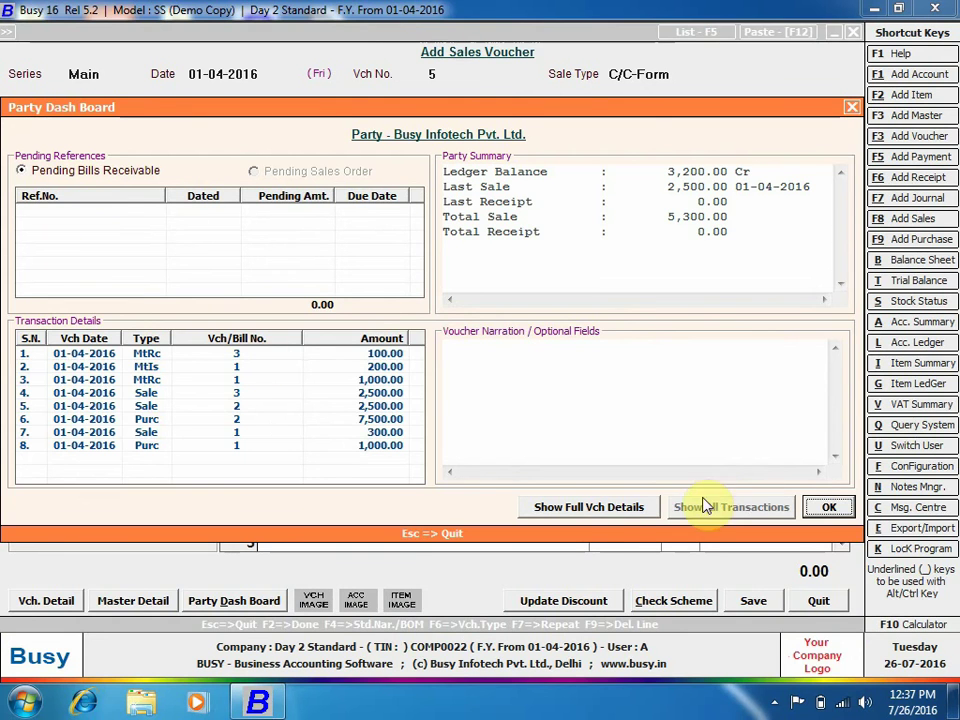
left_click(615, 507)
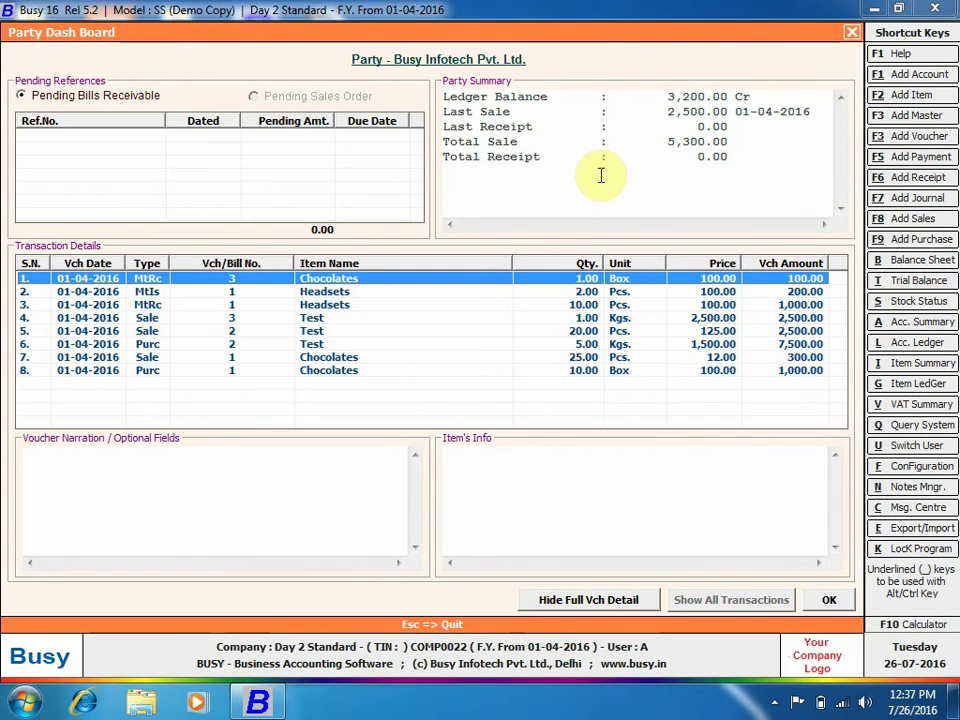
left_click(677, 150)
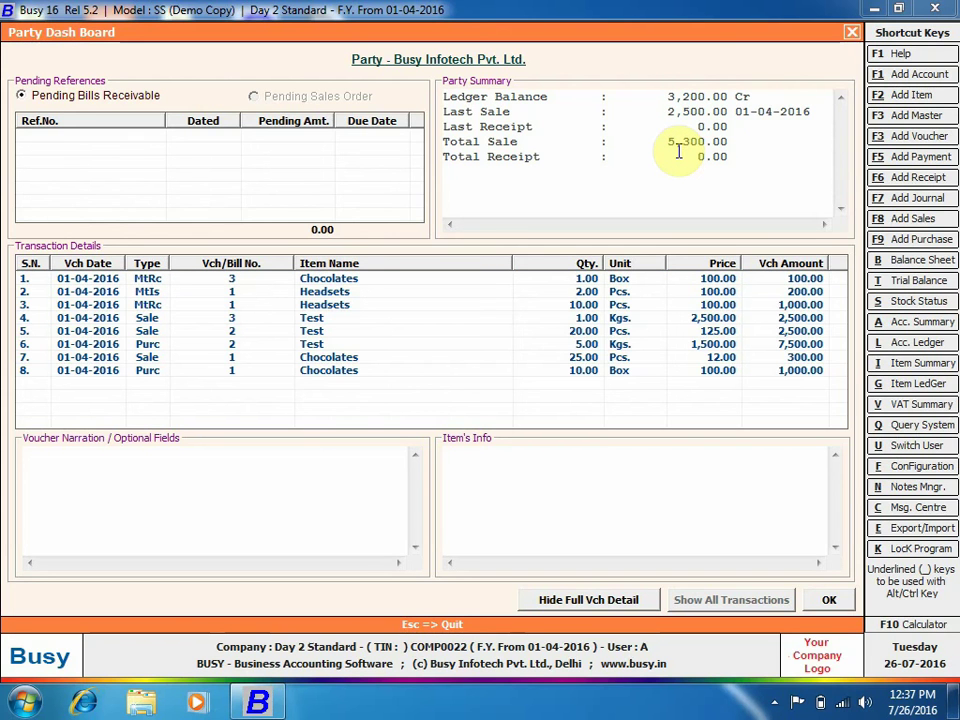
left_click(851, 33)
Open Party Dash Board format A for configuration from the Administration settings
left_click(16, 33)
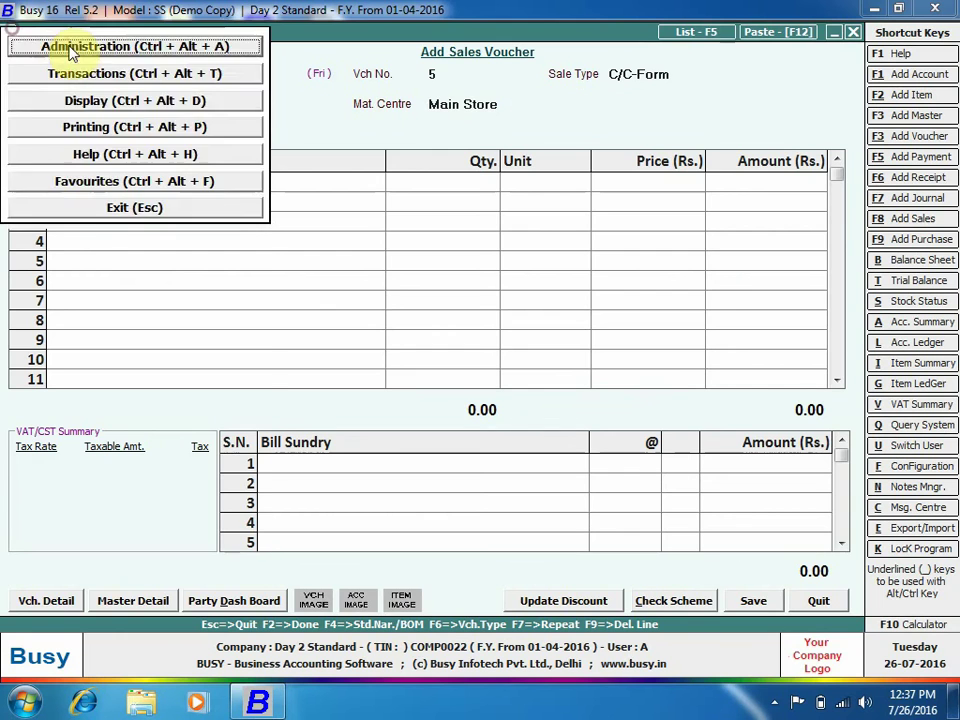
left_click(20, 46)
double_click(120, 176)
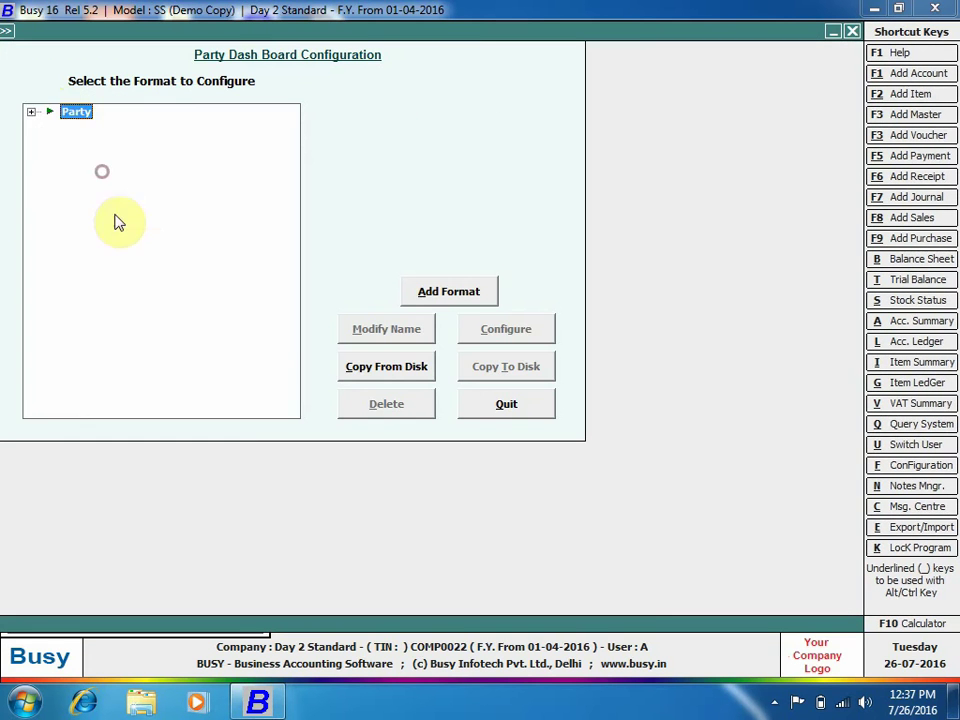
left_click(34, 112)
left_click(83, 129)
left_click(540, 328)
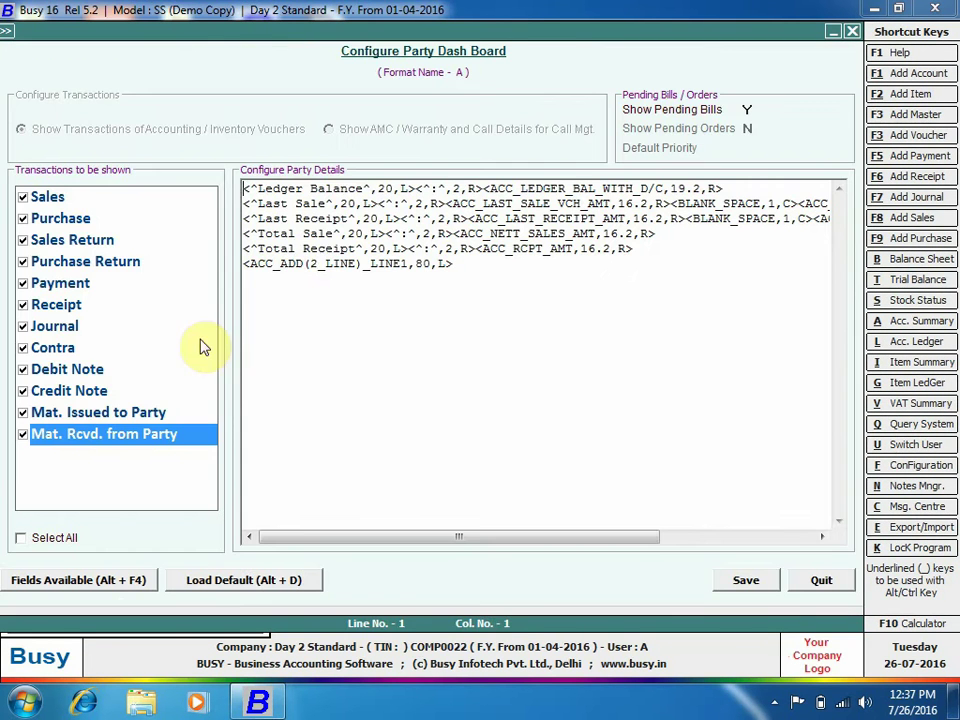
Insert a blank line above the ACC_ADD(2_LINE)_LINE1 field, change that field's alignment to R, save format A and return to the sales voucher
left_click(310, 263)
left_click(476, 266)
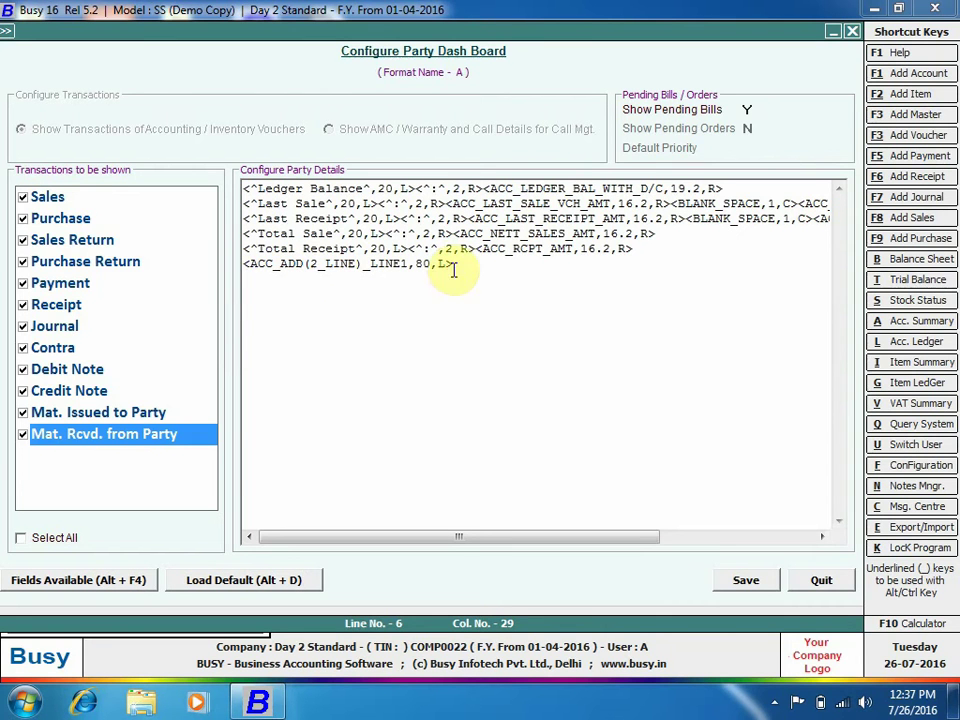
left_click(657, 244)
key("Return")
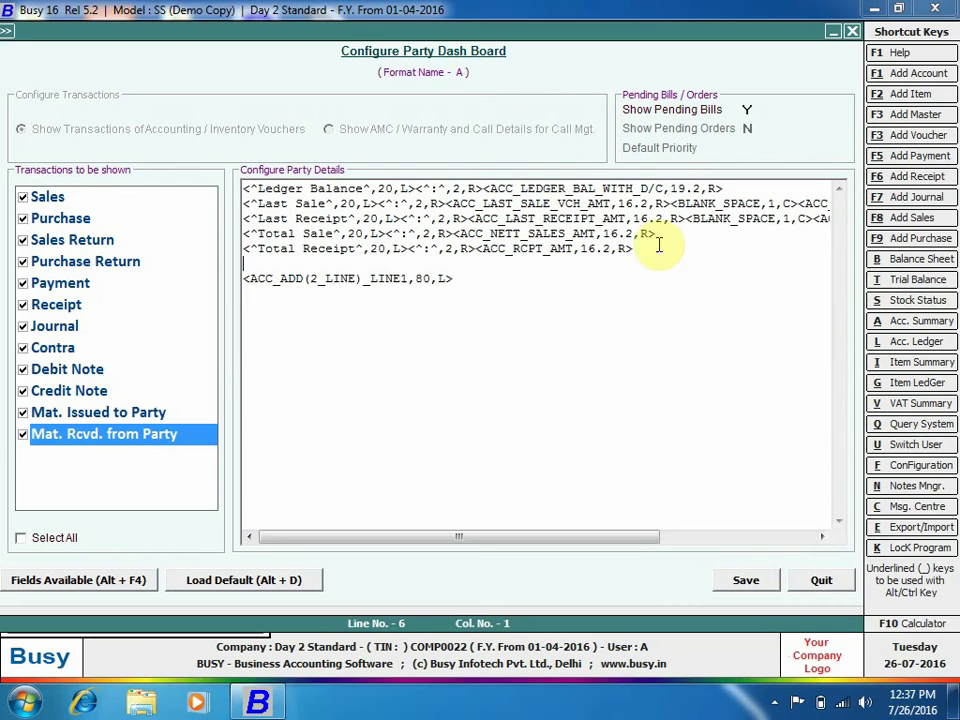
left_click_drag(453, 279, 439, 279)
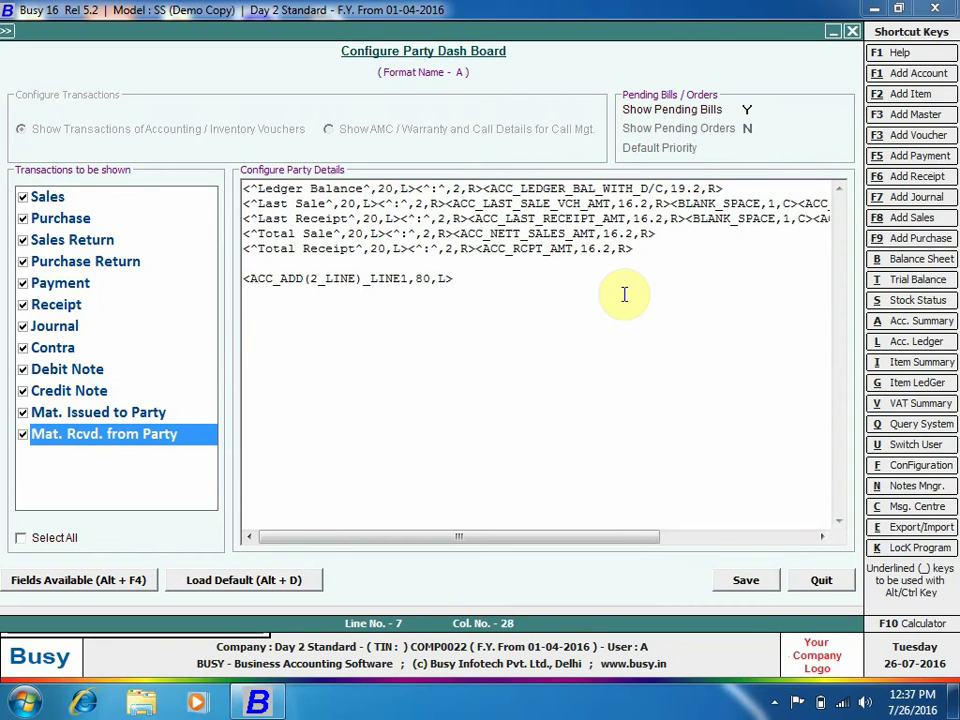
type("R>")
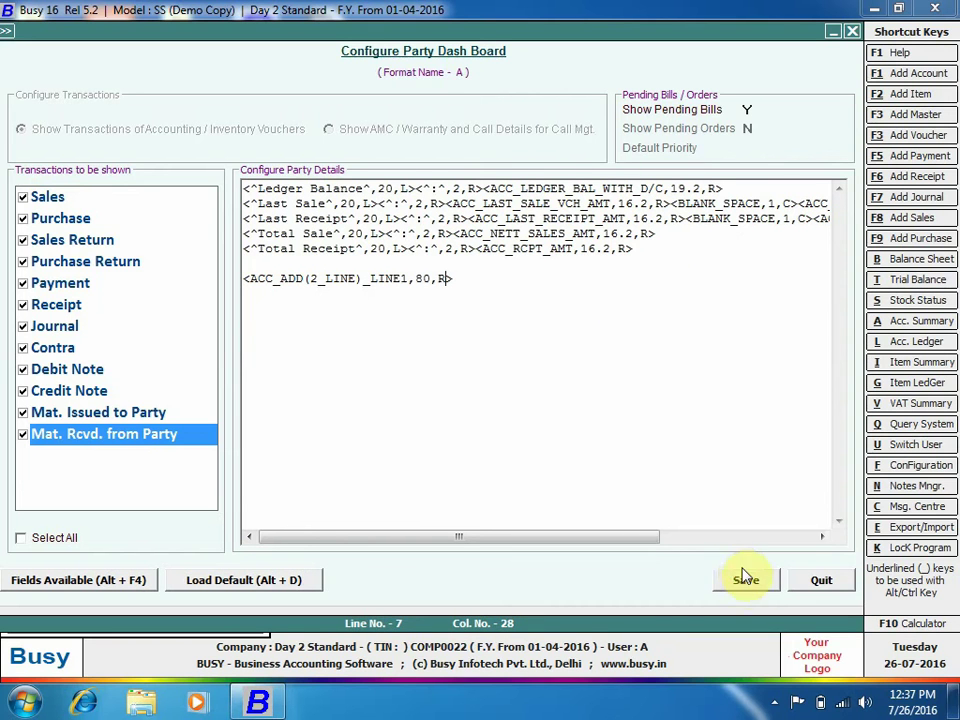
left_click(746, 580)
left_click(476, 413)
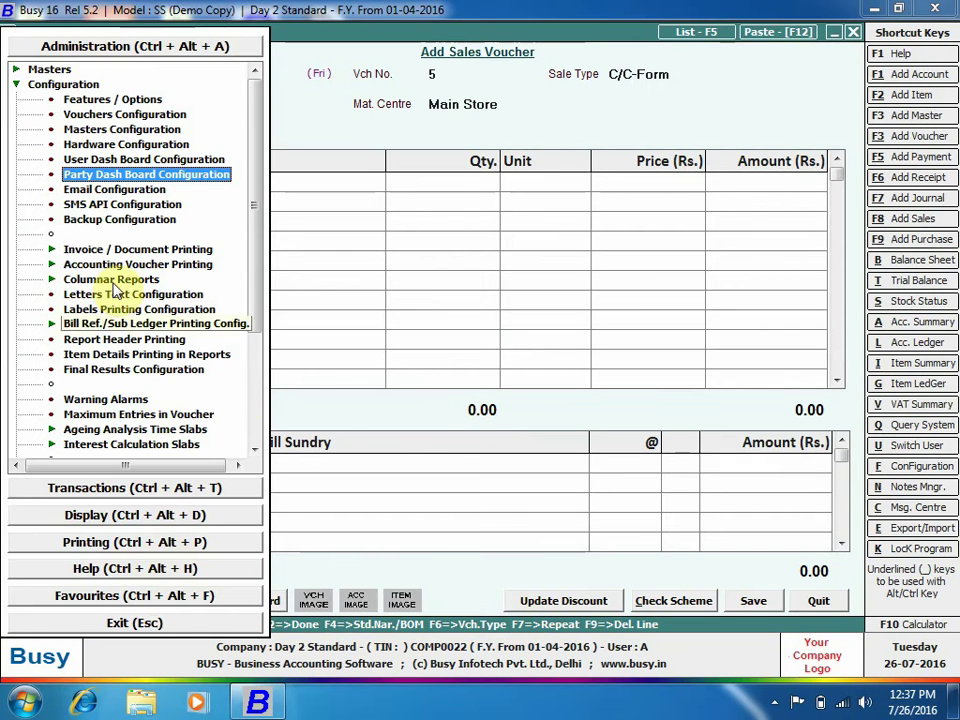
key("Escape")
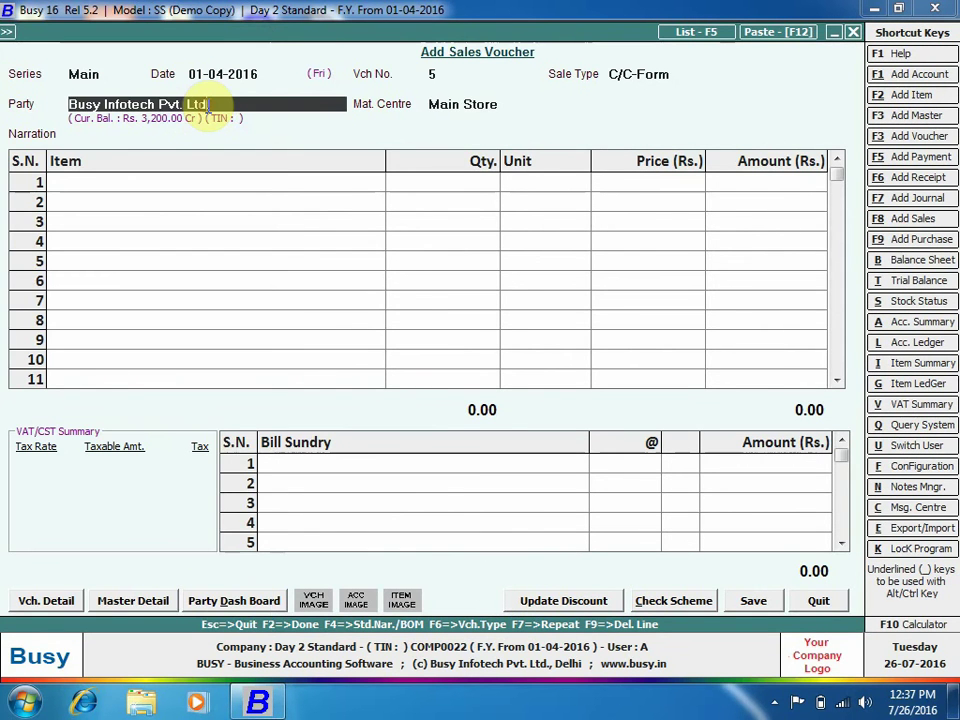
Open the party's account master from the voucher, fill in the second address line and save it
key("ctrl+Return")
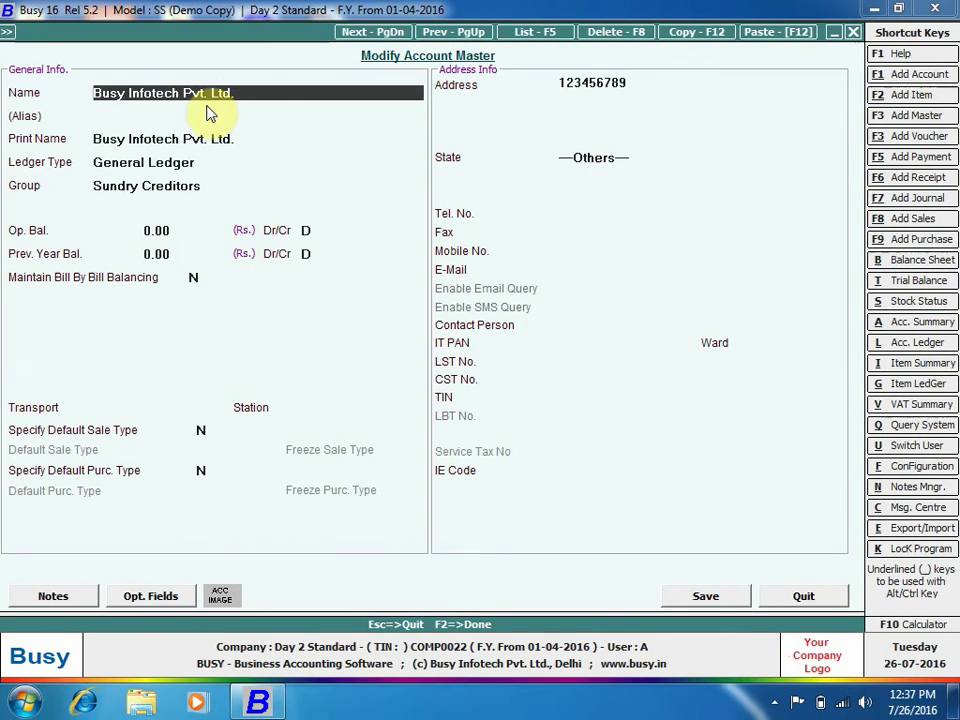
left_click(660, 79)
key("Return")
type("25689")
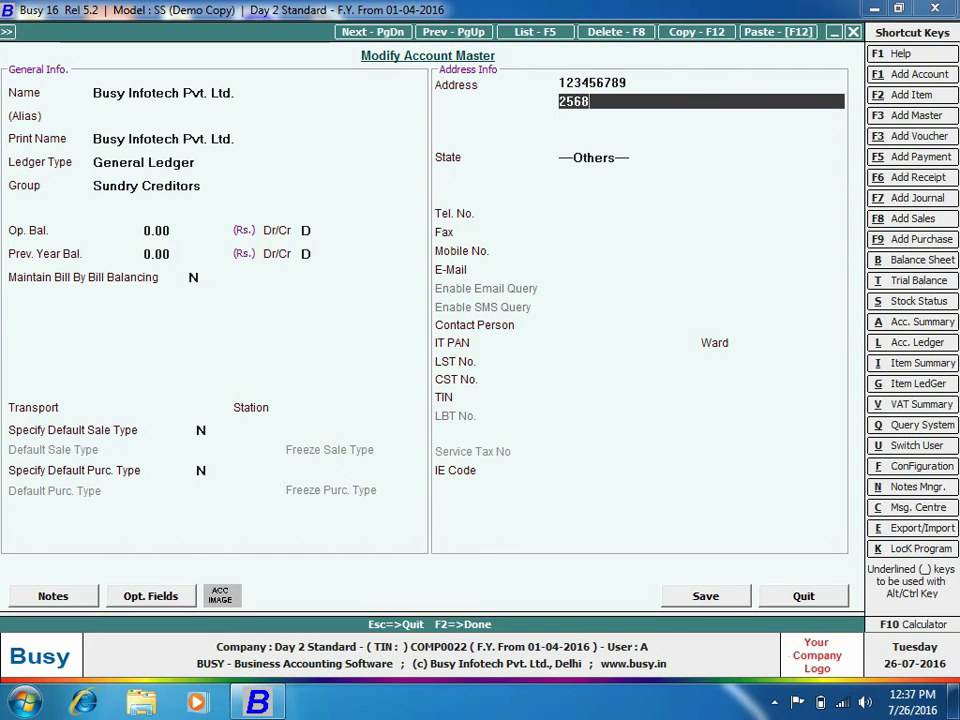
key("Return")
left_click(713, 592)
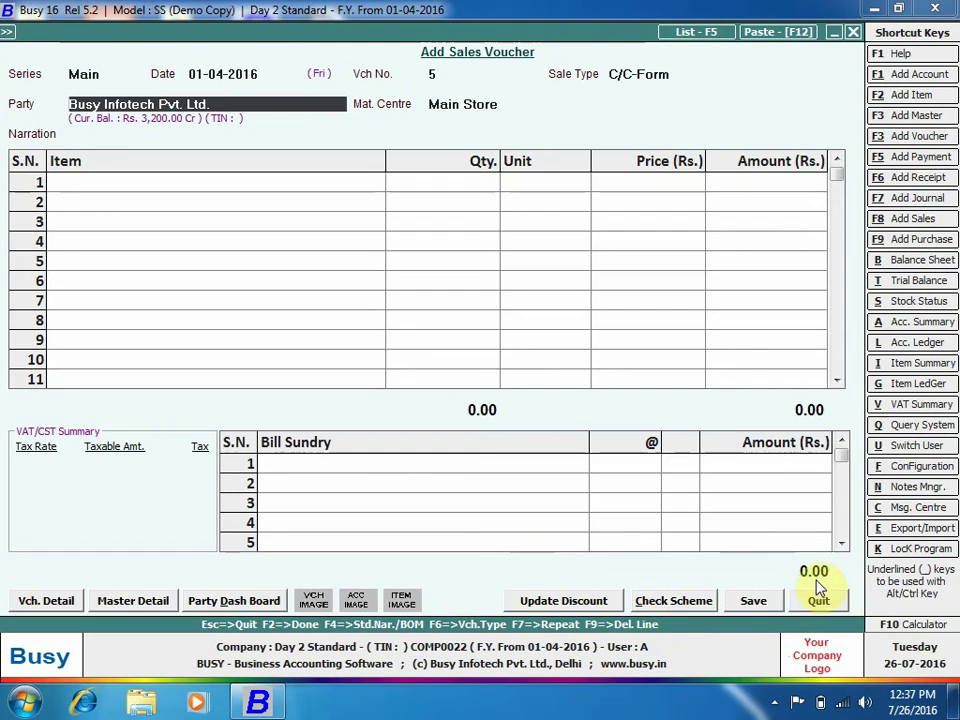
Quit the current sales voucher and start a new one, advancing to the Party field
left_click(816, 592)
key("Right")
key("Right")
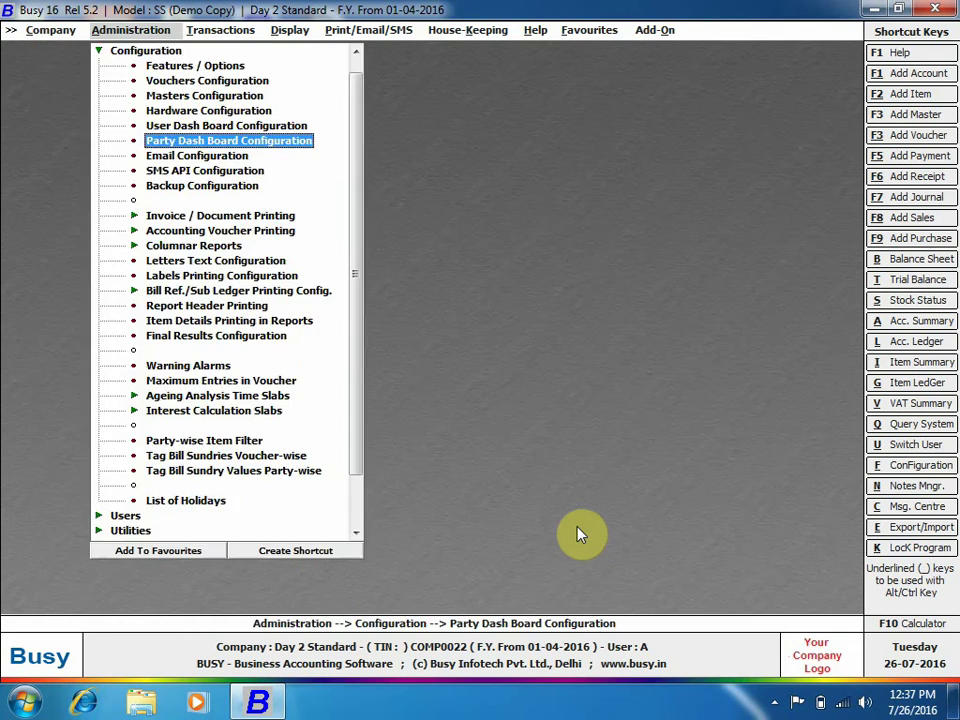
key("Return")
key("Return")
key("Return")
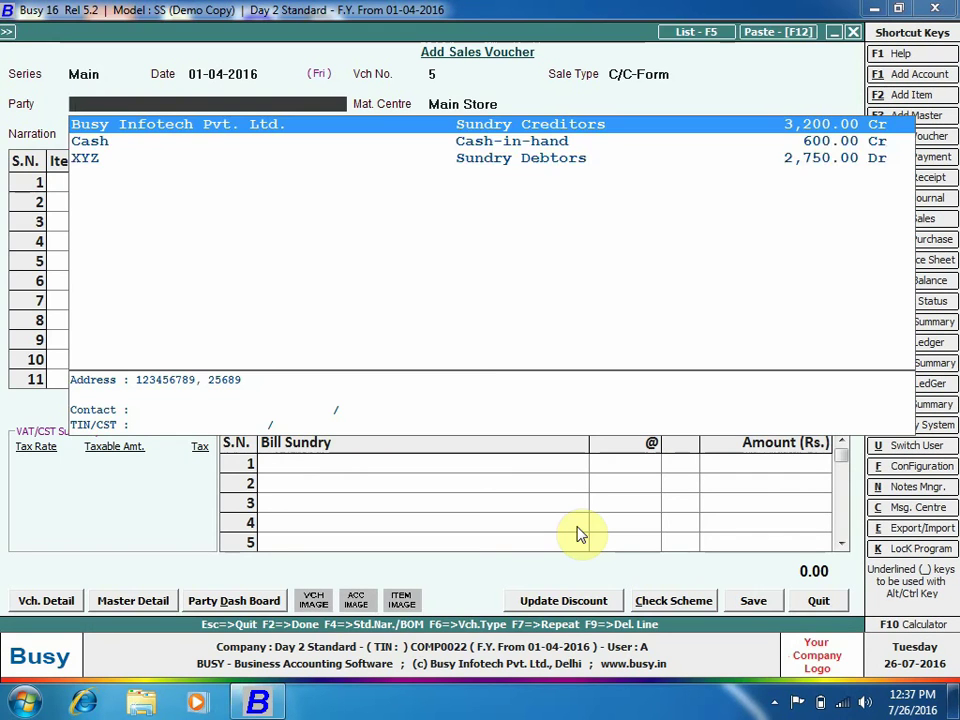
Select Busy Infotech Pvt. Ltd. as the new voucher's party and check its dash board summary with full voucher details
type("Bu")
key("Return")
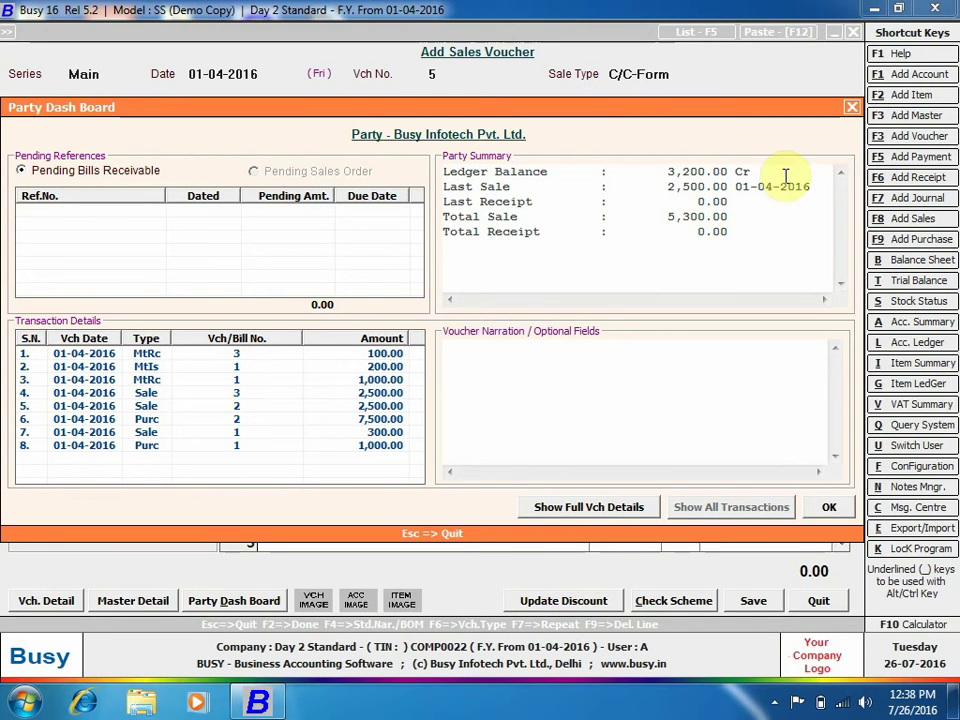
left_click(643, 507)
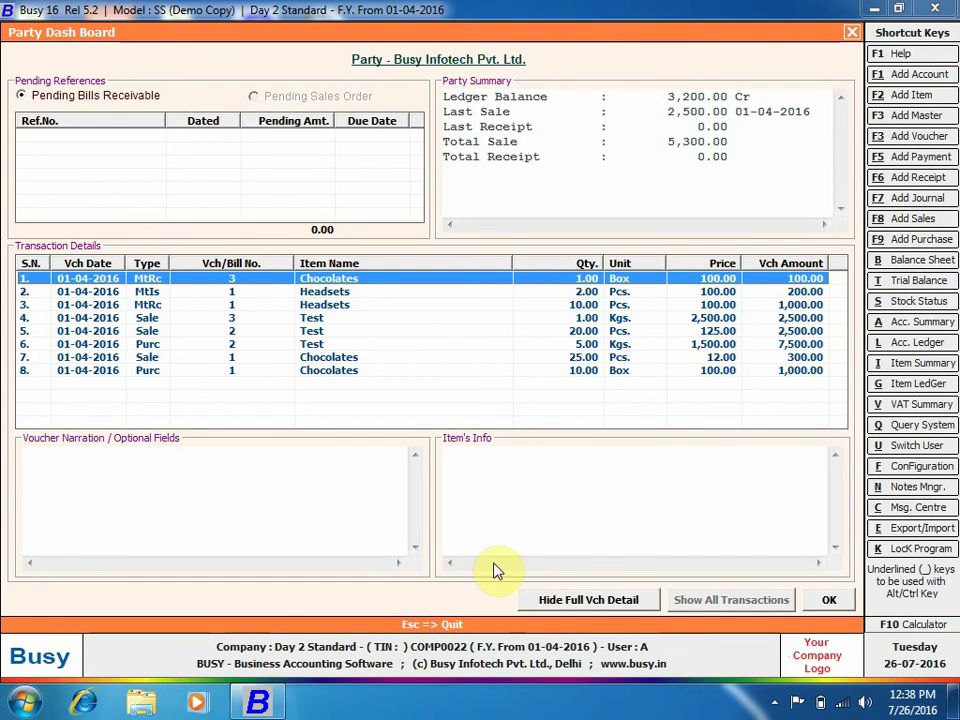
left_click(827, 599)
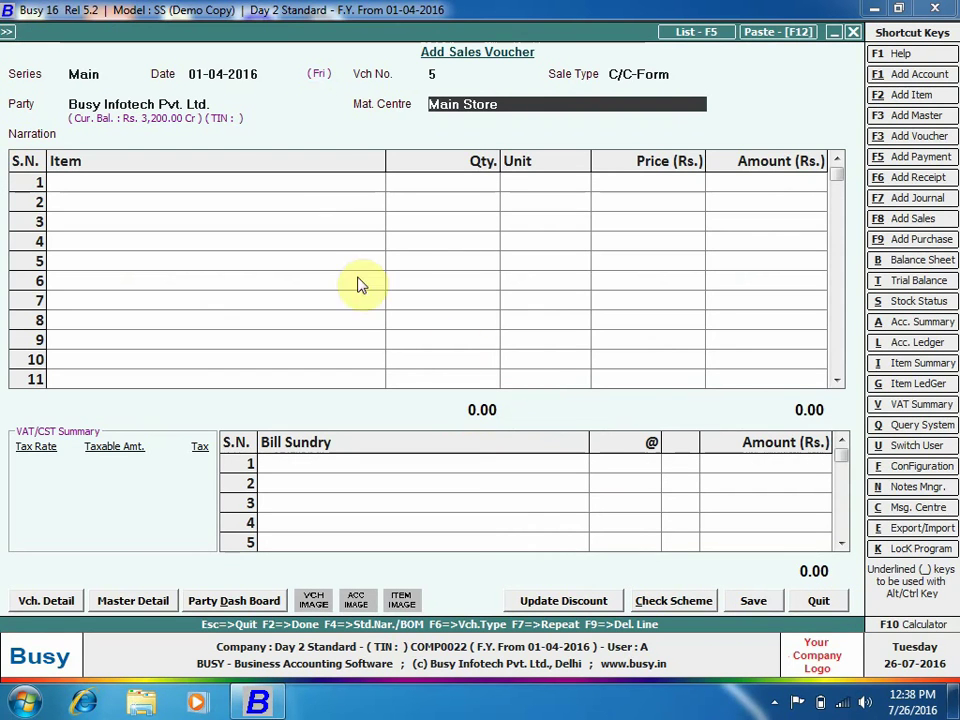
left_click(776, 700)
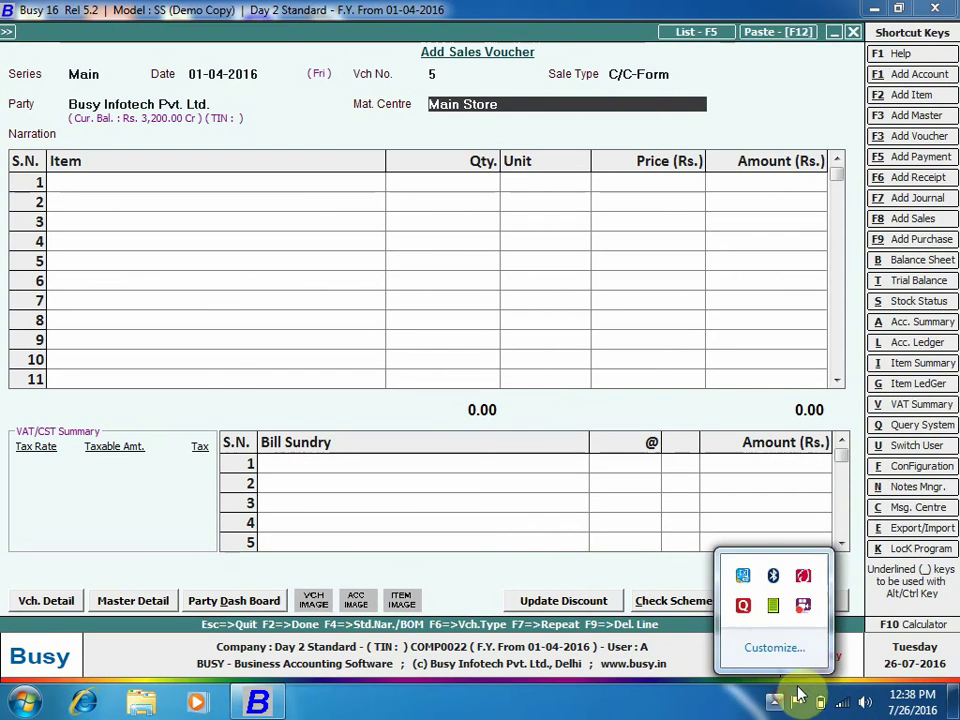
right_click(803, 606)
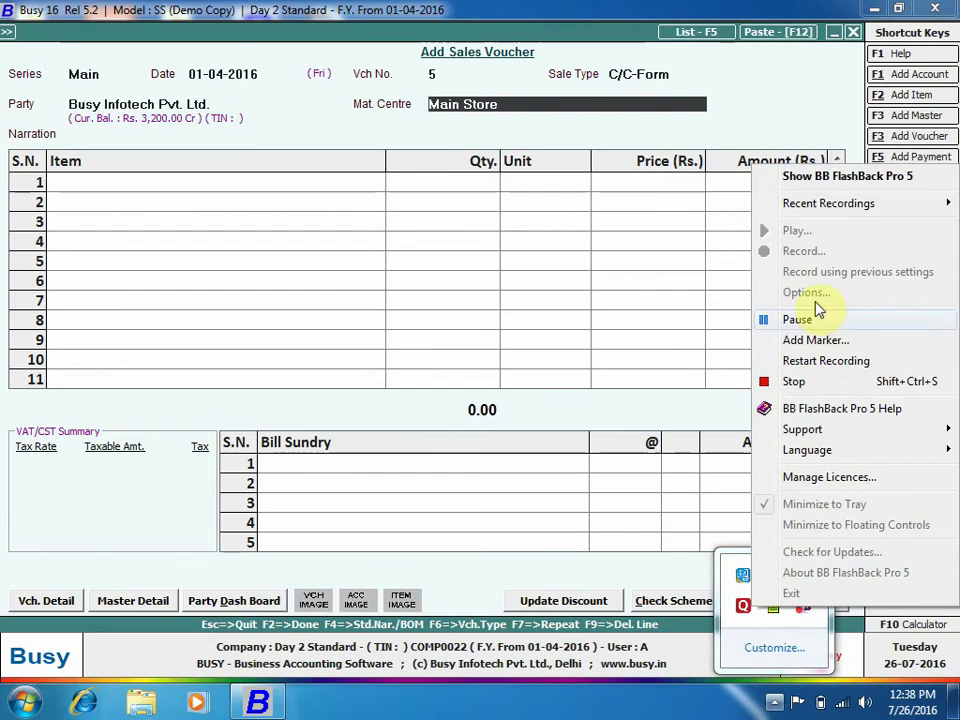
left_click(831, 178)
left_click(453, 216)
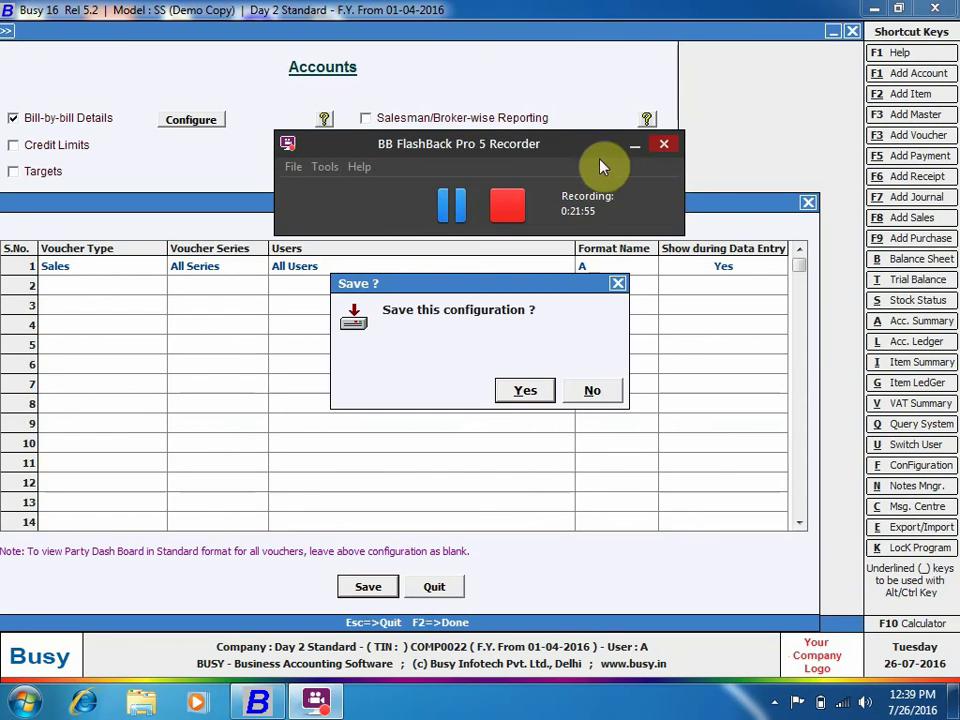
left_click(634, 144)
Discard the Party Dash Board configuration and exit the Accounts settings and Features / Options without saving
left_click(598, 393)
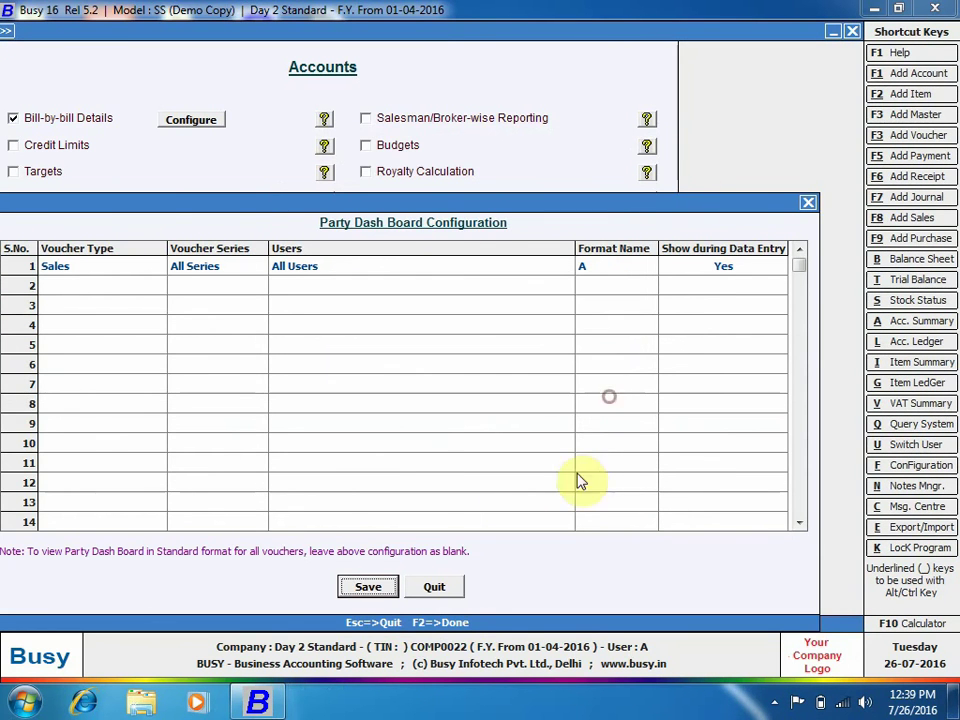
left_click(434, 586)
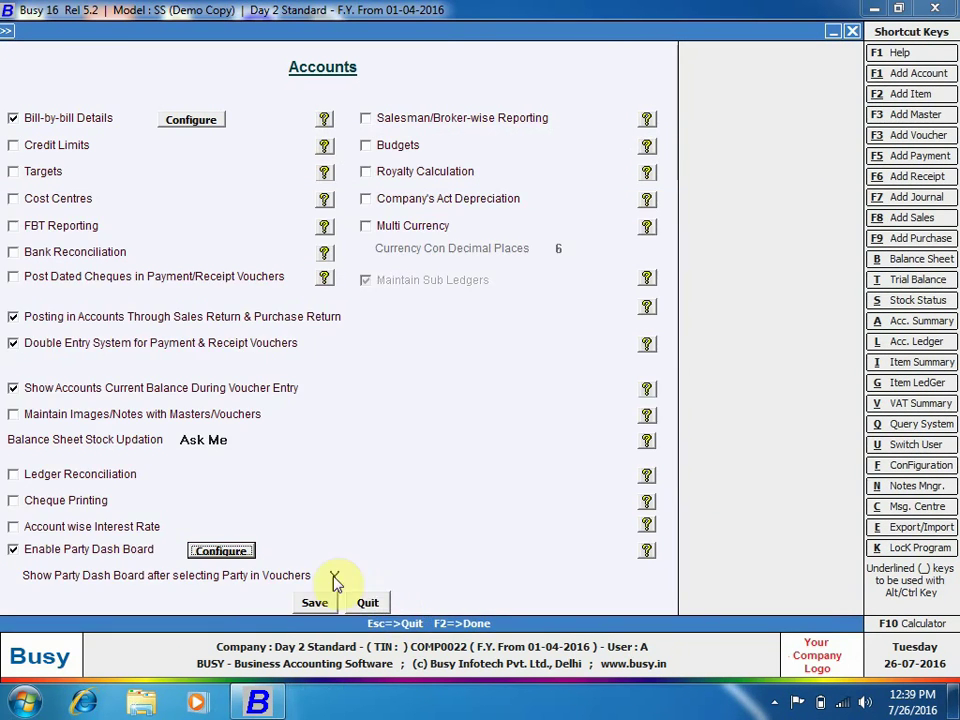
left_click(378, 603)
left_click(130, 585)
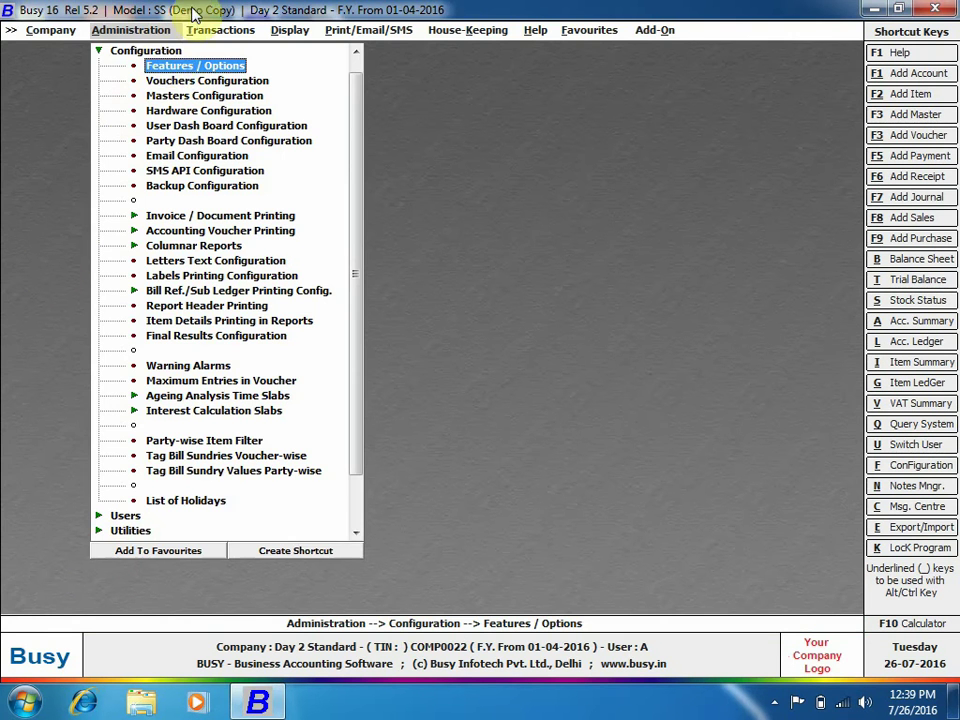
Open the Party Dash Board configuration within the Accounts section of Features / Options
left_click(205, 65)
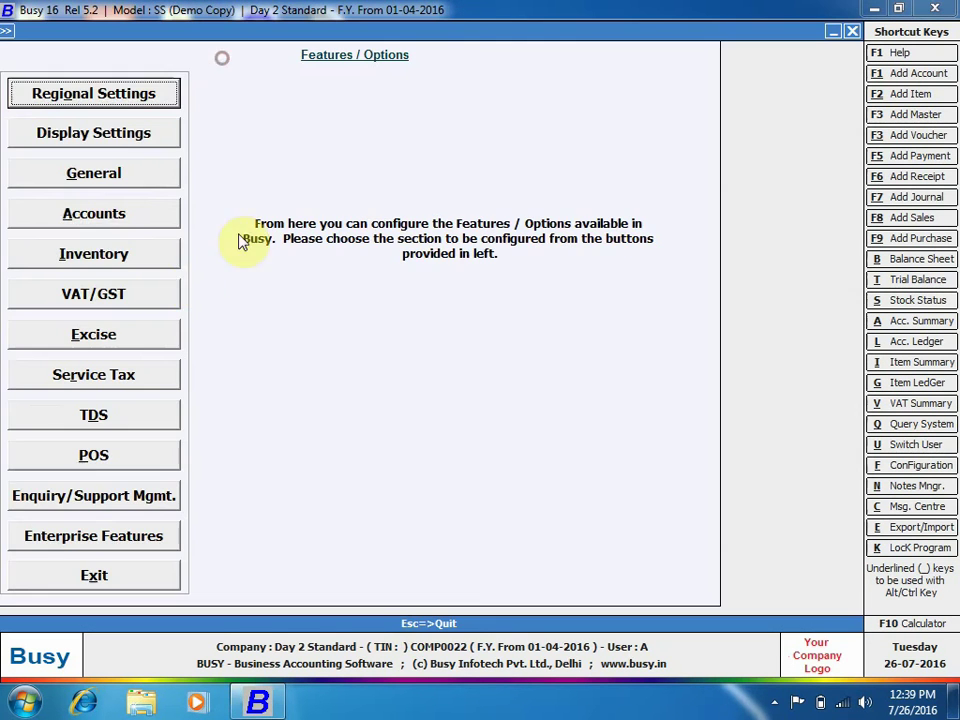
left_click(112, 222)
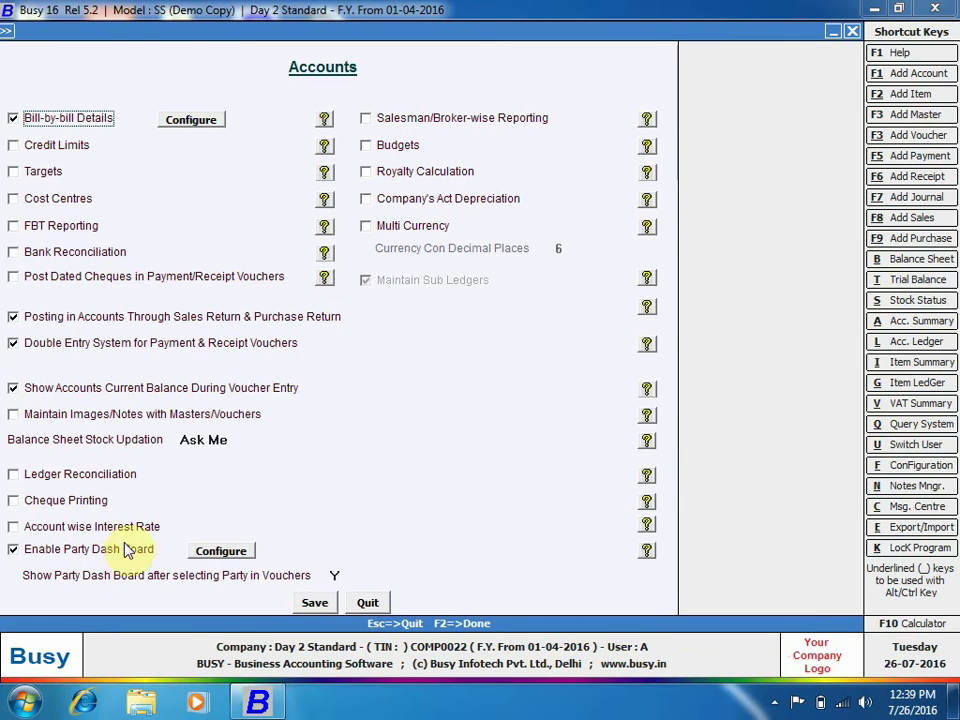
left_click(217, 552)
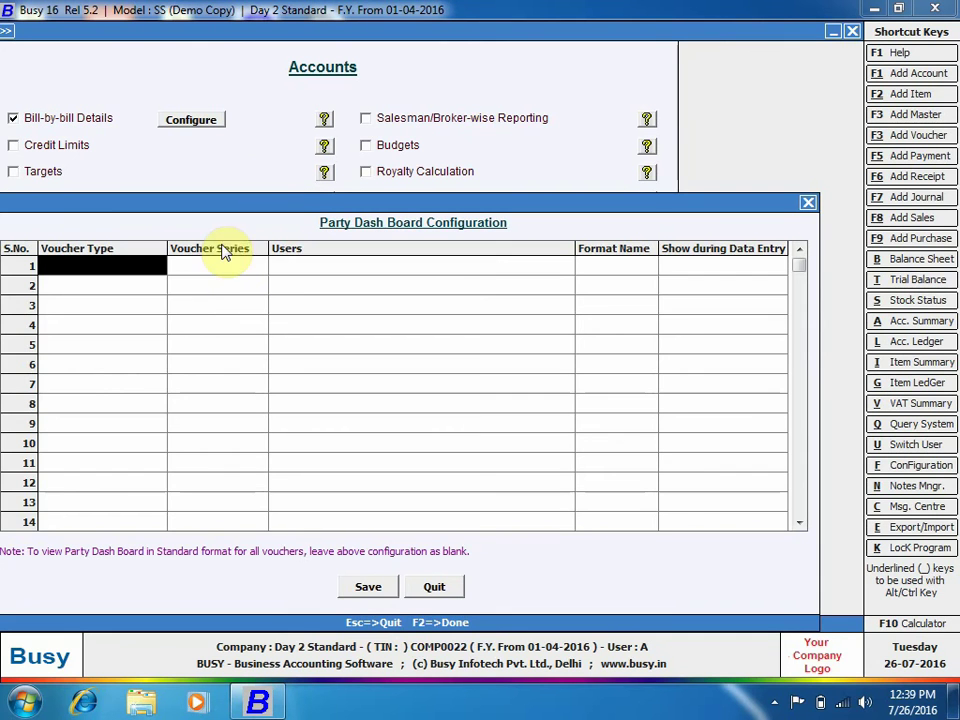
Assign dash board format A to Sales vouchers for All Series and All Users, with Show during Data Entry set to Yes
key("Down")
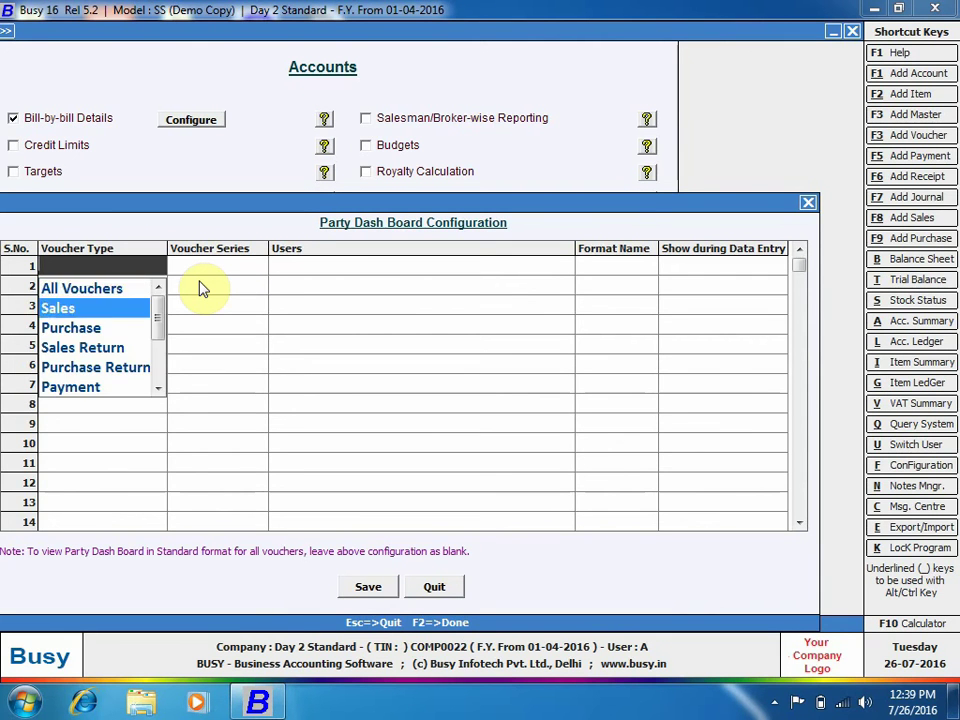
key("Return")
key("Return")
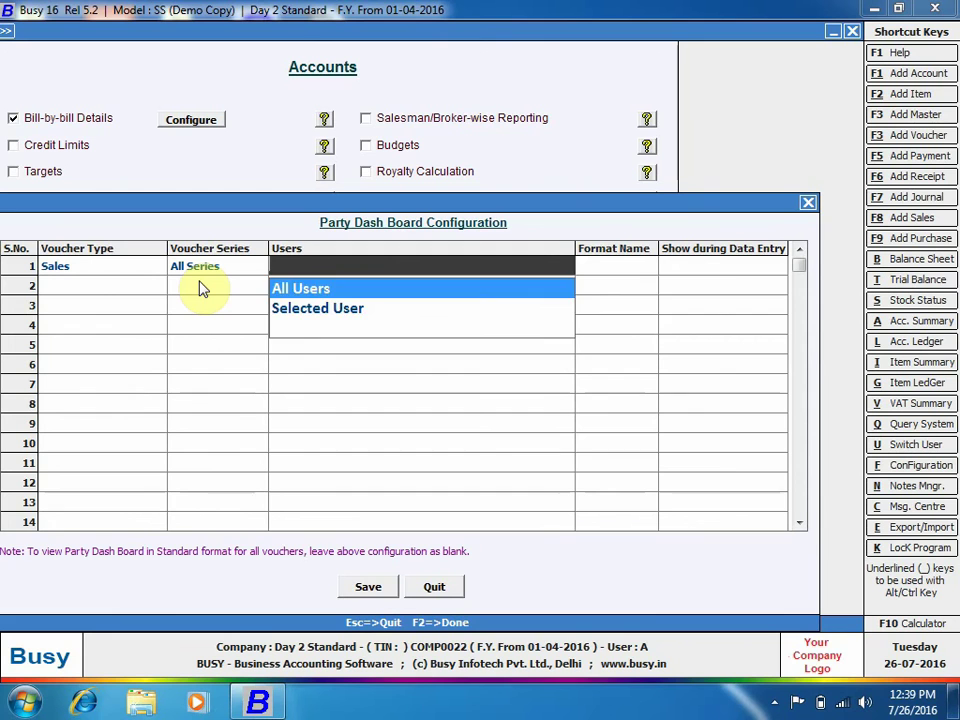
key("Return")
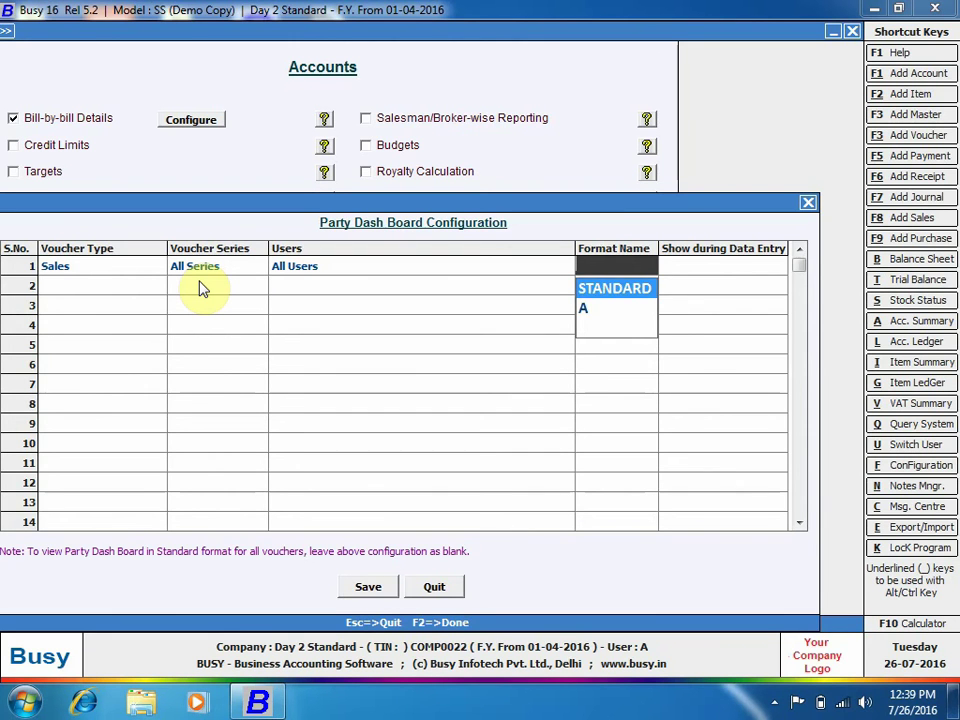
key("Down")
key("Return")
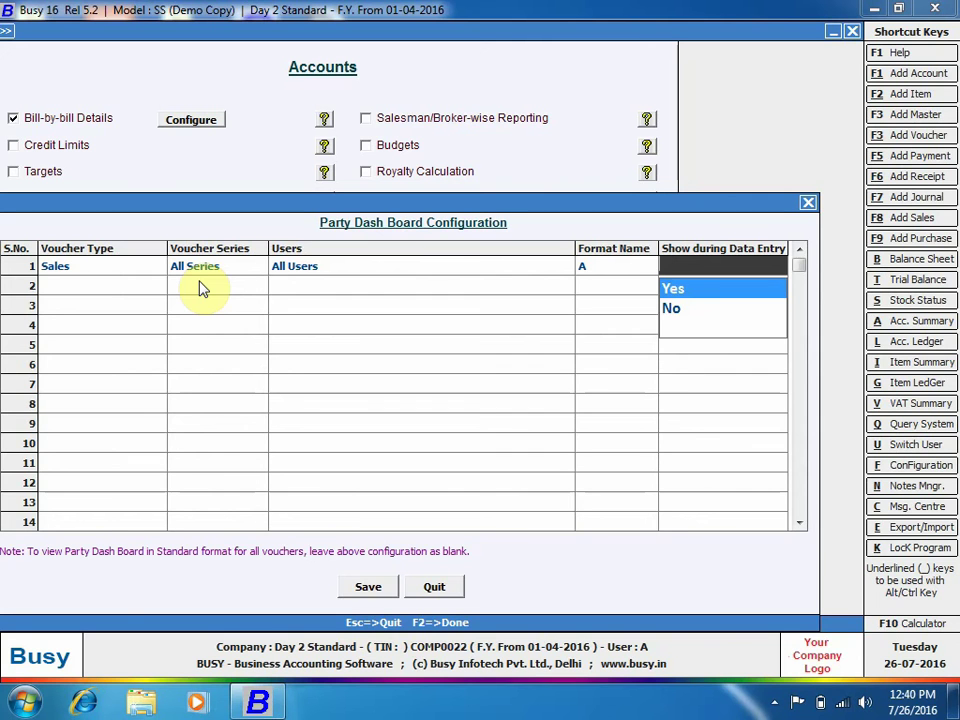
key("Return")
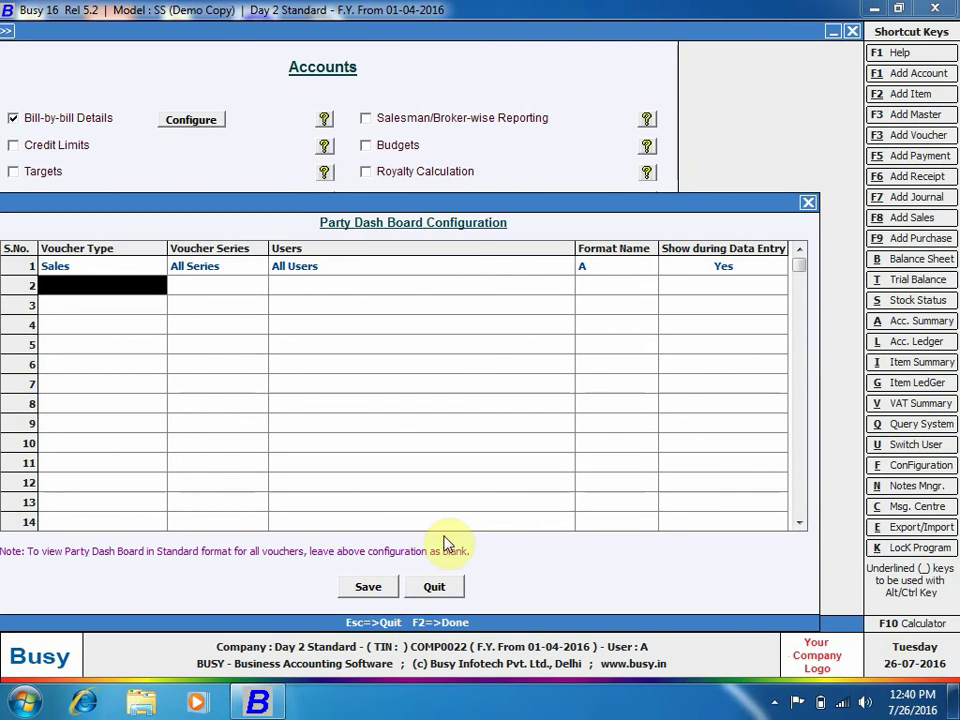
Save the Party Dash Board configuration and the Accounts settings, and exit Features / Options
left_click(368, 586)
left_click(525, 390)
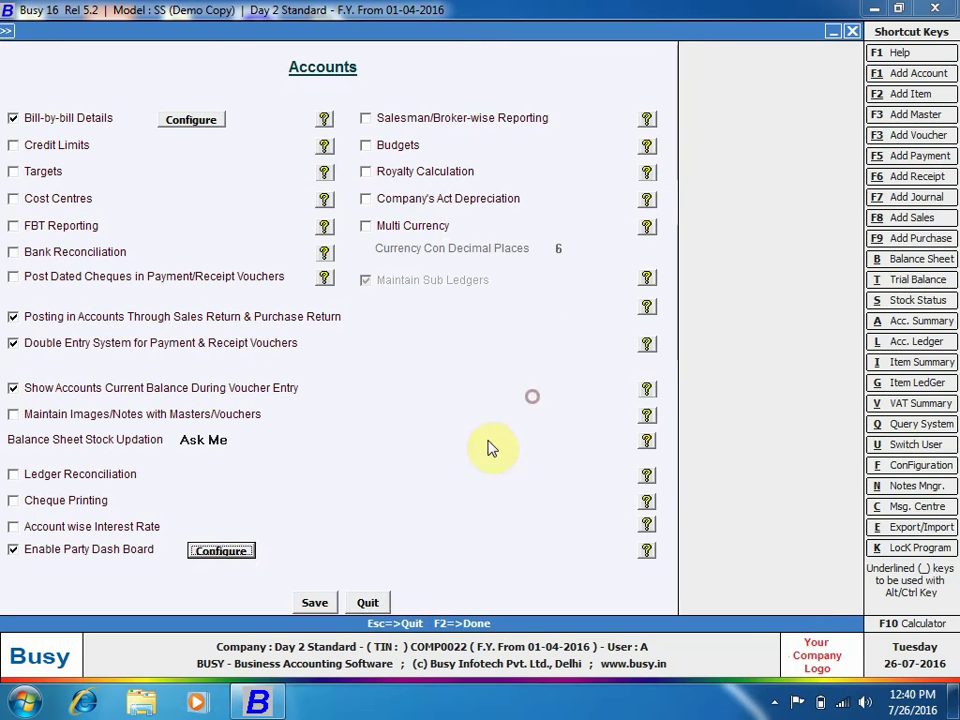
left_click(317, 604)
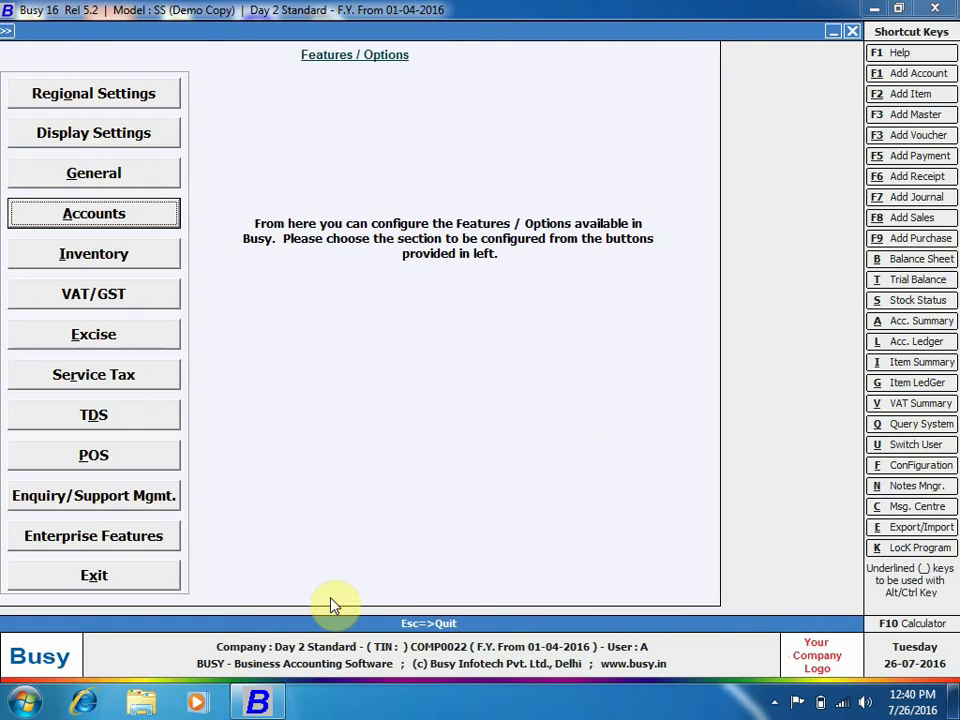
key("Escape")
key("Escape")
key("Right")
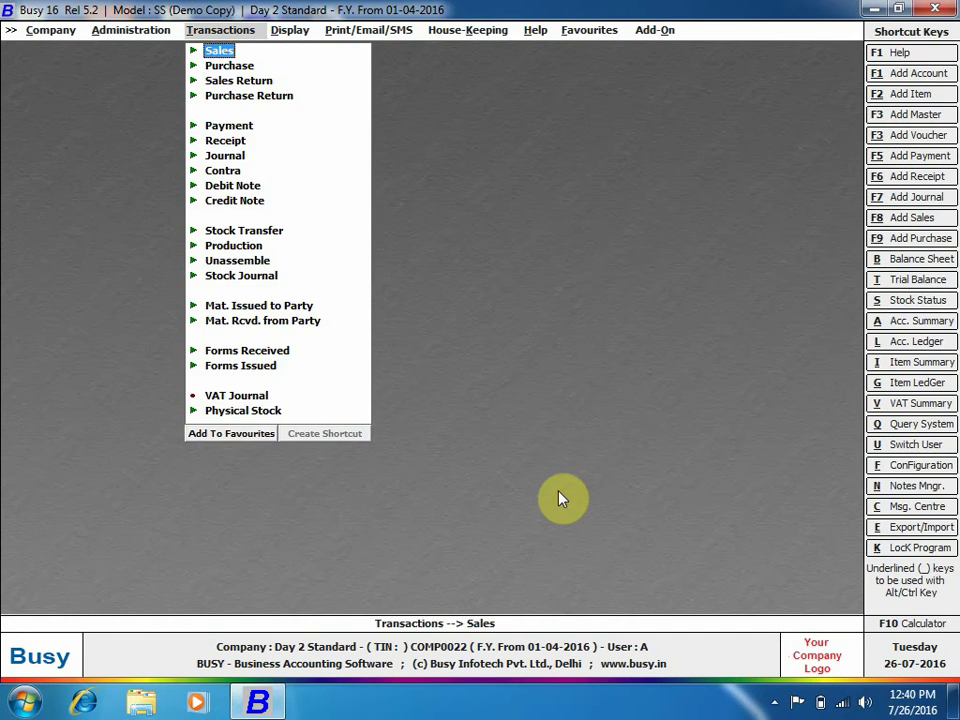
key("Return")
key("Return")
key("Return")
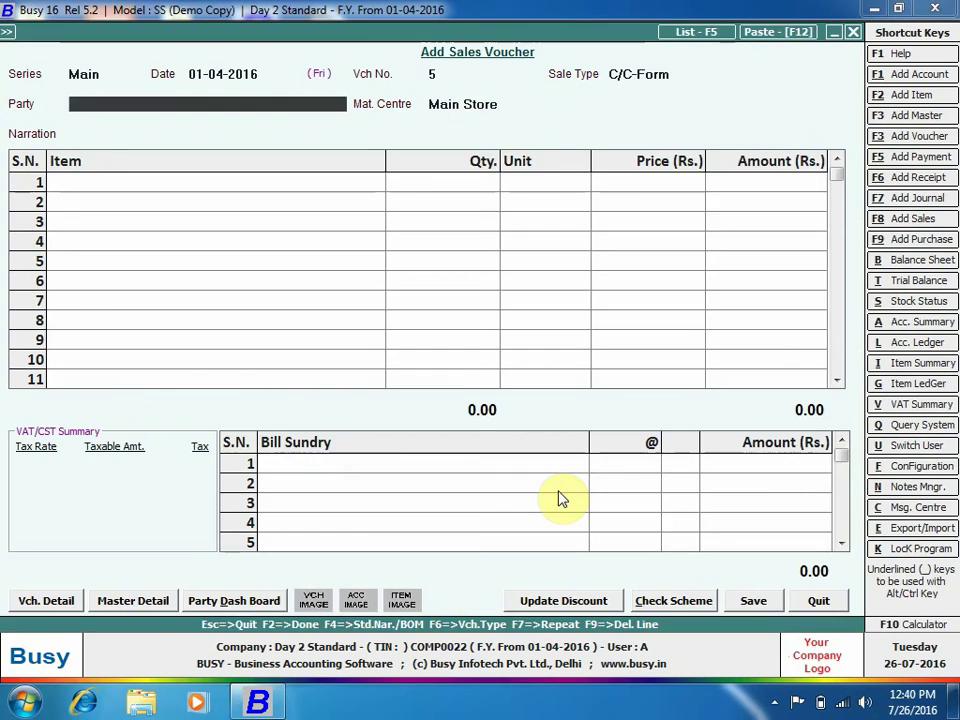
key("Escape")
key("Escape")
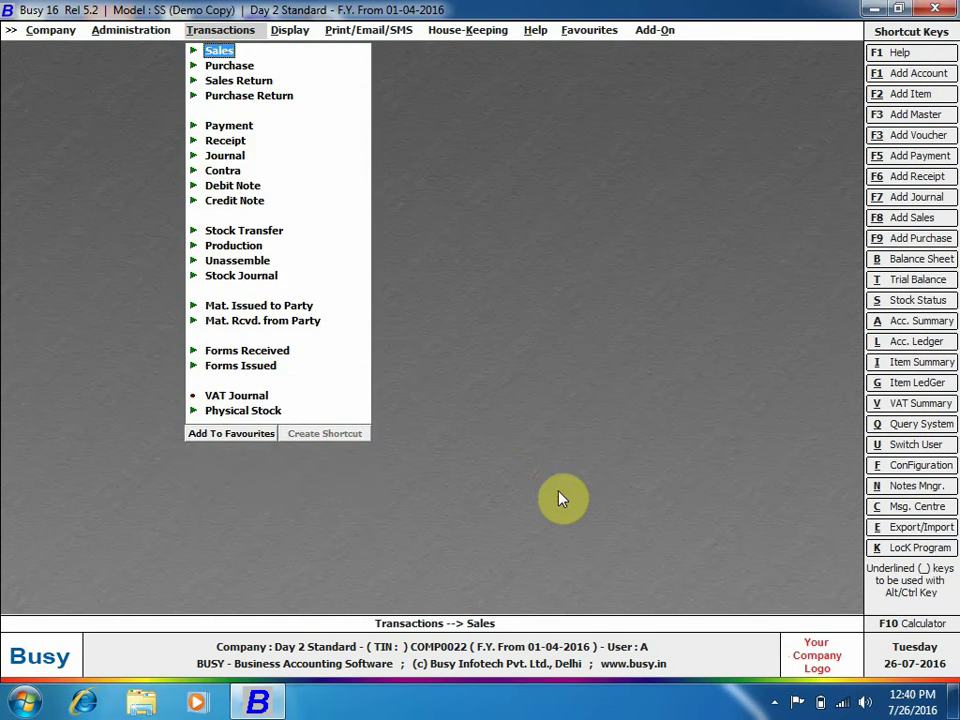
Start a new sales voucher and select Busy Infotech Pvt. Ltd. as its party
key("Return")
key("Return")
key("Return")
key("Return")
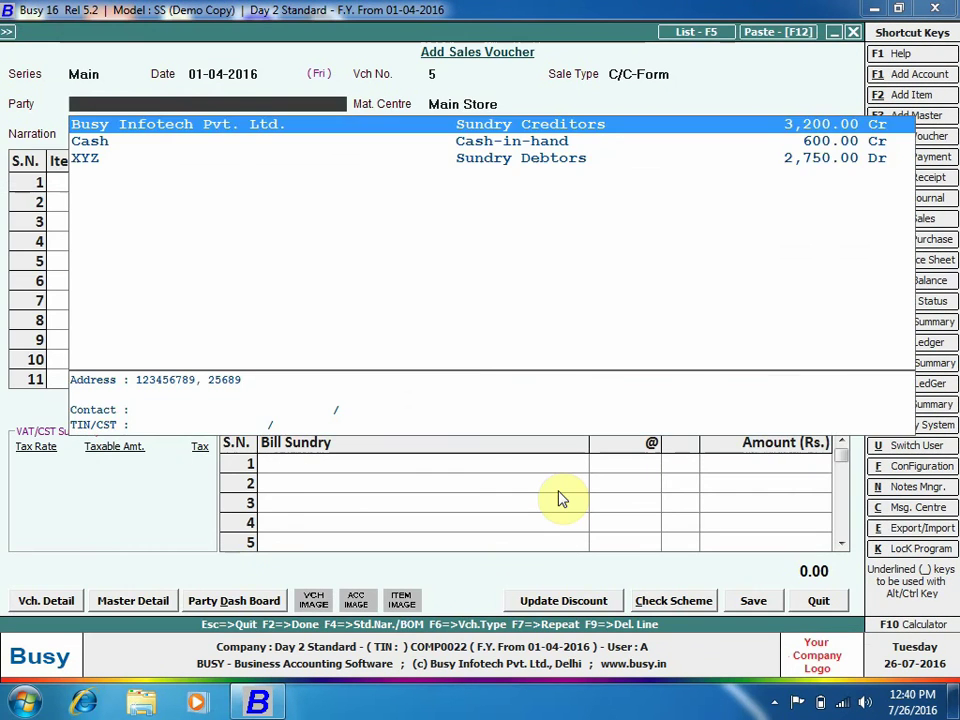
key("Return")
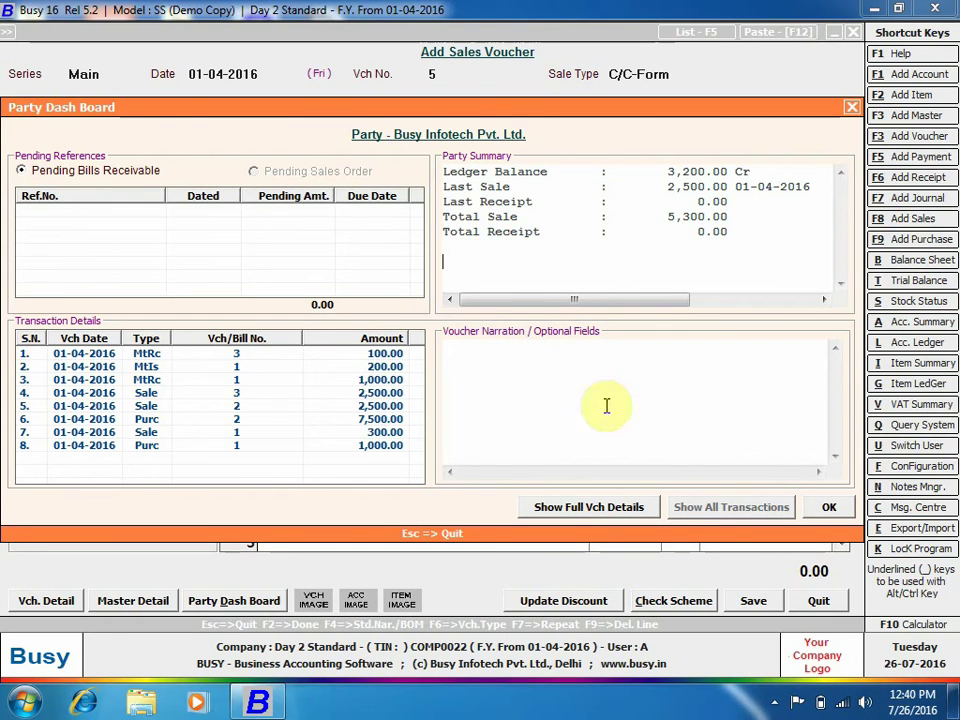
Examine the party's address in the dash board's Party Summary and quit the voucher without saving
left_click(737, 233)
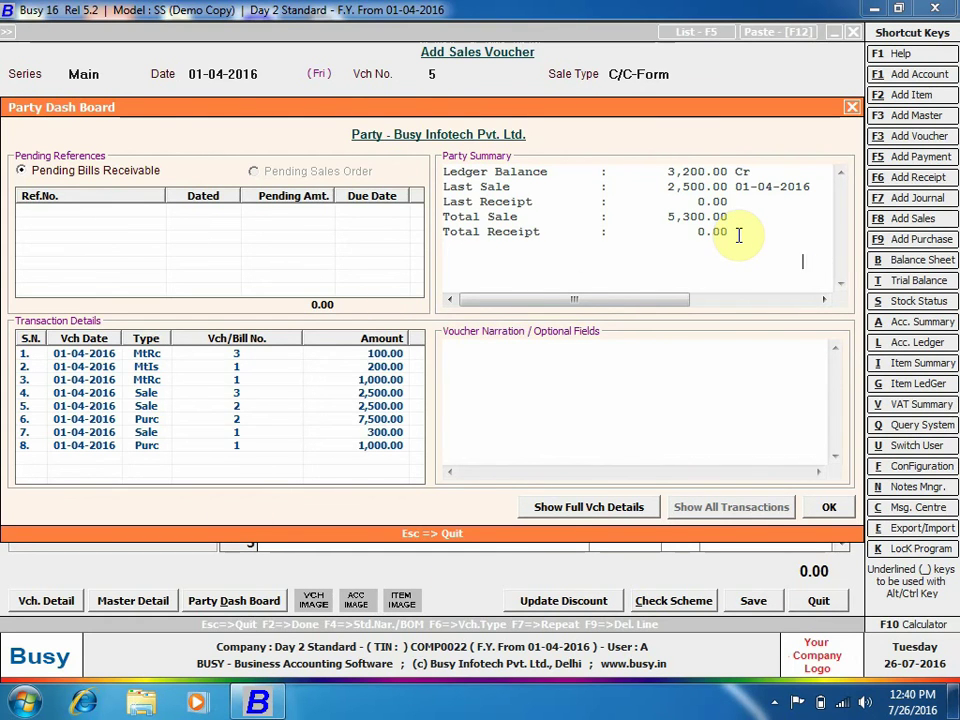
type("123456789, 25689")
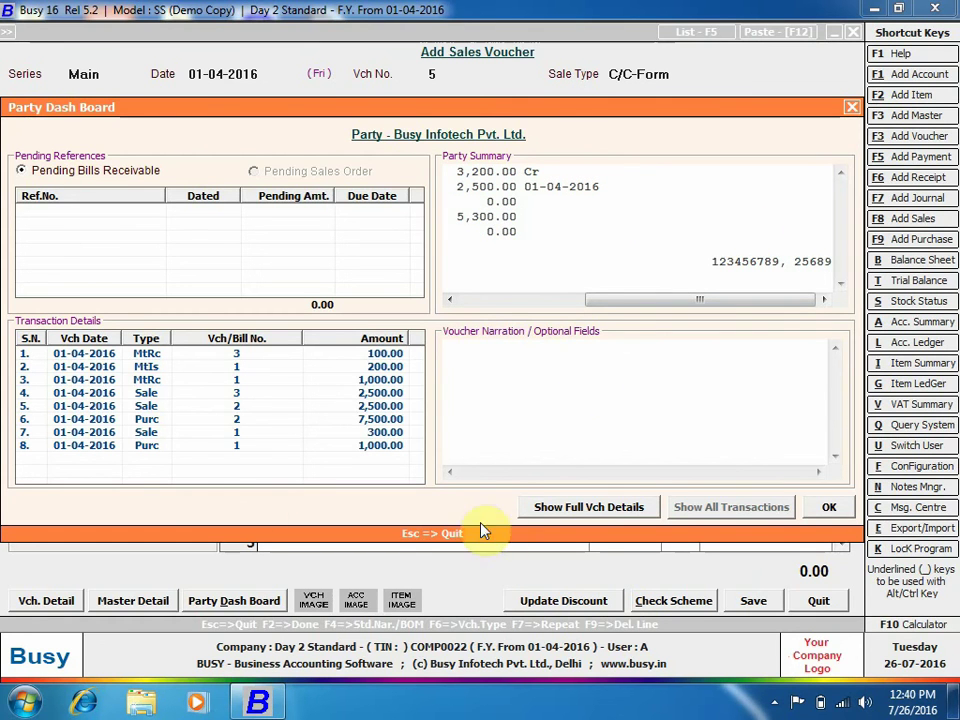
left_click(838, 514)
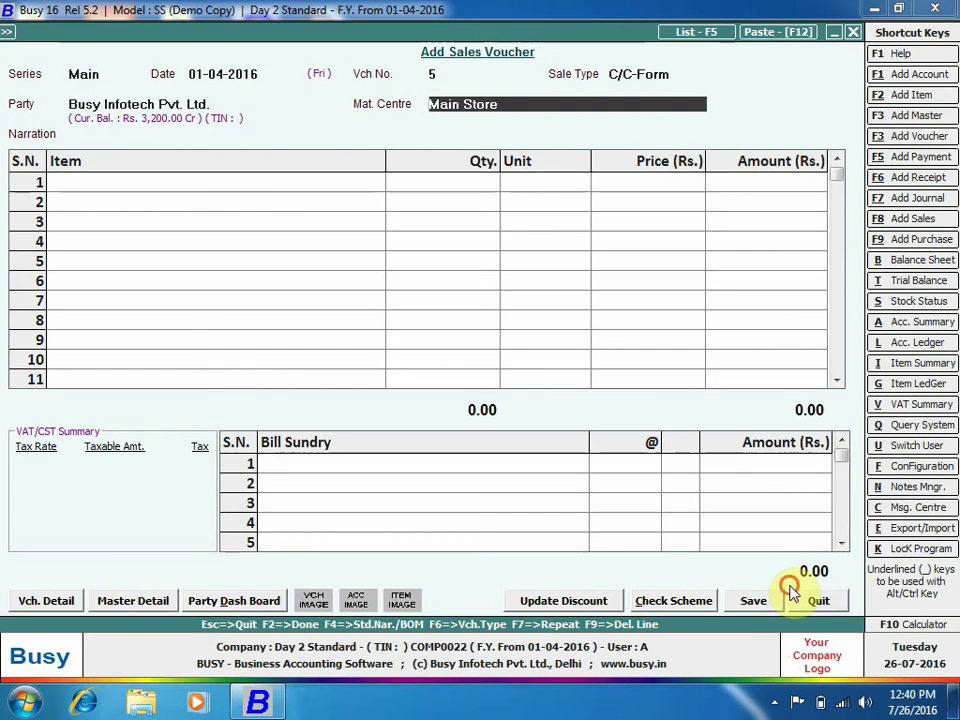
left_click(797, 595)
Open the Features / Options configuration
left_click(130, 30)
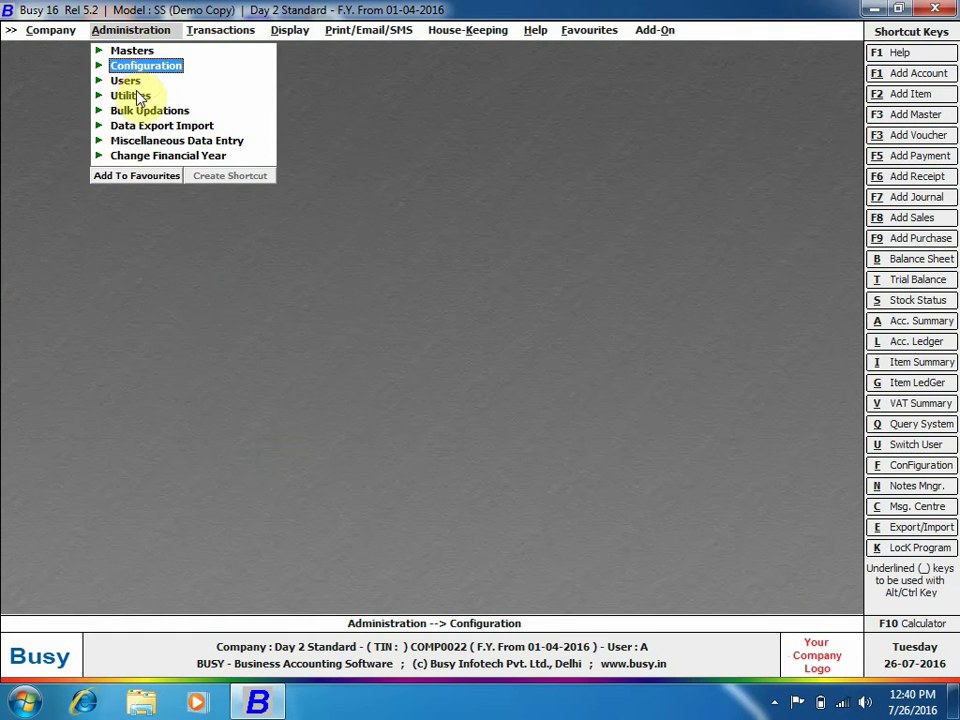
left_click(148, 64)
left_click(205, 65)
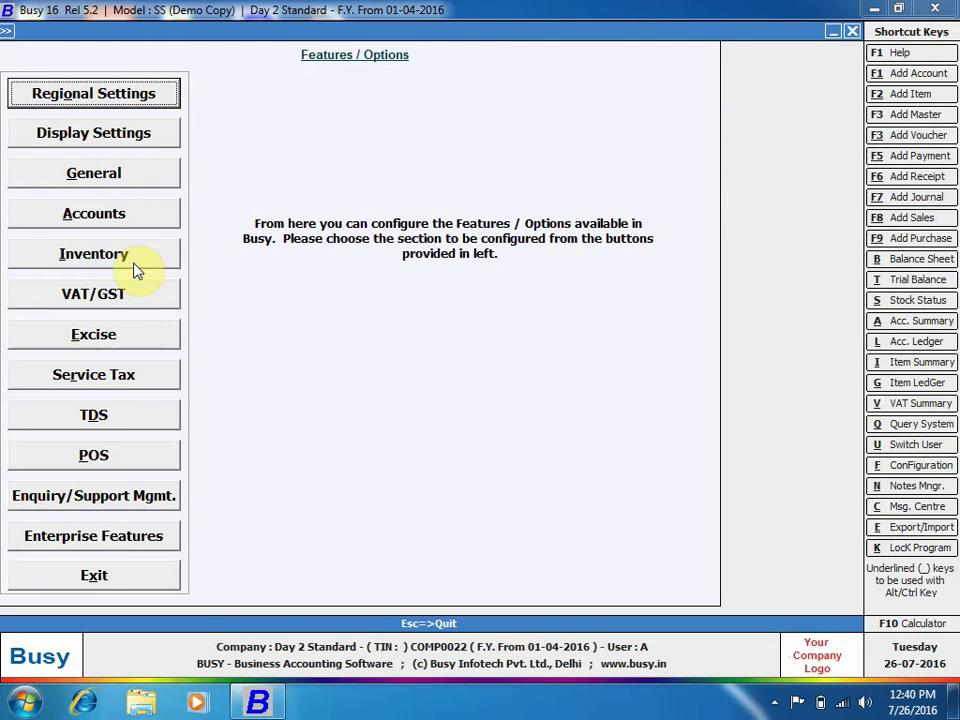
left_click(774, 702)
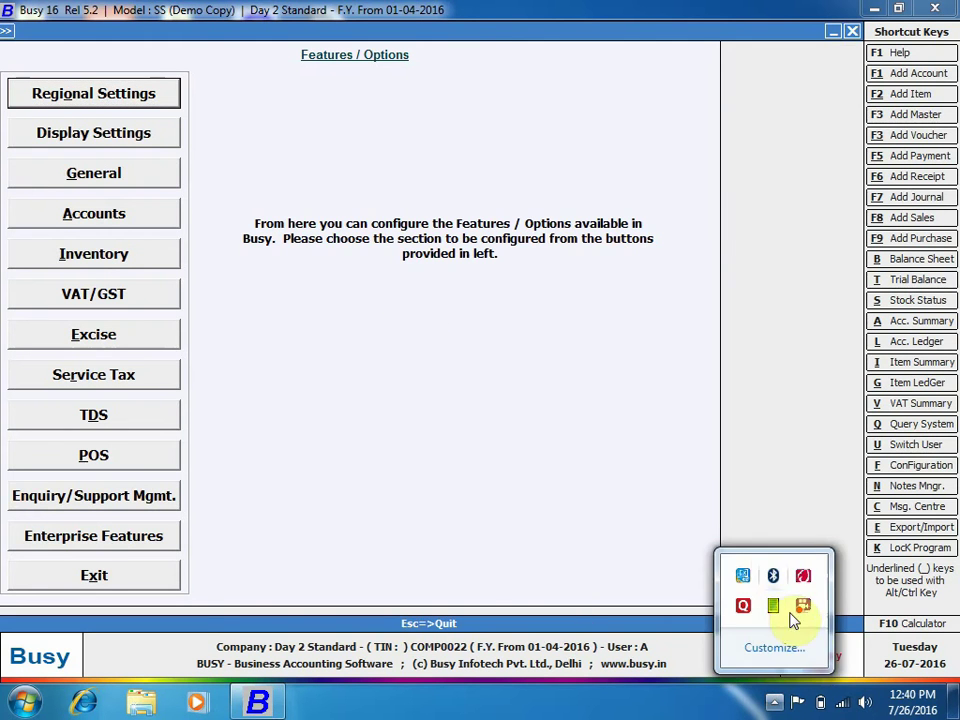
right_click(804, 615)
left_click(814, 183)
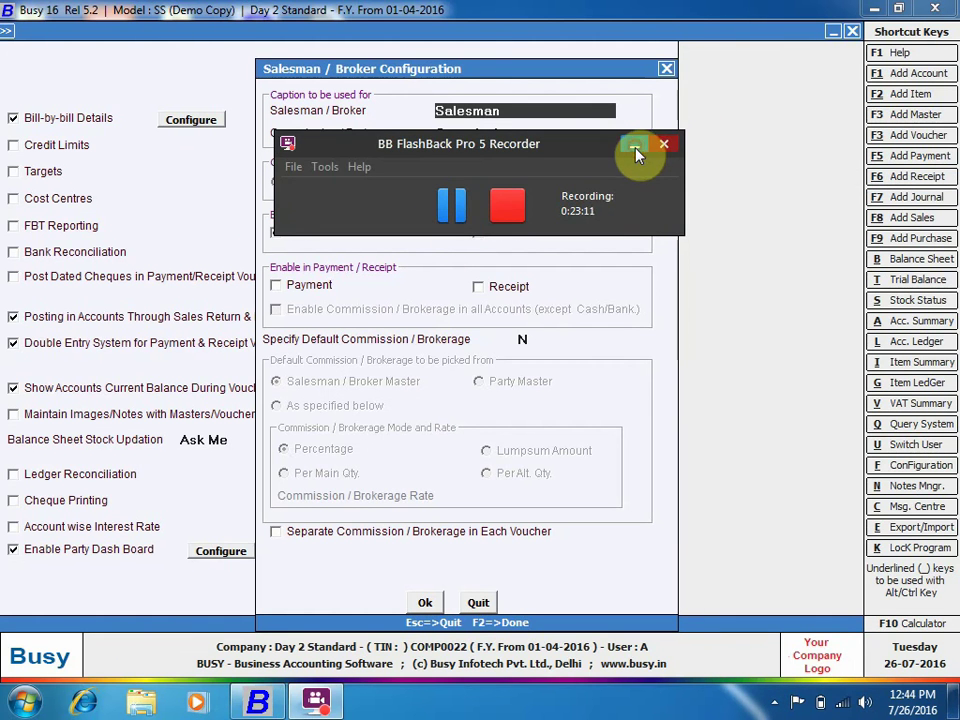
left_click(634, 145)
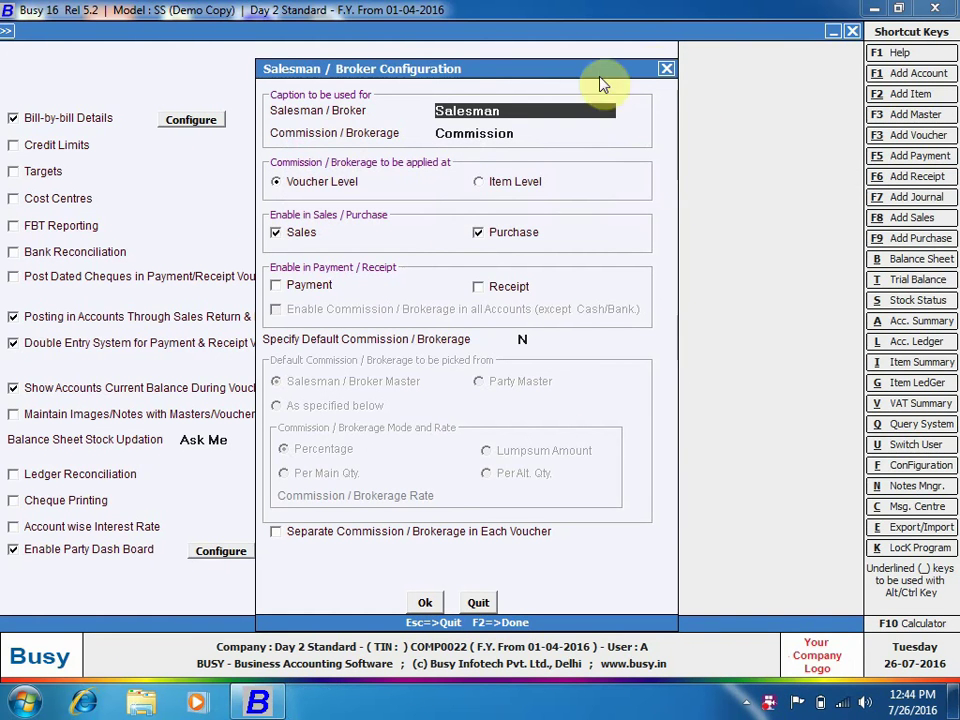
Set the salesman configuration's Specify Default Commission / Brokerage to Y, enable Separate Commission / Brokerage in Each Voucher, and save the Accounts settings
left_click(666, 70)
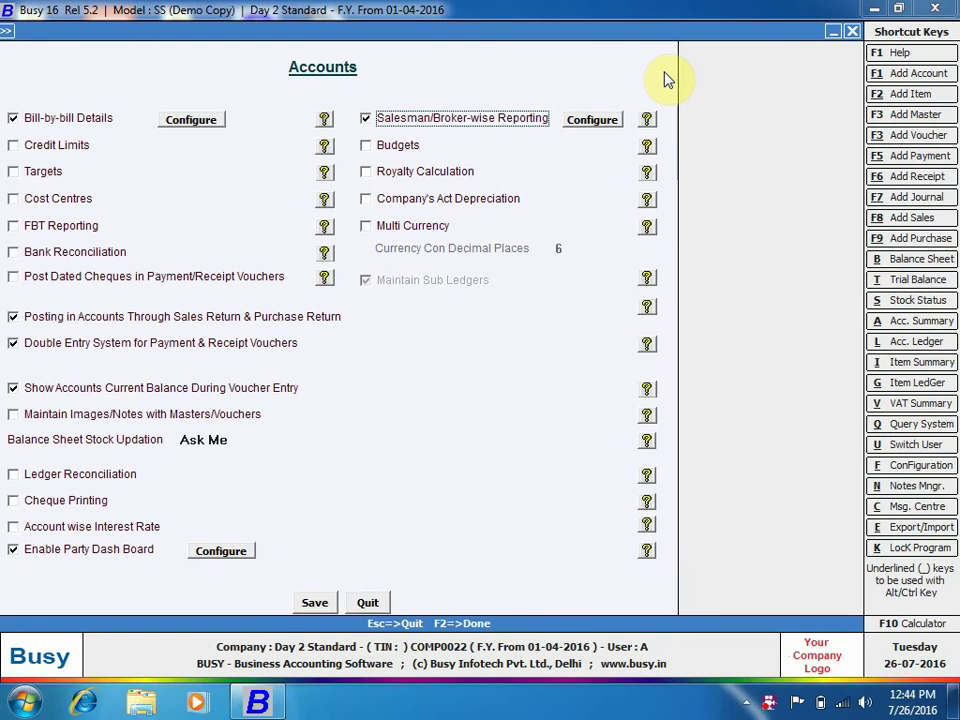
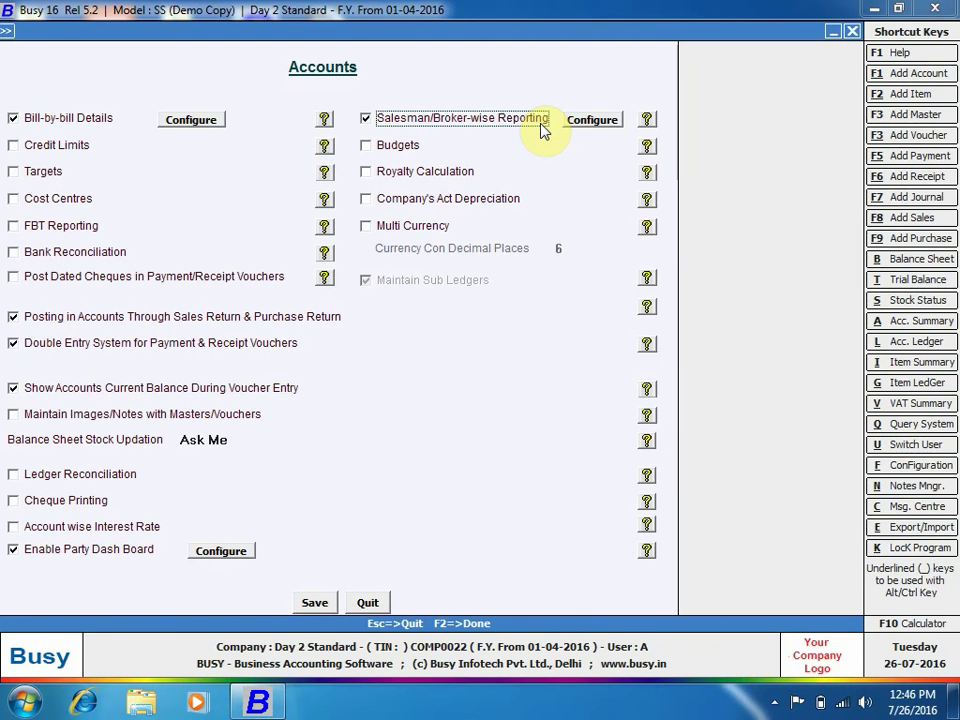
left_click(604, 128)
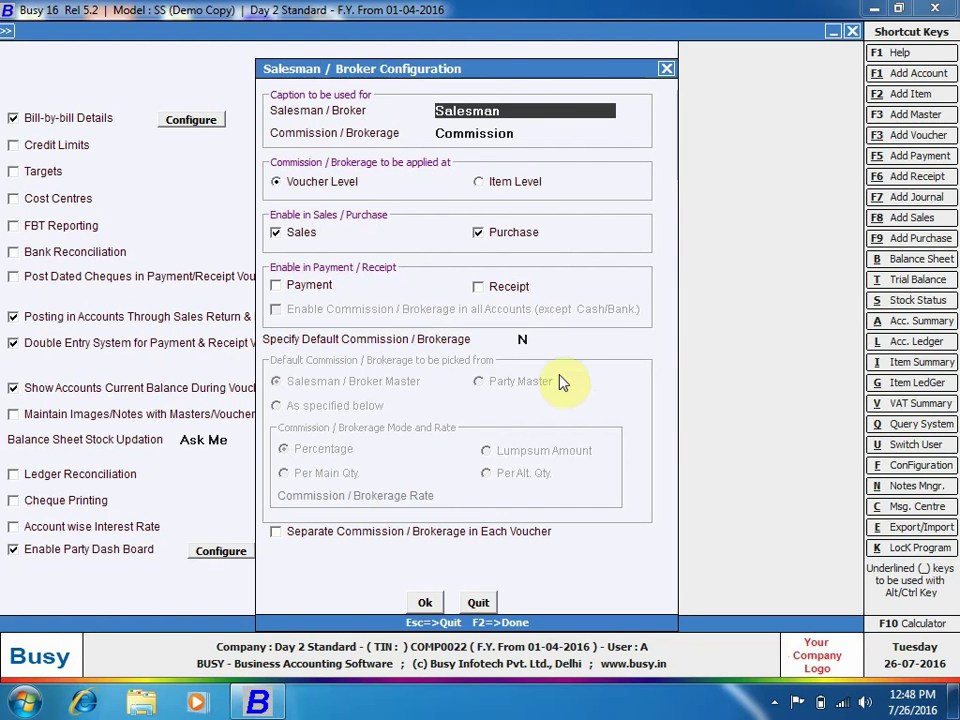
left_click(524, 341)
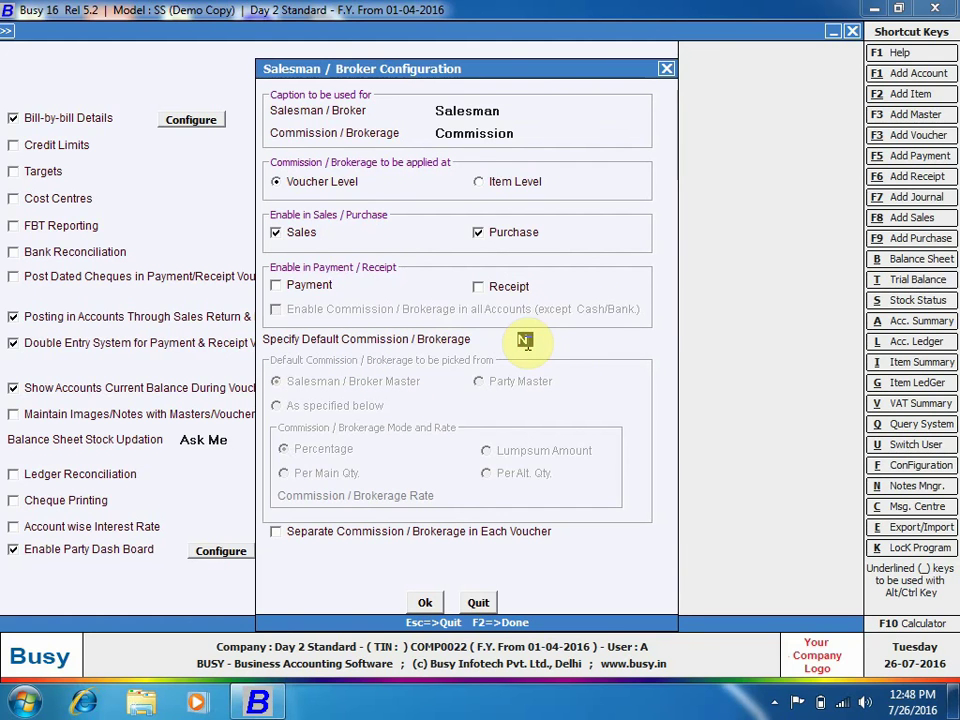
type("Y")
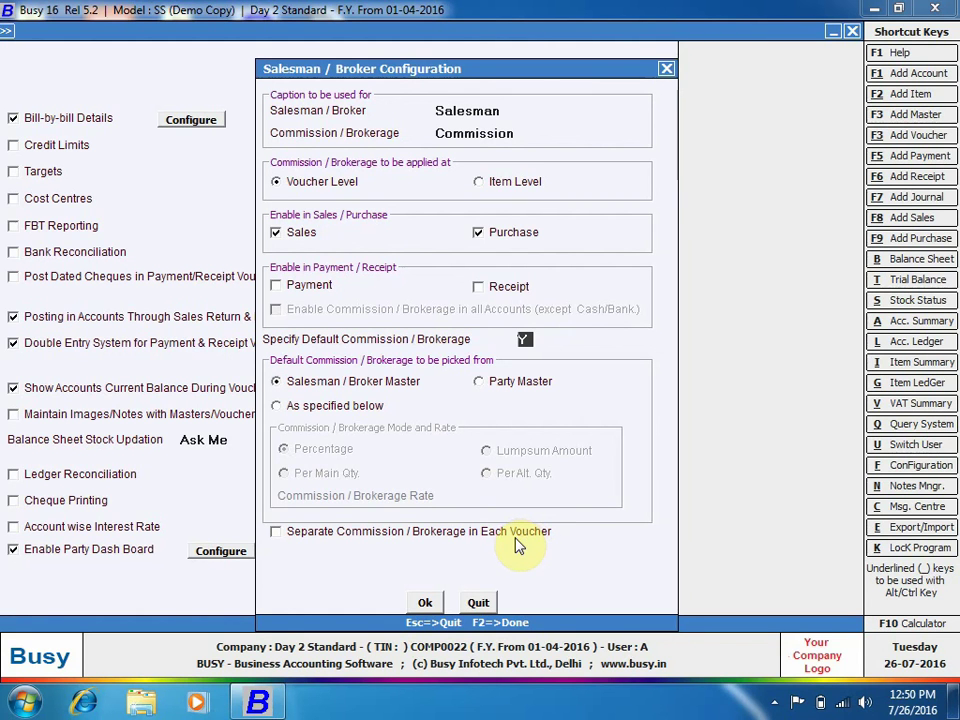
left_click(311, 533)
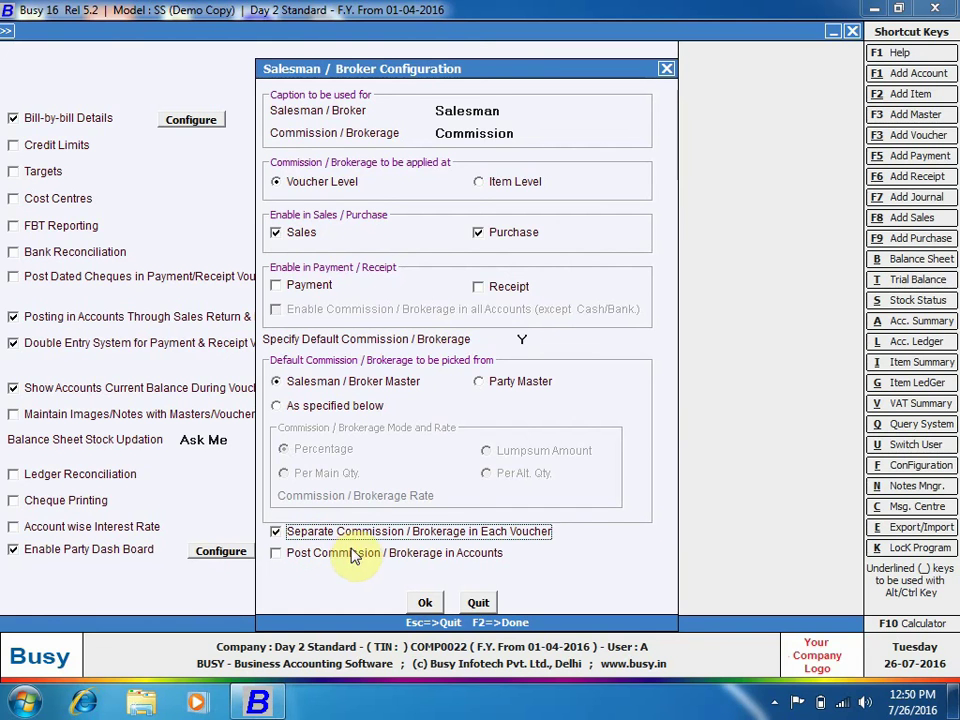
left_click(425, 601)
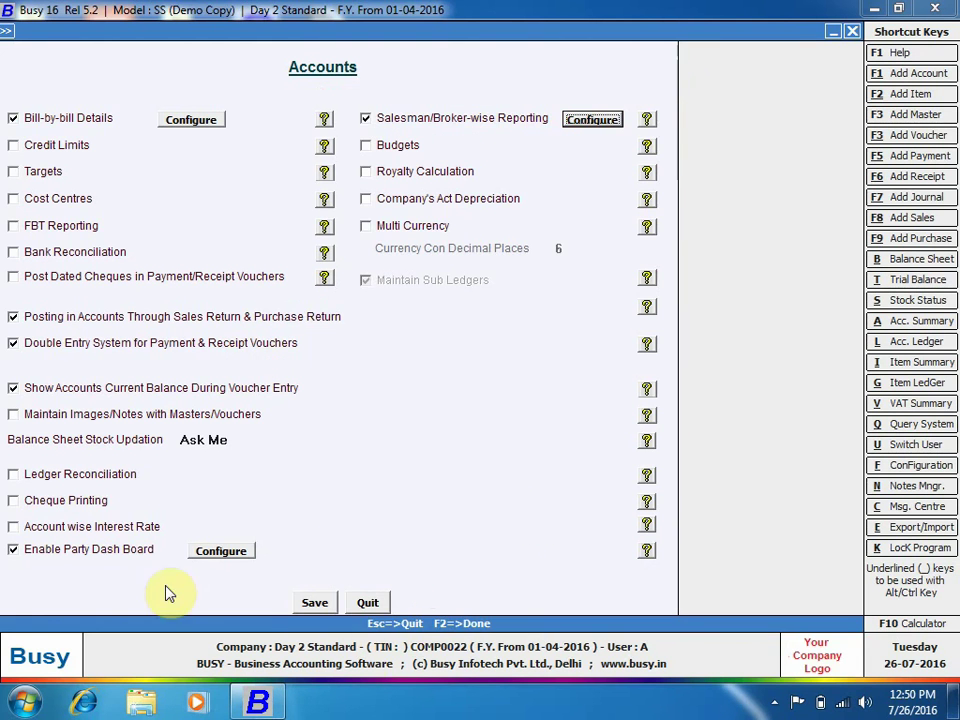
left_click(314, 602)
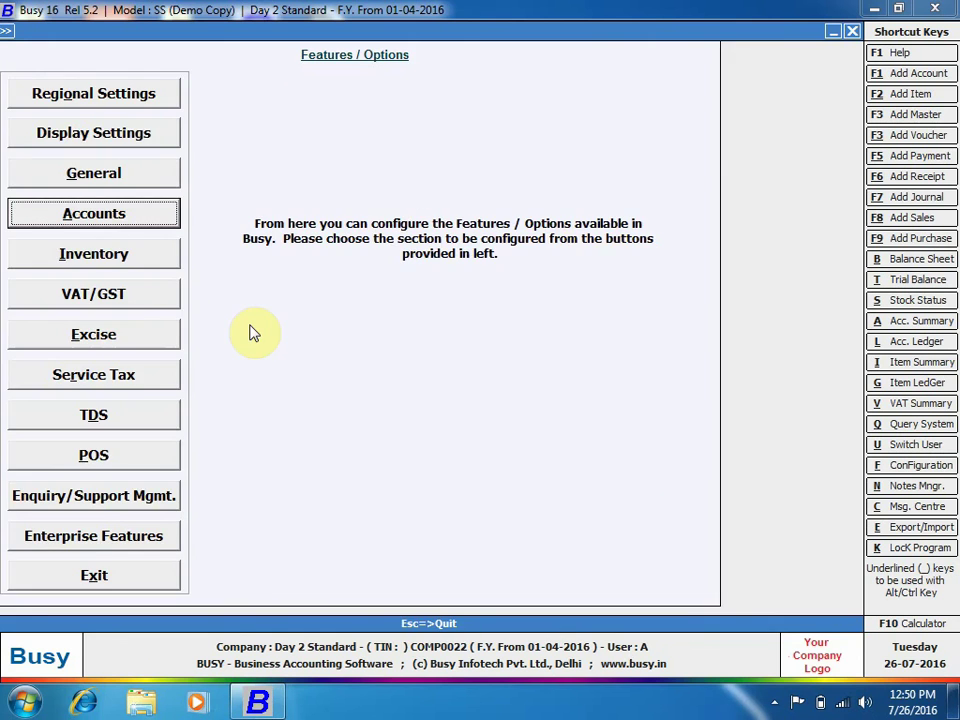
key("Escape")
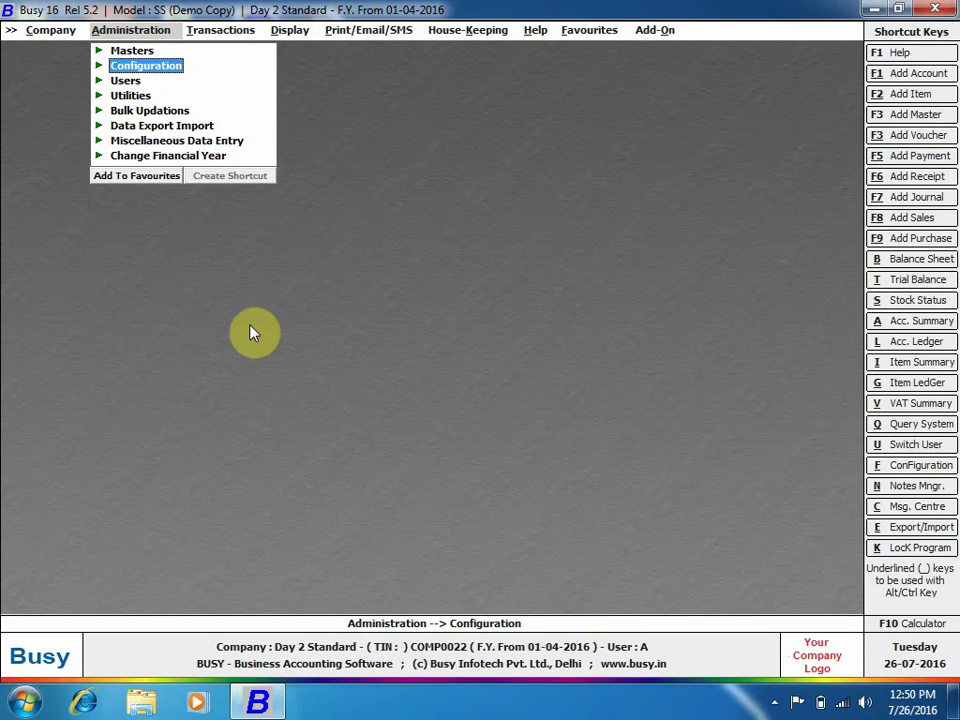
Reopen the Salesman / Broker Configuration in the Accounts section of Features / Options to review its options
key("Up")
key("Return")
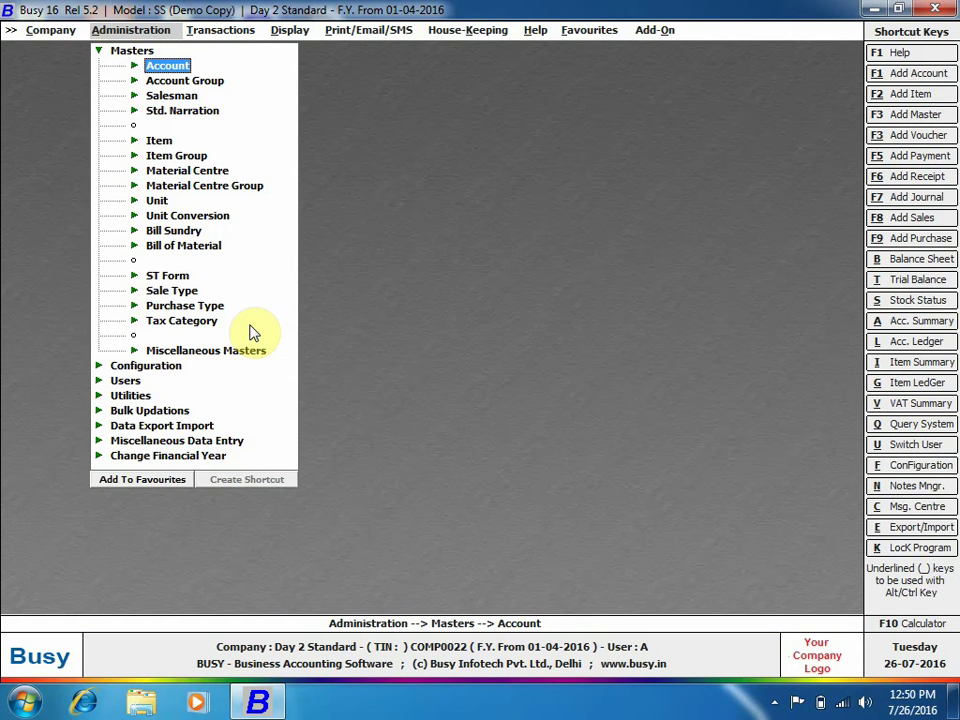
left_click(168, 366)
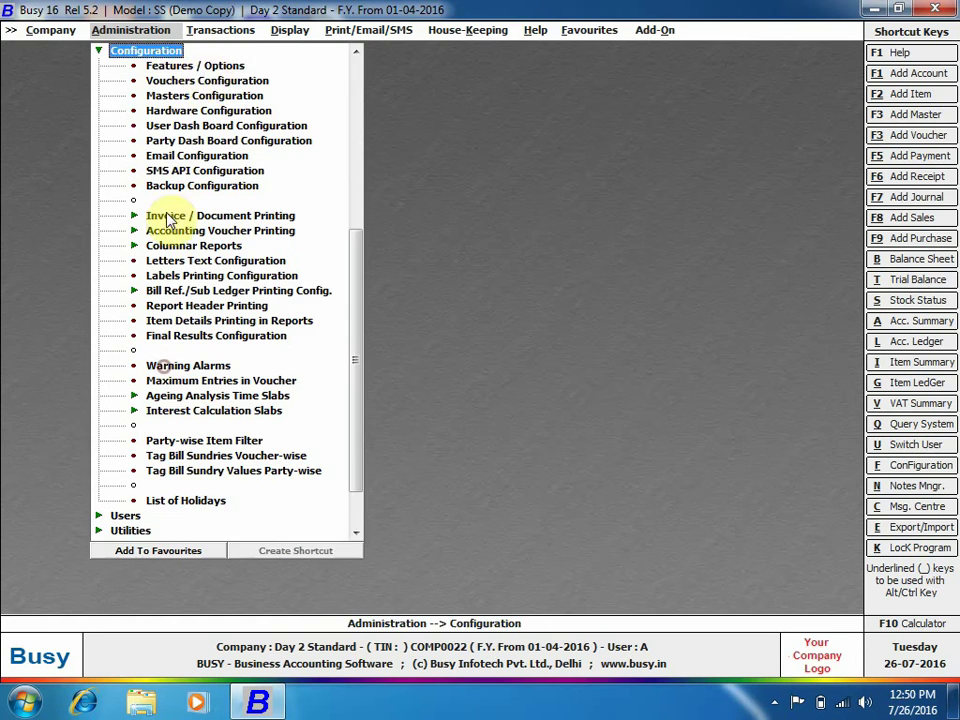
key("Down")
key("Return")
left_click(139, 210)
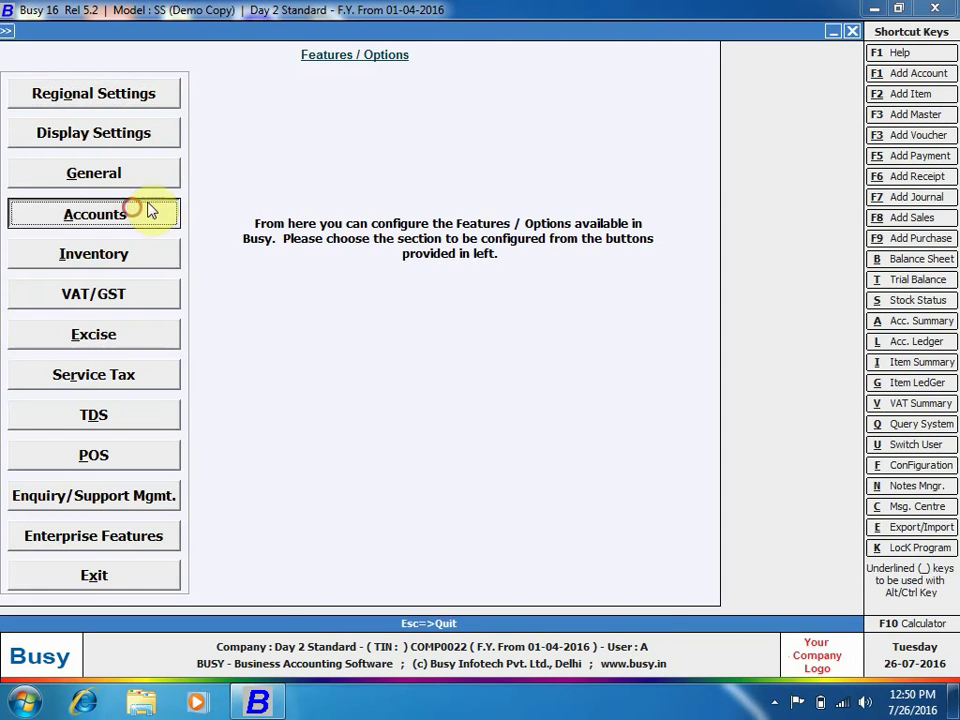
left_click(585, 119)
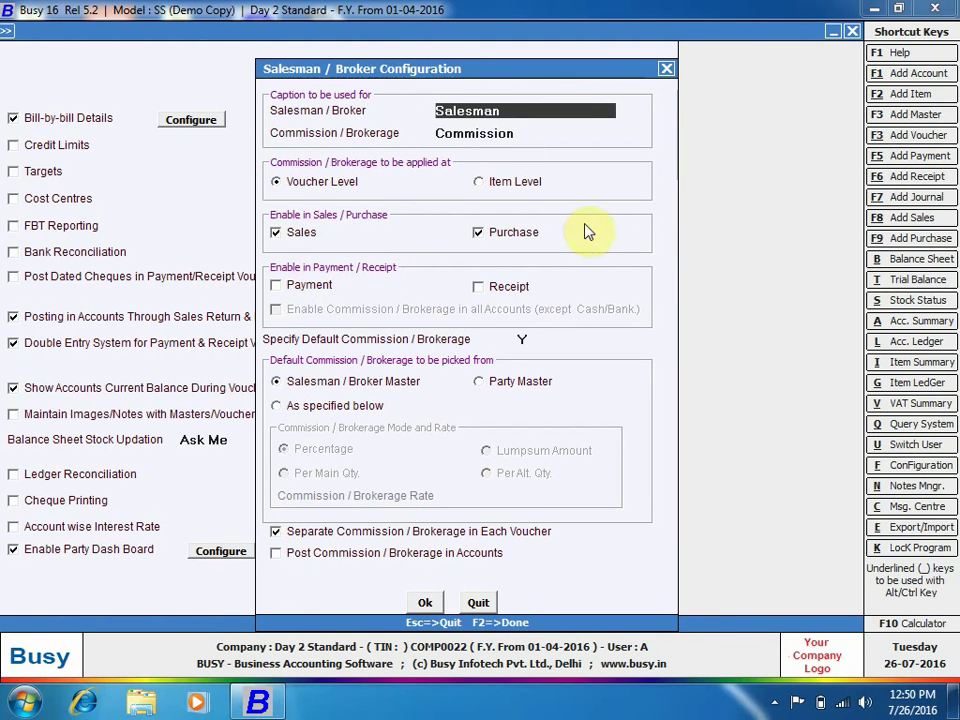
Accept the Salesman / Broker Configuration, save the Accounts settings and exit Features / Options
left_click(425, 602)
left_click(315, 602)
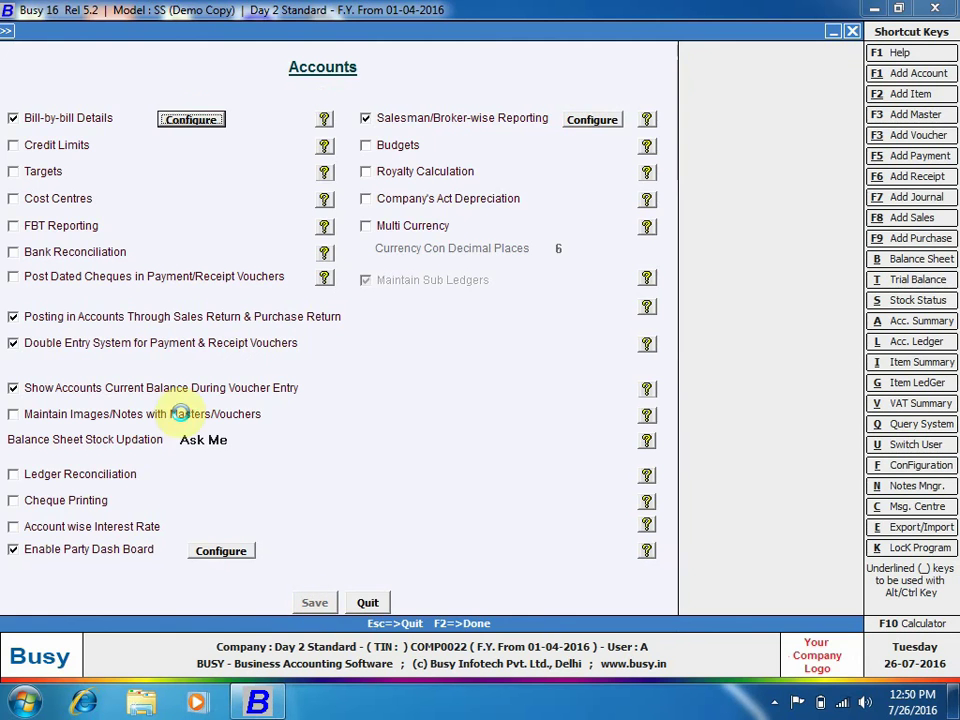
left_click(104, 570)
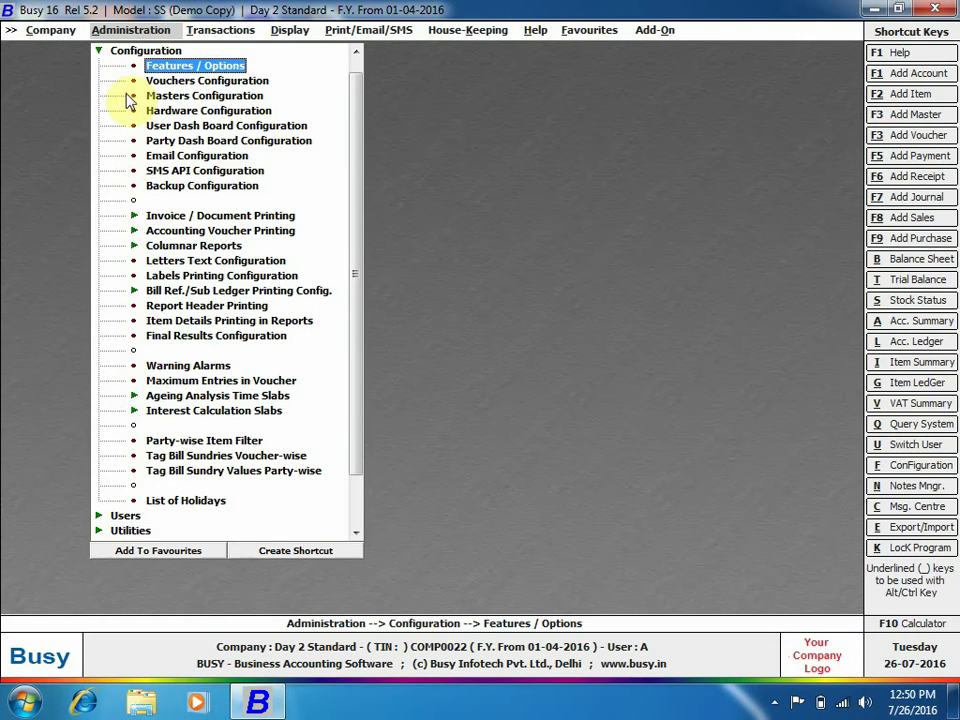
Start a new salesman master and enter SalesMan A as its name and print name
left_click(137, 52)
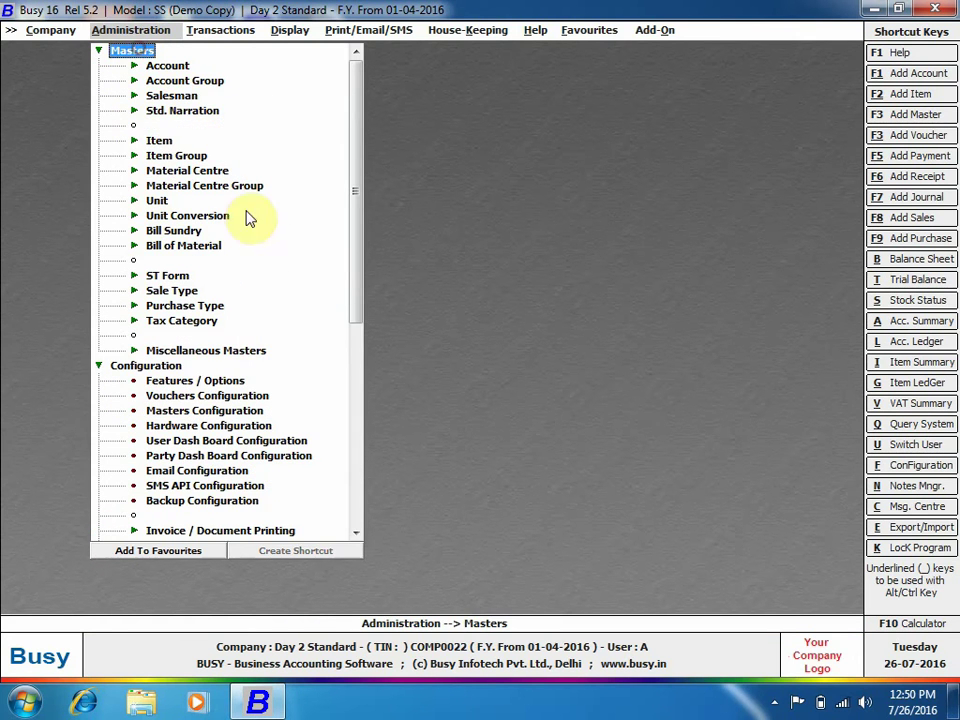
left_click(181, 100)
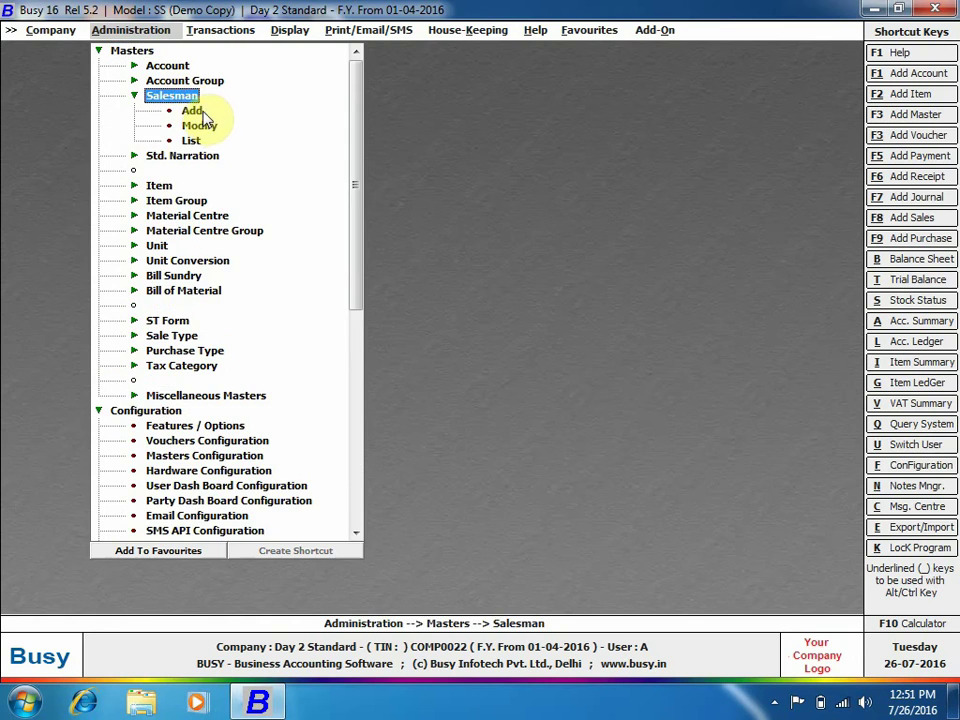
left_click(200, 111)
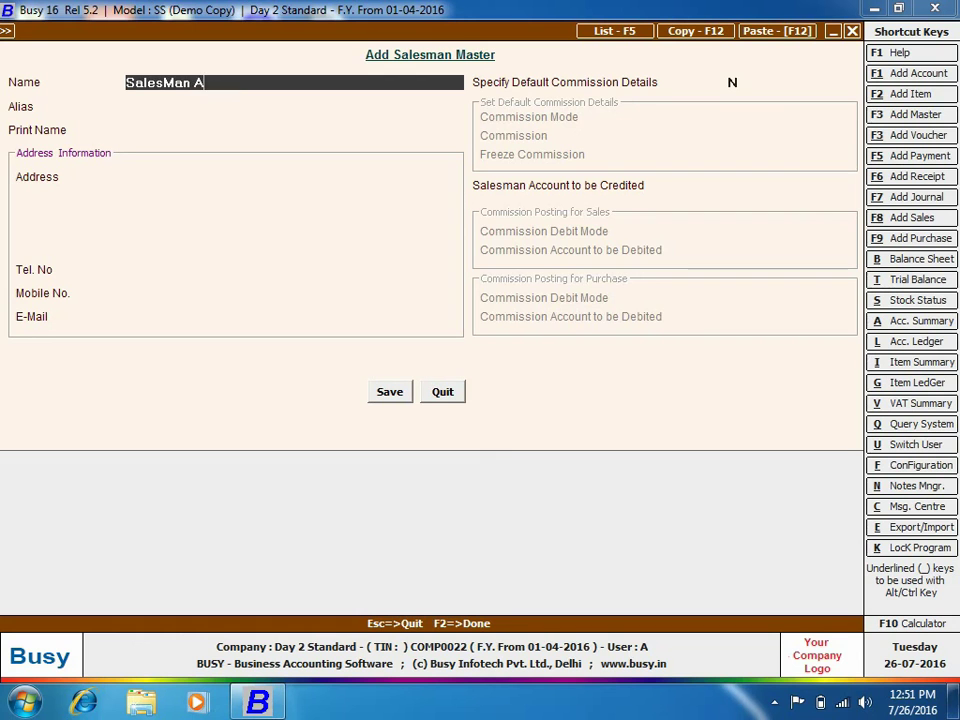
key("Return")
key("Return")
key("Return")
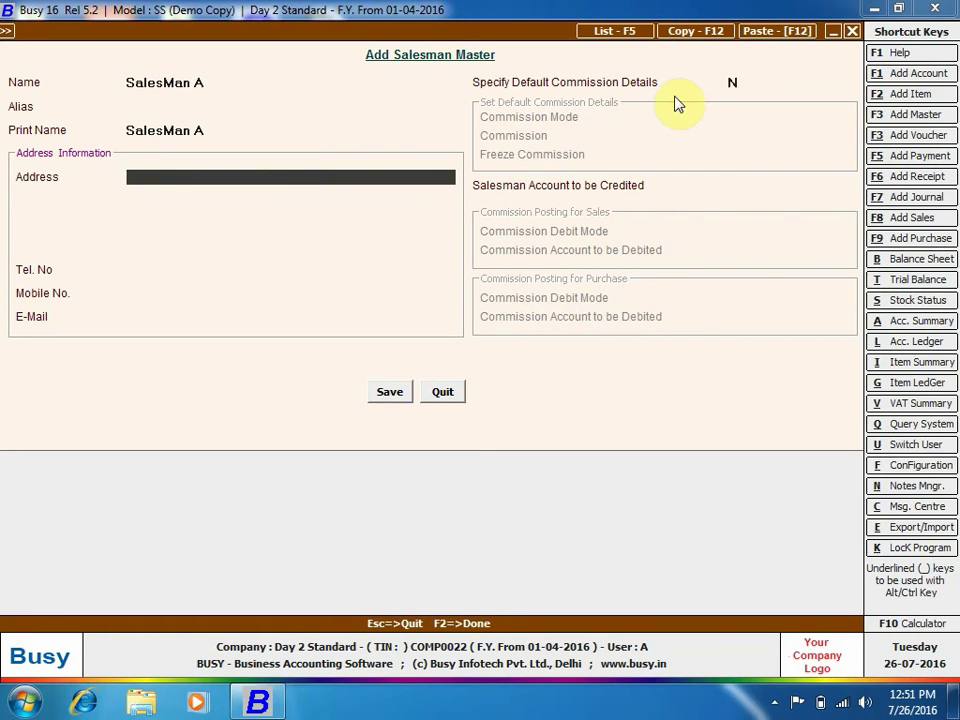
Set Specify Default Commission Details to Y with Percentage mode, 10% commission and Freeze Commission N
left_click(734, 83)
type("y")
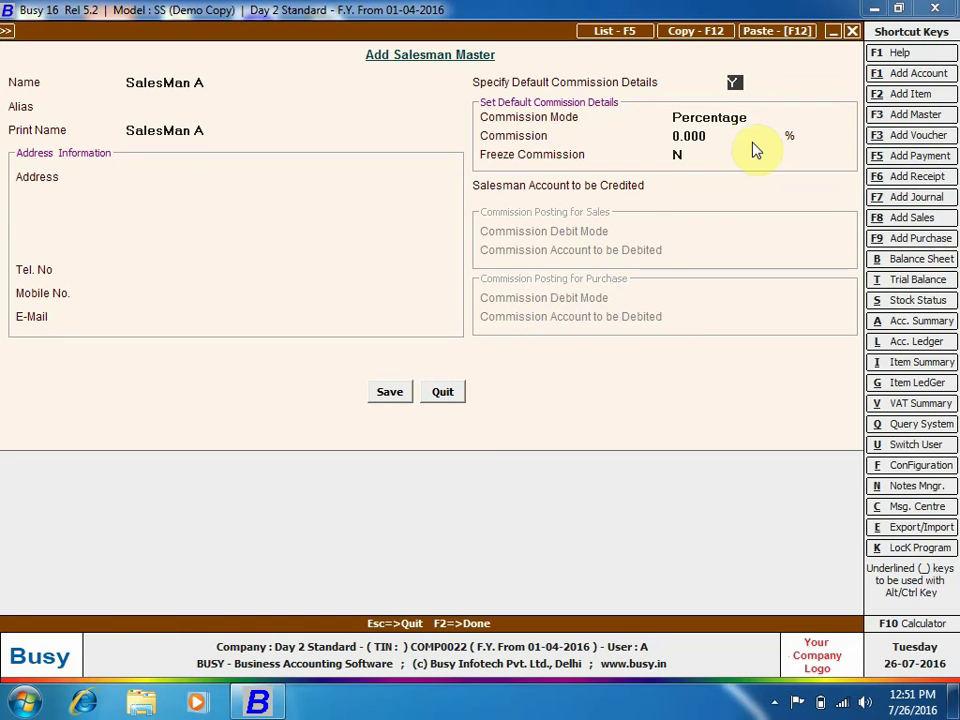
key("Return")
left_click(757, 141)
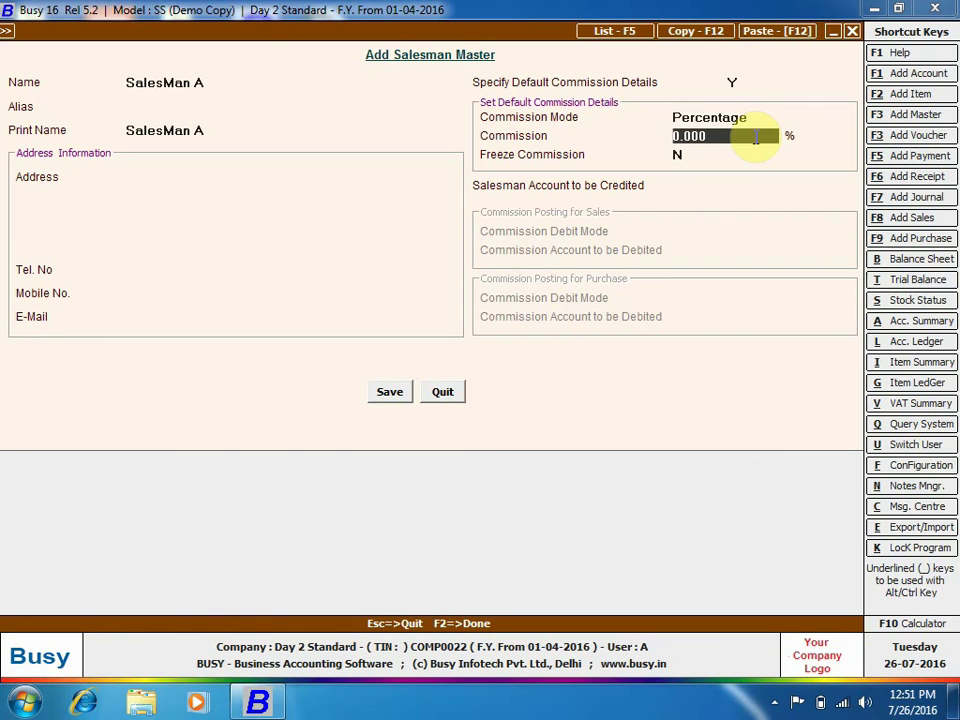
type("10")
key("Return")
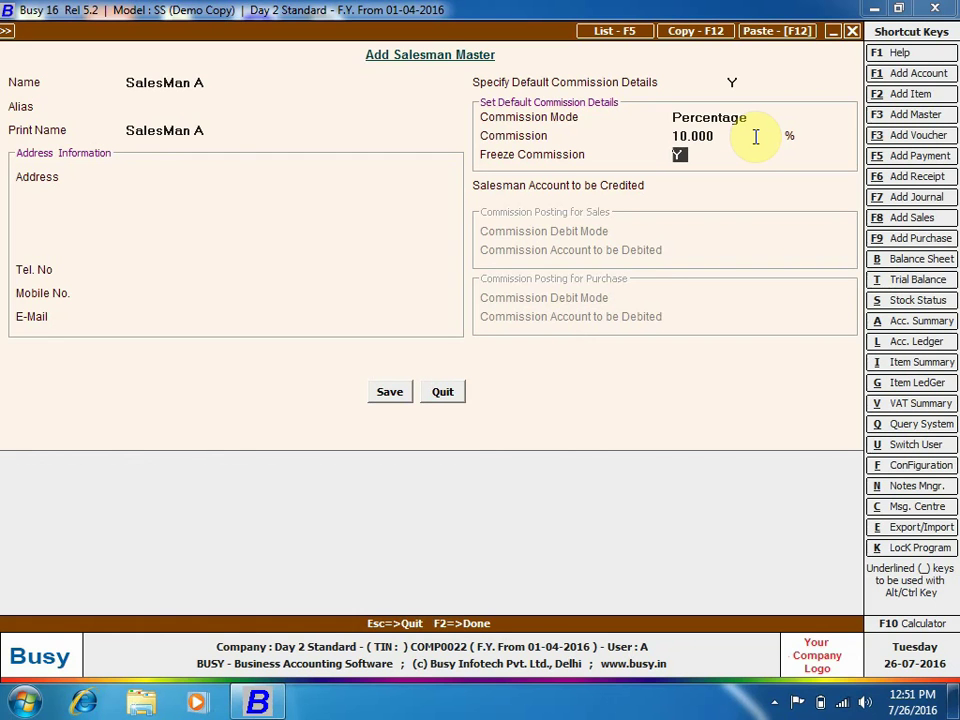
key("Return")
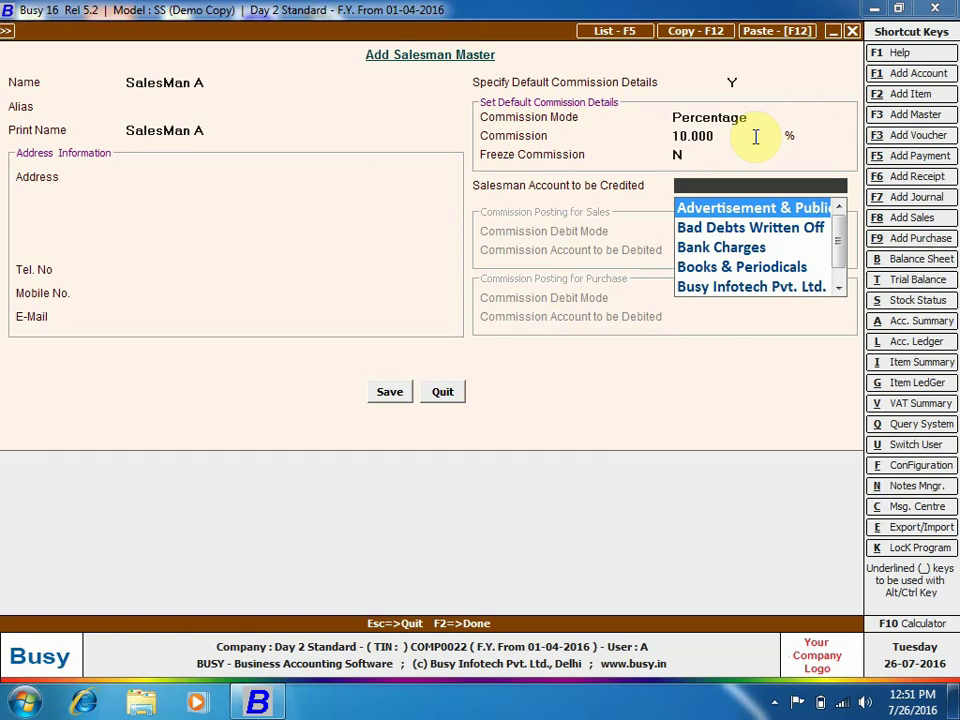
Create a new account named SalesMan A with ledger type General Ledger as the salesman account to be credited
key("F3")
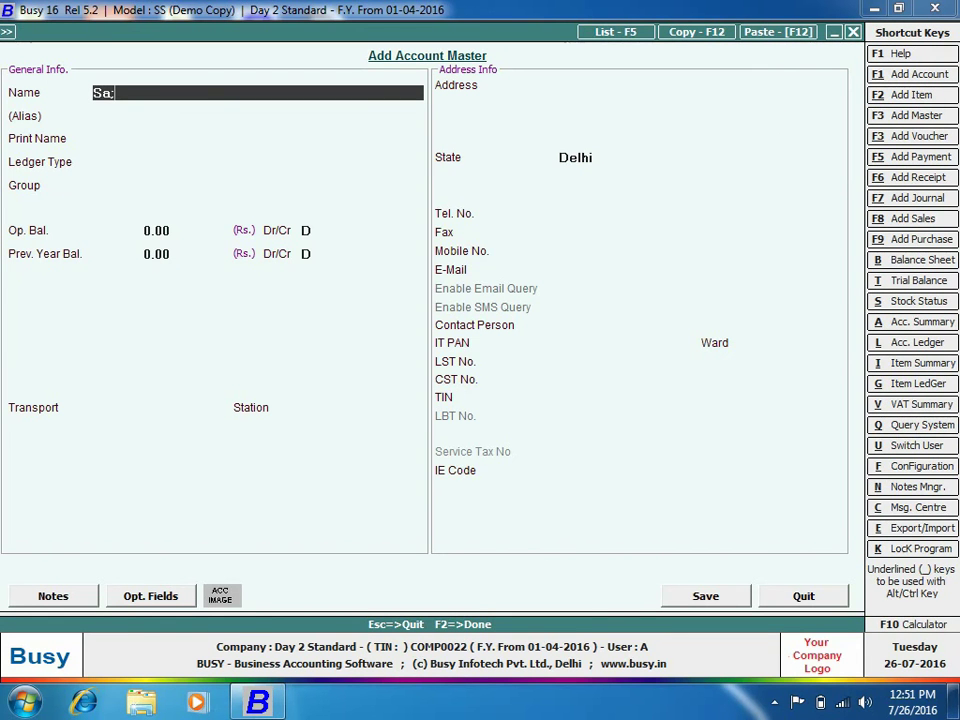
type("SalesMan A")
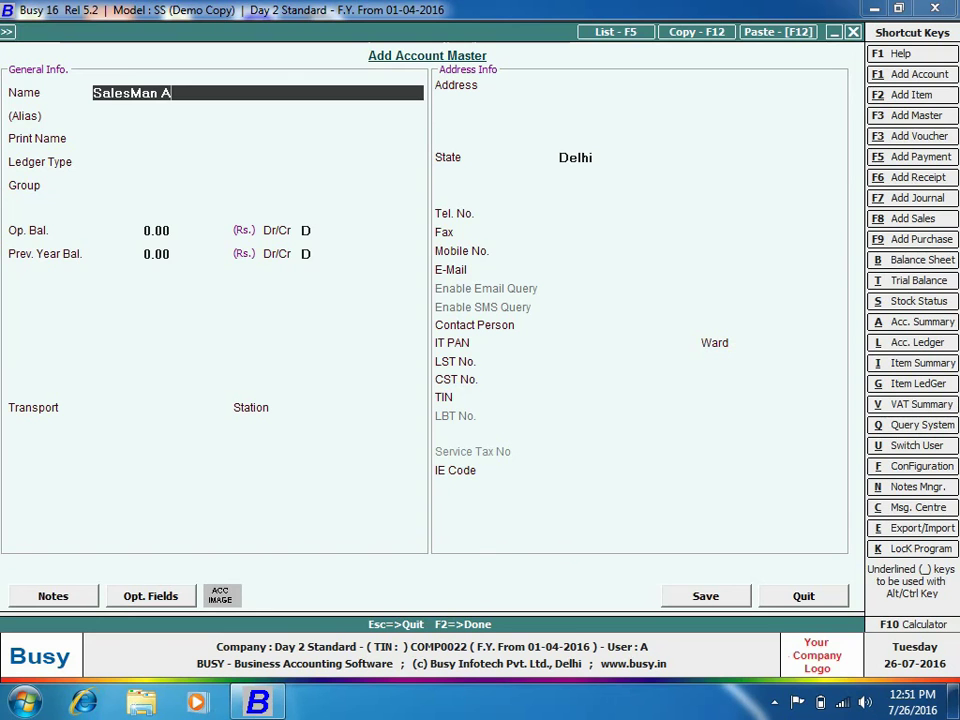
key("Return")
key("Return")
key("Return")
key("Return")
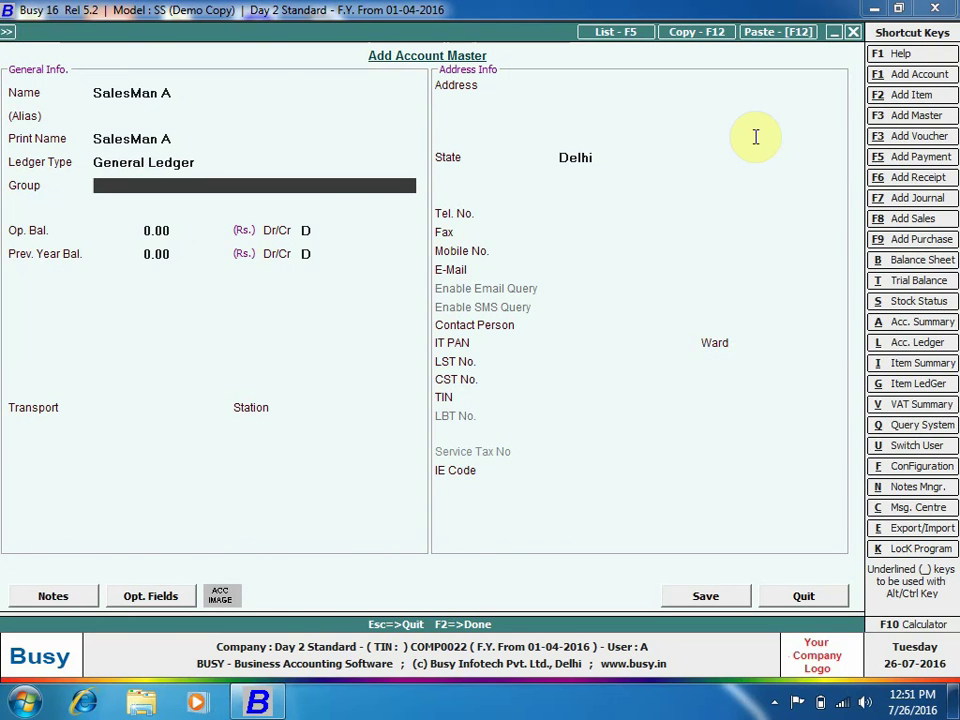
type("sund")
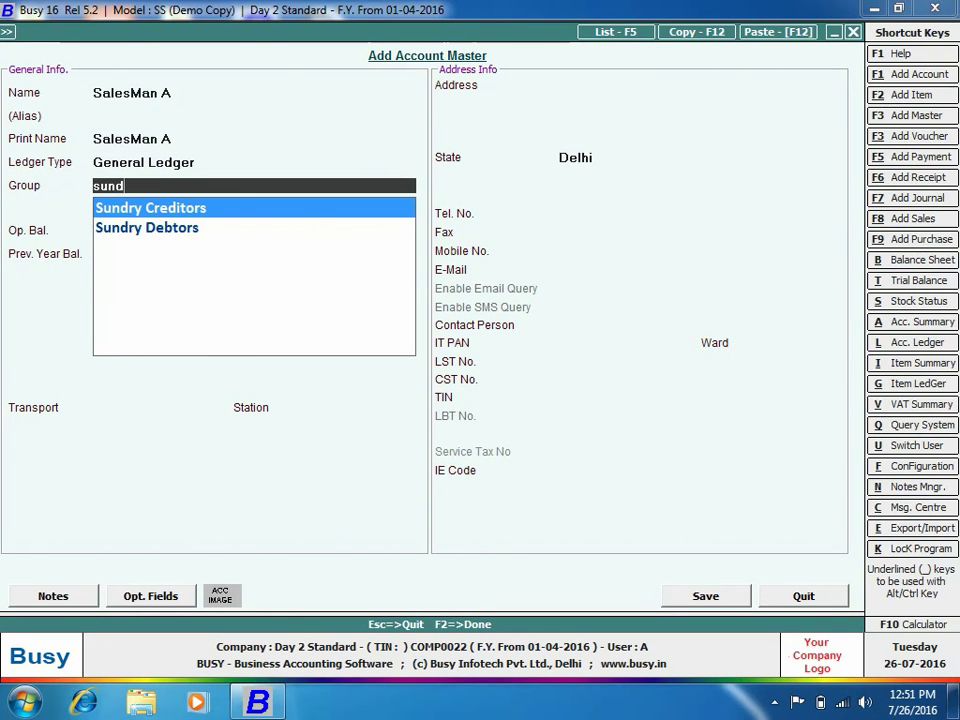
key("Down")
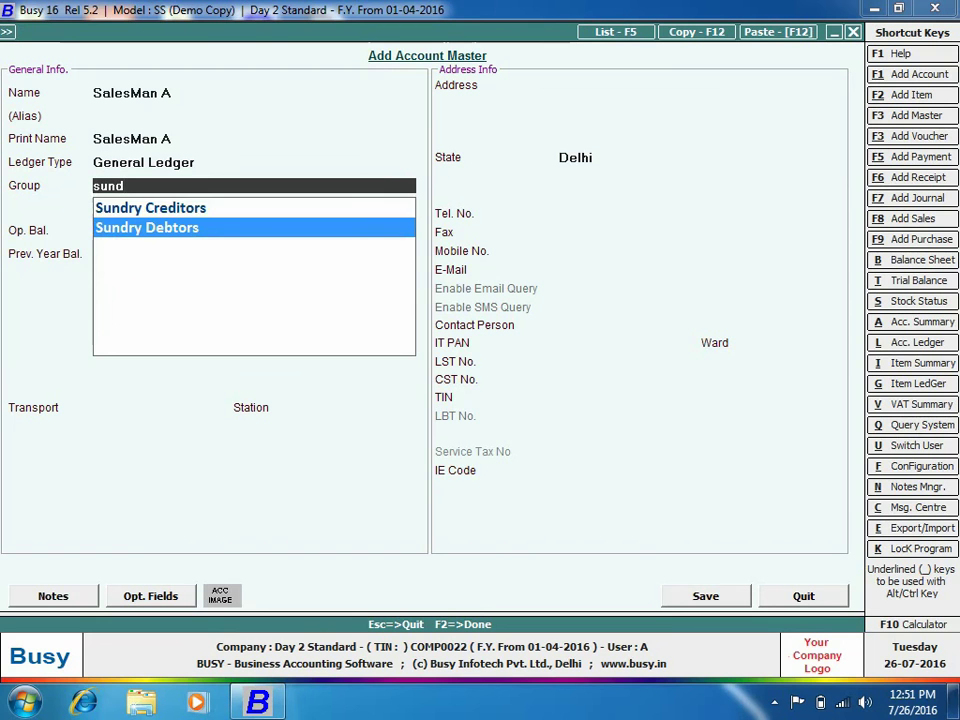
key("Return")
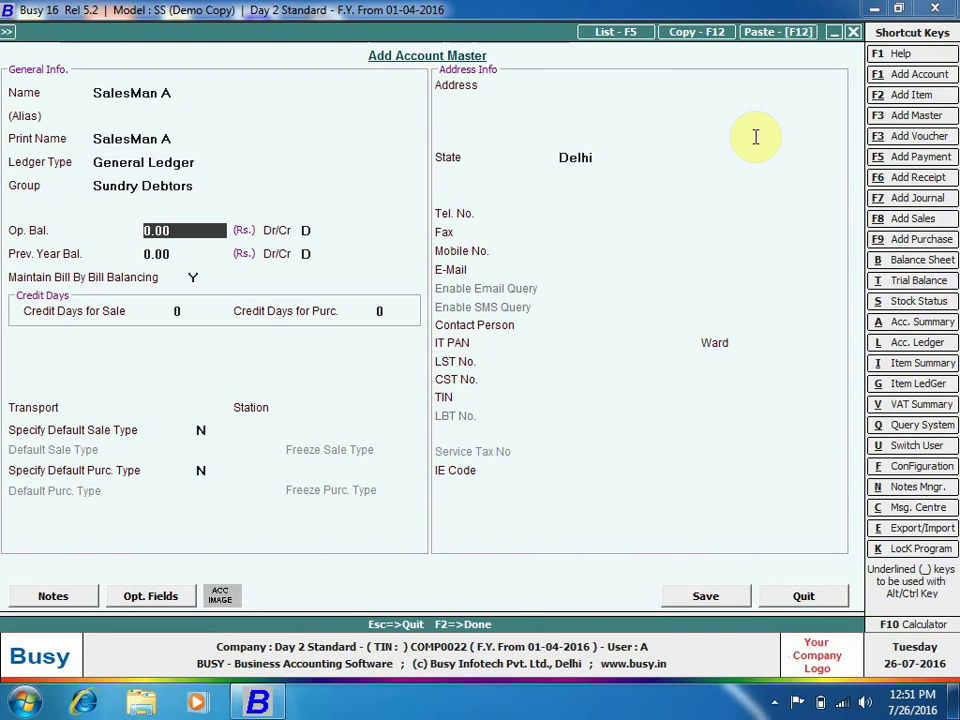
key("Up")
key("BackSpace")
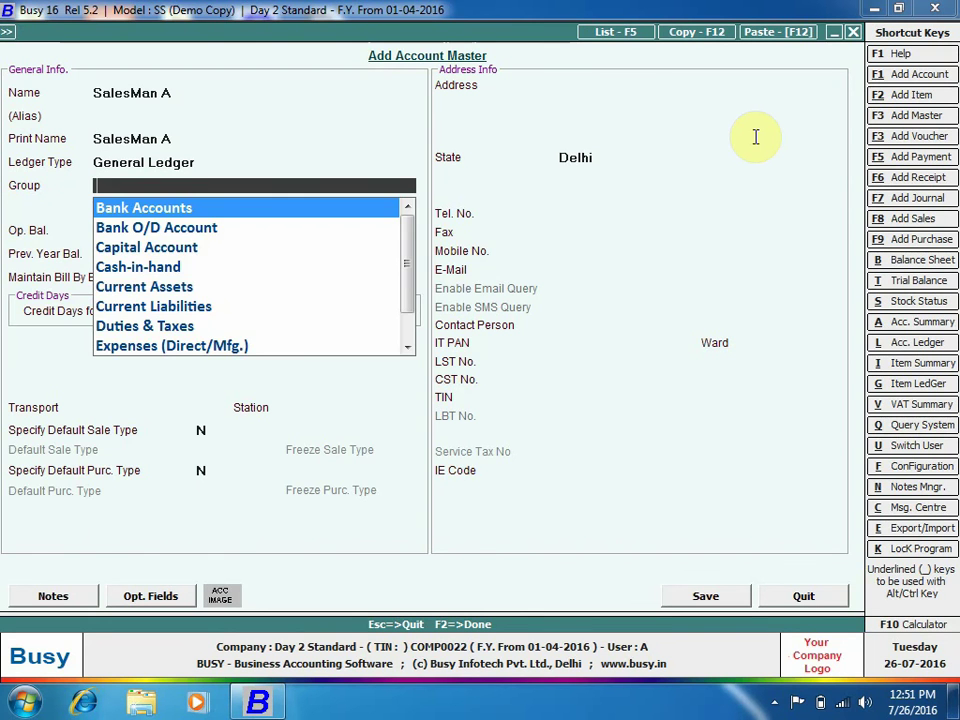
Assign the new account to the Sundry Creditors group, then save both the account and the salesman master
type("sun")
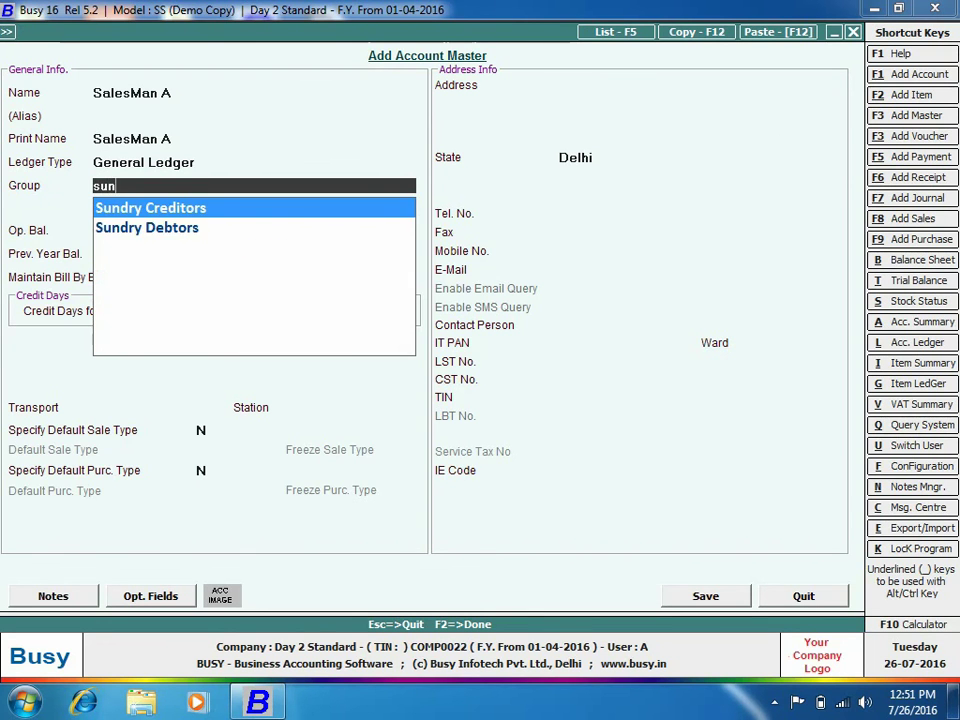
key("Return")
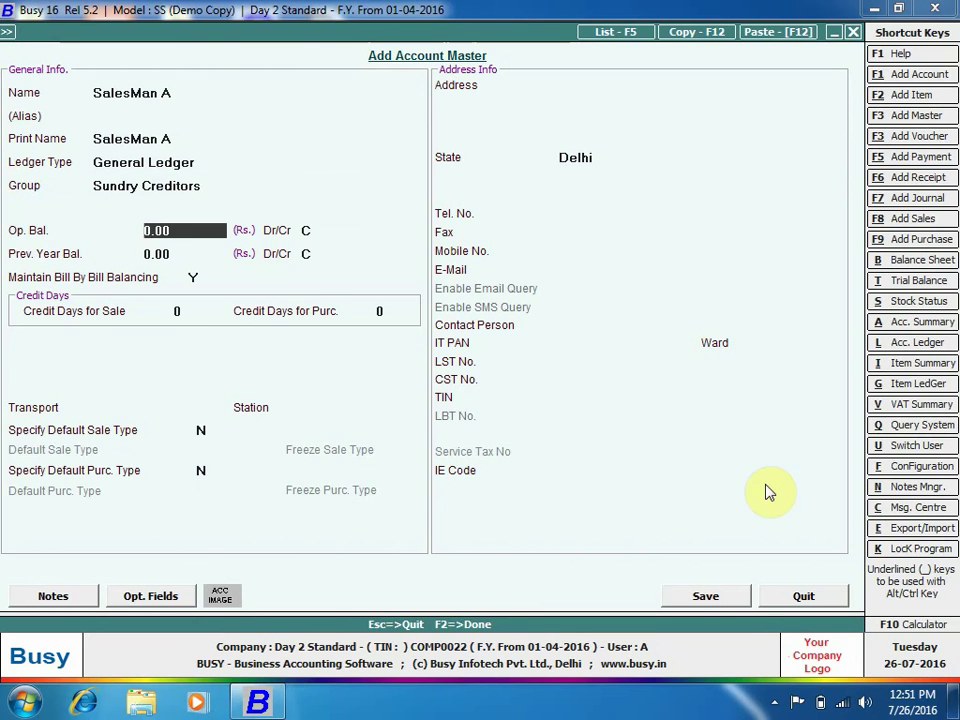
left_click(735, 598)
left_click(199, 579)
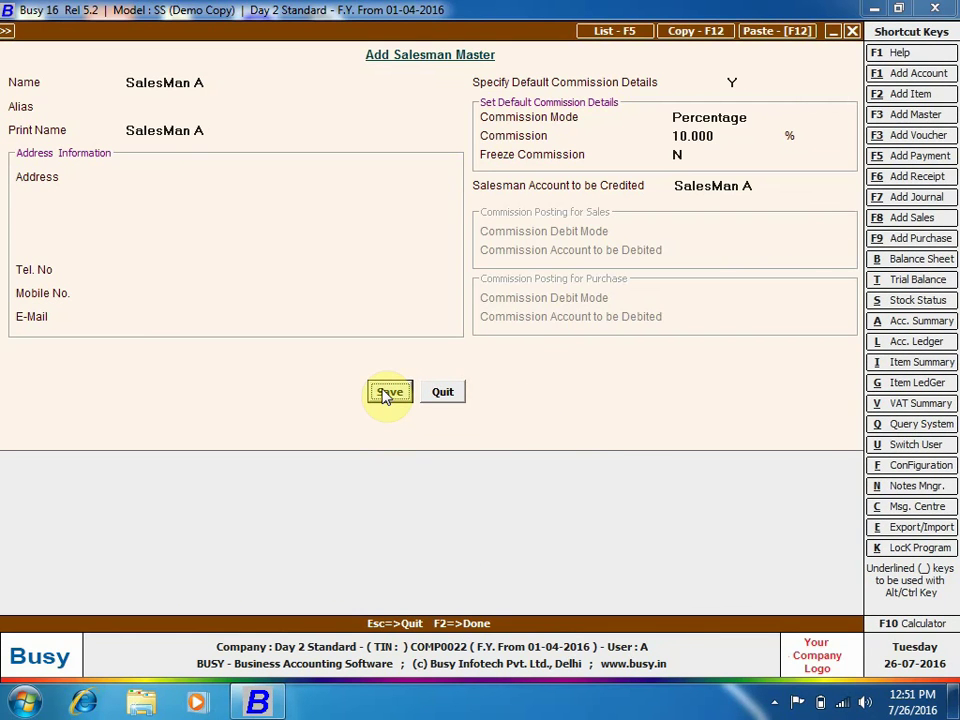
left_click(386, 394)
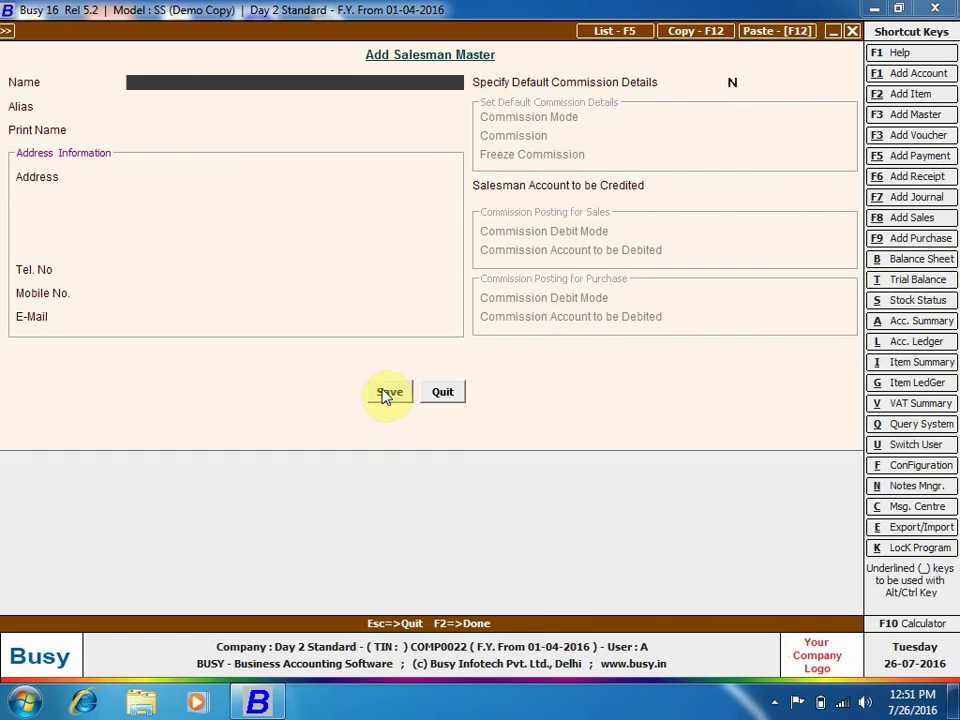
left_click(440, 392)
Start a new sales voucher with sale type C/C-Form, party Busy Infotech Pvt. Ltd. and material centre Main Store
left_click(236, 32)
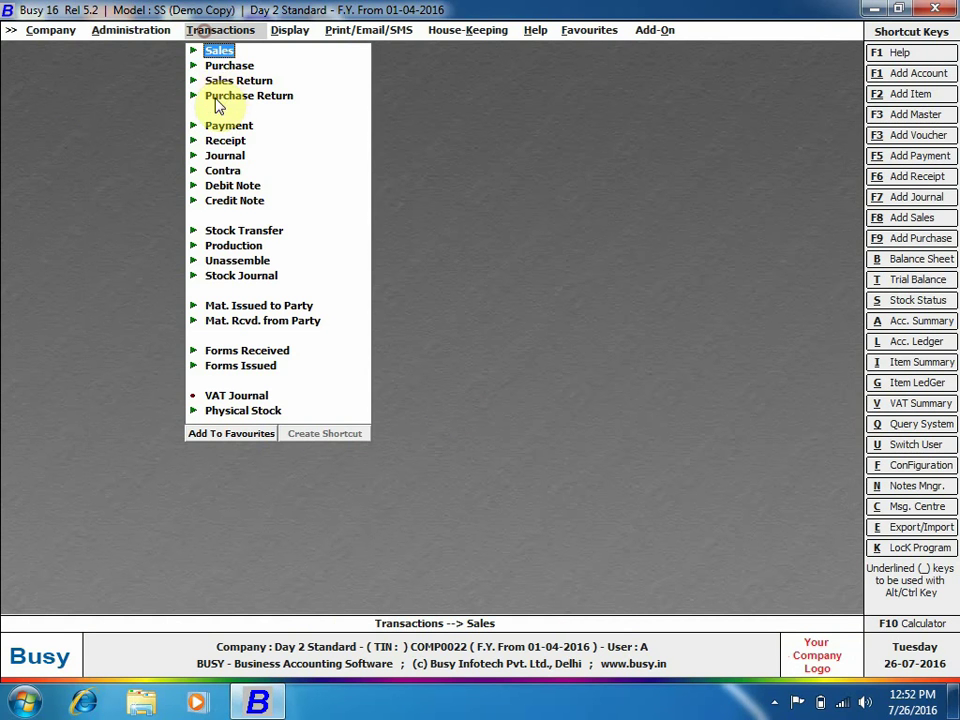
left_click(220, 50)
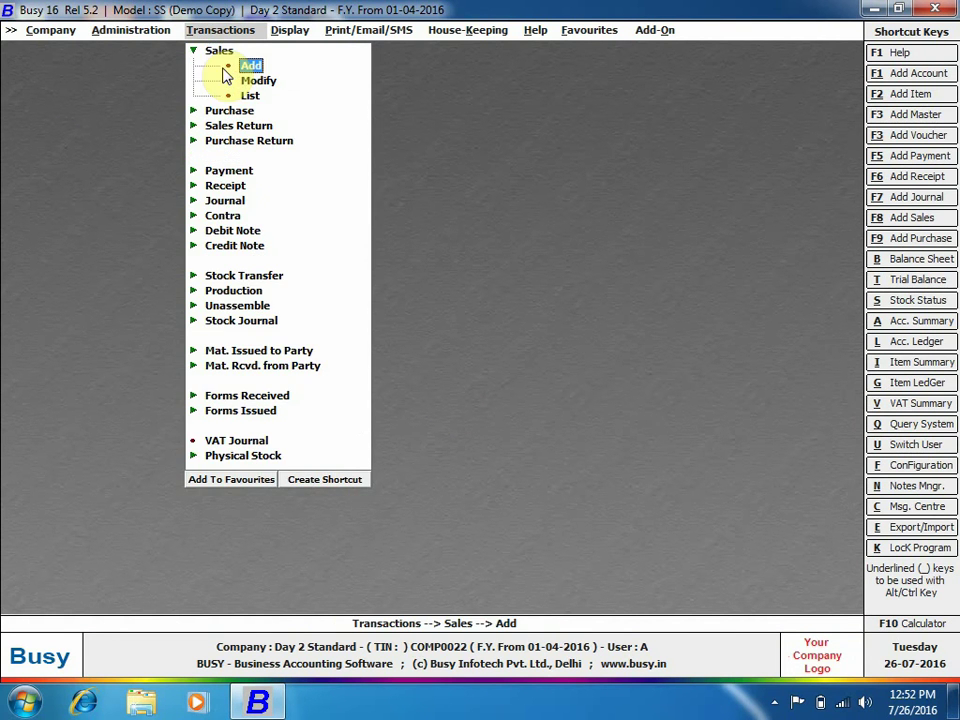
left_click(221, 68)
key("Return")
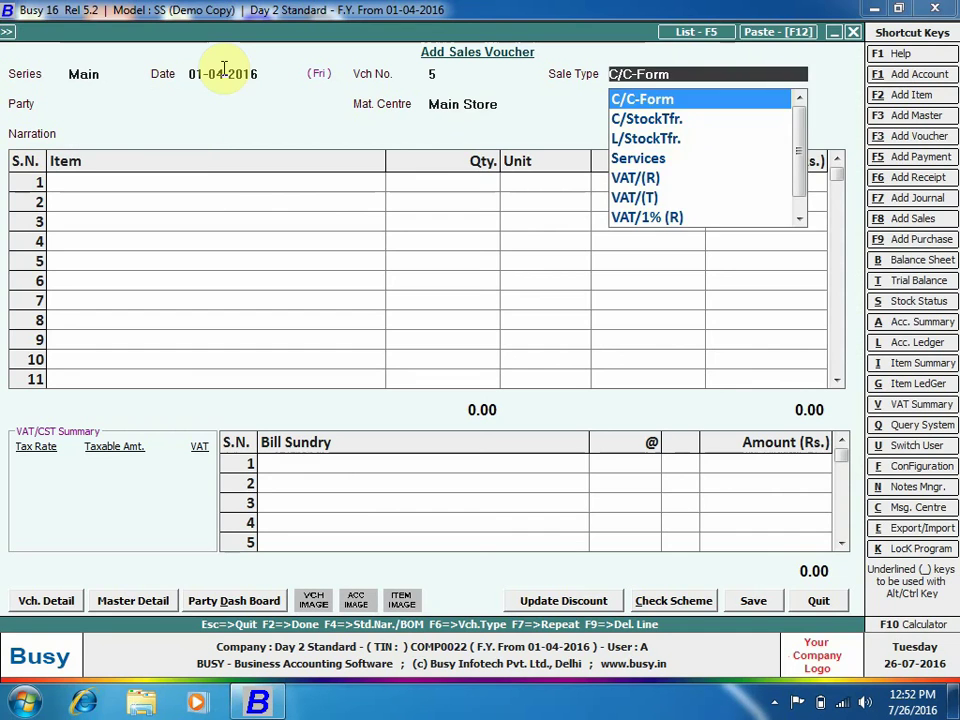
key("Return")
key("Return")
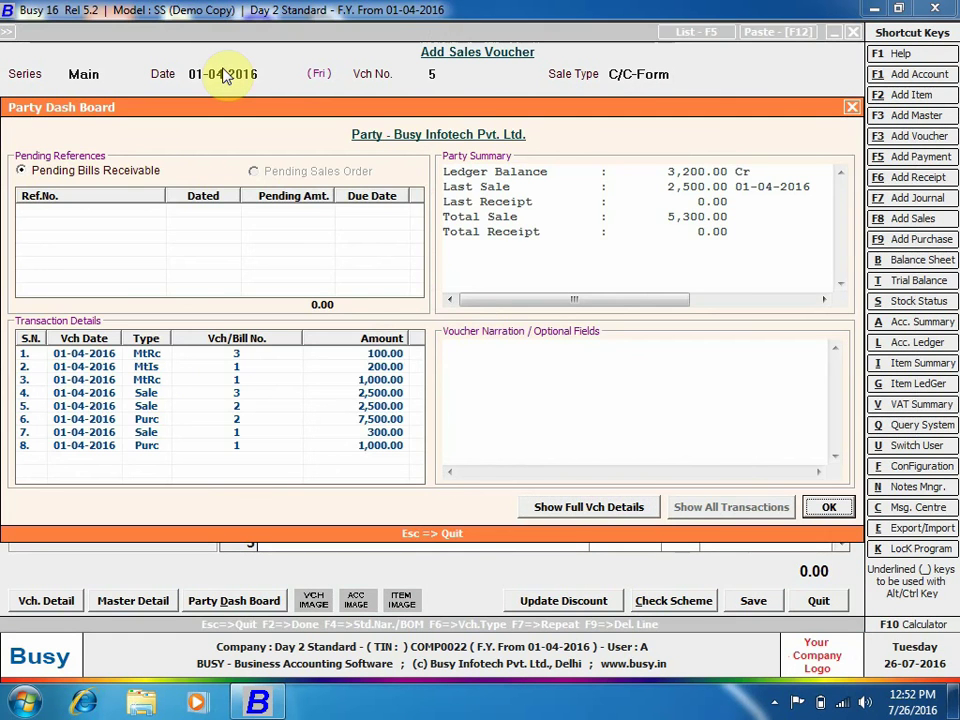
key("Return")
key("Return")
key("Return")
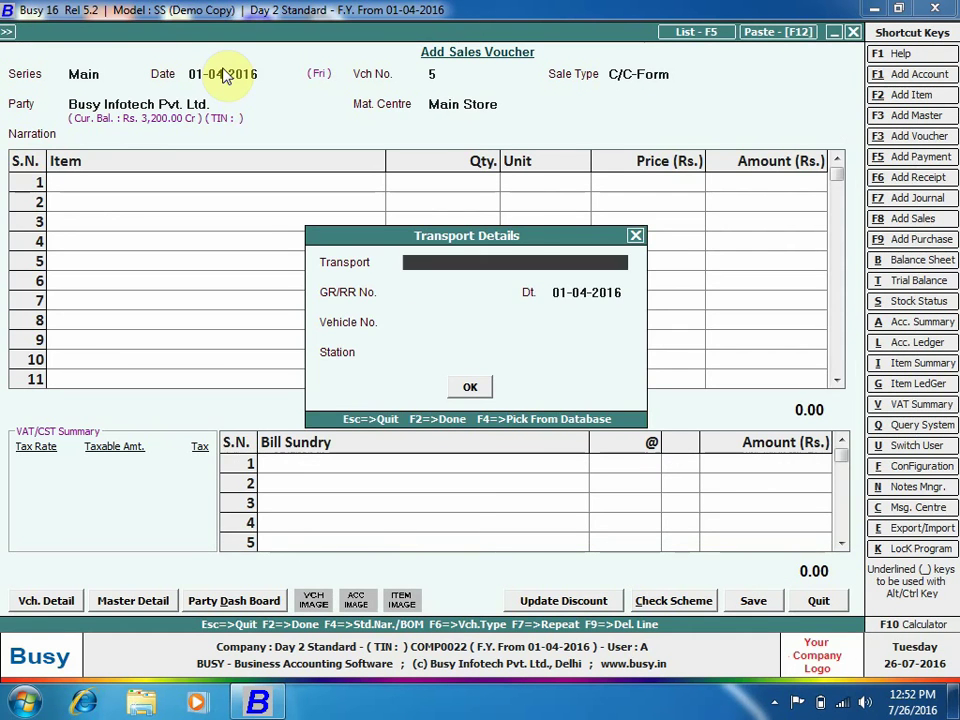
Leave the transport details blank and add Chocolates as the voucher's first item
key("Return")
key("Return")
key("Return")
key("Return")
key("Return")
key("Return")
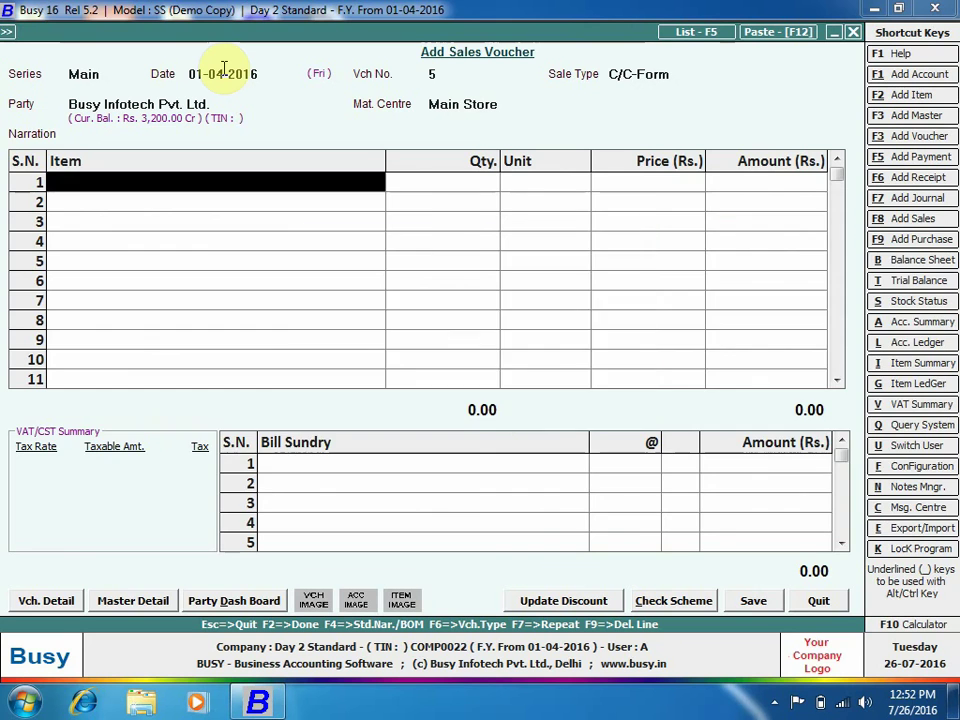
key("Return")
key("Return")
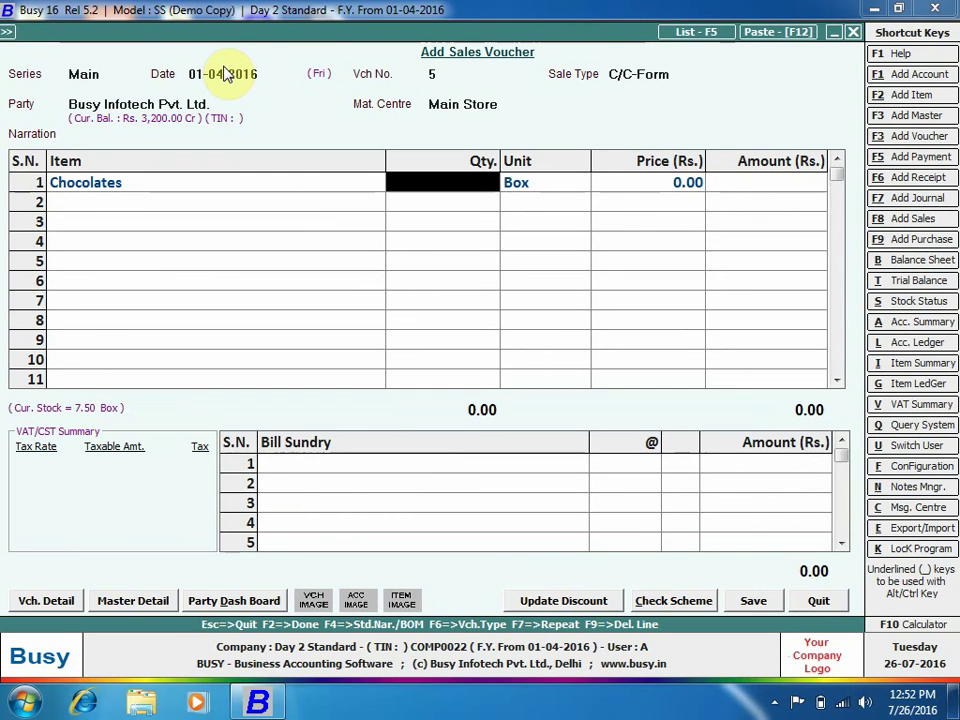
From the voucher, open the Salesman / Broker Configuration in the Accounts features to review its options
key("alt+f")
key("Return")
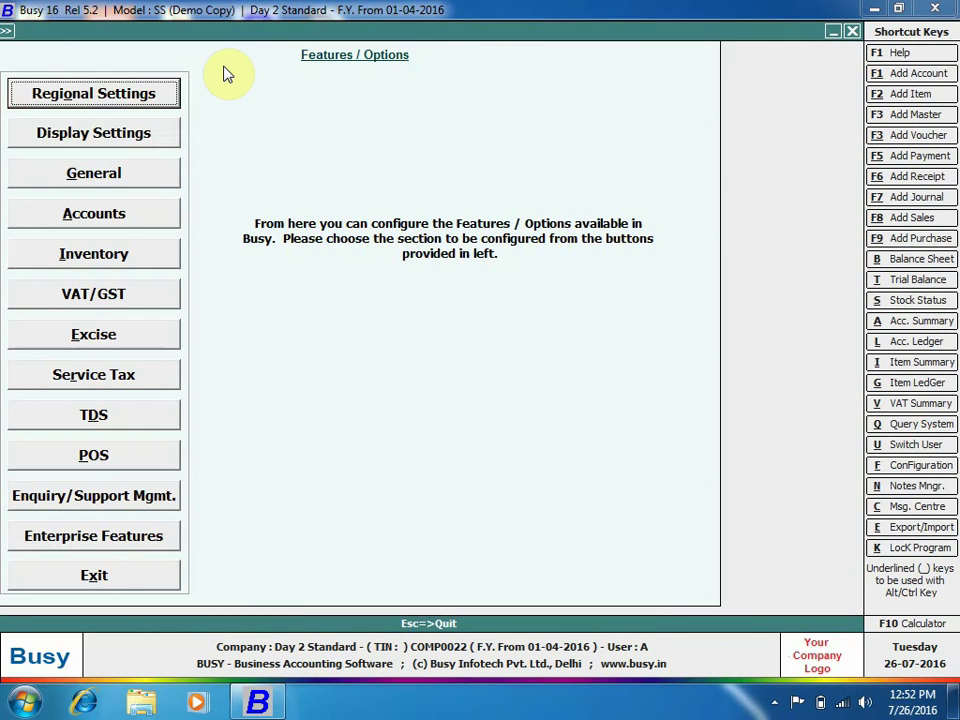
key("Down")
key("Down")
key("Down")
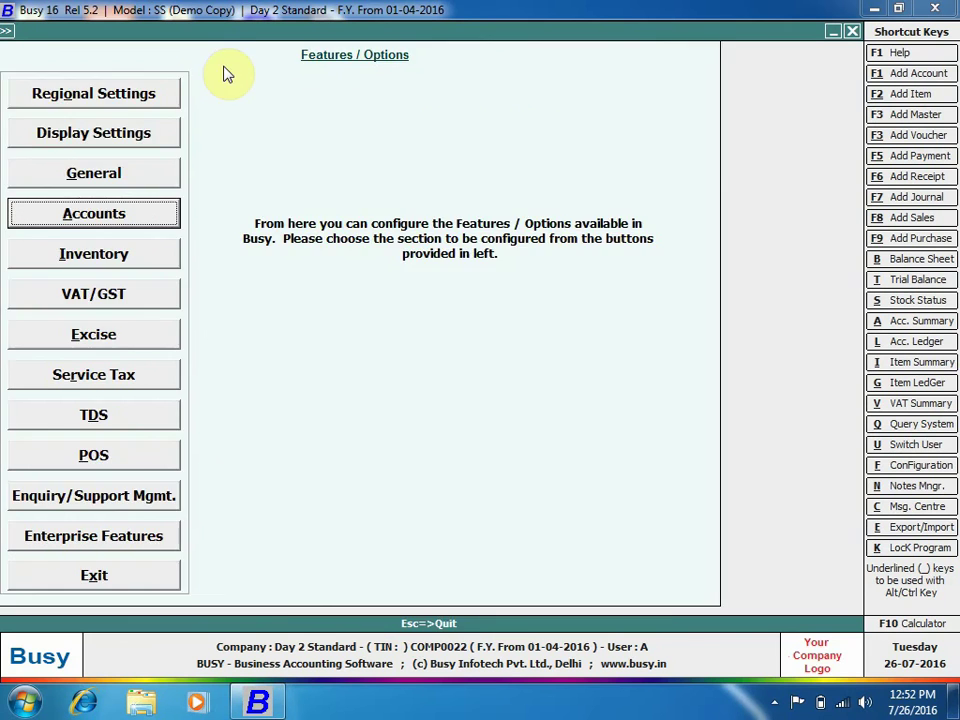
key("Return")
left_click(596, 118)
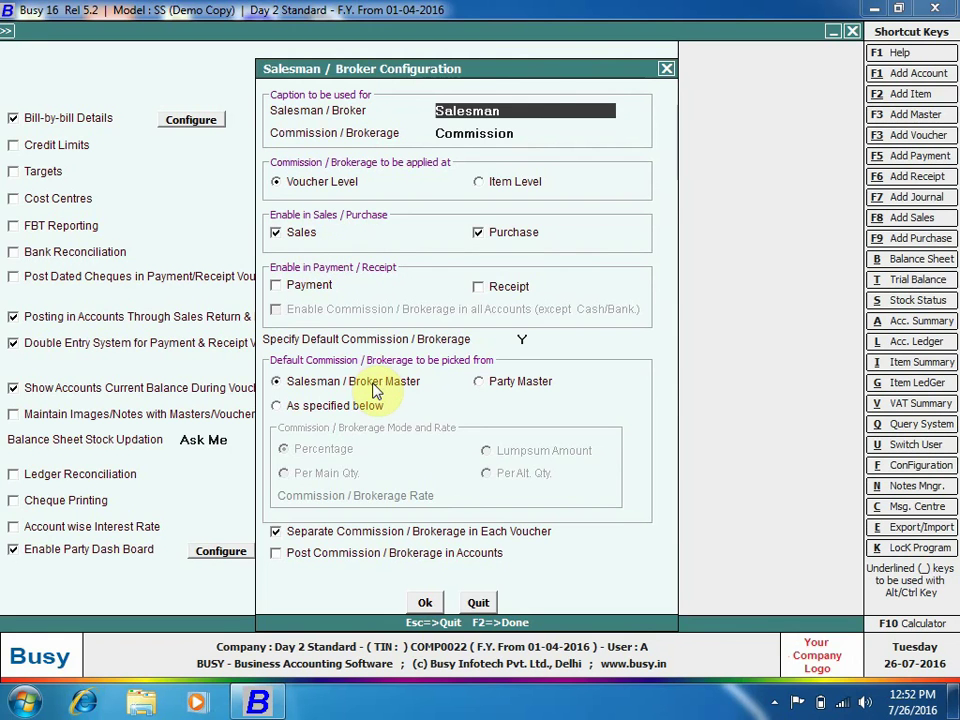
Accept the salesman configuration, save the Accounts settings and return to the sales voucher
left_click(421, 601)
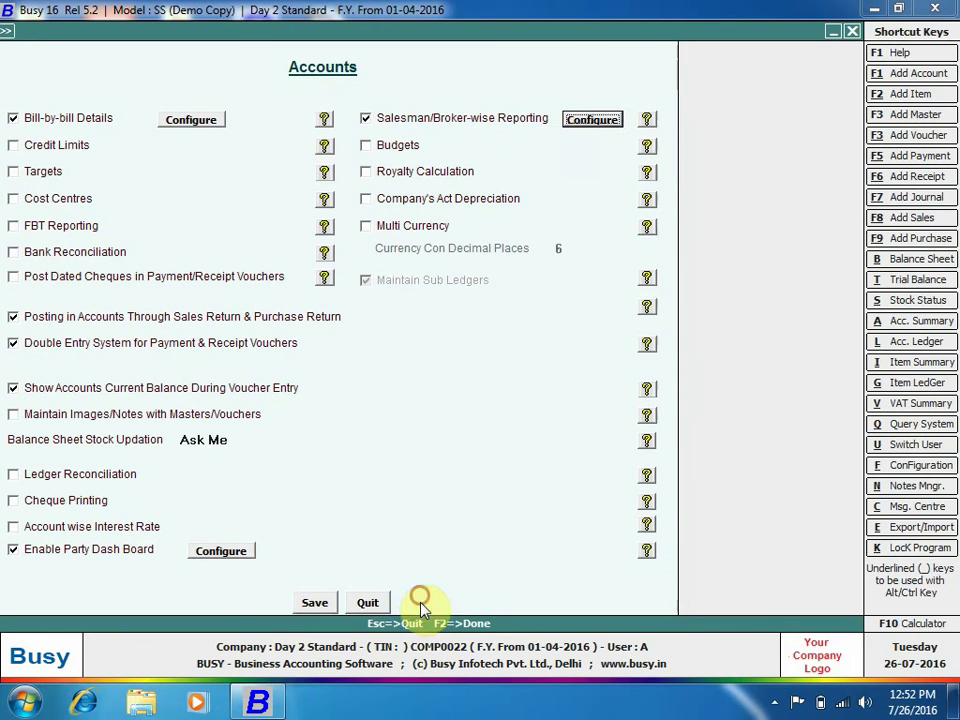
left_click(315, 602)
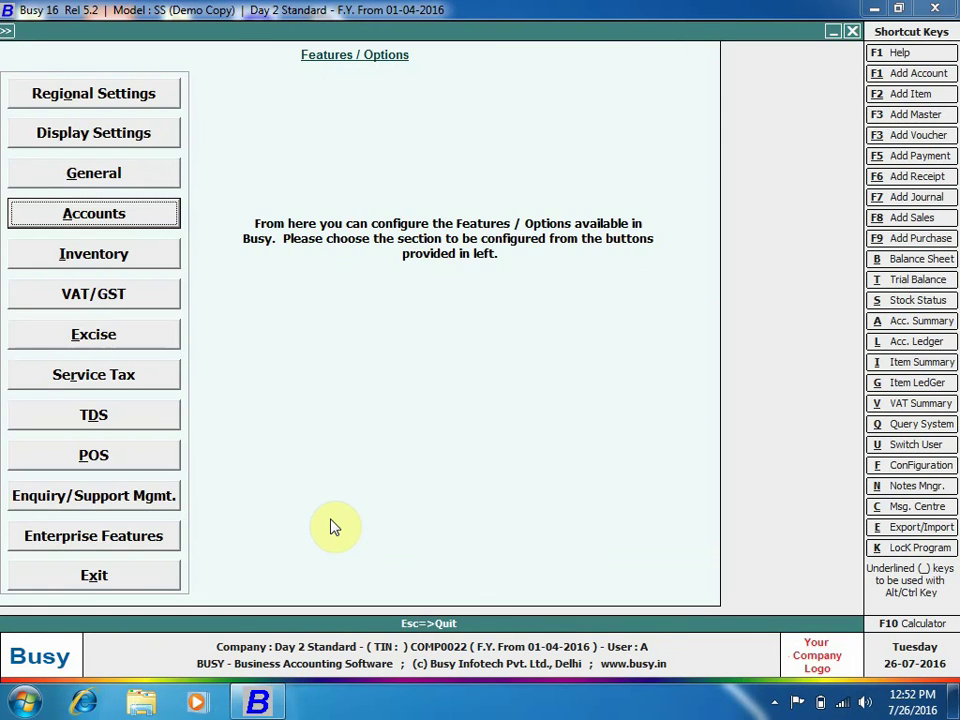
key("Escape")
key("Escape")
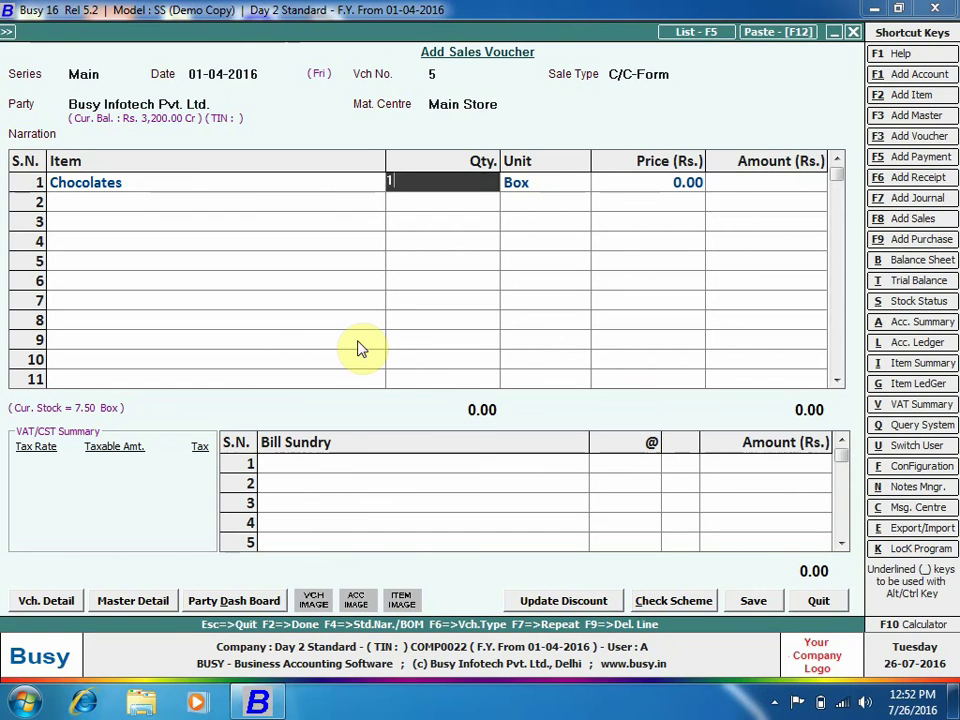
Enter 10 boxes of Chocolates at a price of 1000 and agree to continue with negative stock
type("0")
key("Return")
key("Return")
type("1000")
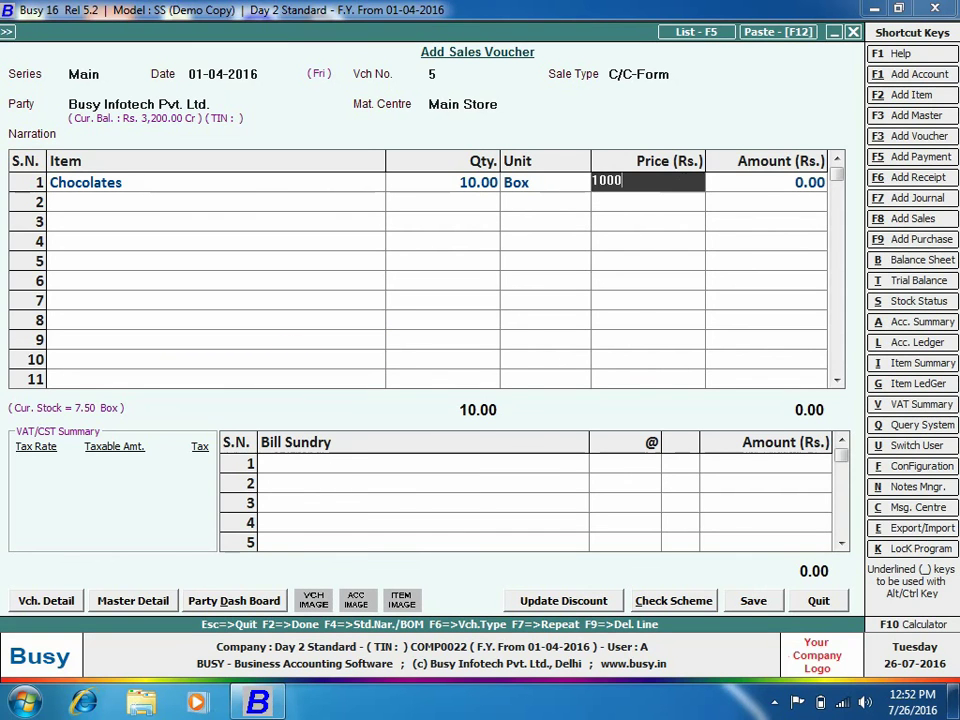
key("Return")
key("Return")
key("Return")
key("Return")
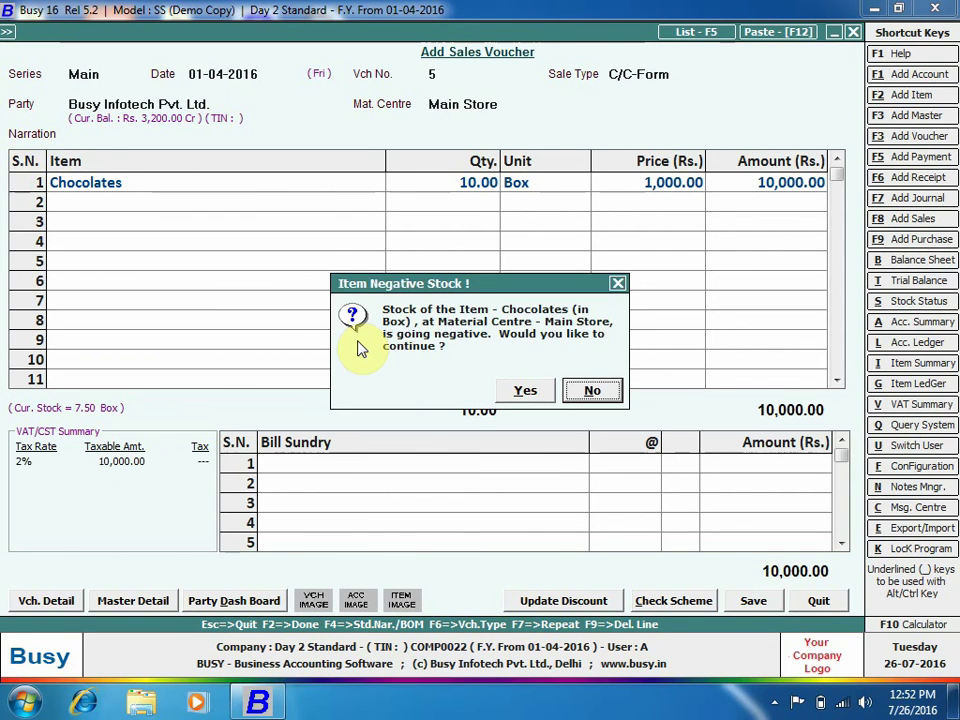
key("y")
key("y")
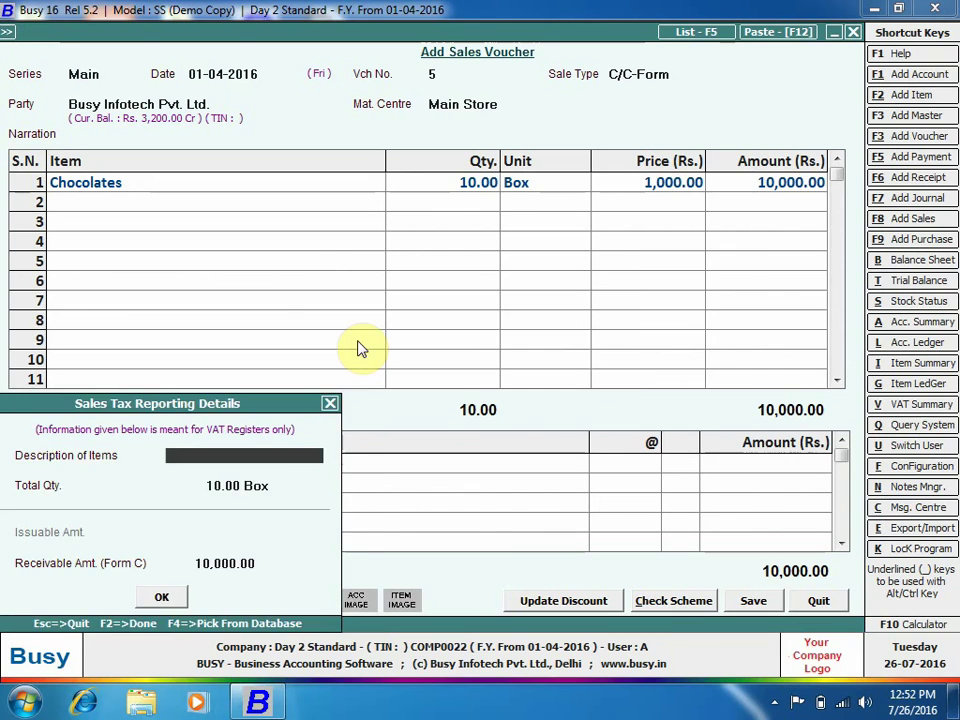
Accept the sales tax reporting details and specify SalesMan A for the voucher with percentage-mode commission of 10%
key("Return")
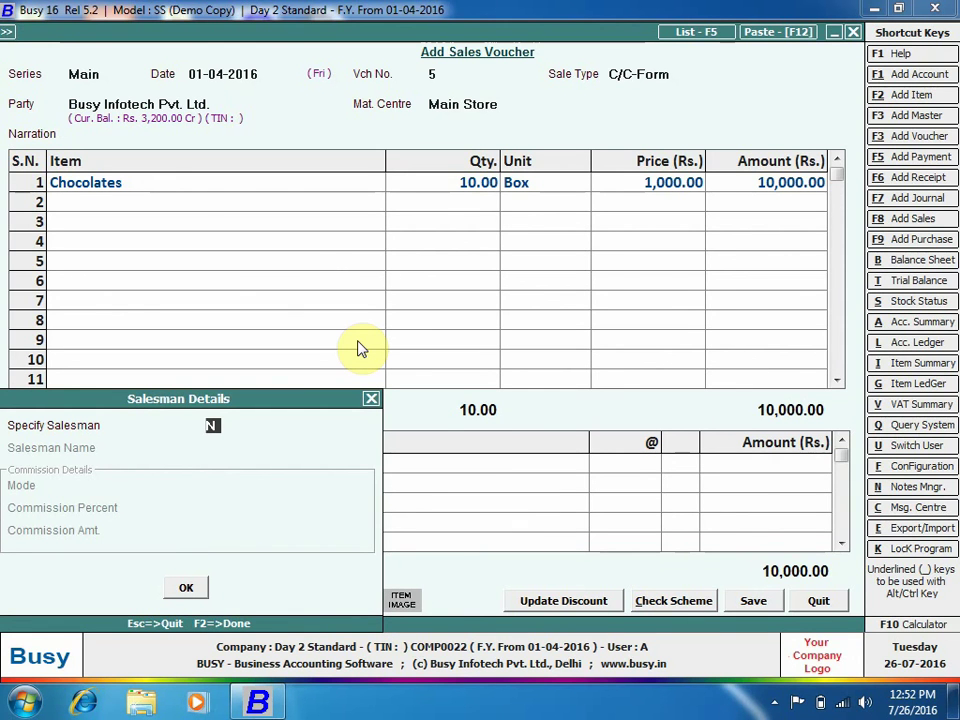
key("y")
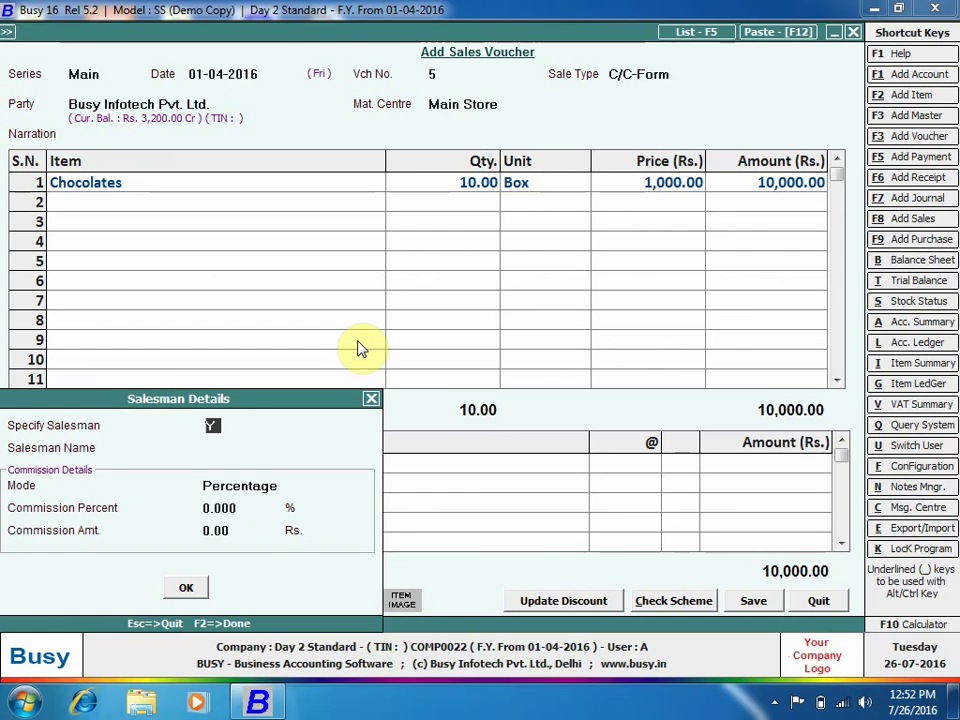
key("Return")
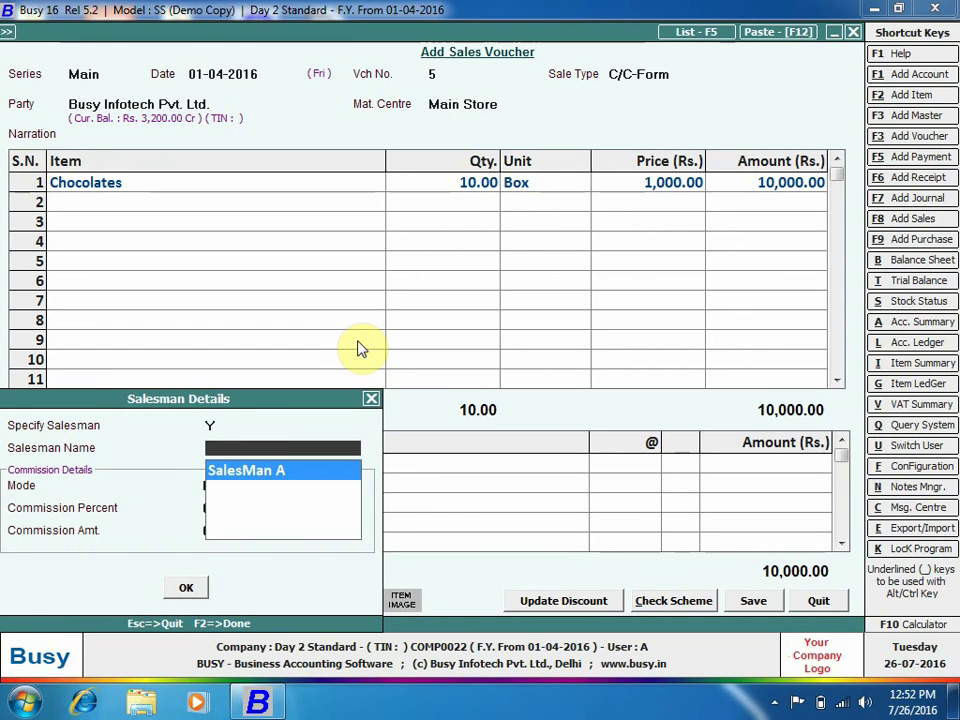
key("Return")
key("Return")
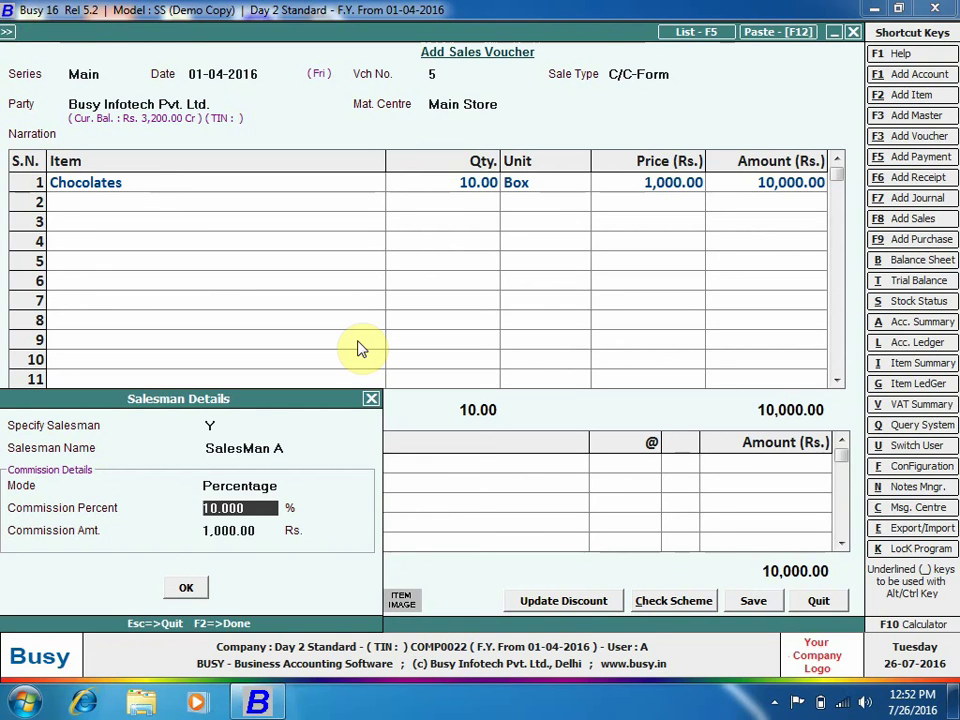
key("Return")
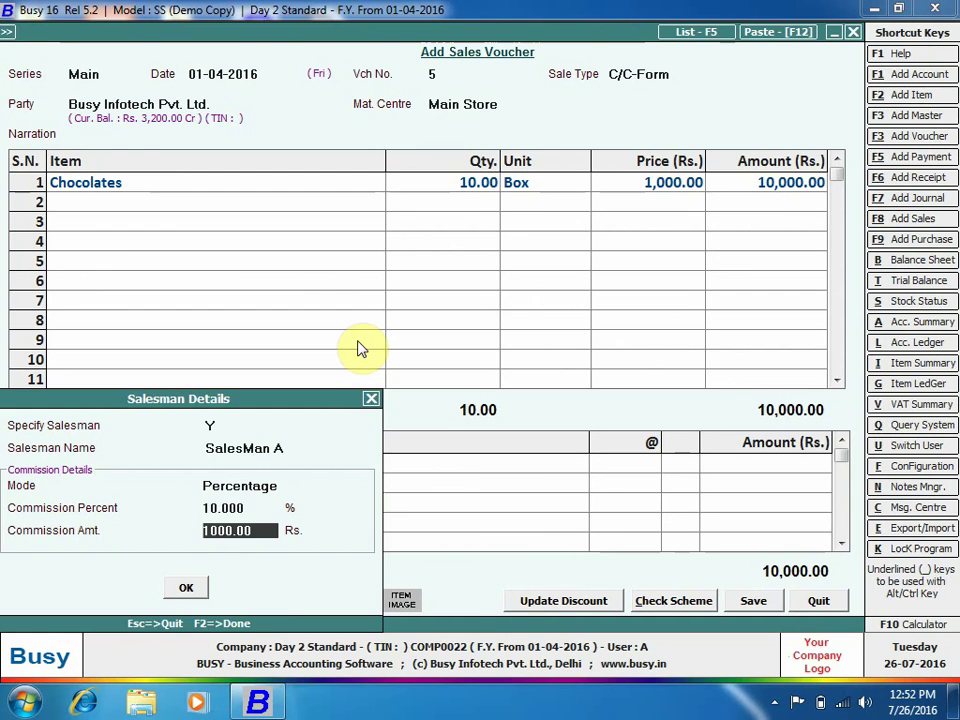
key("Return")
key("Return")
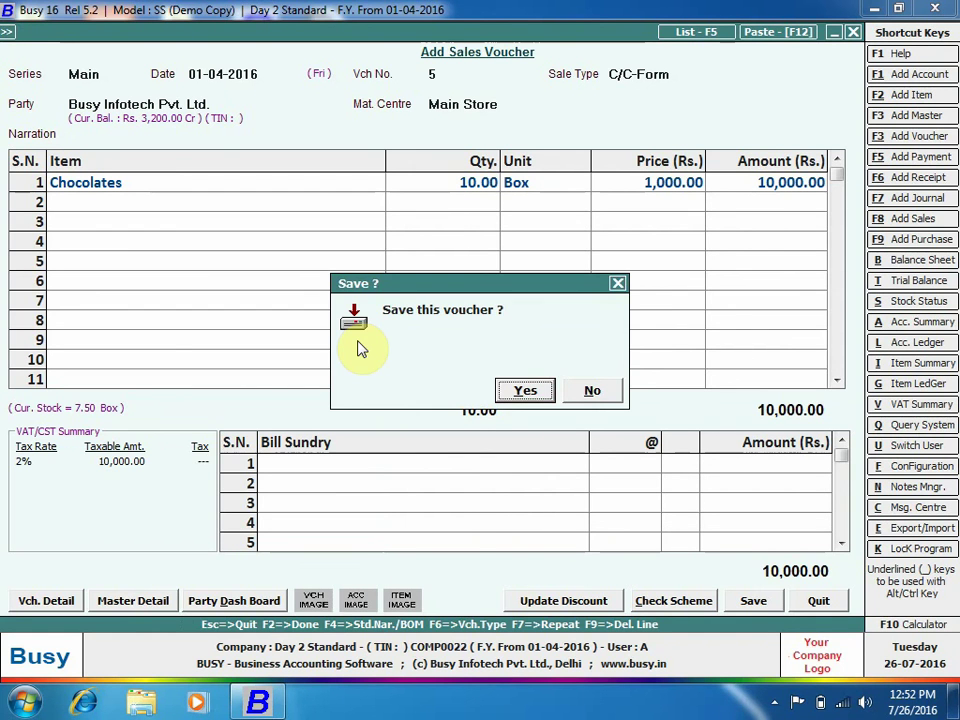
Save the sales voucher without printing the invoice and leave voucher entry
key("Return")
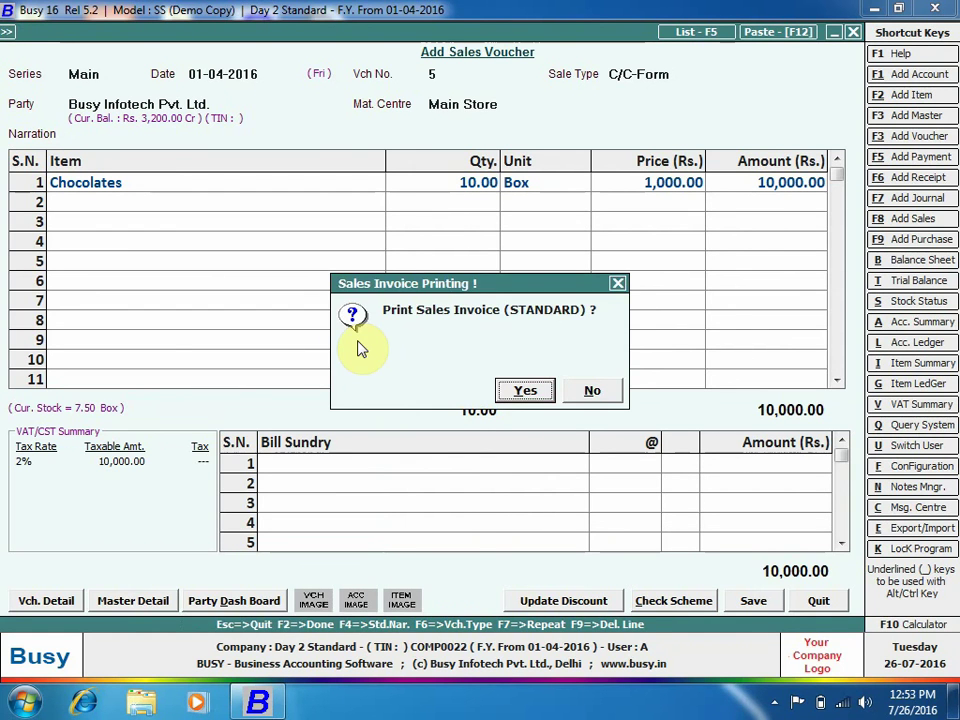
key("n")
key("Escape")
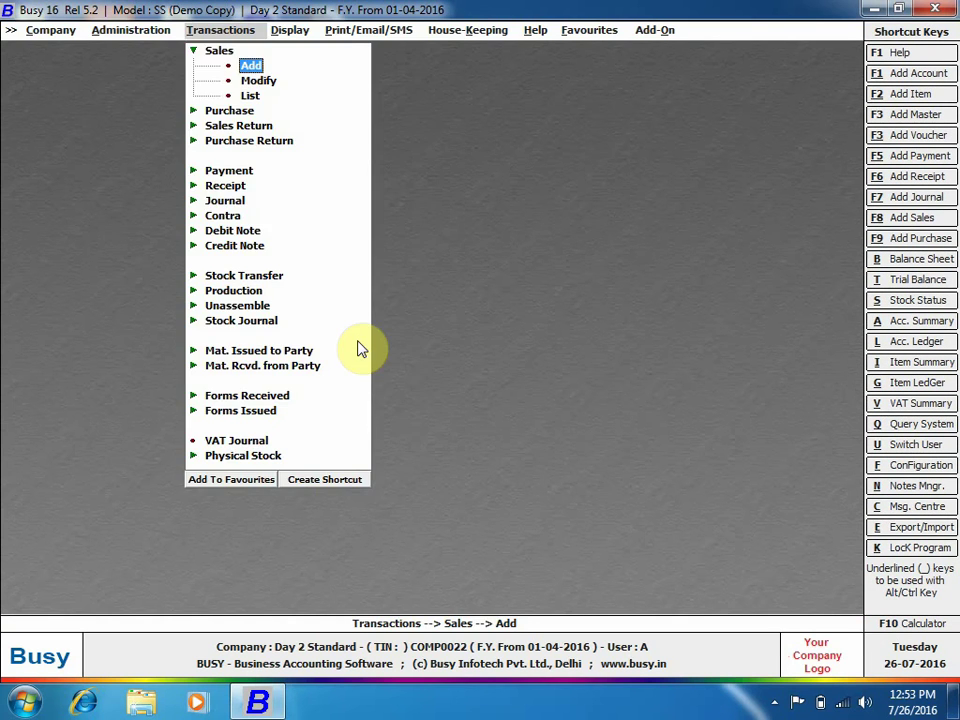
Generate the Commission Calculation report for one salesman, SalesMan A, for 01-04-2016, keeping the remaining default options
key("Right")
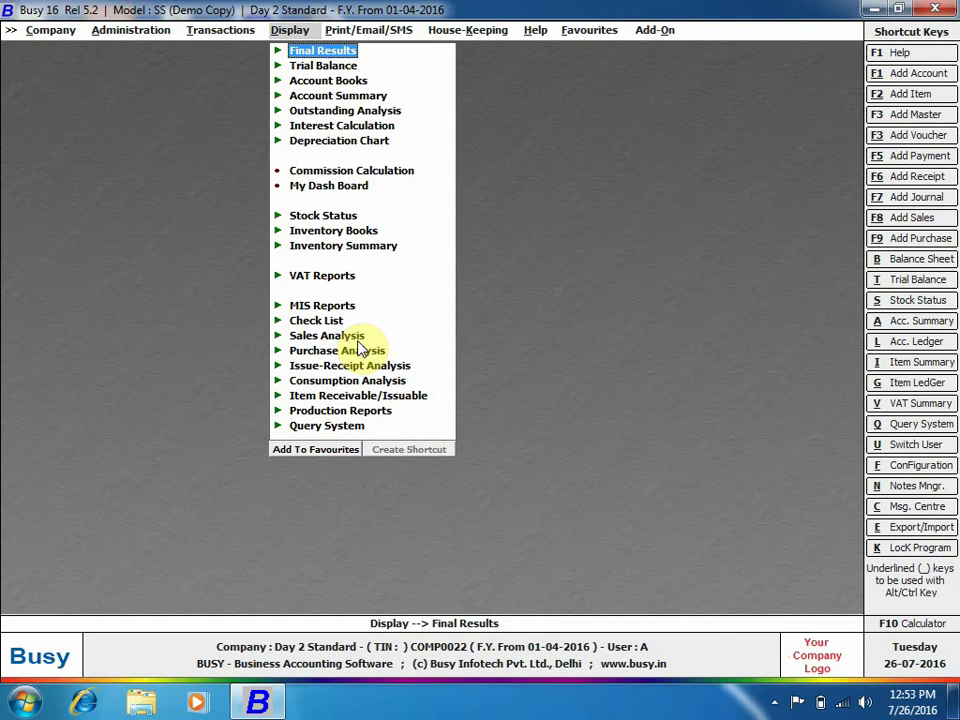
left_click(338, 172)
left_click(403, 382)
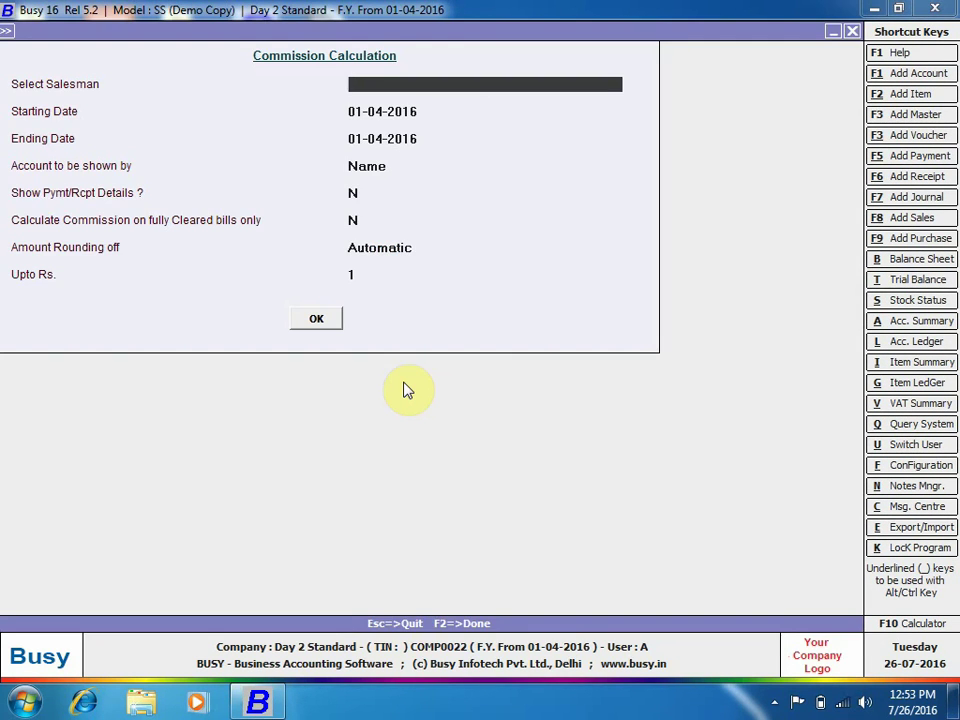
type("sM")
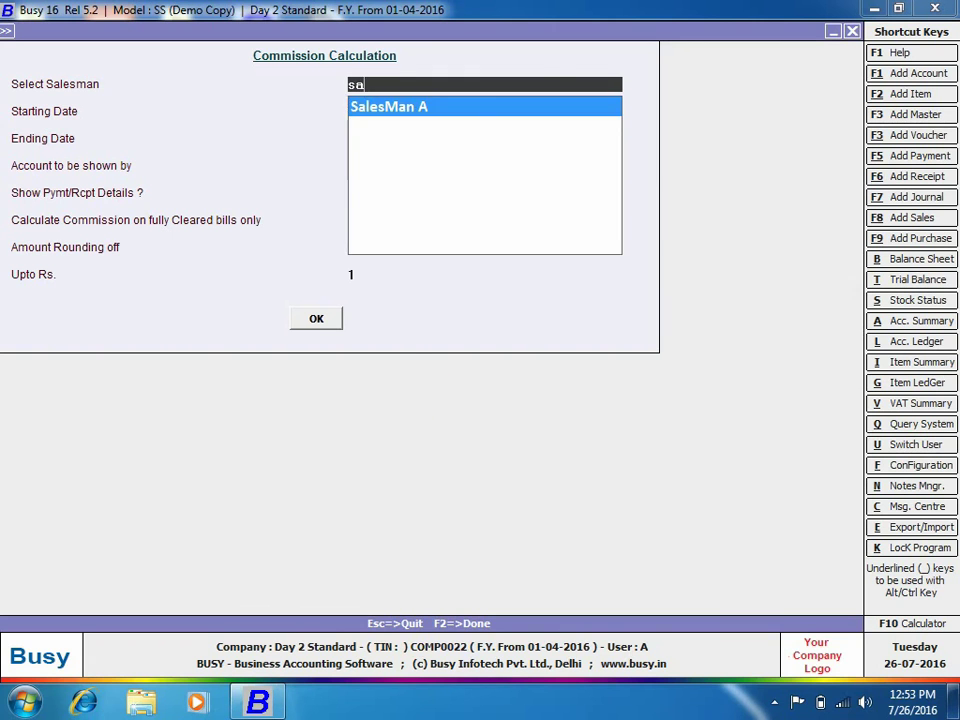
type("a")
key("Return")
key("Return")
key("Return")
key("Return")
key("Return")
key("Return")
key("Return")
key("Return")
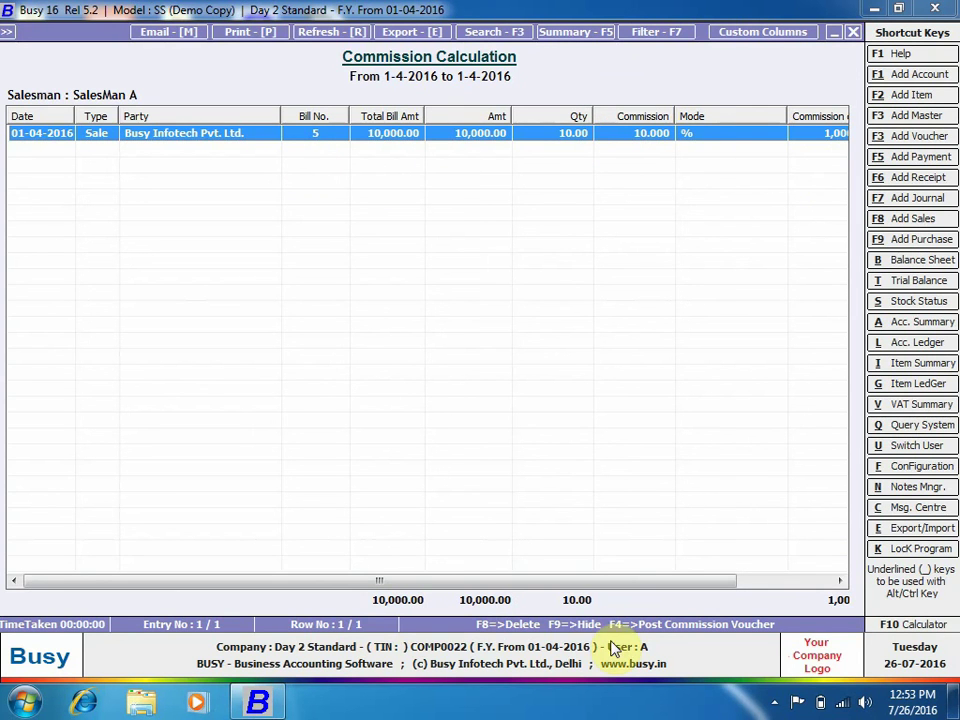
Set up a commission voucher in the Main series dated 01-04-2016, with Commission on Sales as payable account for purchase and sale
left_click_drag(714, 580, 831, 583)
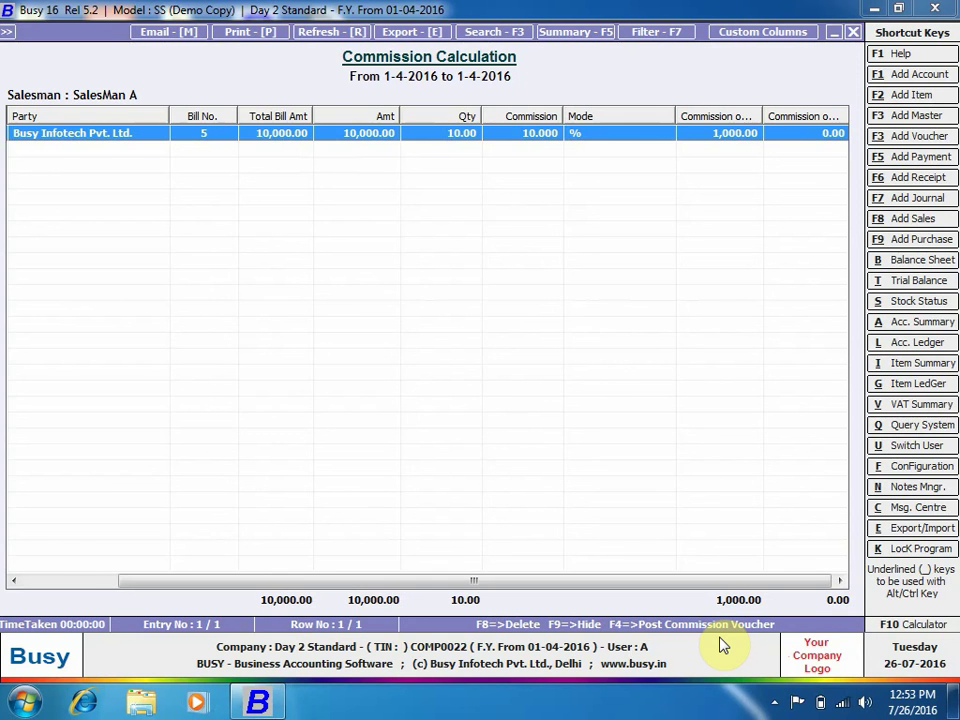
key("F4")
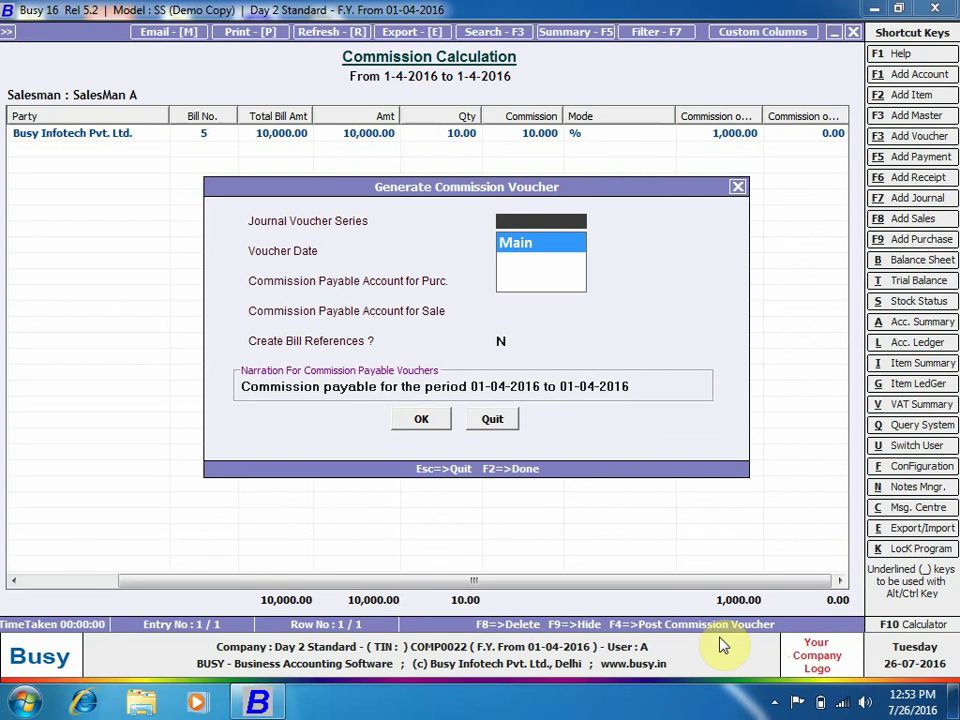
key("Return")
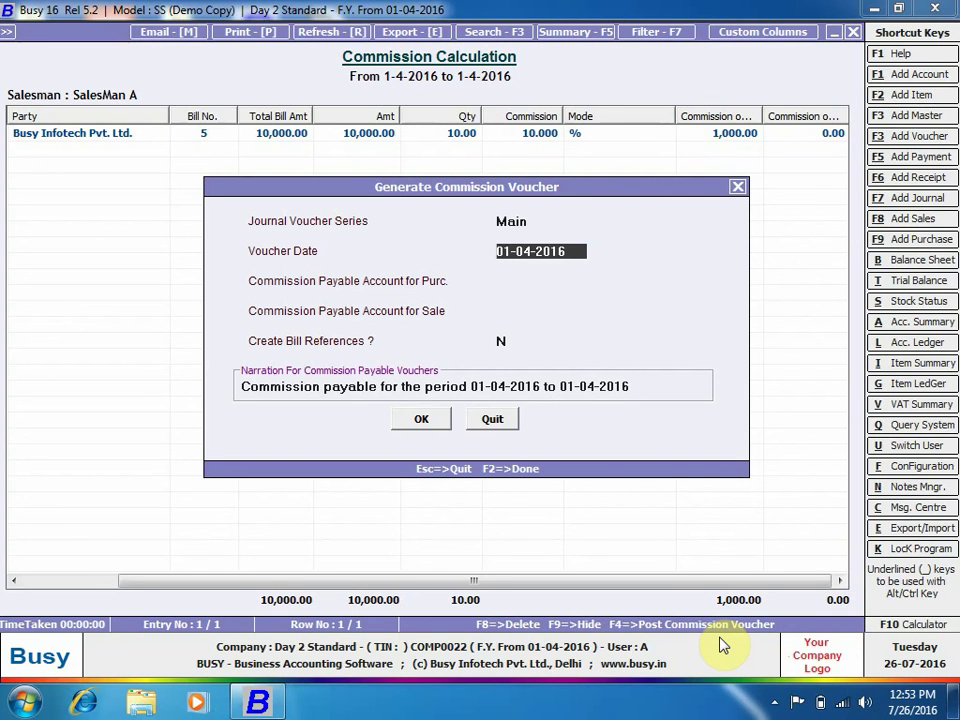
key("Return")
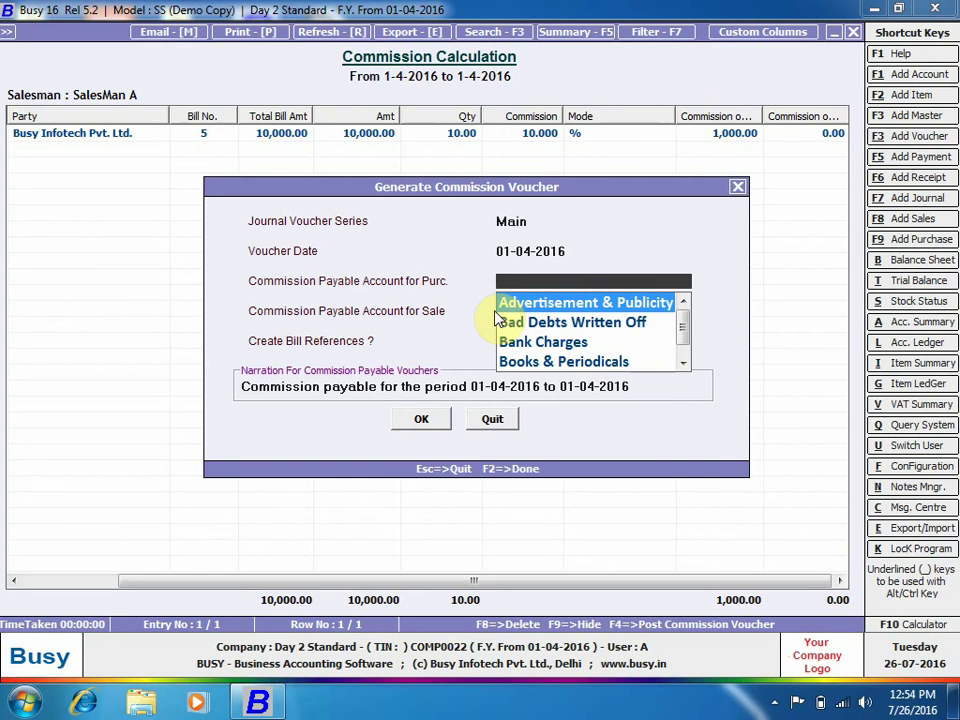
type("c")
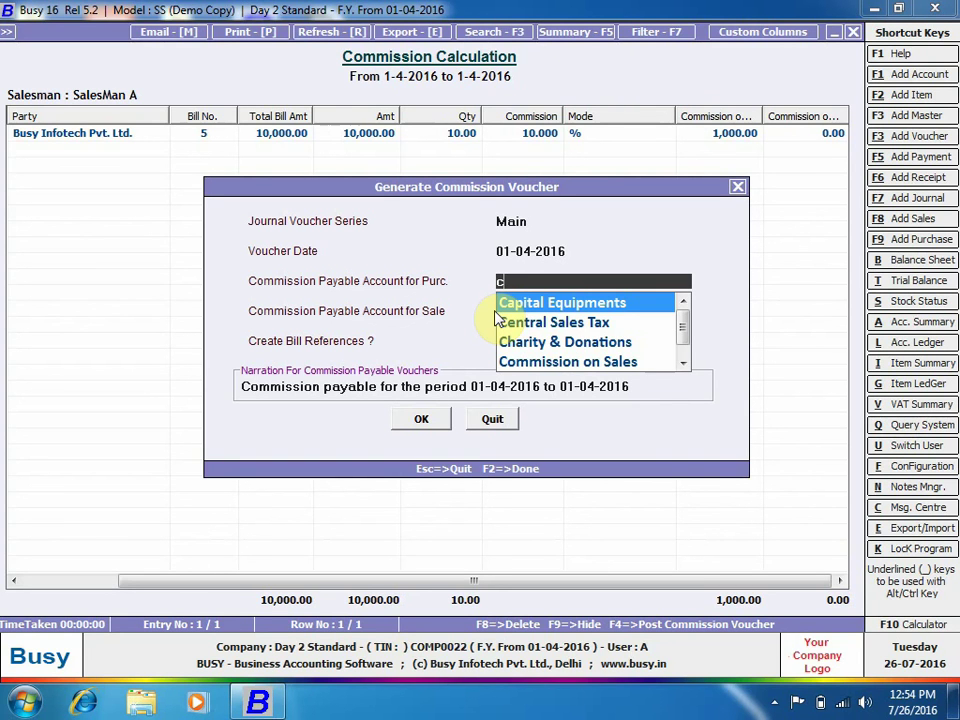
key("Down")
key("Down")
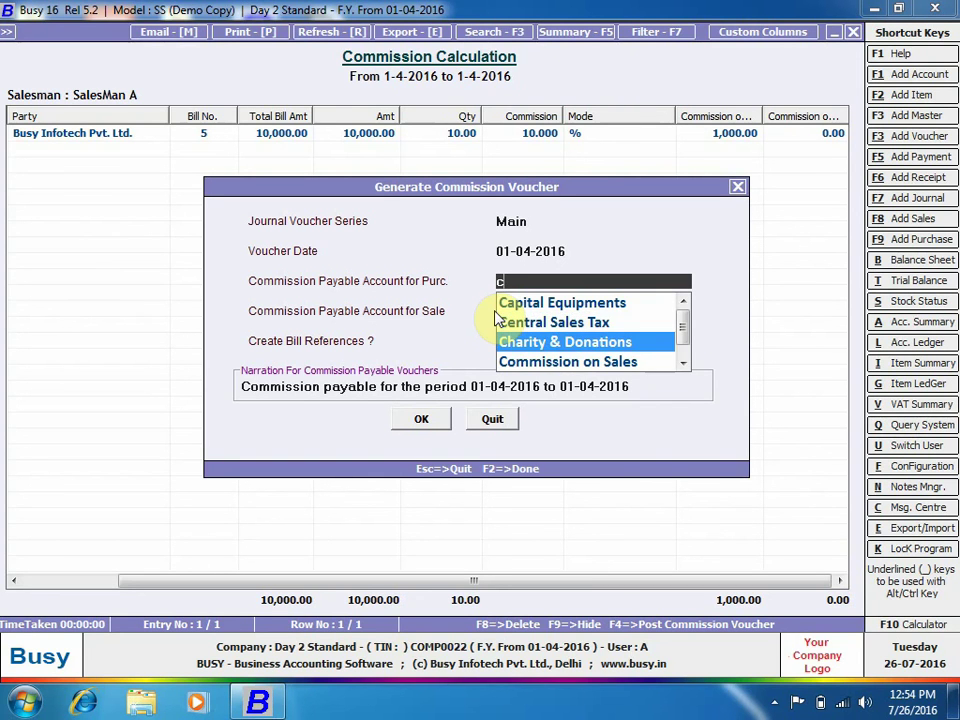
left_click(561, 361)
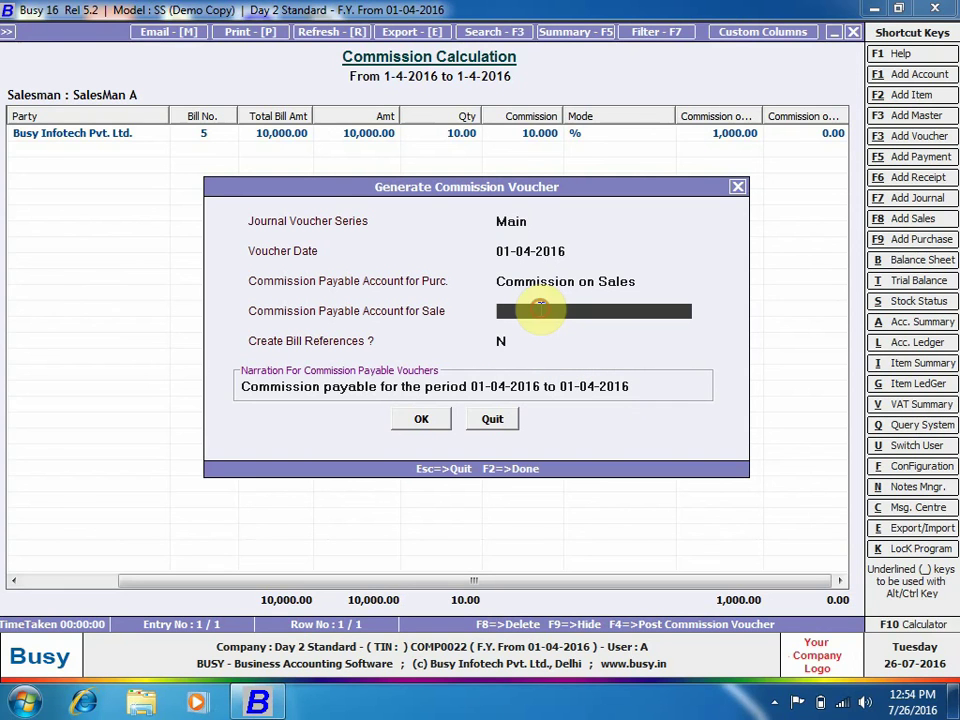
type("om")
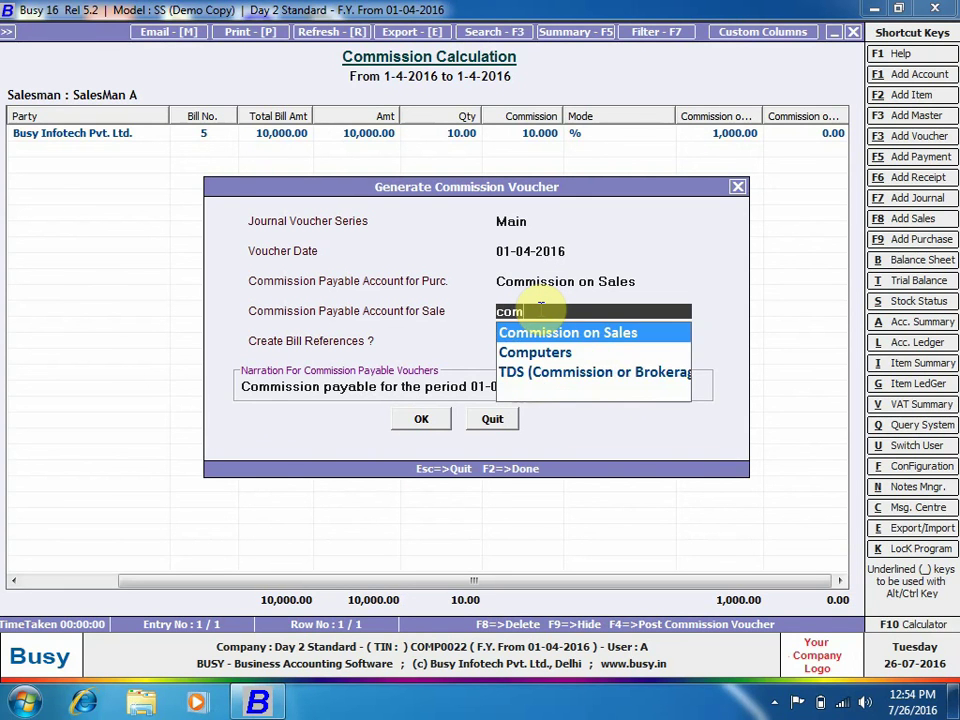
key("Return")
Open the Commission on Sales account master to check its group, and quit it without changes
left_click(518, 307)
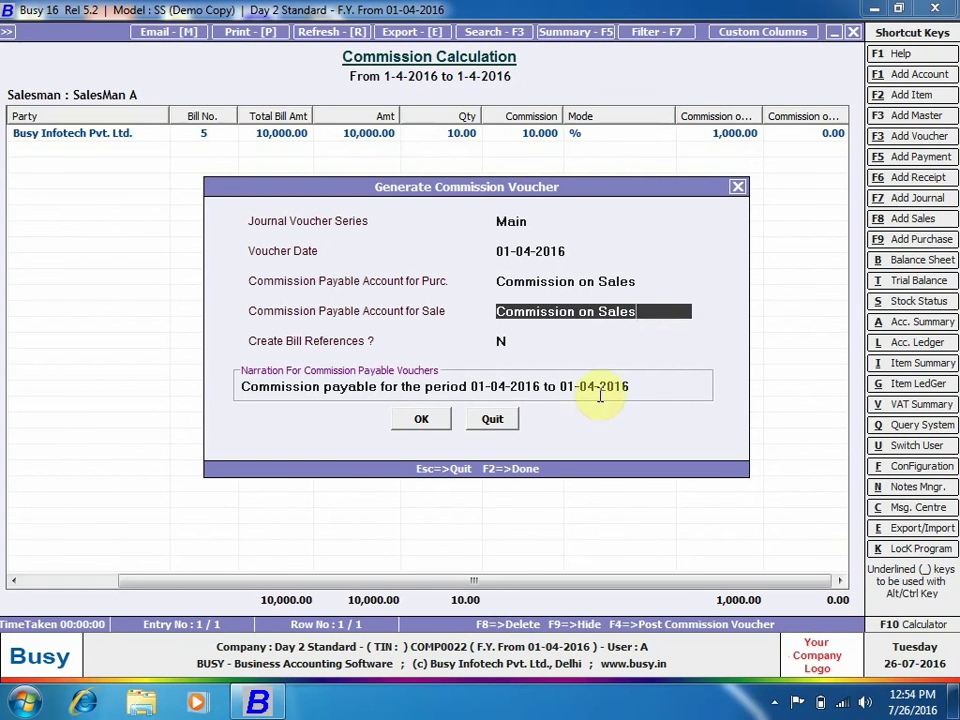
double_click(654, 319)
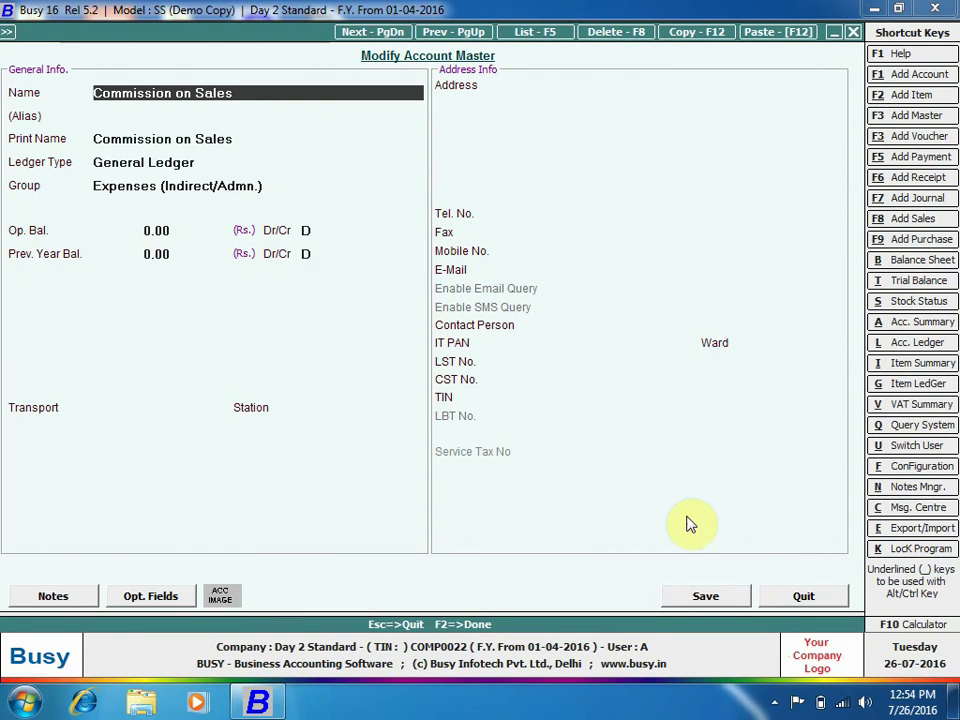
left_click(784, 600)
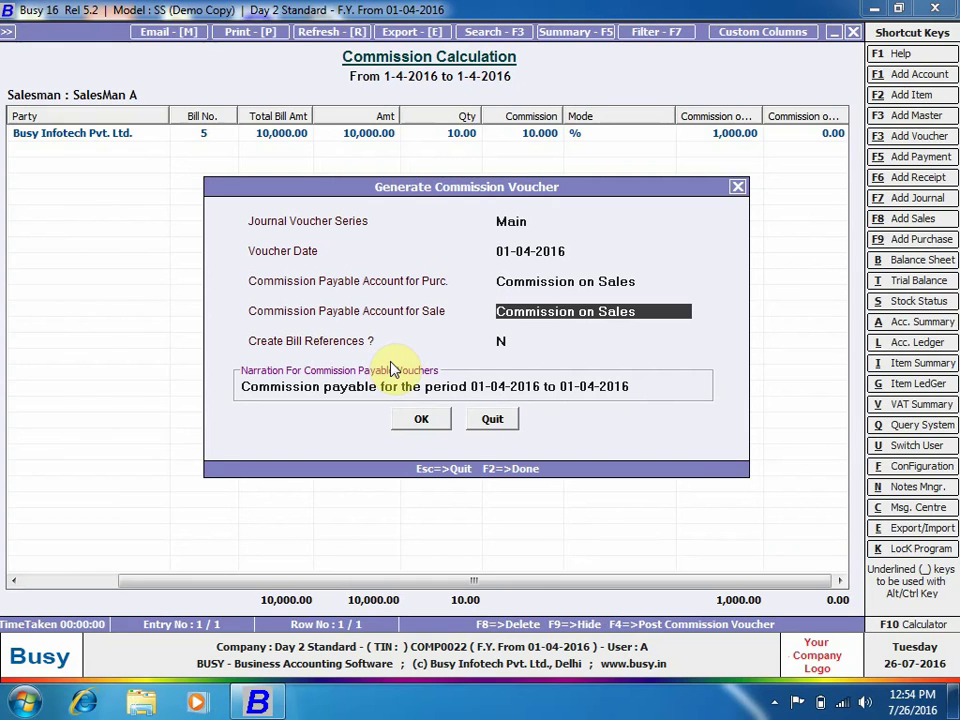
Post the commission voucher without bill references, keeping the default narration, and close the commission calculation
key("Return")
key("Return")
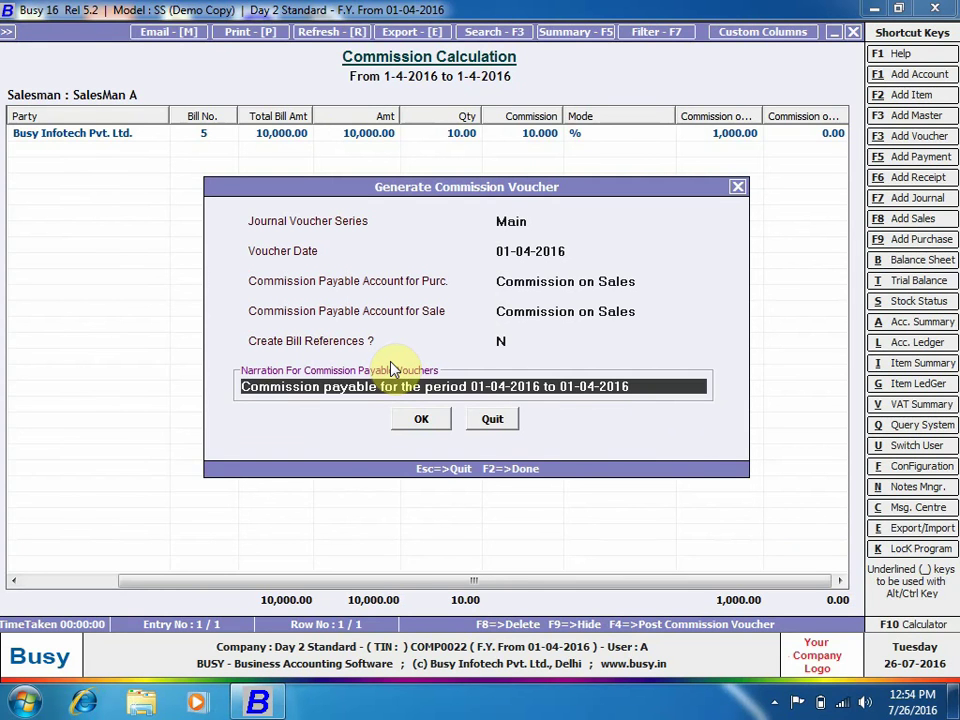
key("Return")
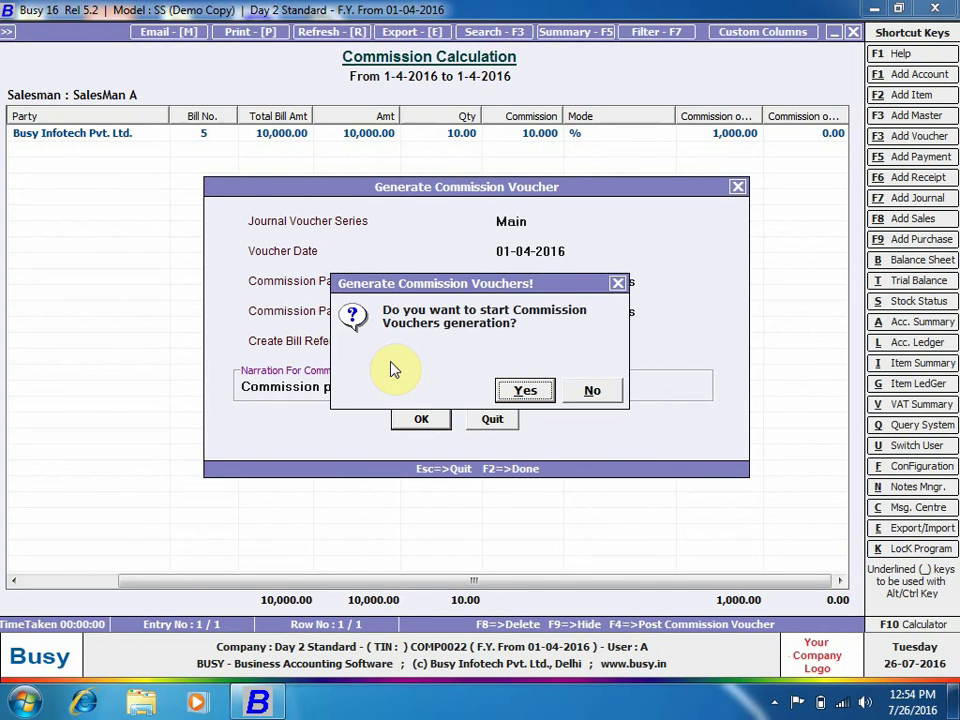
key("Return")
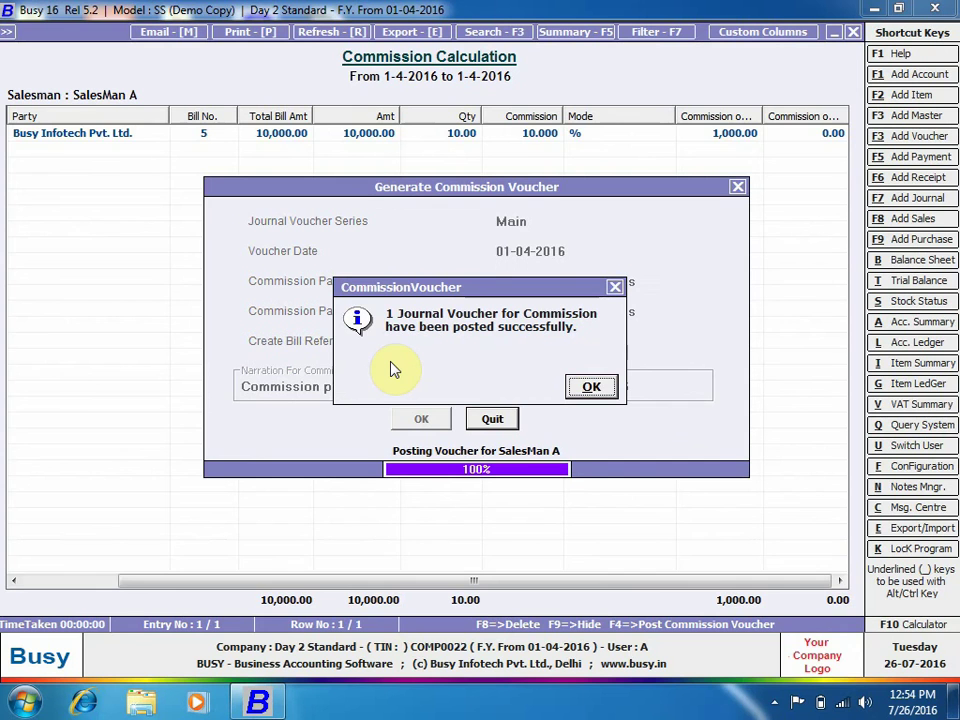
left_click(590, 387)
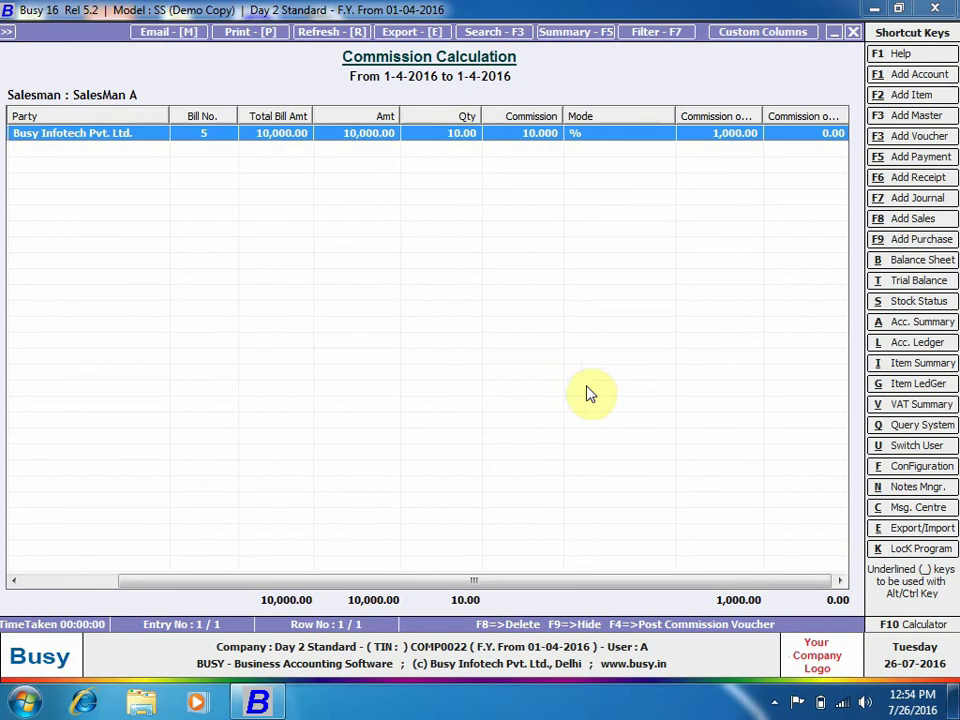
left_click(853, 32)
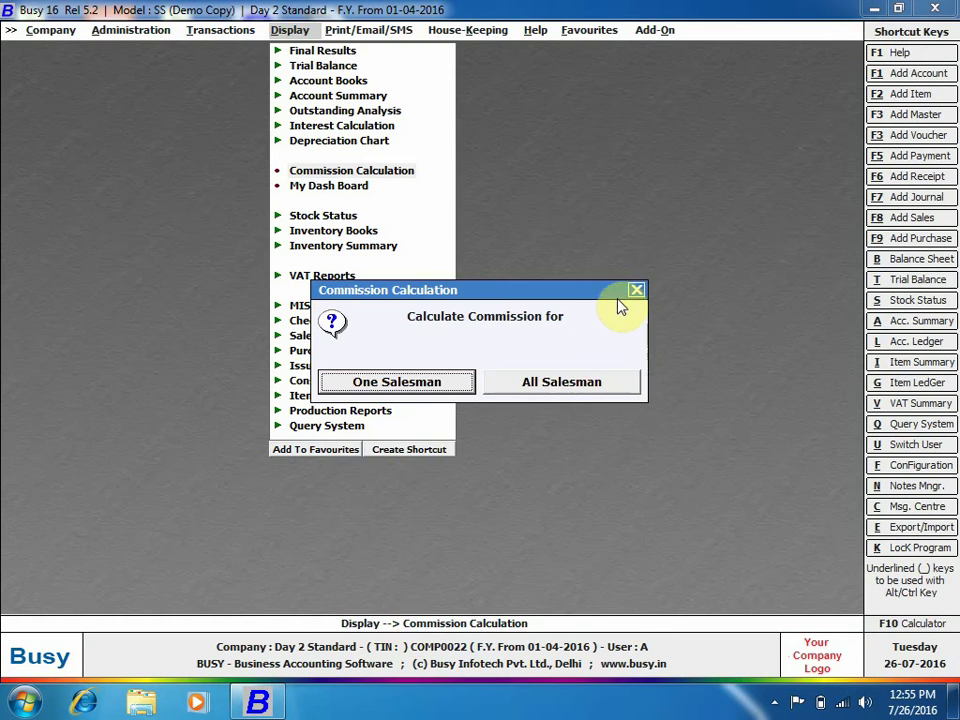
left_click(636, 291)
Open a journal voucher of the Main series for modification
left_click(224, 31)
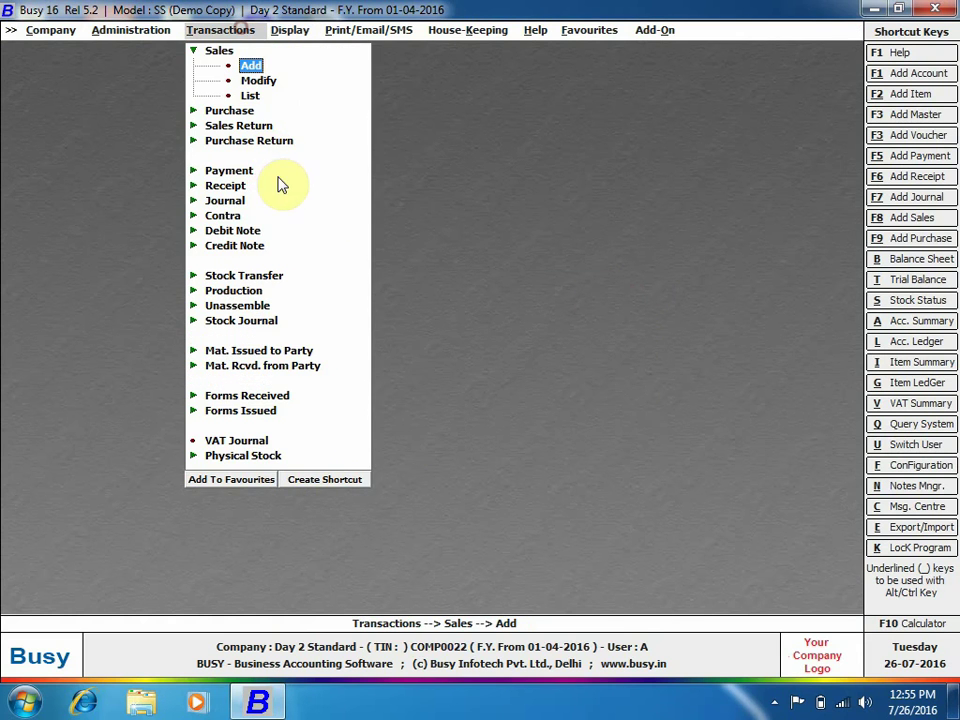
left_click(230, 200)
left_click(250, 229)
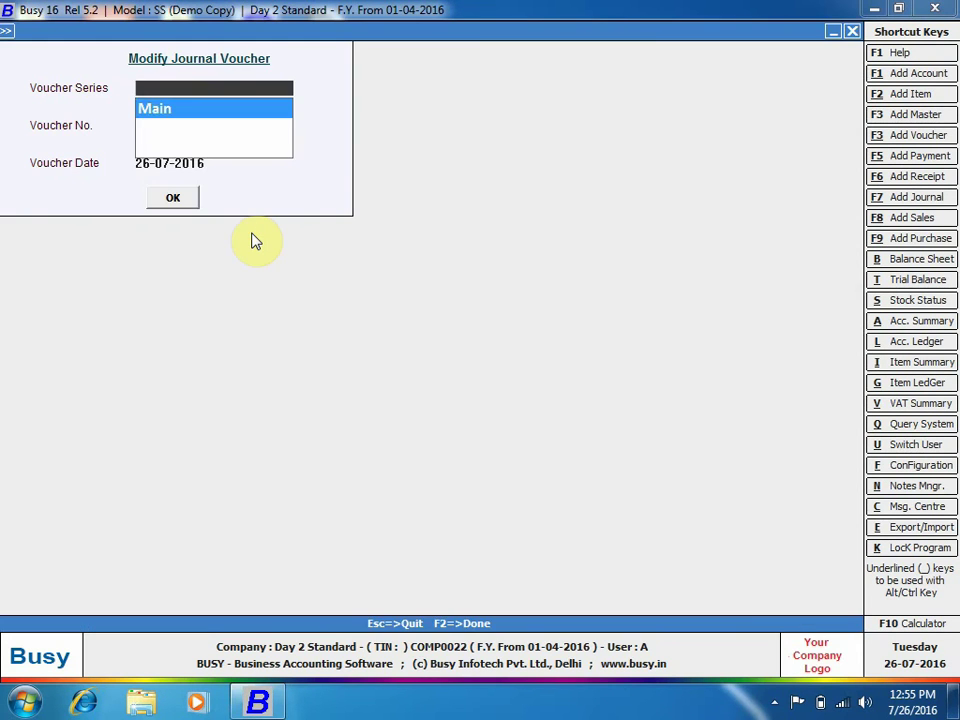
key("Return")
key("Return")
key("Return")
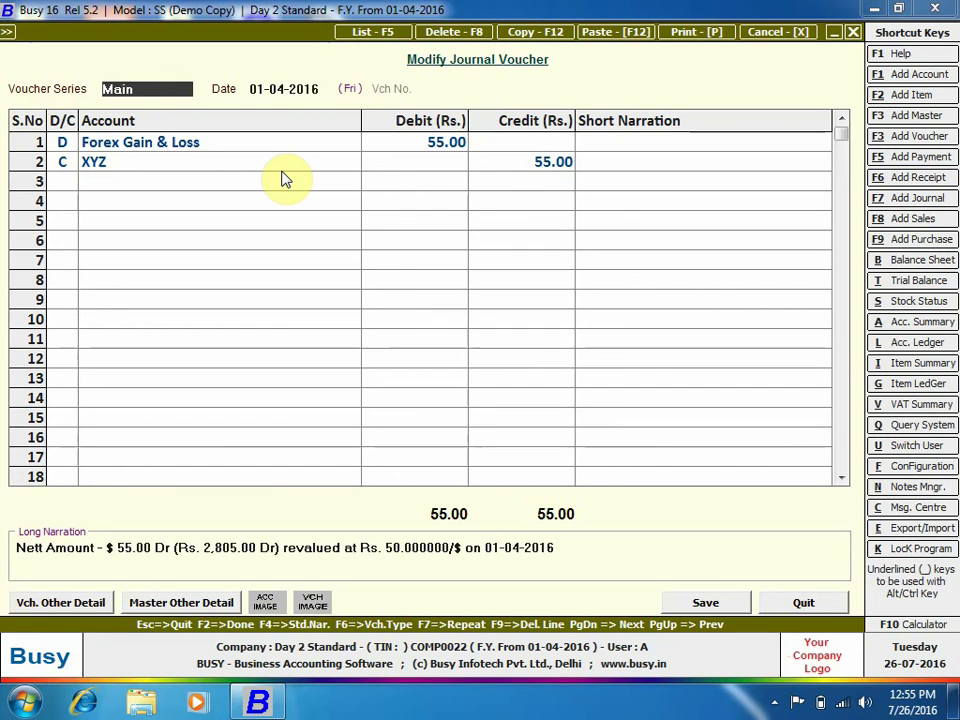
Browse the journal vouchers to the SalesMan A commission entry, examine its account lines and quit the voucher
key("Page_Up")
key("Return")
key("Page_Down")
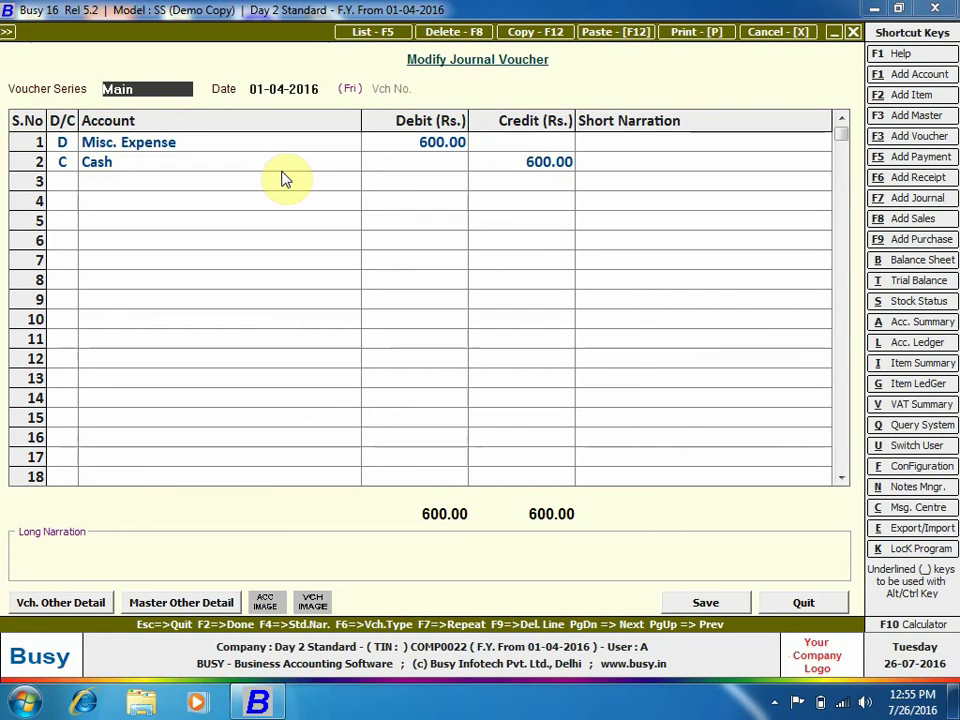
key("Page_Down")
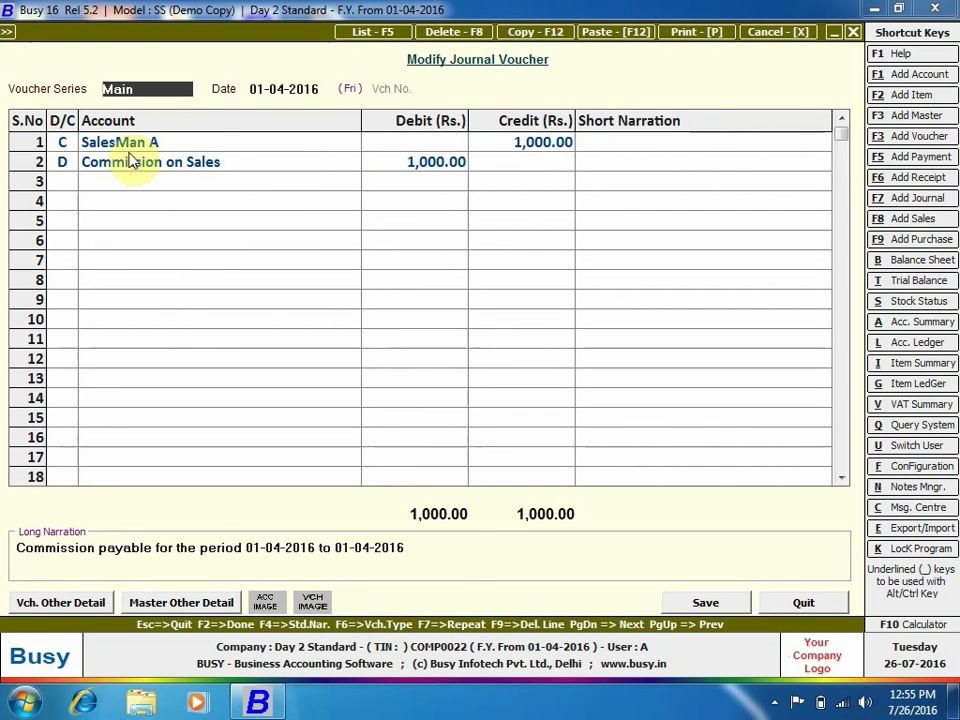
left_click(284, 161)
left_click(276, 148)
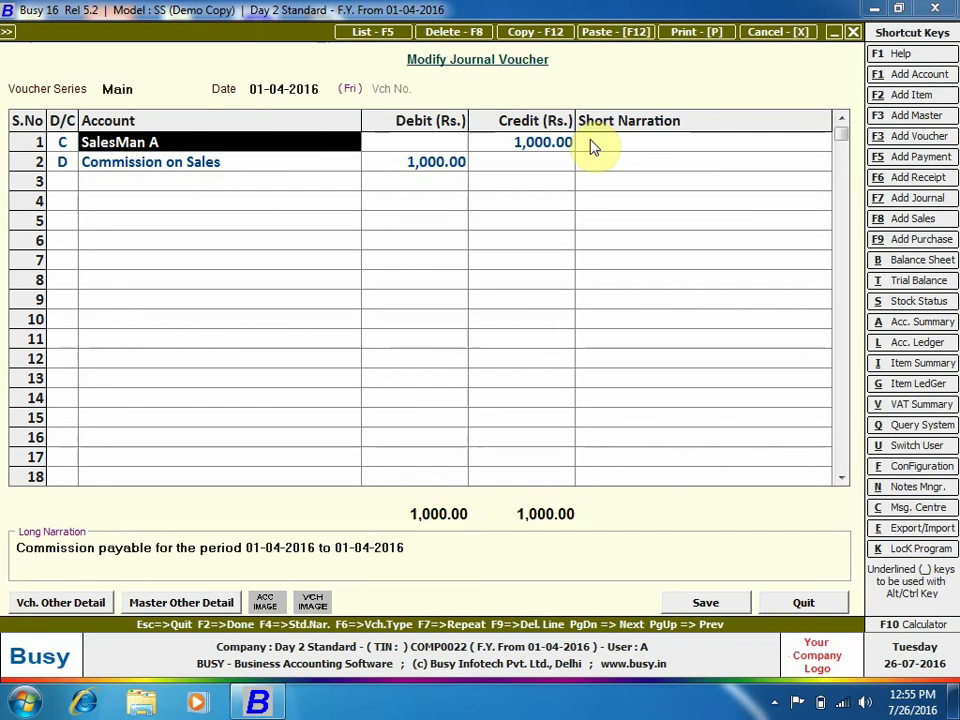
left_click(838, 604)
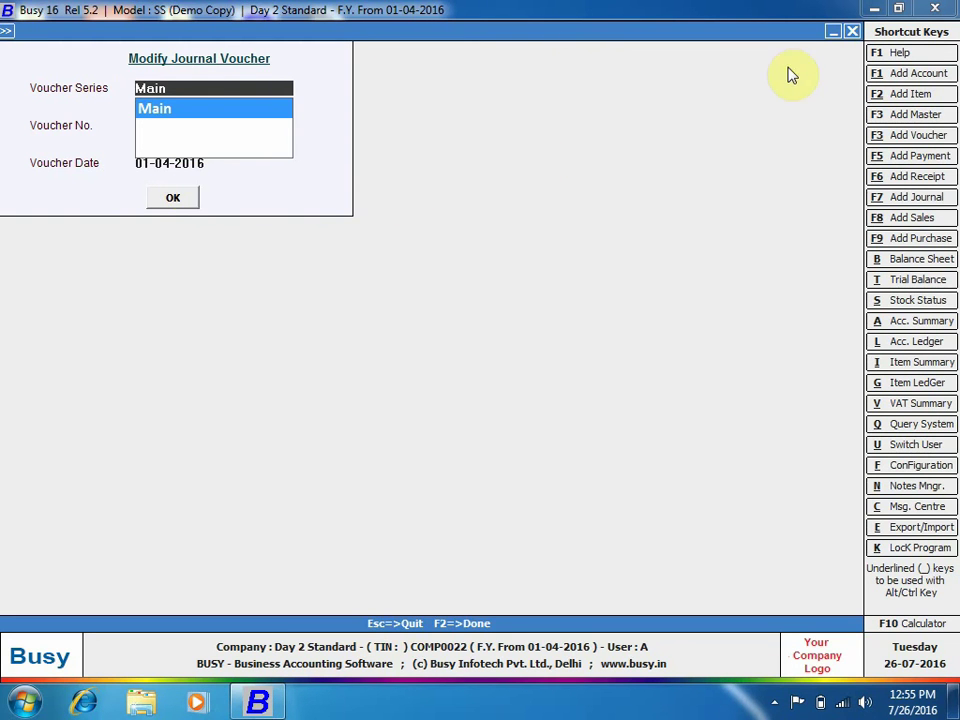
Enable posting of commission in accounts in the Salesman/Broker-wise Reporting configuration, and save the Accounts options
left_click(853, 35)
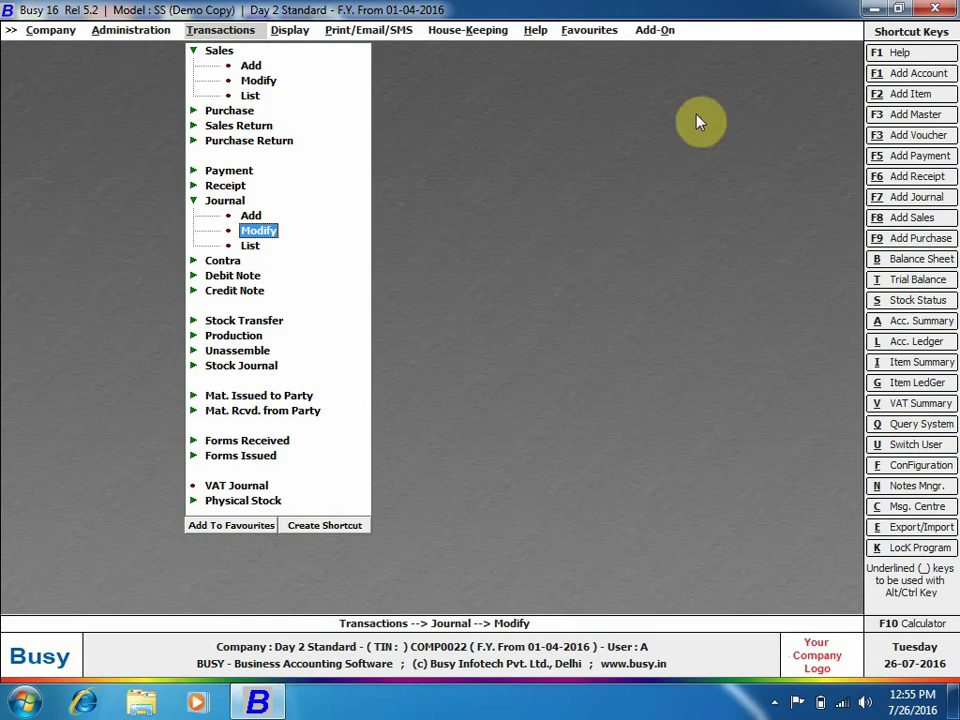
left_click(130, 32)
left_click(165, 66)
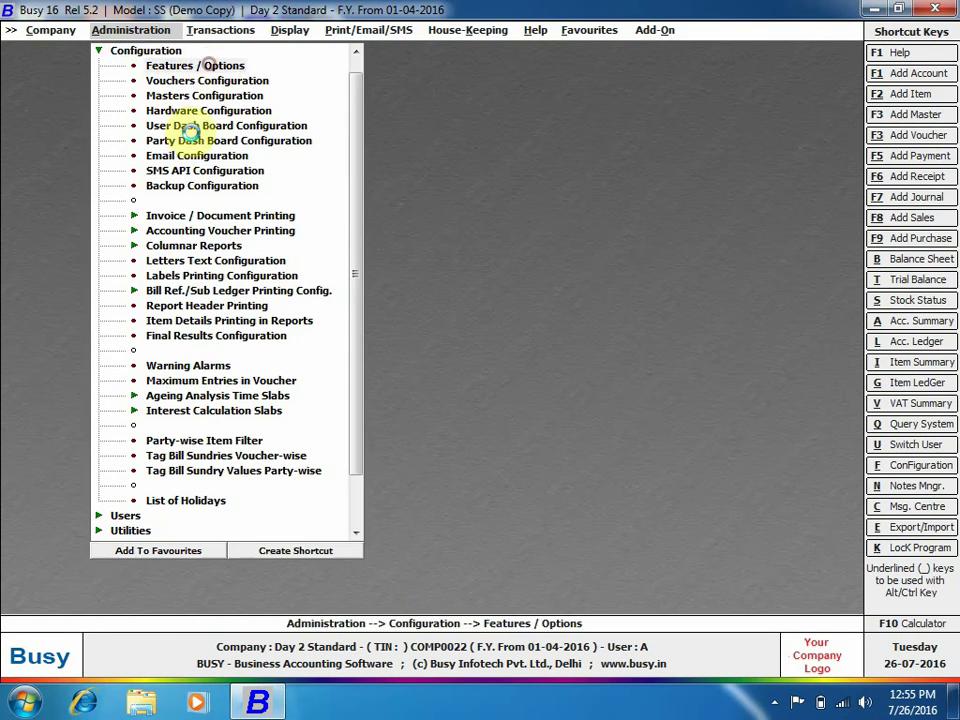
key("Return")
left_click(122, 214)
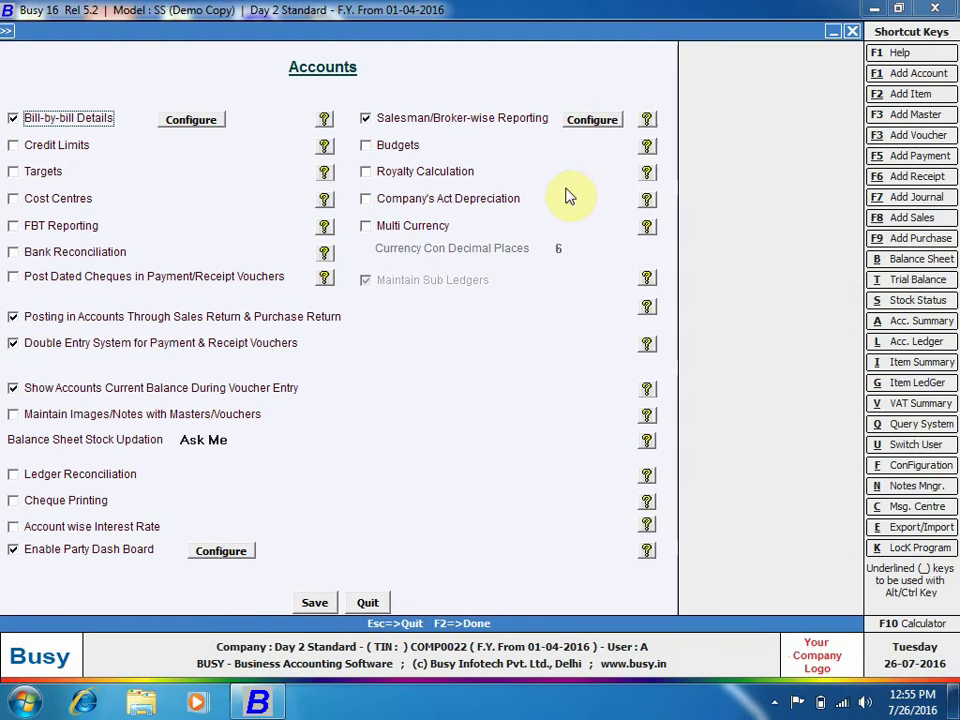
left_click(608, 120)
left_click(355, 565)
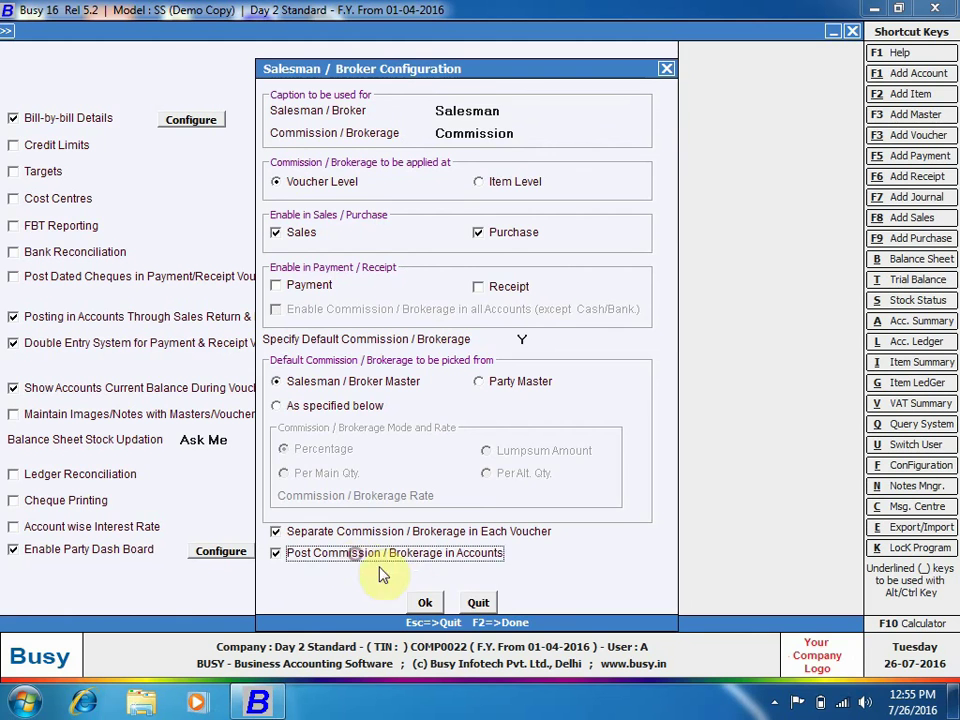
left_click(425, 602)
left_click(313, 603)
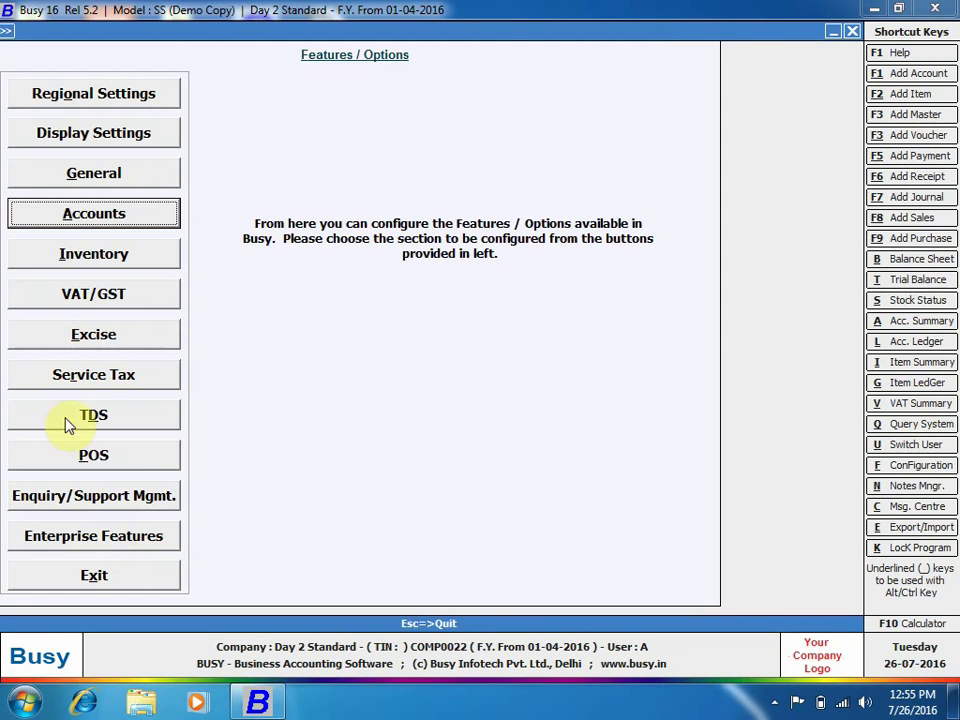
left_click(112, 567)
Open the SalesMan A salesman master to check its commission posting fields for sales and purchase, and quit it without changes
left_click(136, 52)
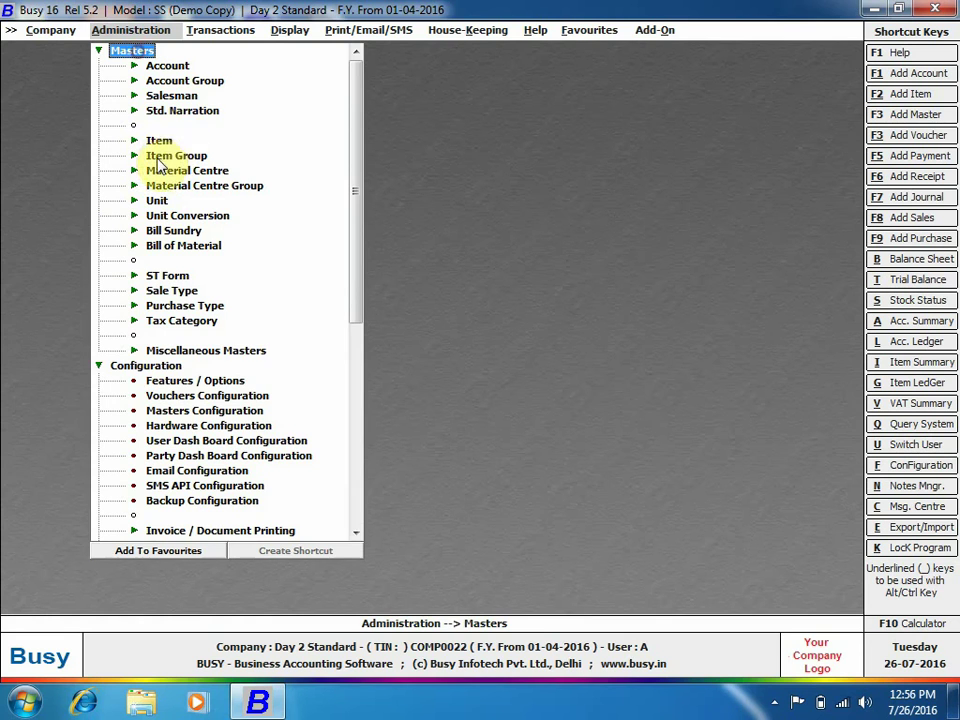
left_click(178, 95)
left_click(195, 127)
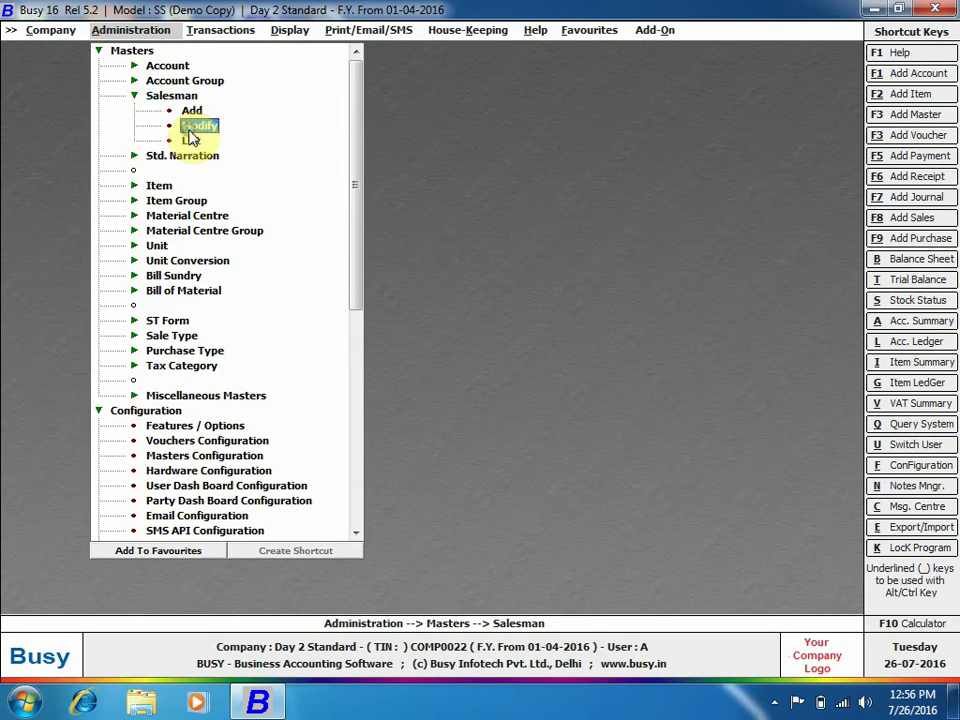
key("Return")
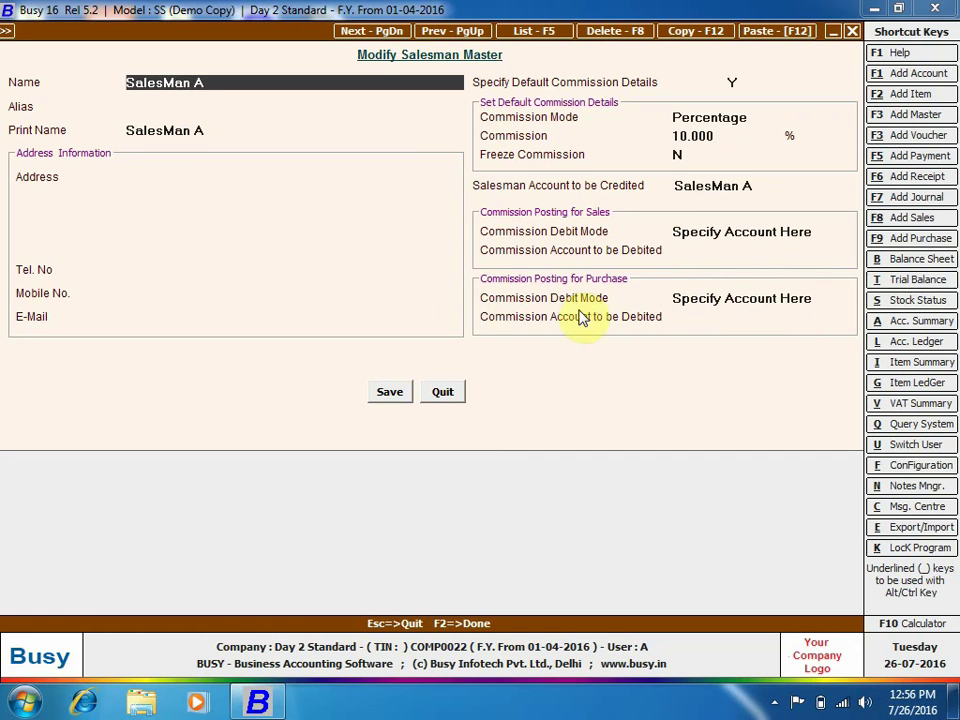
left_click(446, 394)
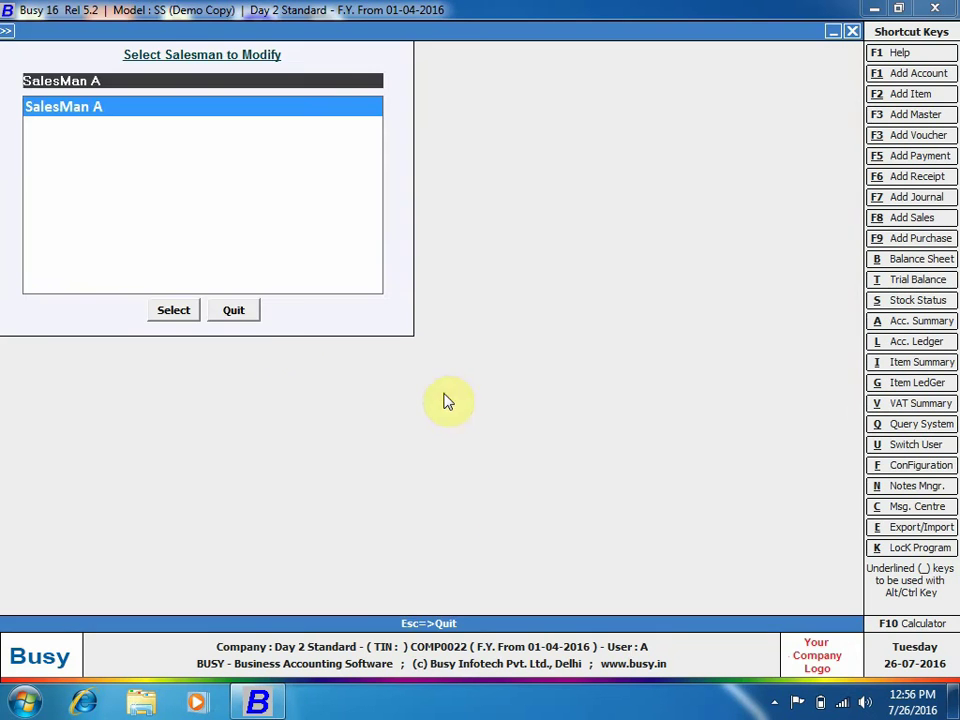
left_click(245, 313)
Set the salesman commission to be applied at Item Level in the Salesman/Broker configuration, and save the Accounts options
scroll(160, 515, "down", 9)
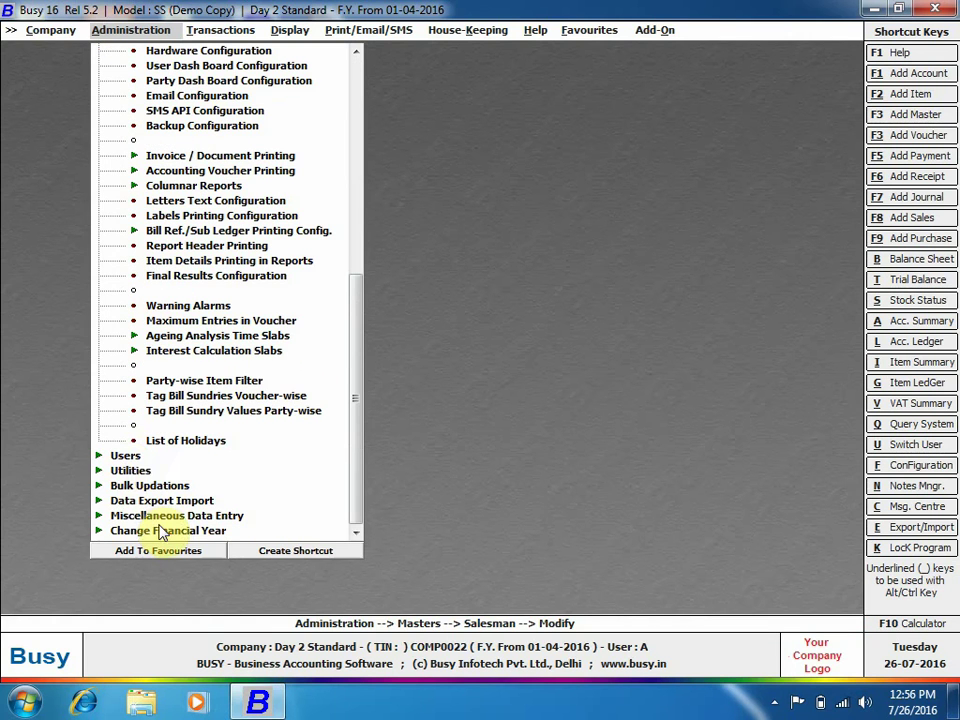
scroll(101, 485, "up", 6)
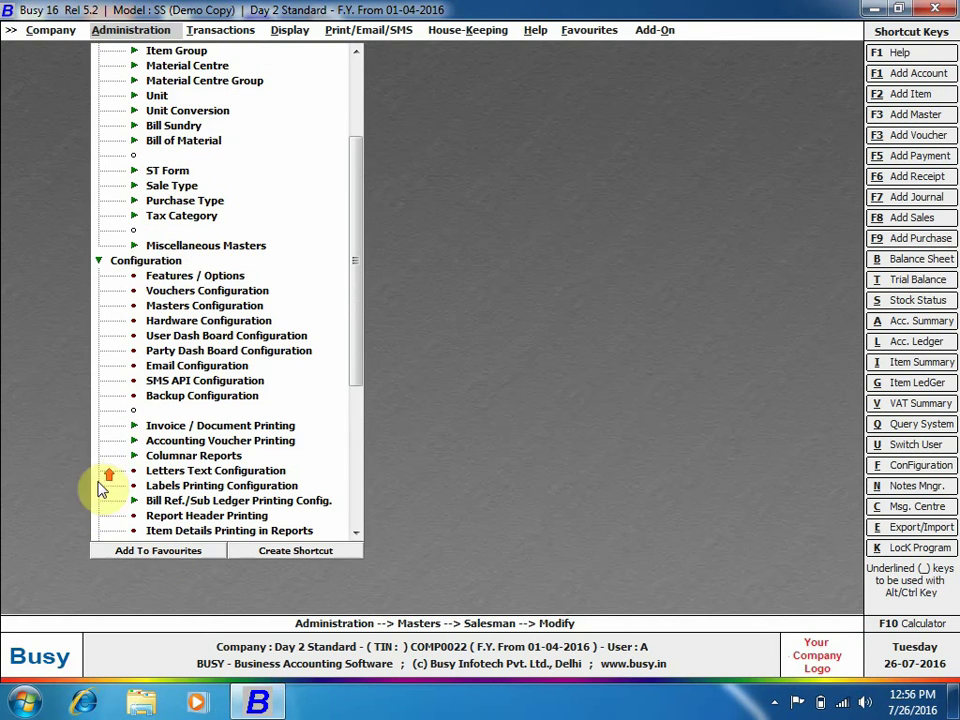
left_click(183, 275)
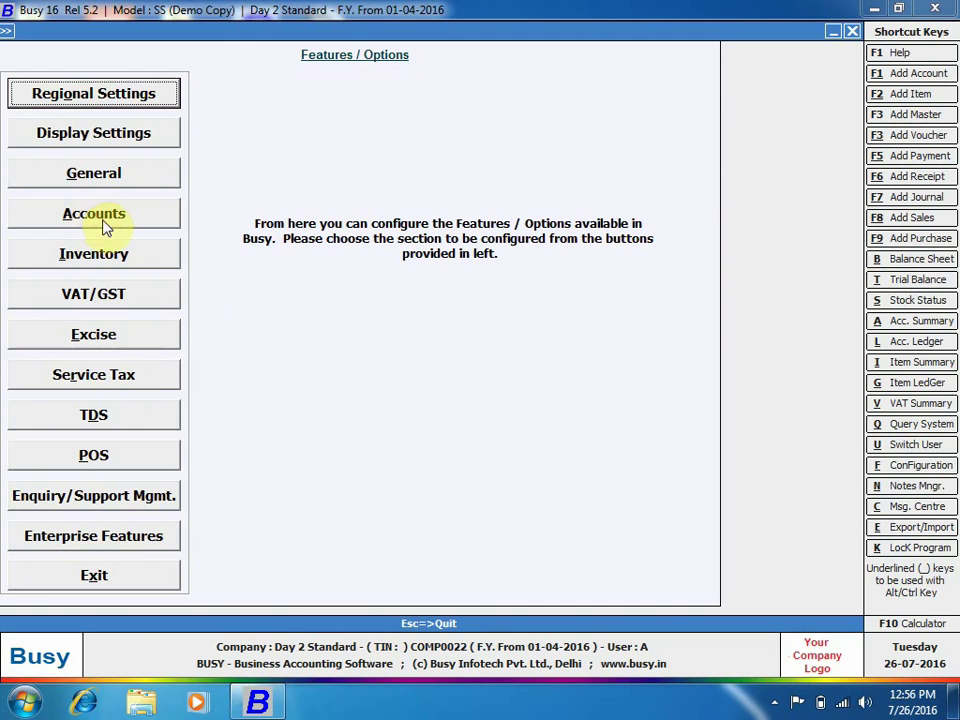
left_click(103, 220)
left_click(593, 120)
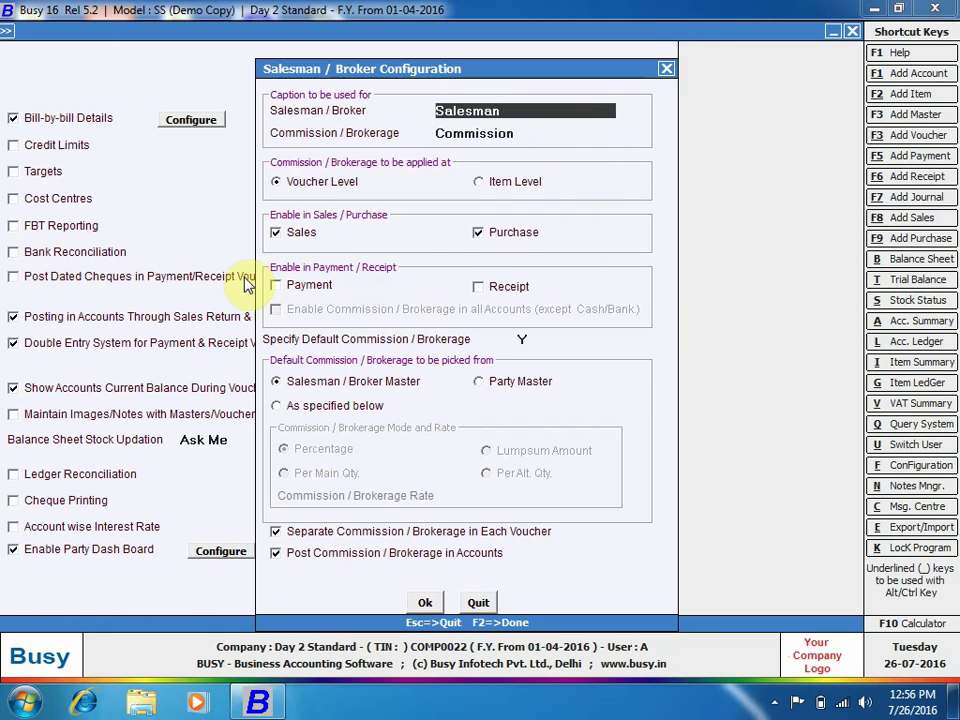
left_click(515, 183)
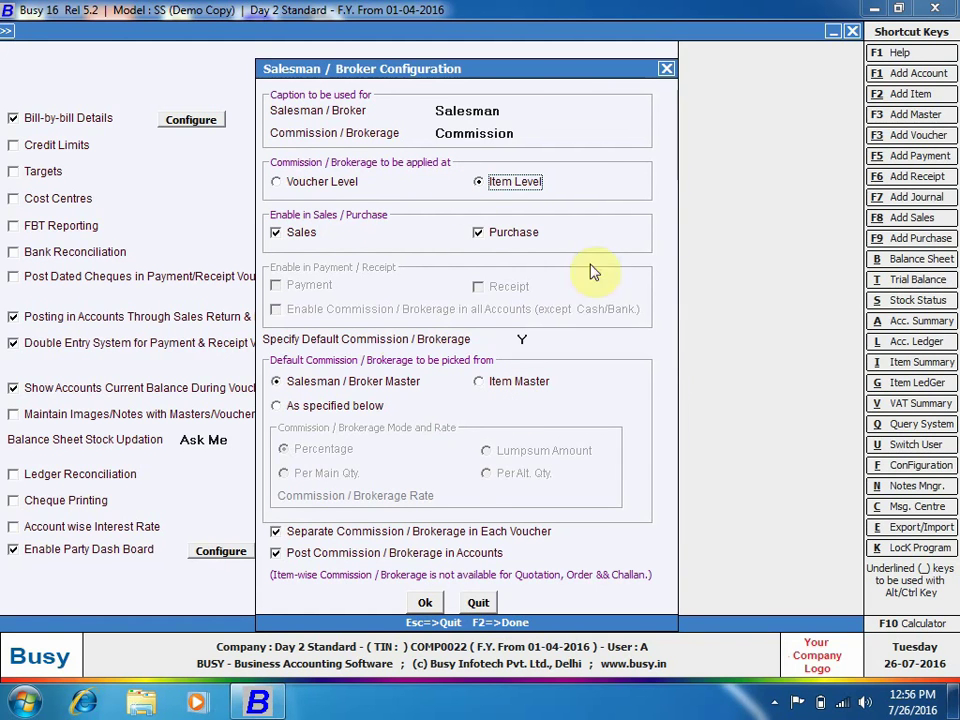
left_click(424, 601)
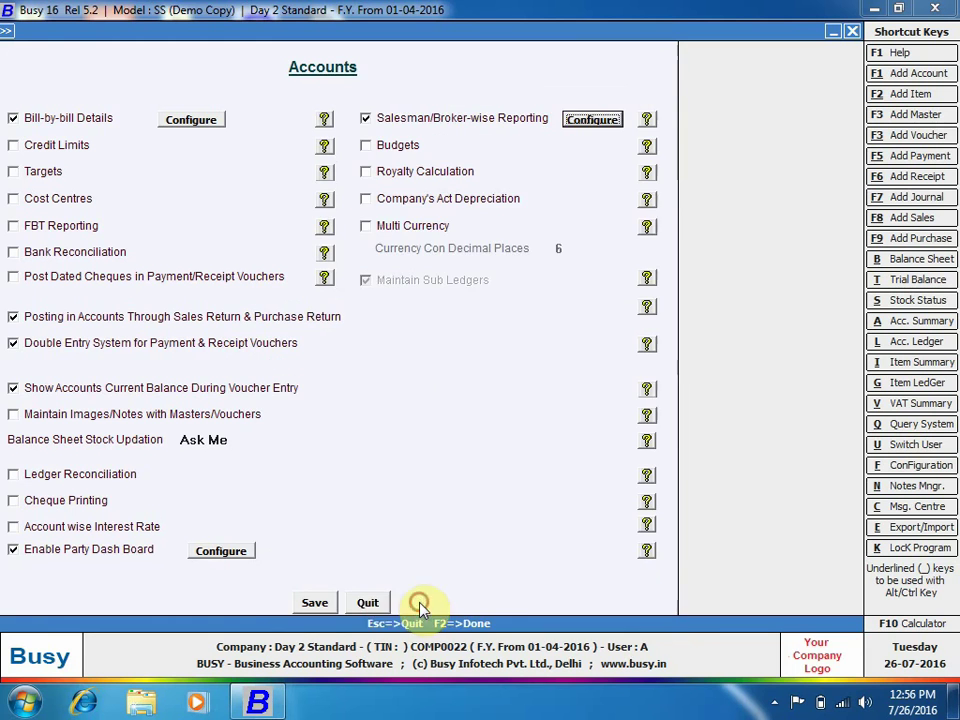
left_click(610, 121)
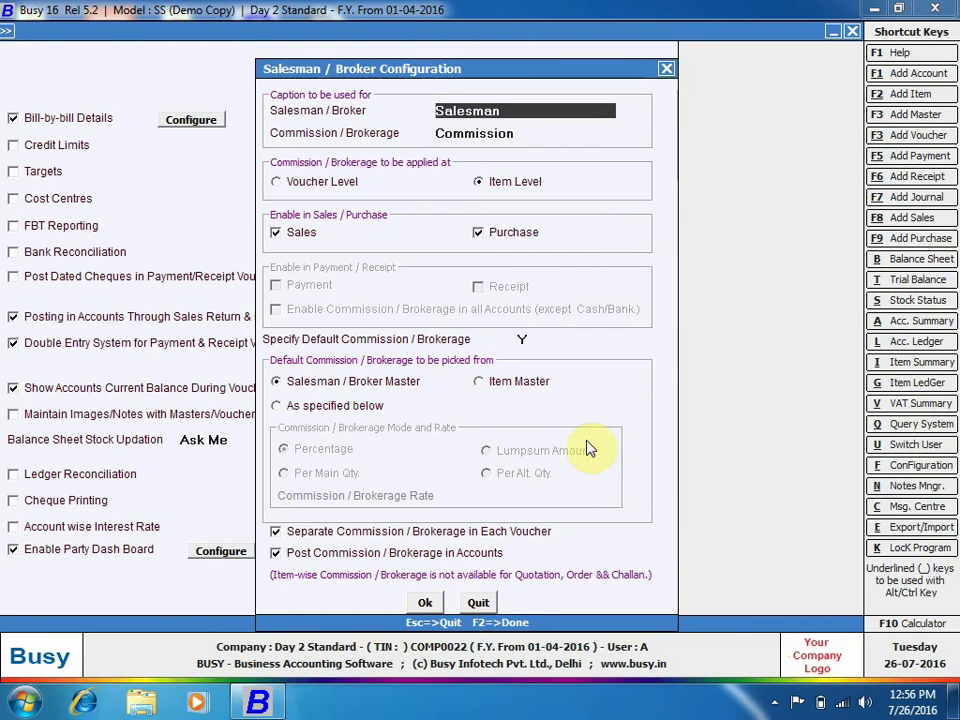
left_click(426, 603)
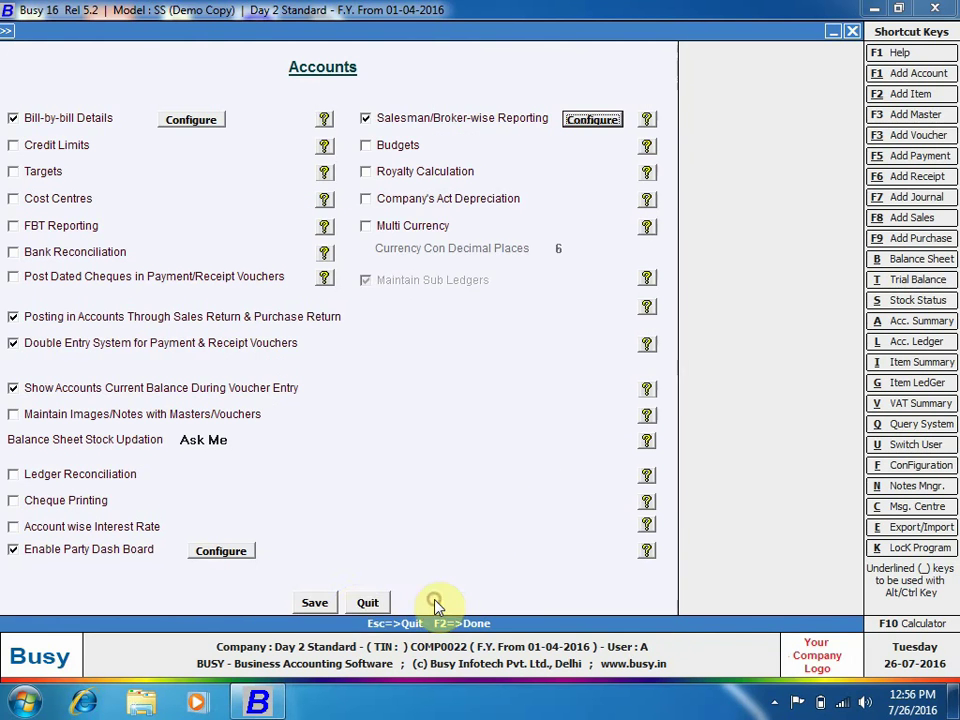
left_click(315, 603)
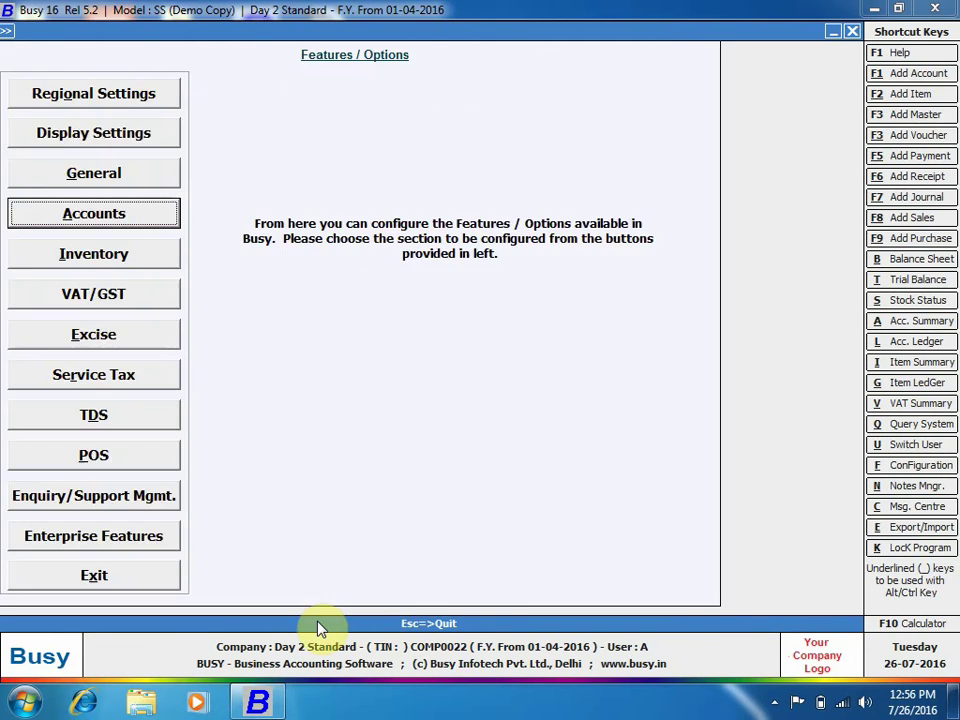
key("Escape")
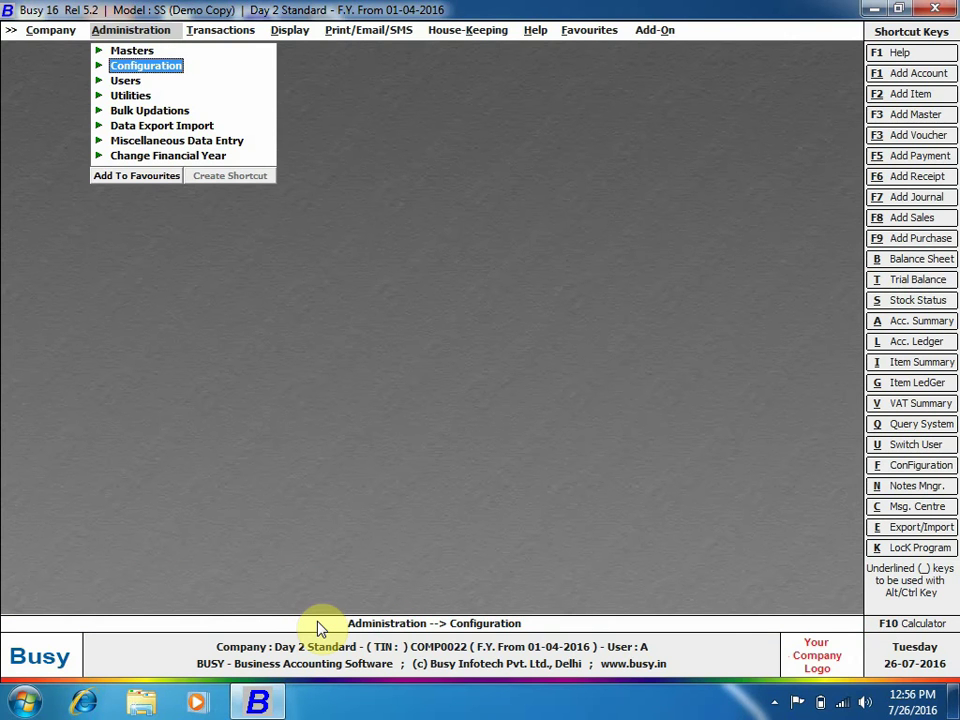
Start a Main series sales voucher for Busy Infotech Pvt. Ltd. with sale type C/C-Form and material centre Main Store, leaving the narration empty
key("Right")
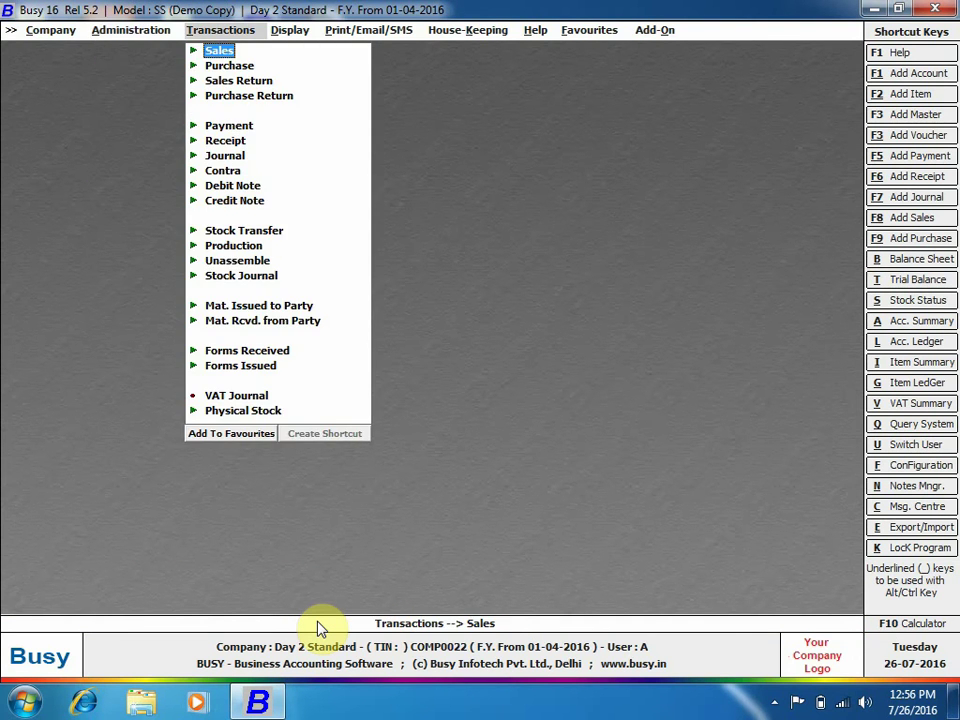
key("Return")
key("Return")
key("Return")
key("Return")
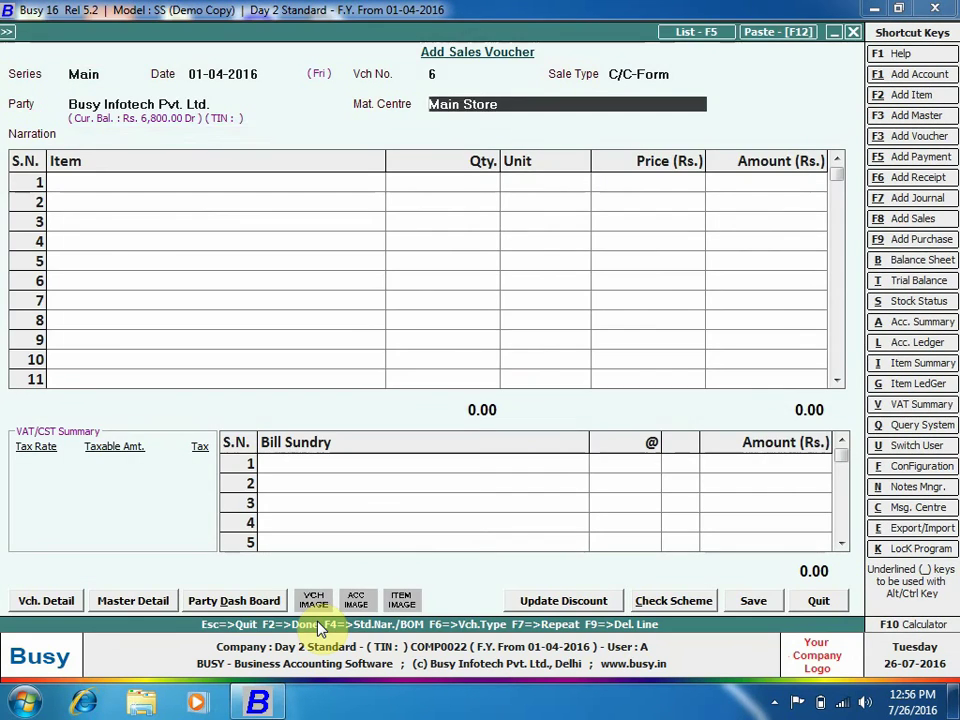
key("Return")
key("Escape")
key("n")
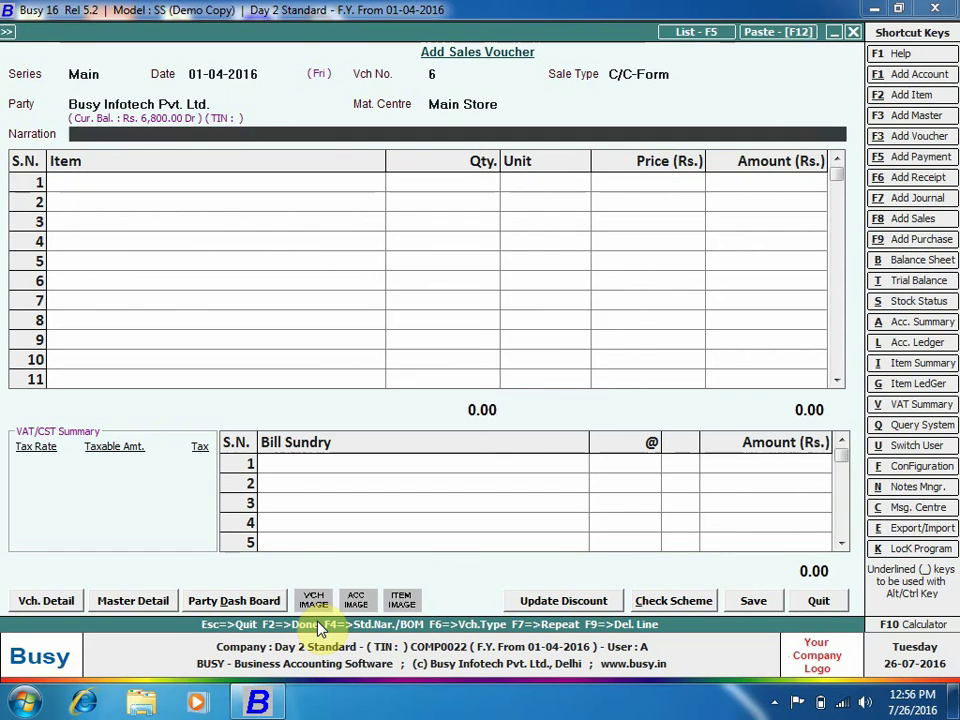
key("Return")
Enter Chocolates as the first item with a quantity of 1 Box at a price of Rs. 100
key("Return")
key("Return")
key("Return")
key("Return")
key("Return")
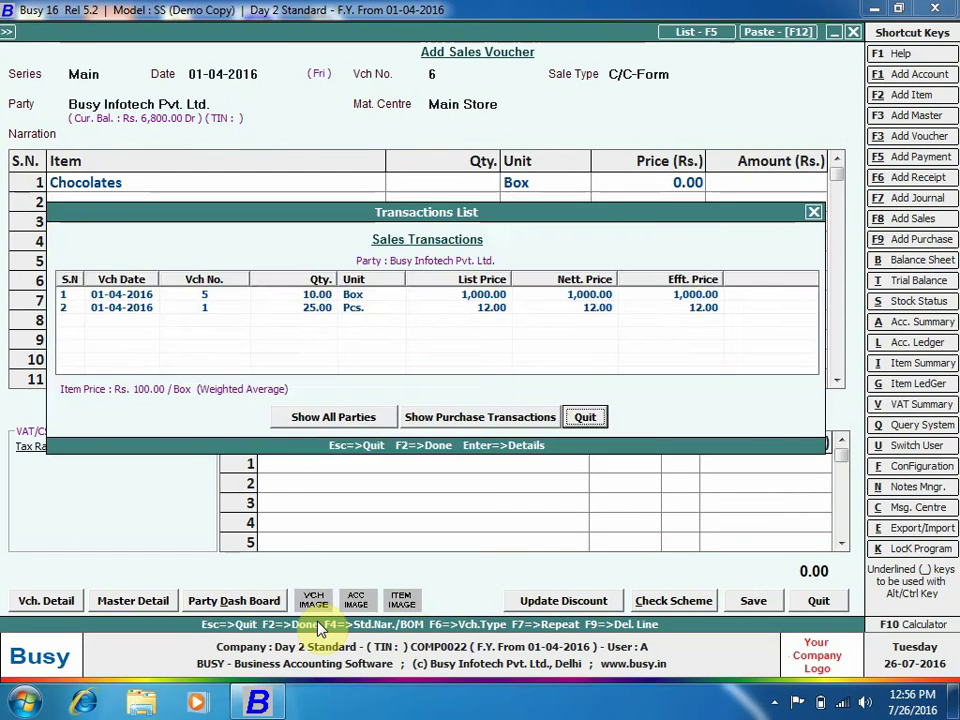
key("Escape")
type("1")
key("Return")
key("Return")
type("1")
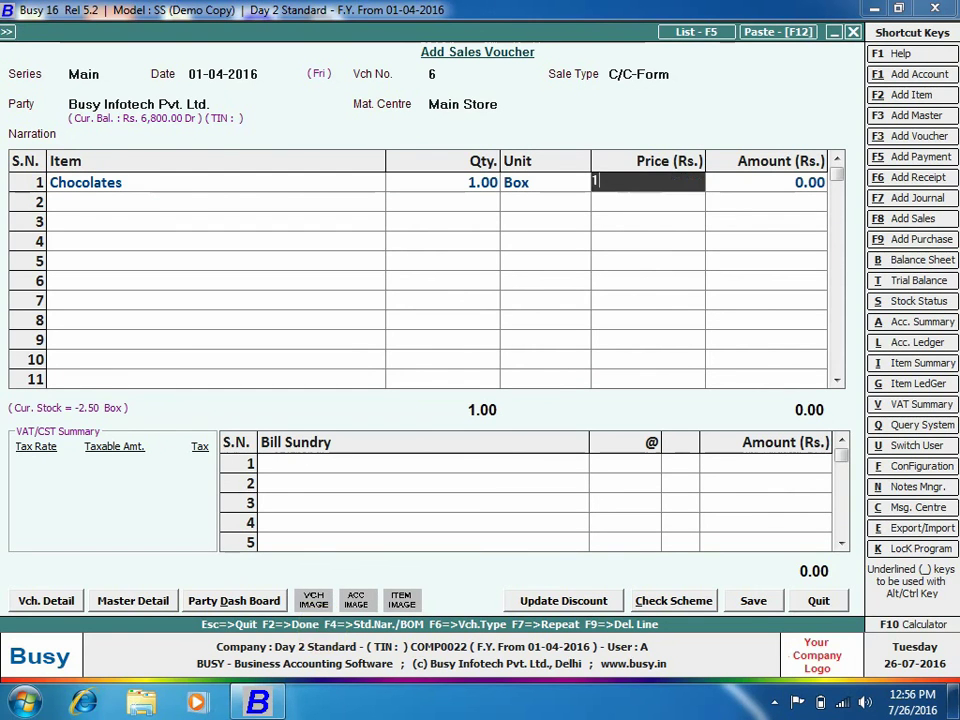
type("00")
key("Return")
key("Return")
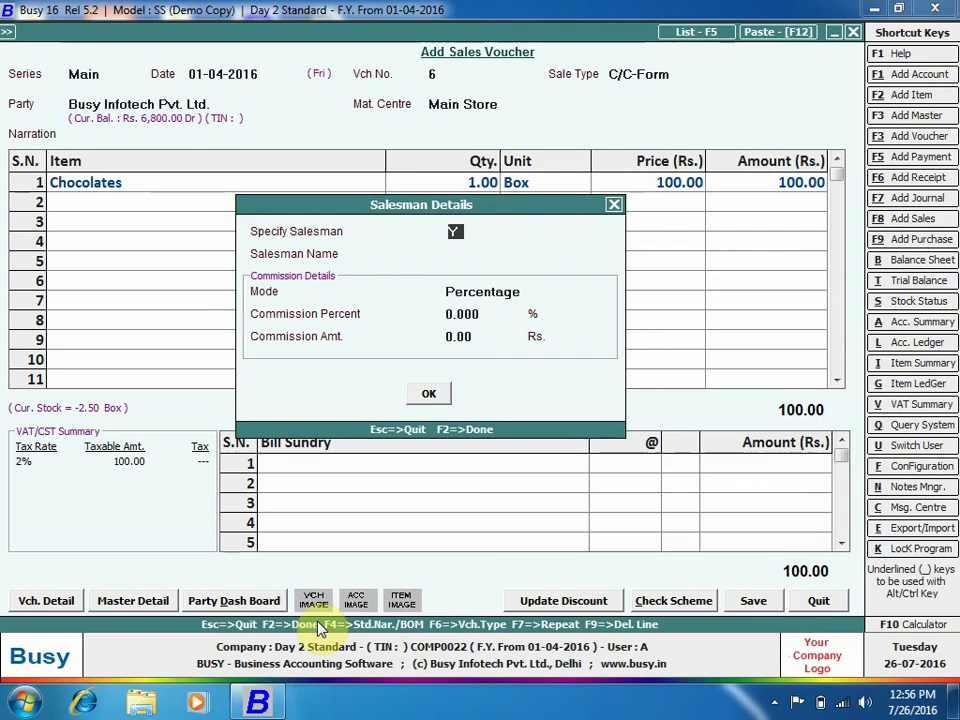
Assign SalesMan A with 10% commission to the Chocolates line, and quit the sales voucher without saving it
key("Return")
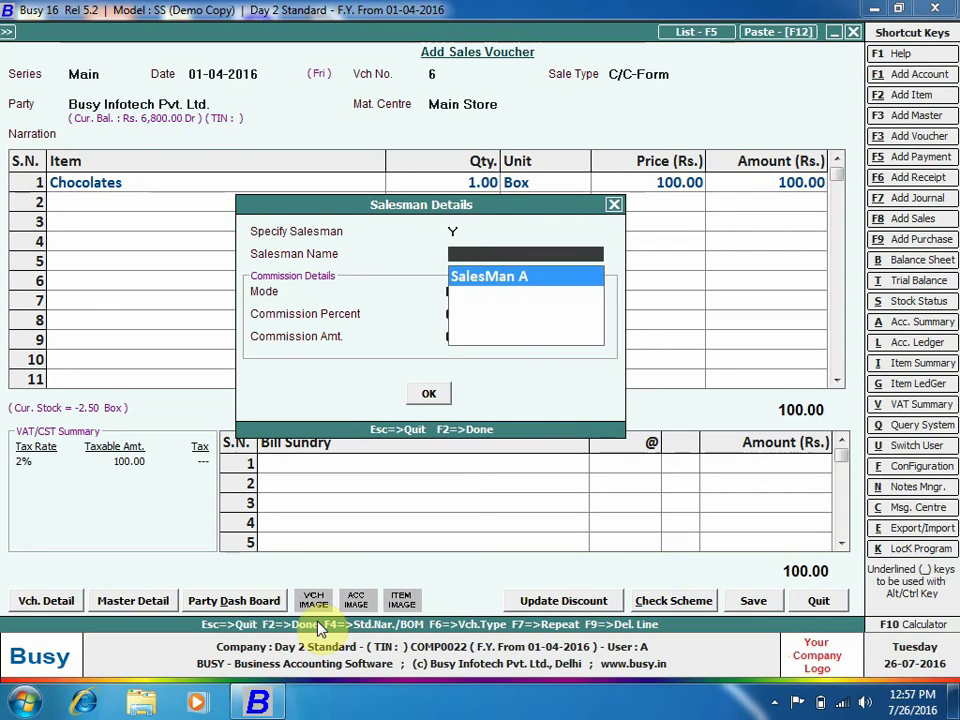
key("Return")
key("Return")
key("Return")
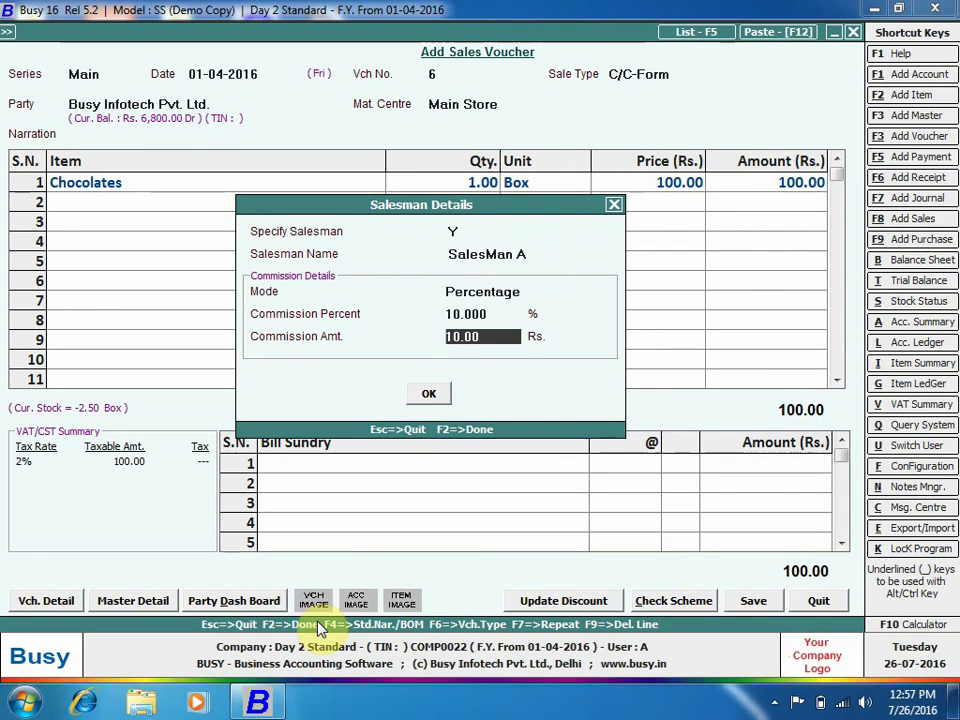
key("Return")
key("Return")
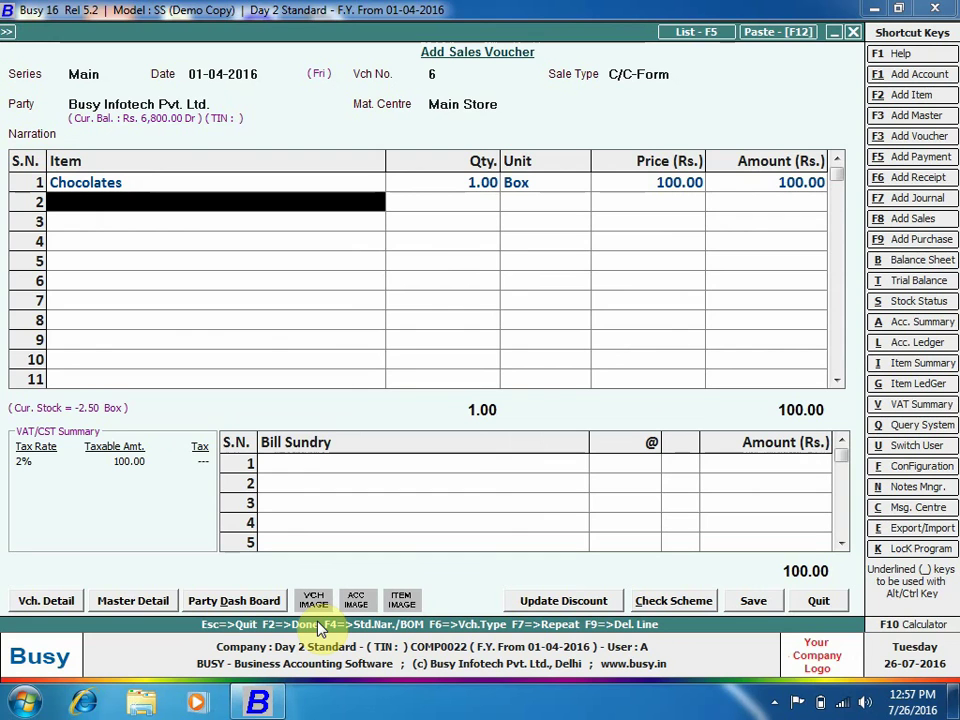
key("Escape")
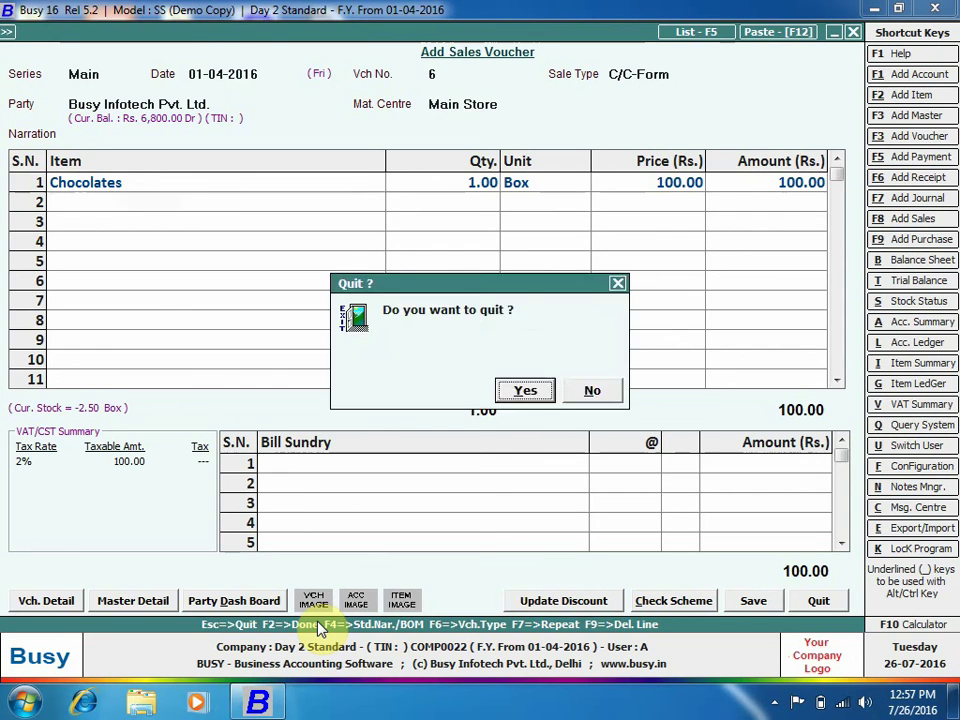
key("Return")
Close the company that is currently open
key("Left")
key("Left")
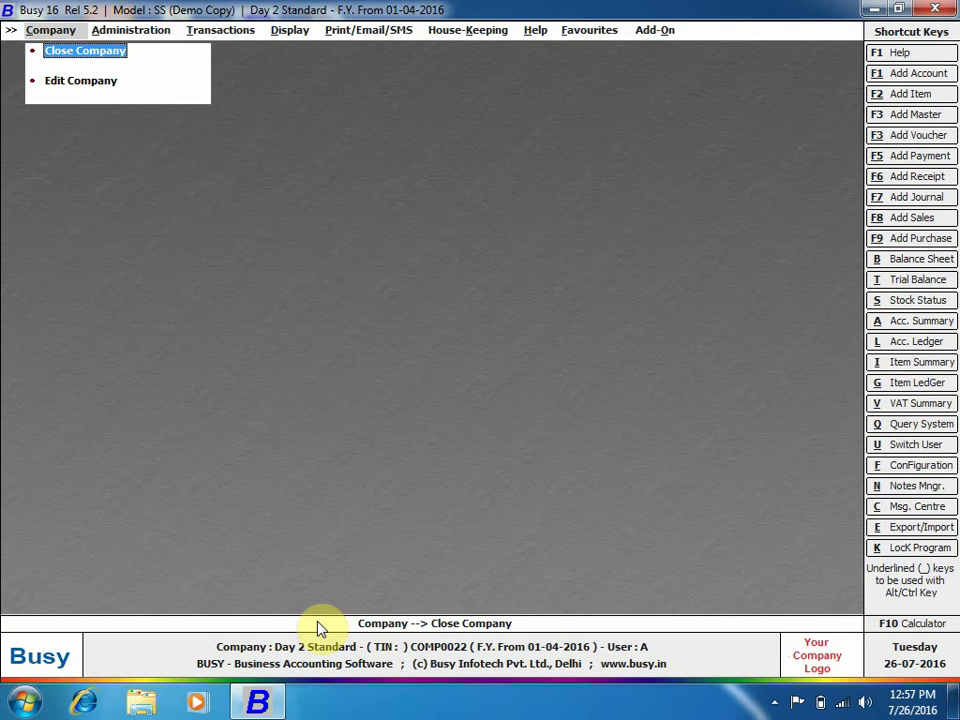
key("Return")
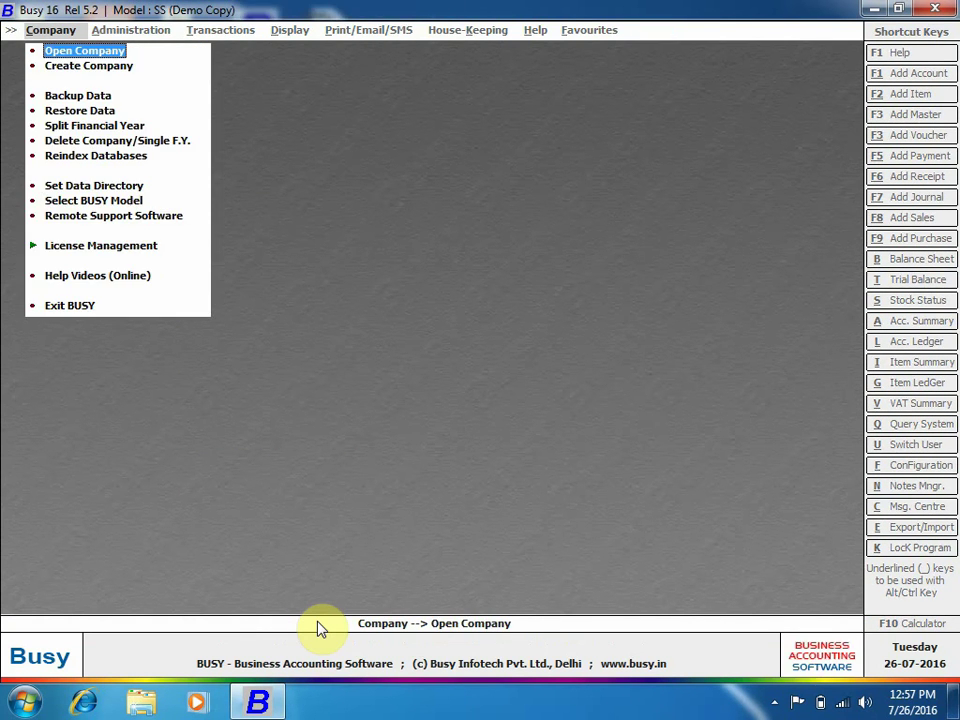
Open the company Day 2 Standard (COMP0022) from the company list and log in
key("Return")
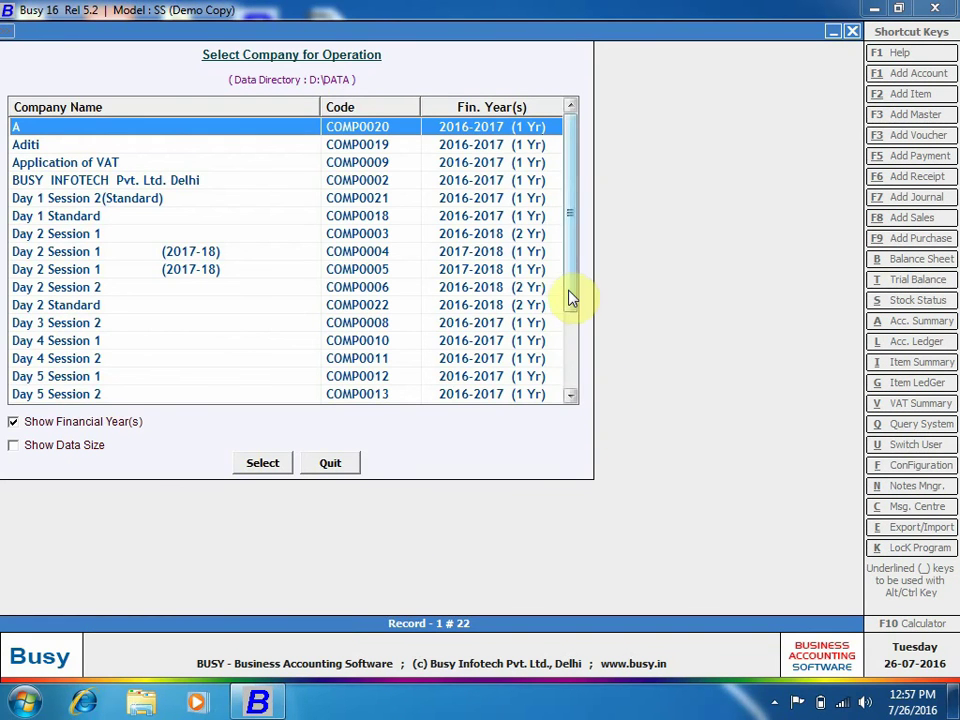
left_click(78, 199)
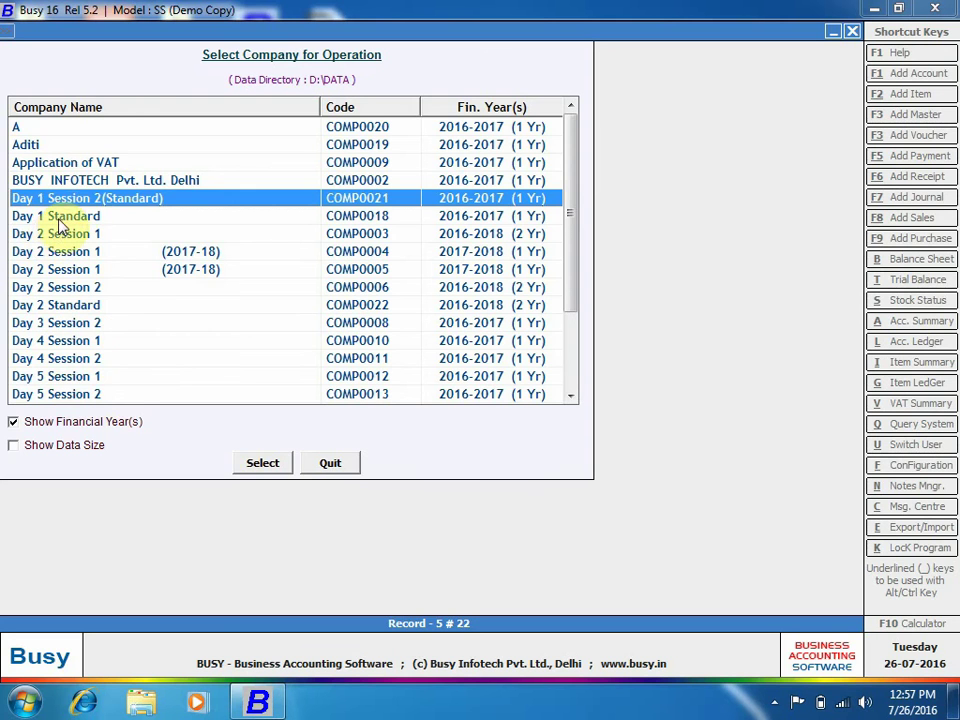
scroll(79, 214, "down", 2)
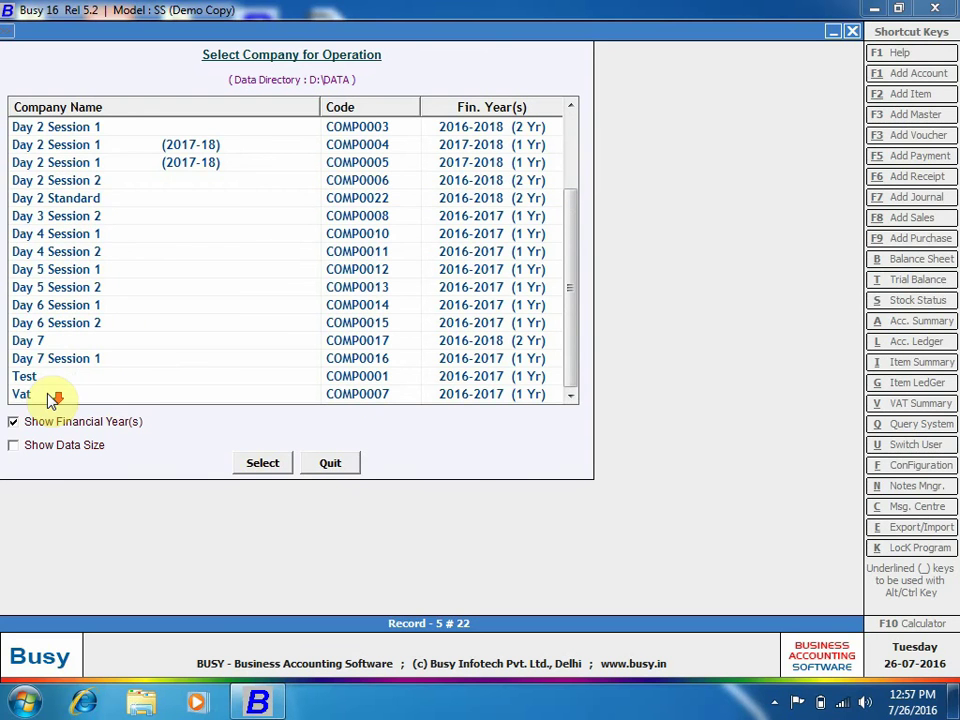
scroll(52, 399, "up", 2)
left_click(56, 255)
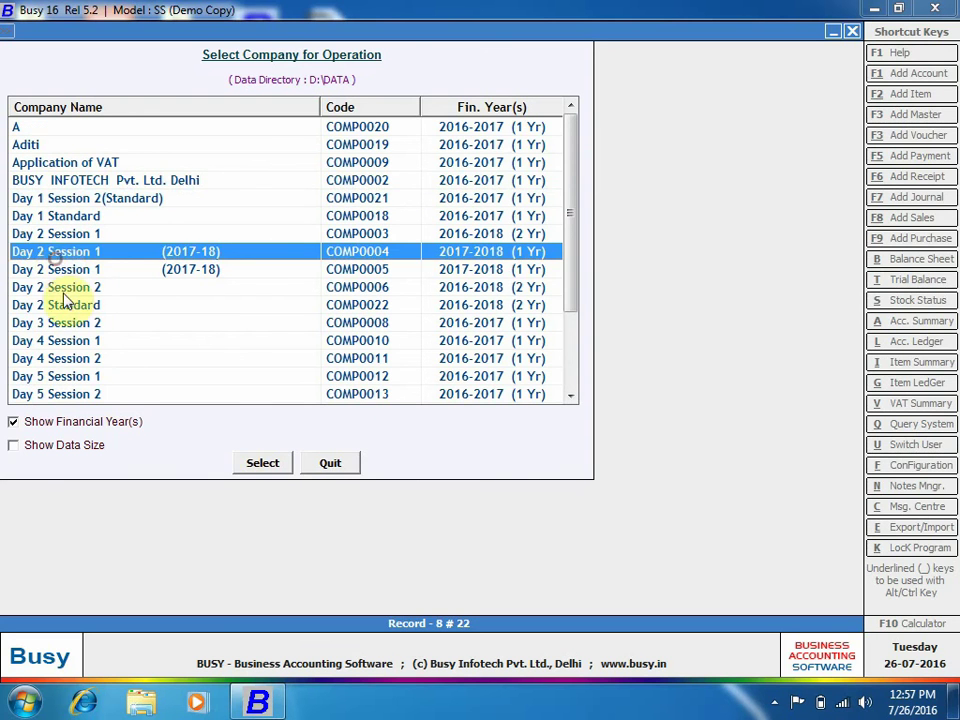
left_click(67, 307)
double_click(67, 307)
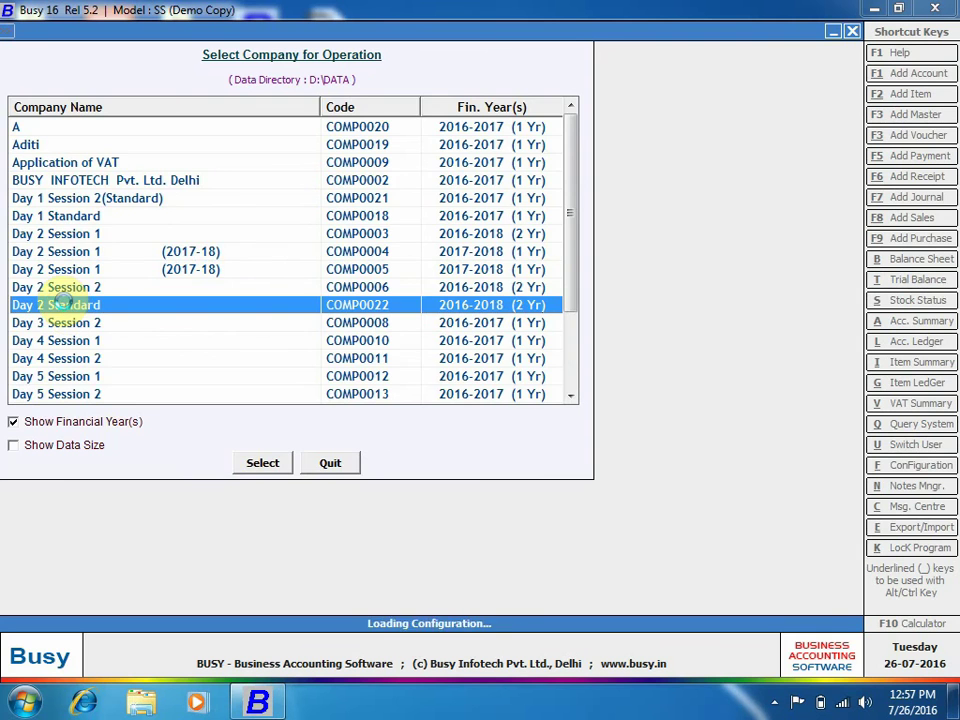
key("Return")
key("Return")
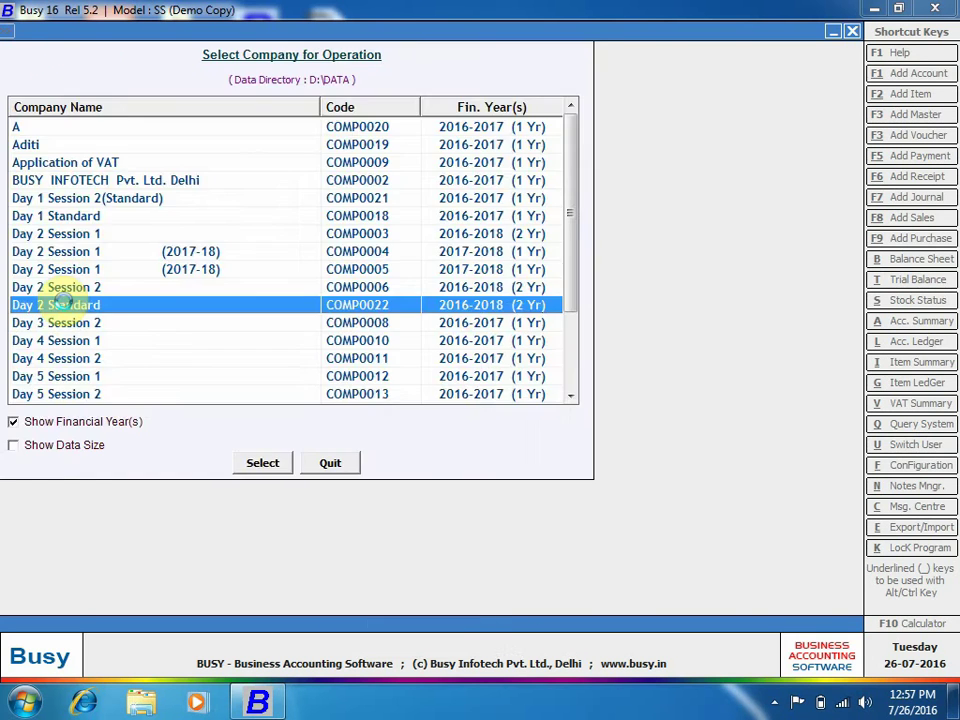
Review the Salesman/Broker configuration in the Accounts features, and leave the configuration without saving any change
key("Right")
key("Right")
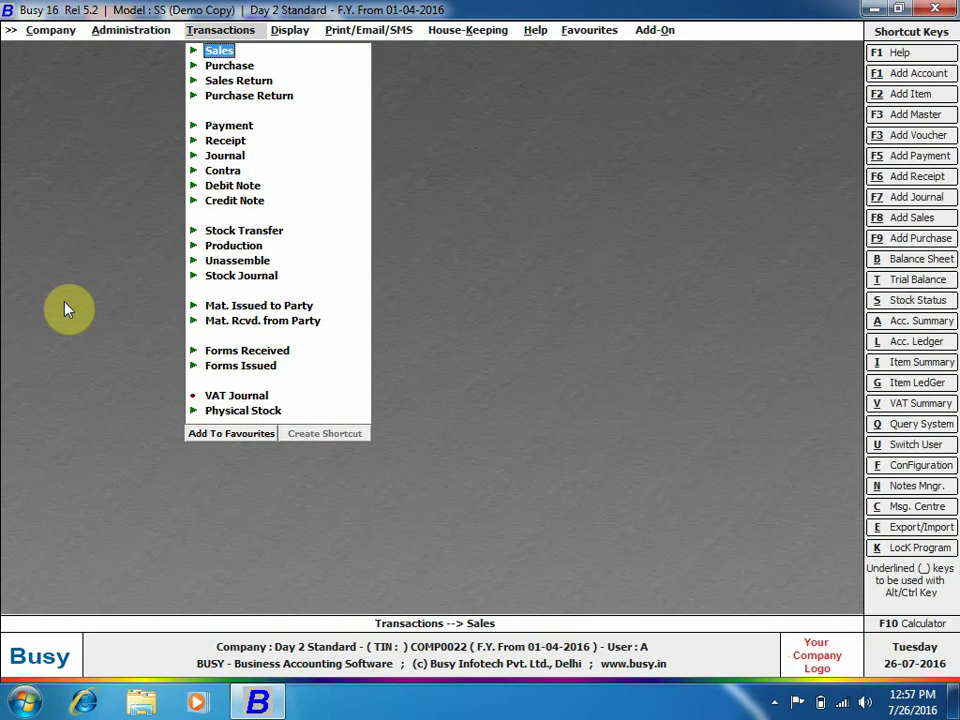
key("f")
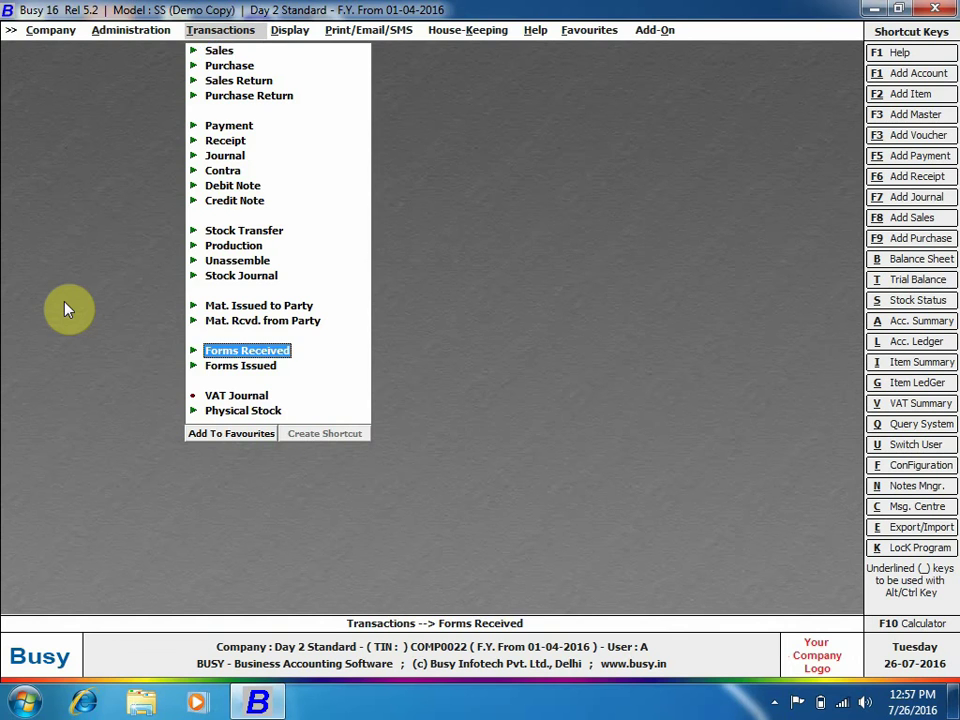
key("alt+f")
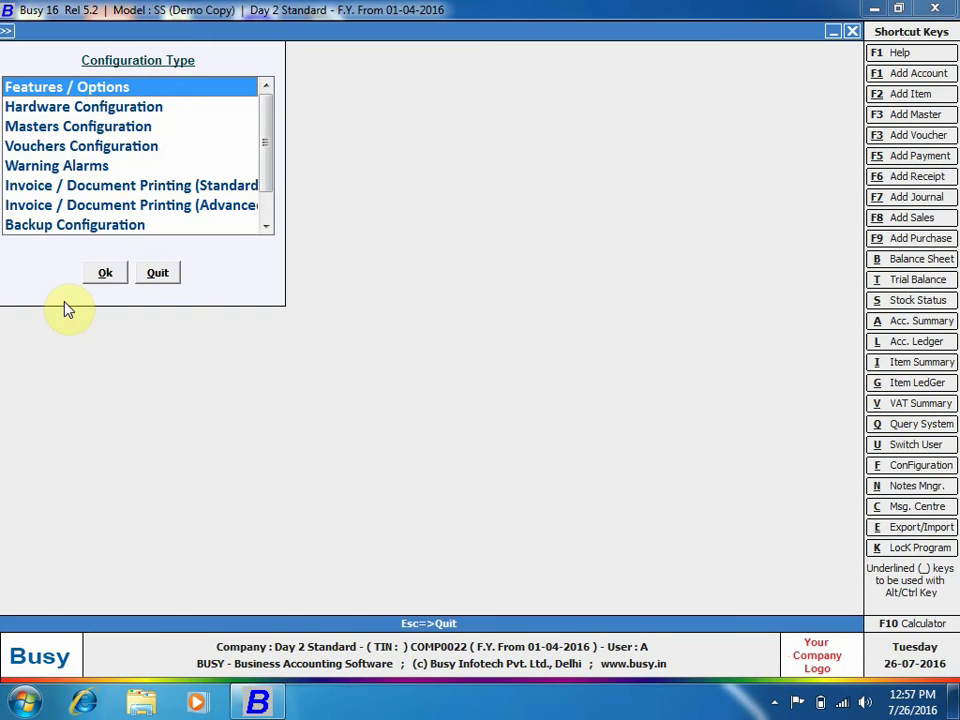
key("Return")
key("Down")
key("Down")
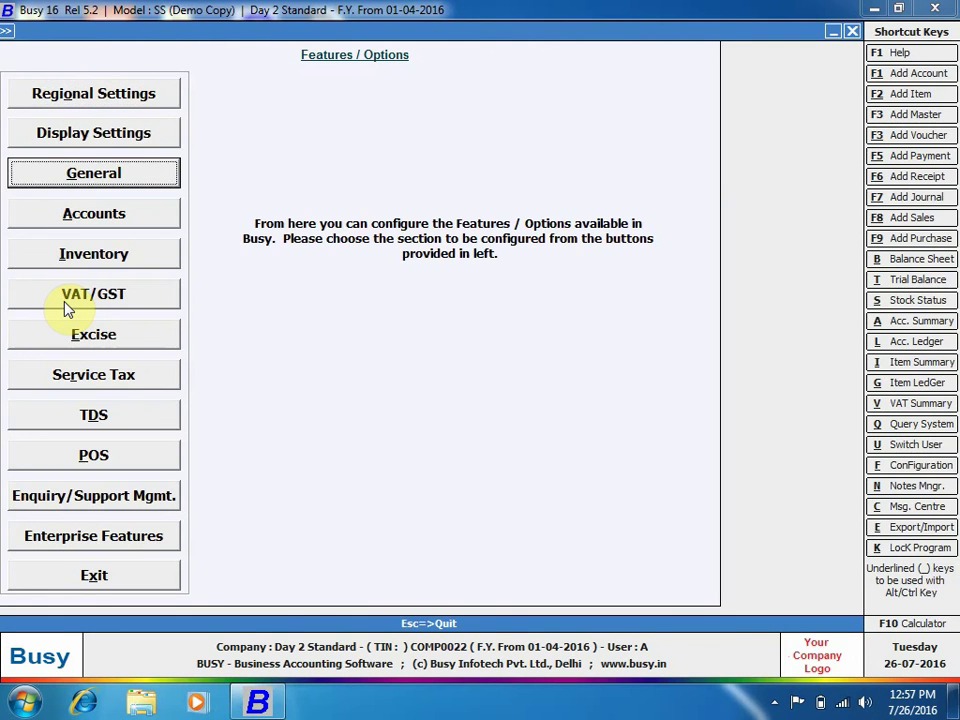
key("Down")
key("Return")
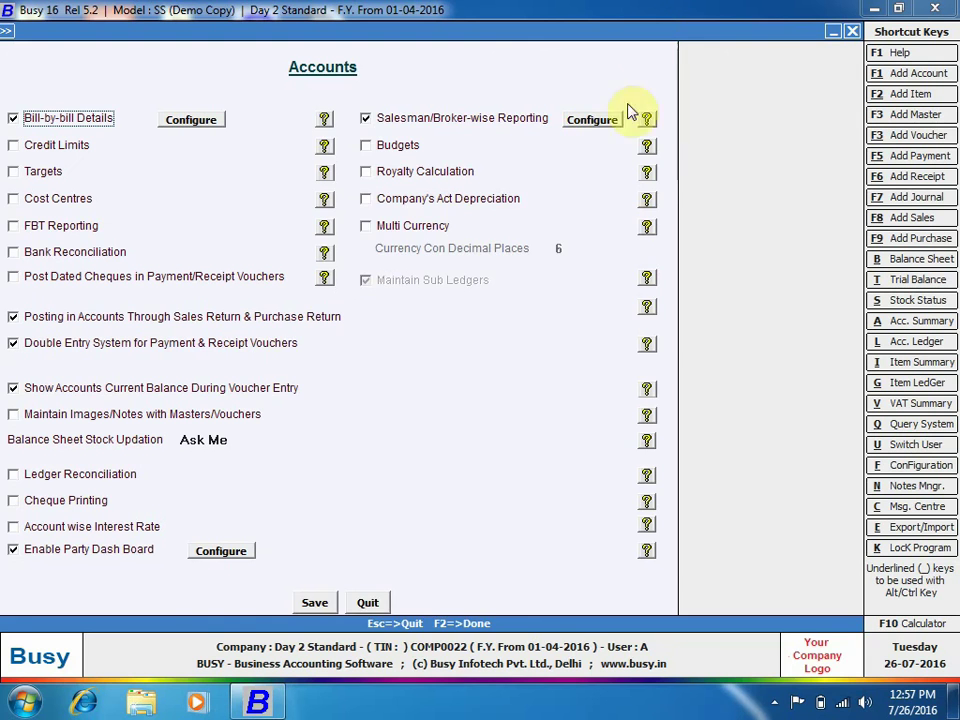
left_click(592, 120)
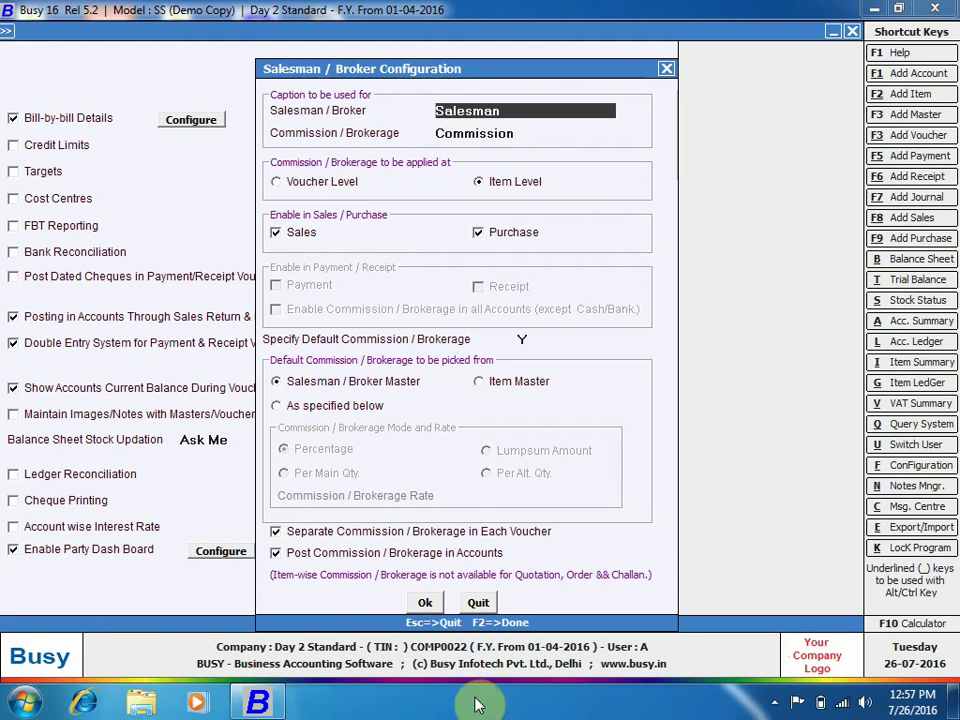
left_click(478, 600)
left_click(370, 602)
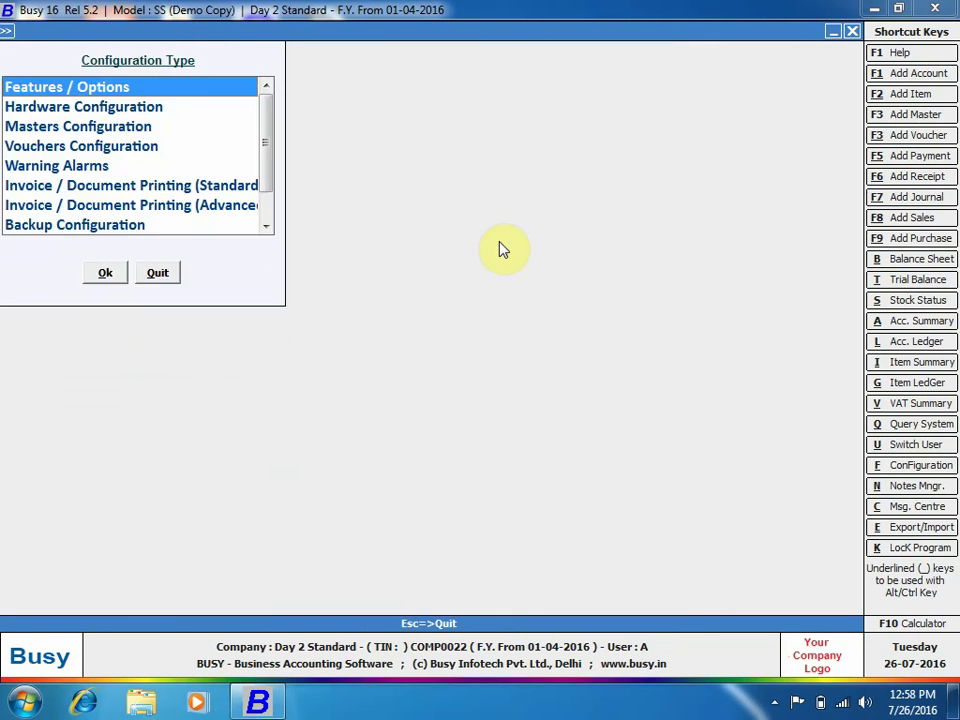
key("Escape")
Check the Commission Calculation report choices and the account-wise ledger options for one account in Standard format, and back out
left_click(296, 33)
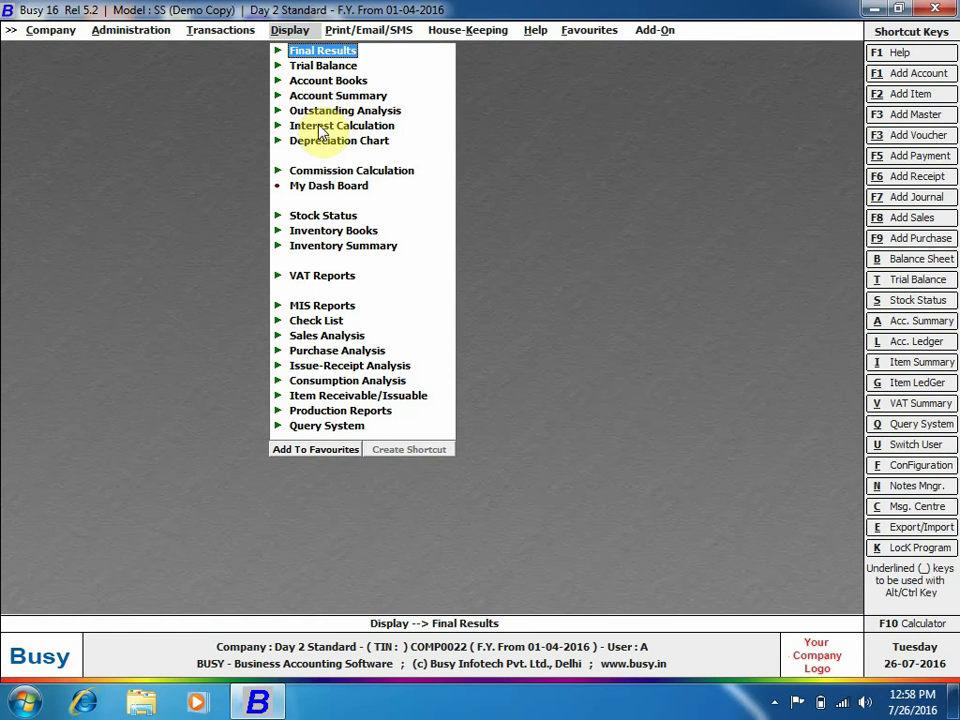
left_click(333, 172)
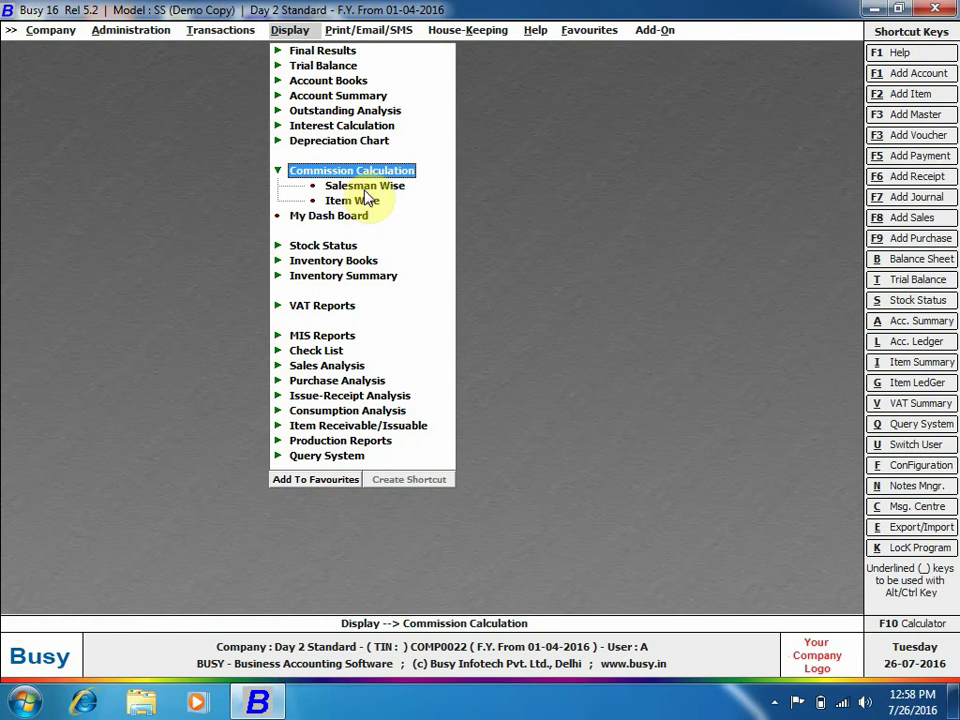
left_click(330, 80)
left_click(342, 111)
left_click(396, 127)
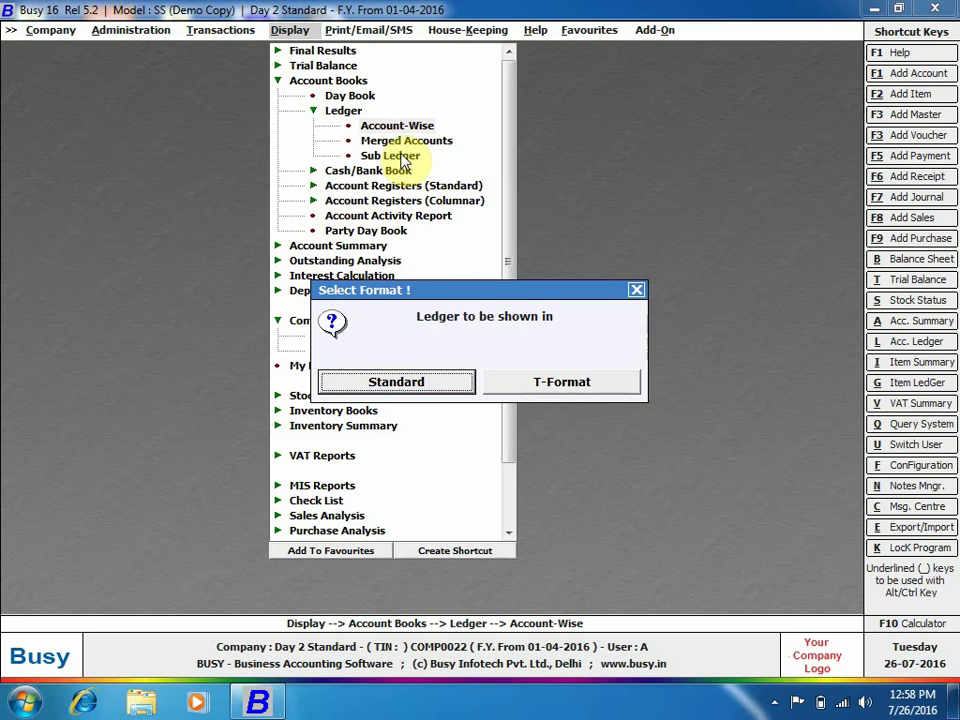
key("Return")
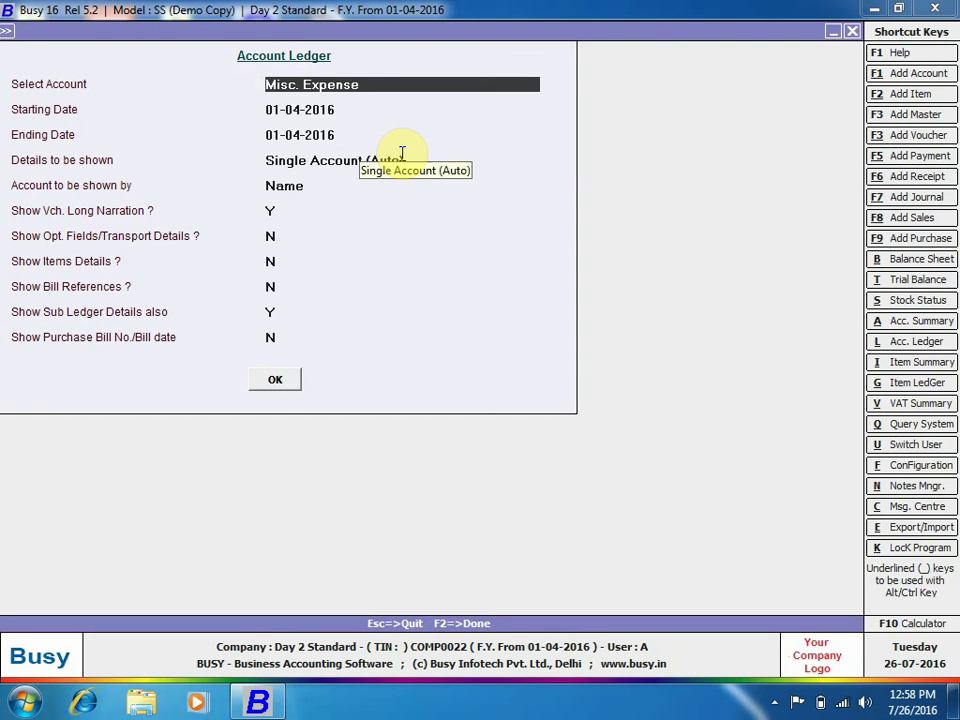
key("Escape")
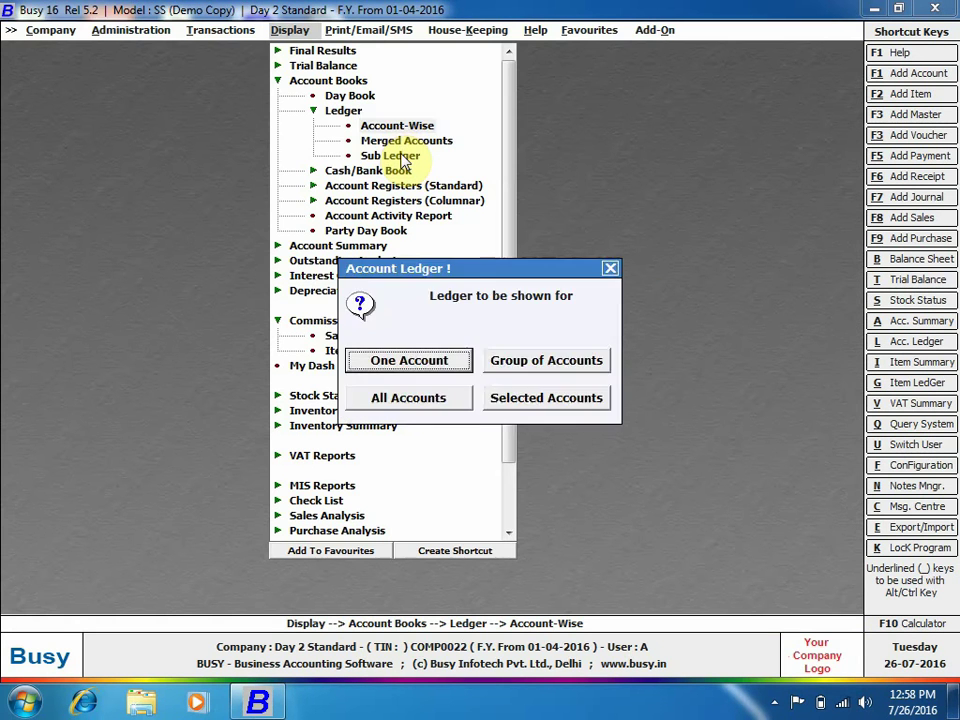
key("Escape")
Check the account-wise ledger options in Standard format for a group of accounts, choosing Sundry Debtors, and back out without generating the report
left_click(400, 127)
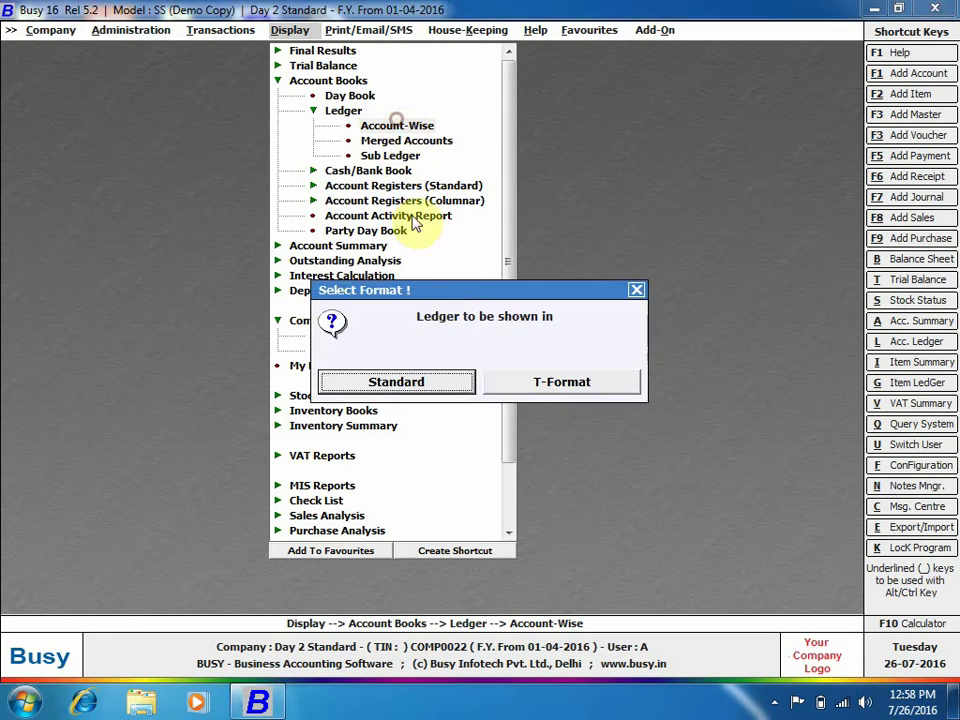
left_click(438, 384)
left_click(514, 359)
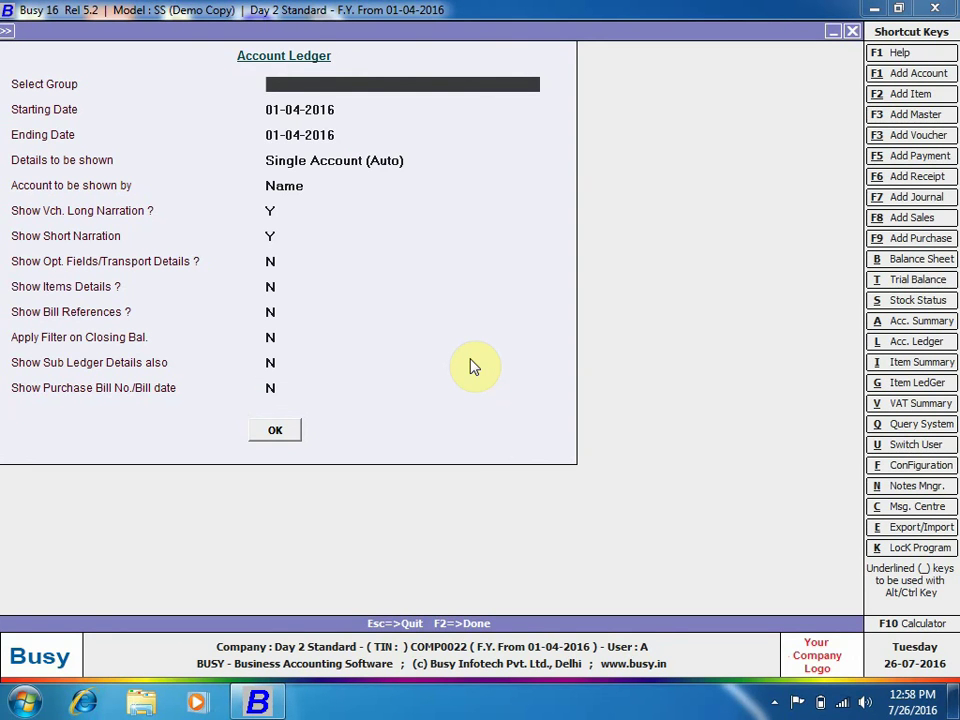
type("su")
key("Down")
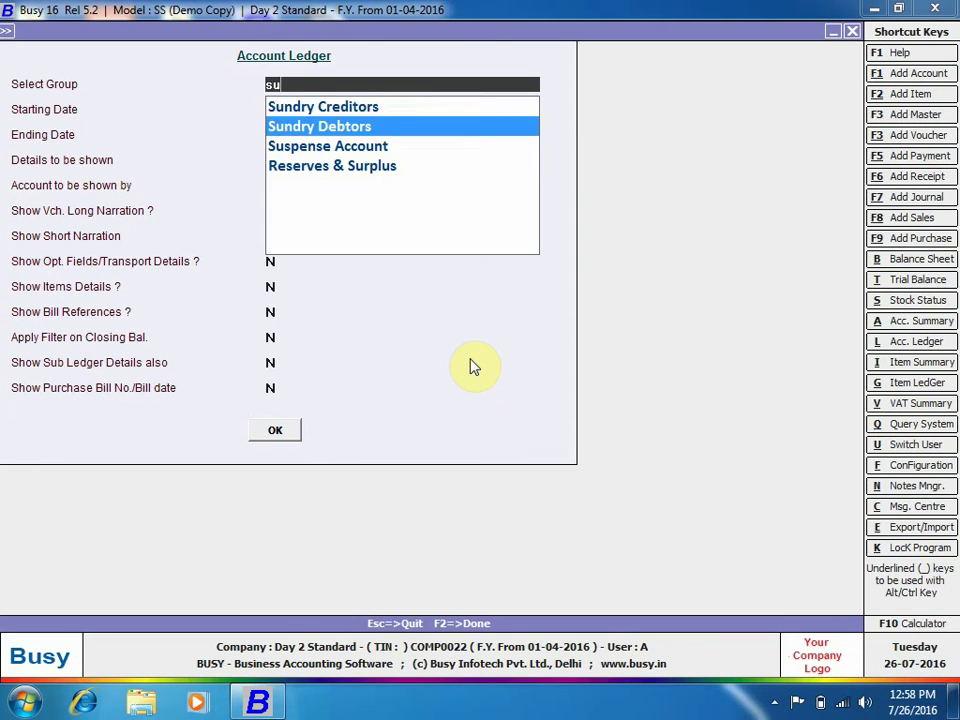
key("Return")
key("Escape")
key("Escape")
key("Escape")
key("Escape")
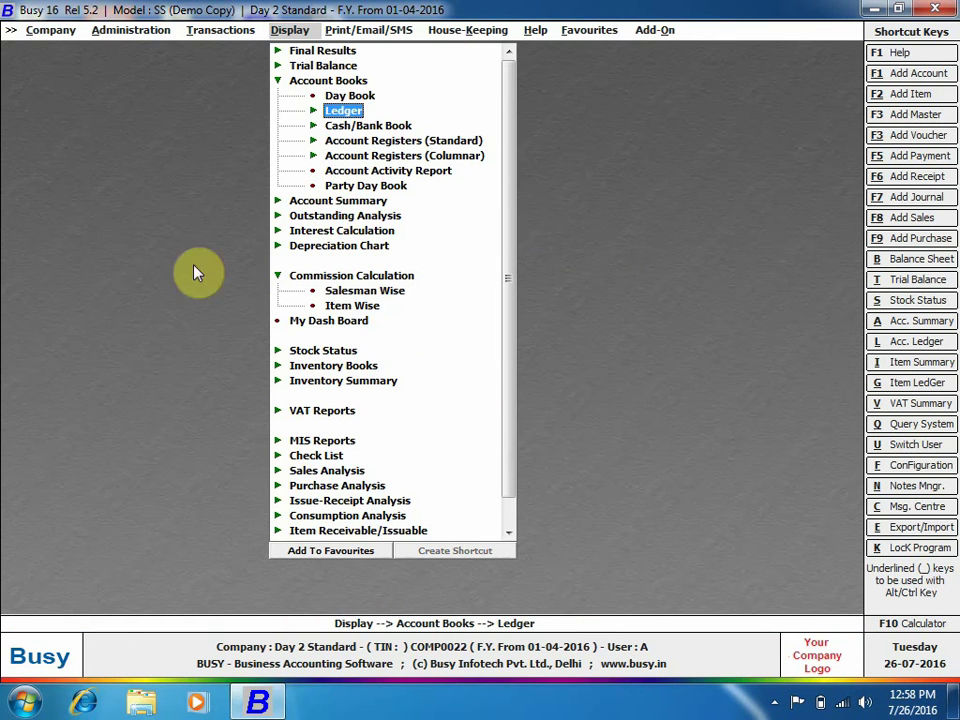
Check the options of the standard Sales Register for all sale types, and back out without generating it
left_click(390, 140)
left_click(402, 160)
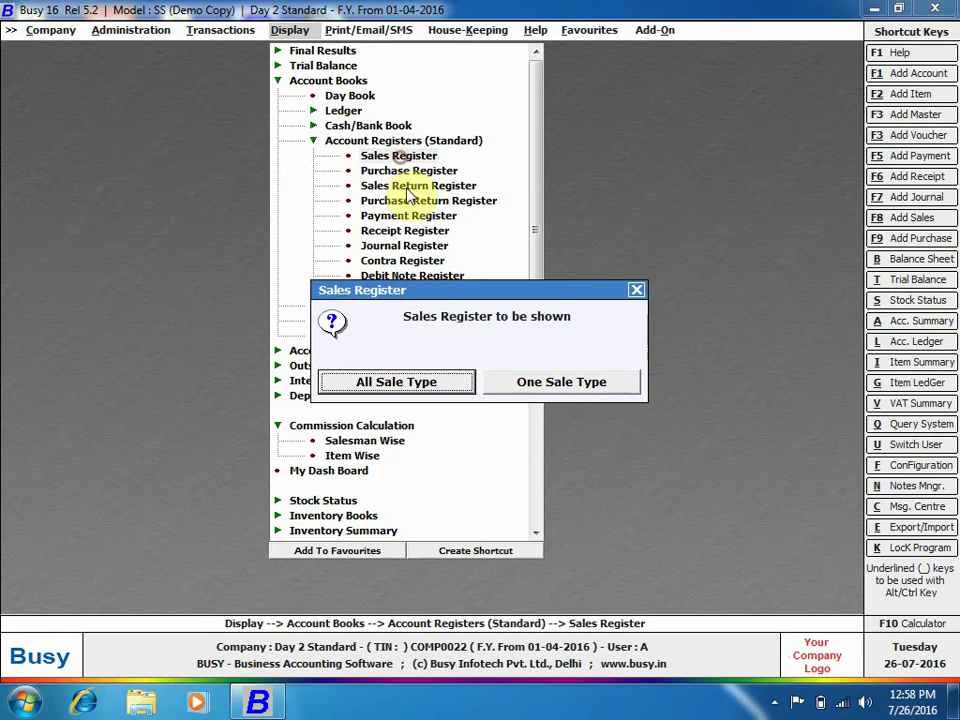
left_click(425, 381)
left_click(410, 363)
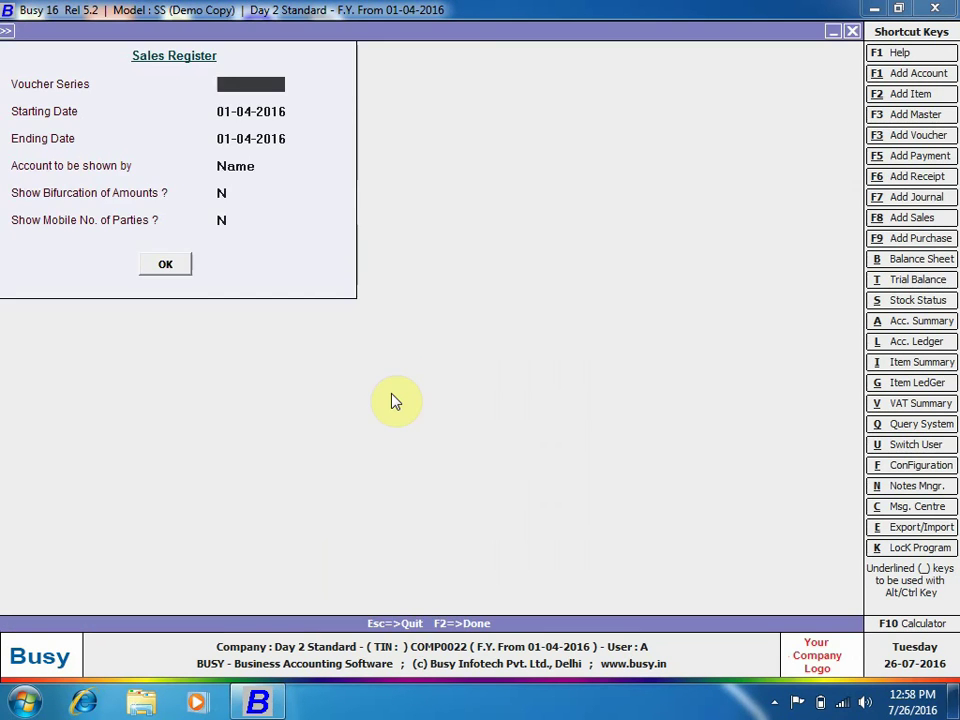
key("Escape")
key("Escape")
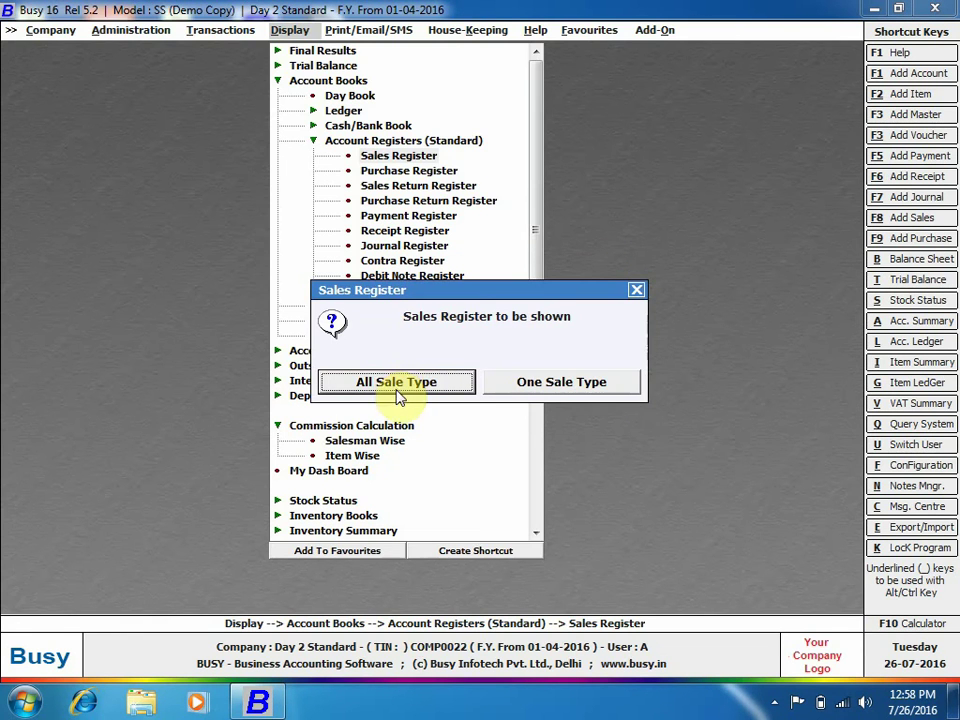
left_click(773, 702)
right_click(805, 606)
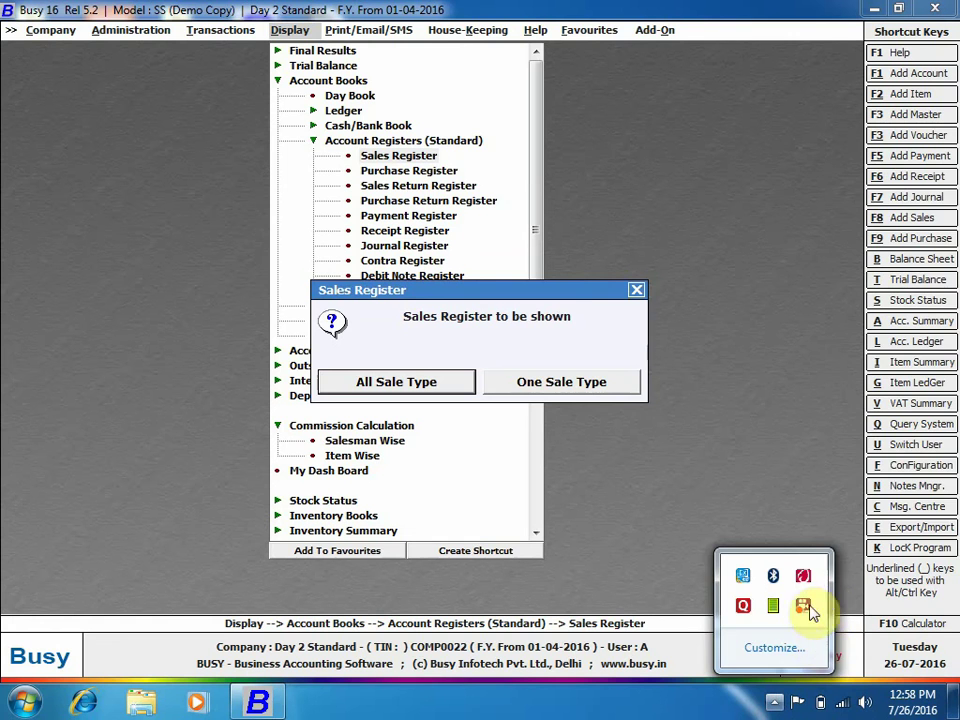
left_click(846, 178)
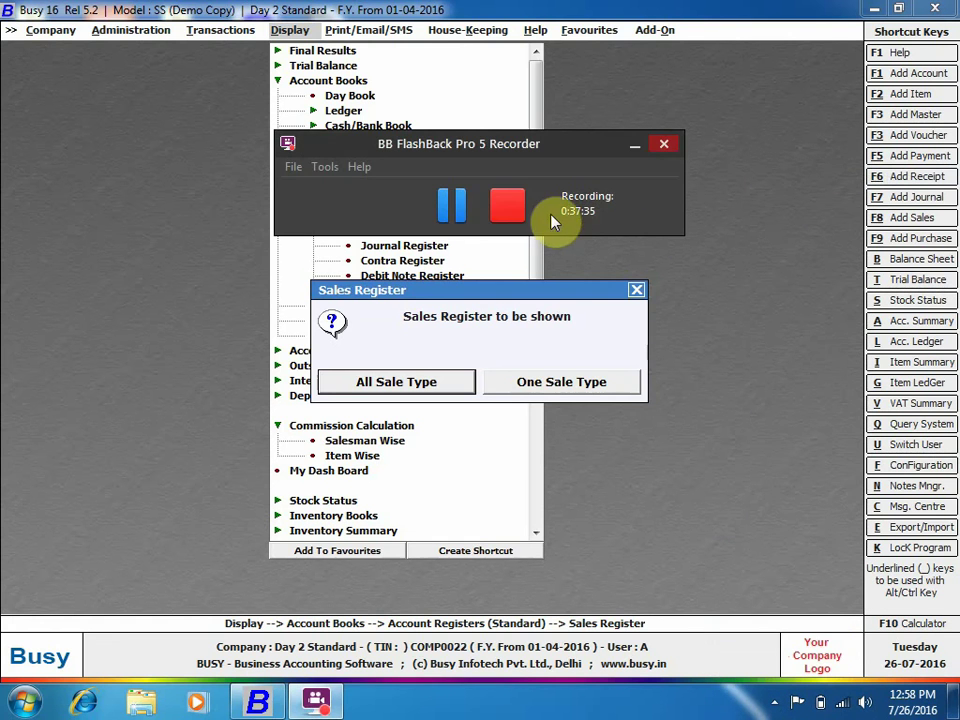
left_click(451, 205)
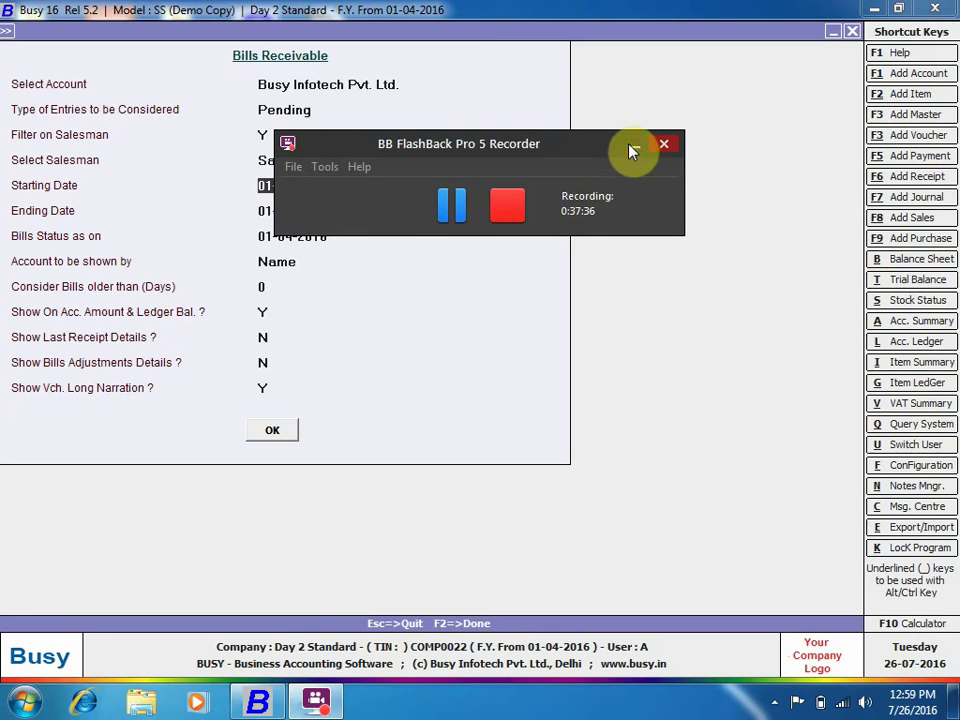
left_click(633, 150)
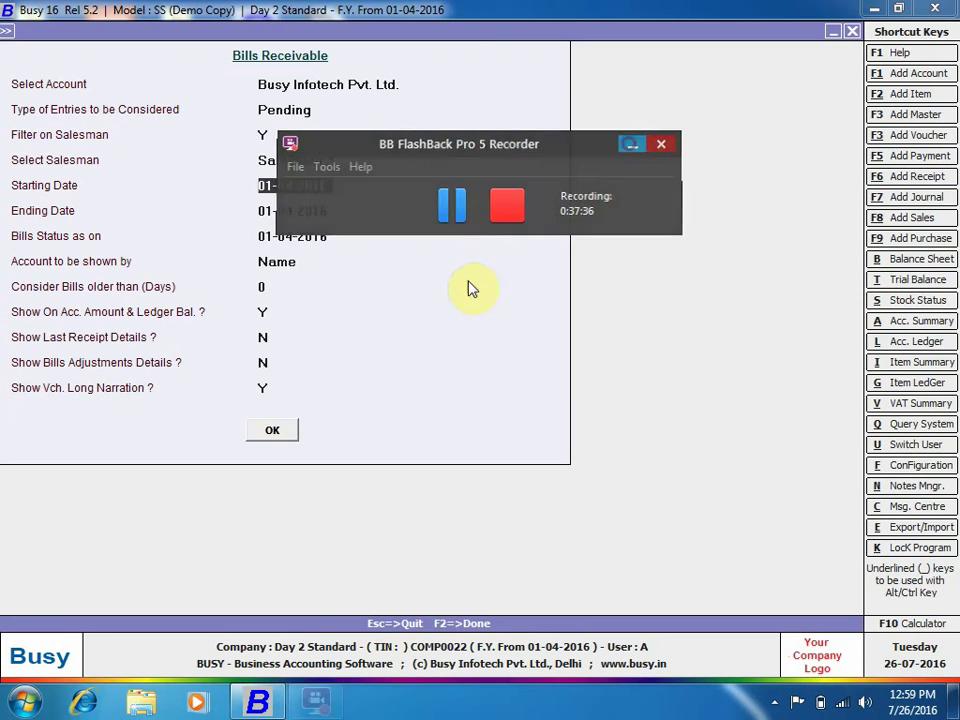
Check the one-account Bills Receivable options for Busy Infotech Pvt. Ltd. with the salesman filter set to Y and SalesMan A, and back out
key("Escape")
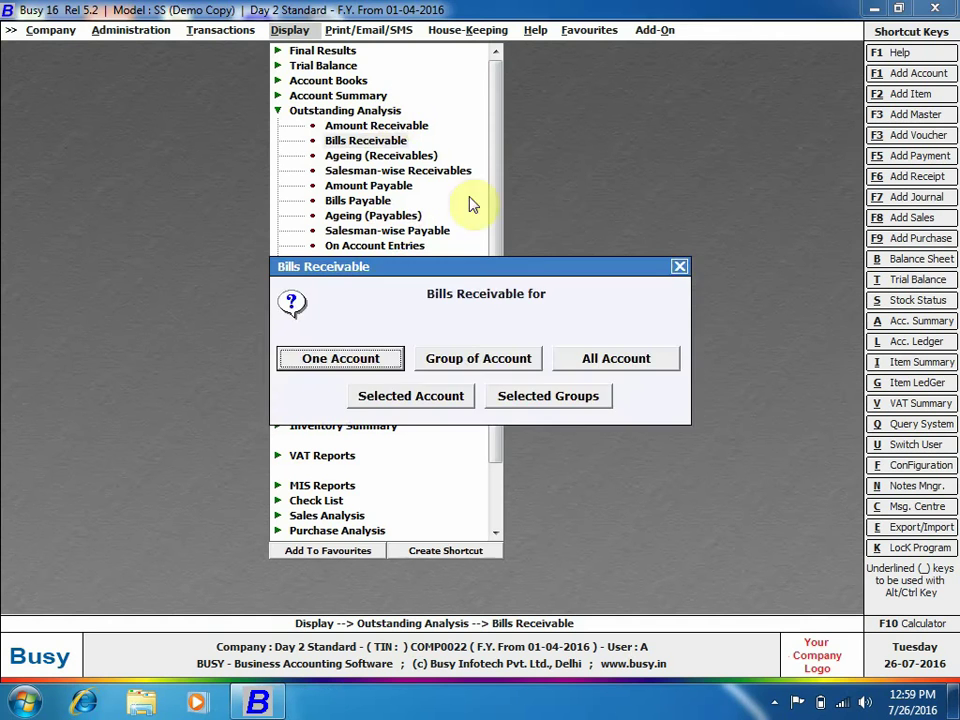
key("Escape")
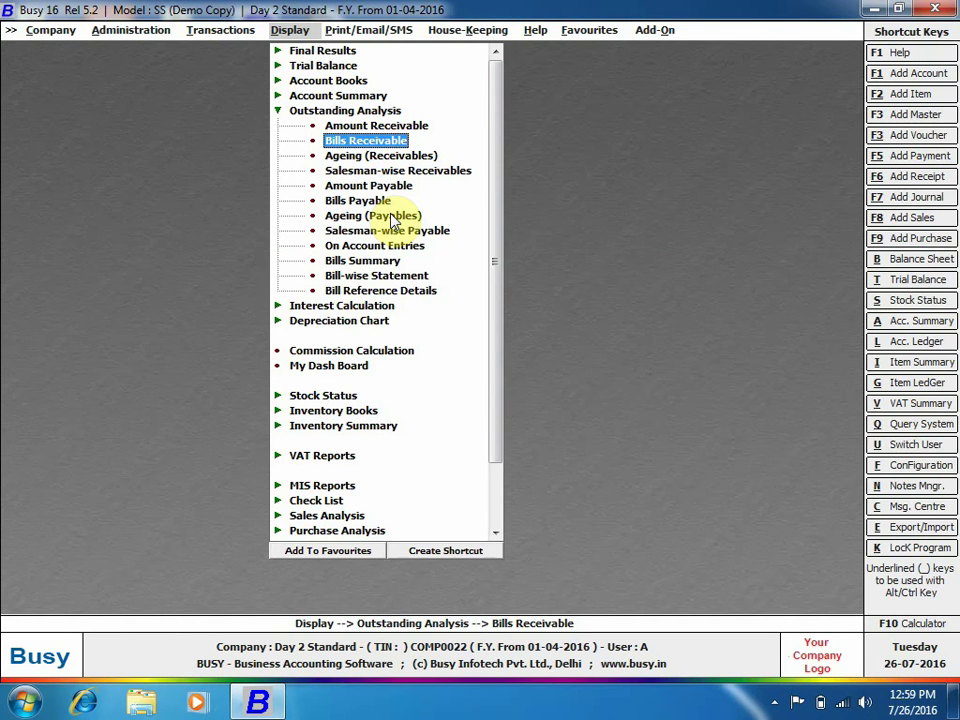
key("Return")
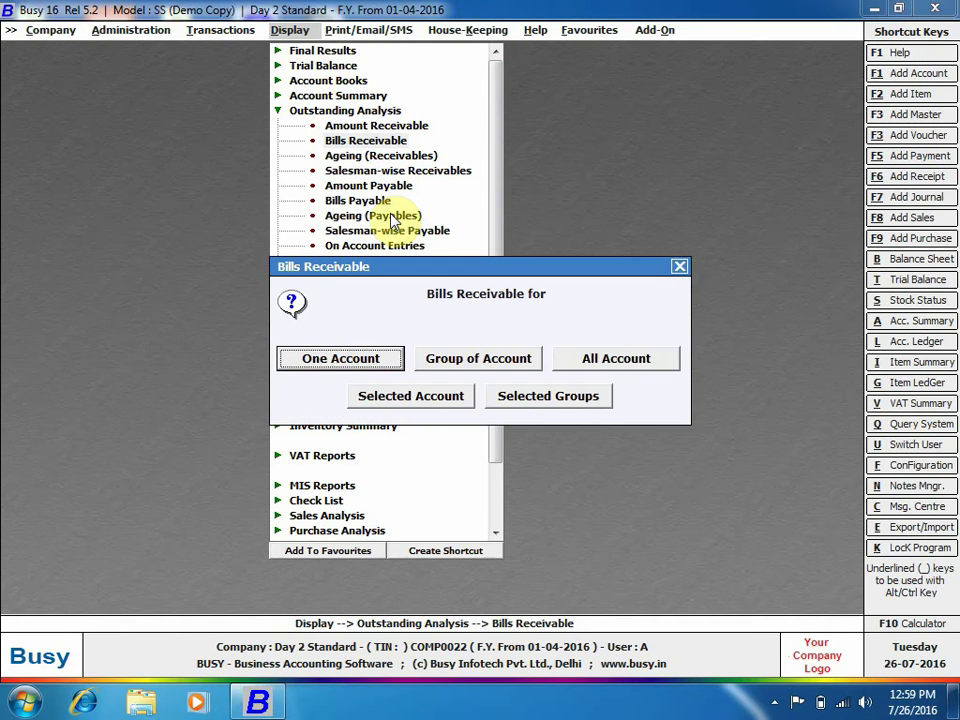
key("Return")
type("bu")
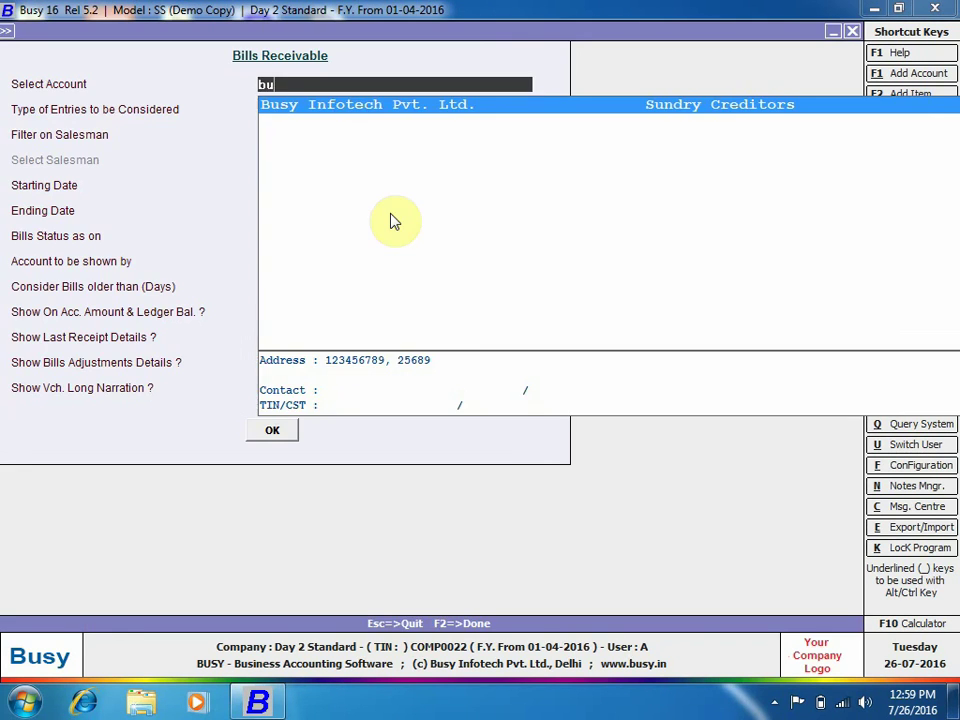
key("Return")
key("Return")
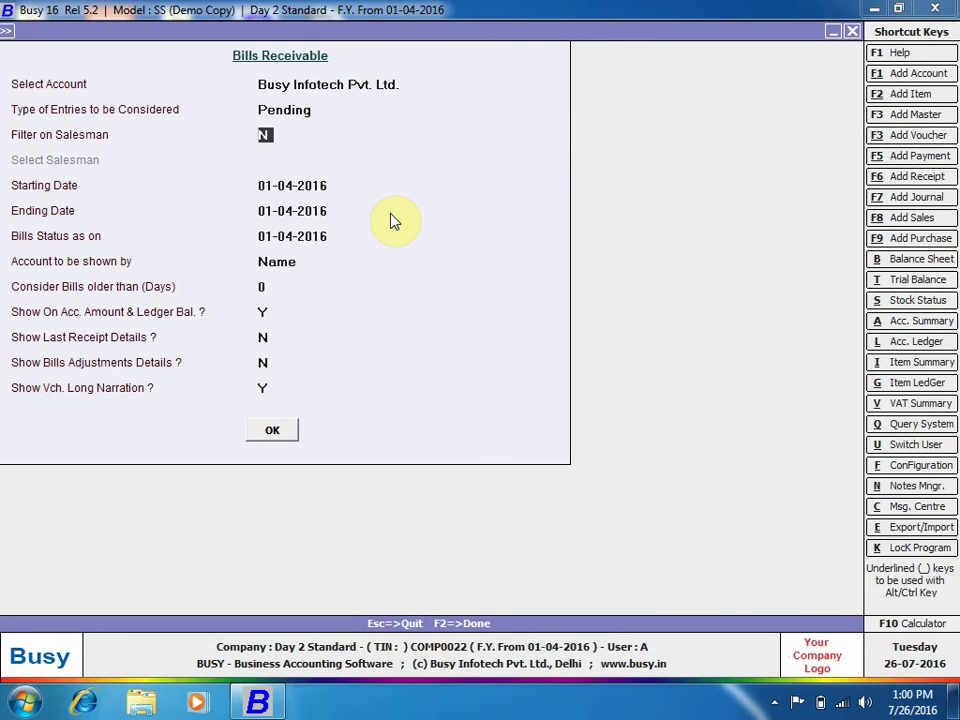
type("Y")
key("Return")
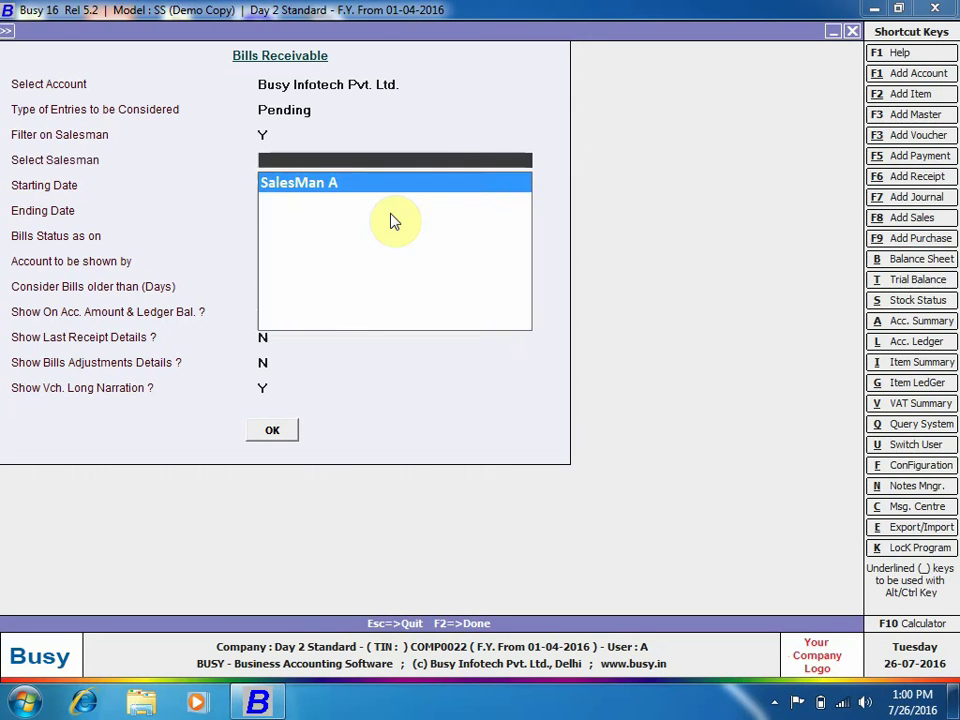
key("Return")
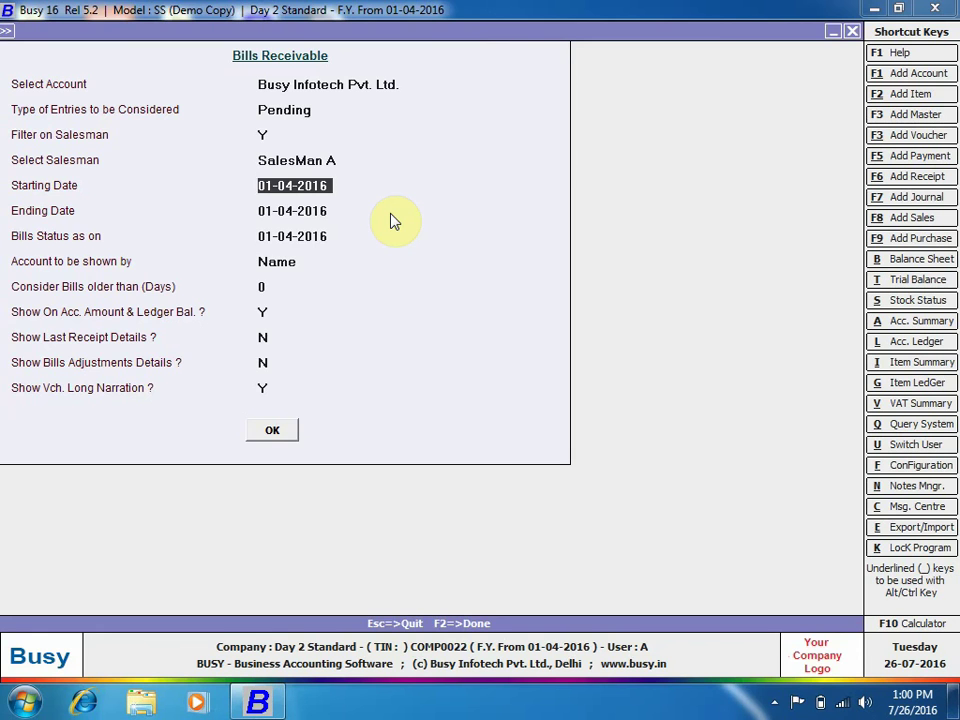
key("Escape")
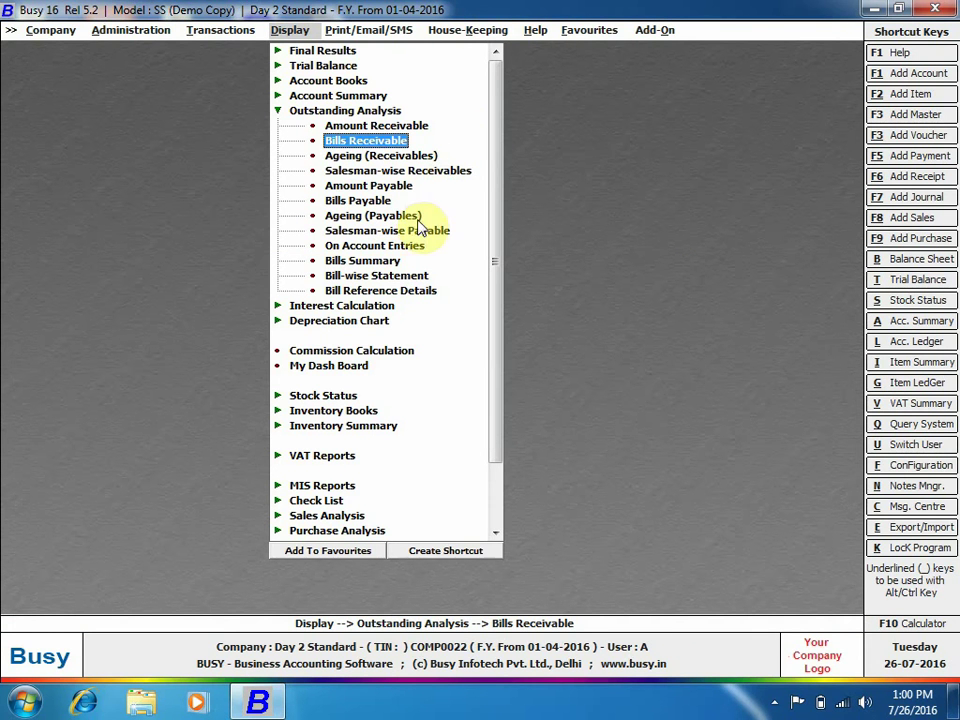
Check the salesman choices offered for the Salesman-wise Payable report, and close them without generating it
left_click(426, 231)
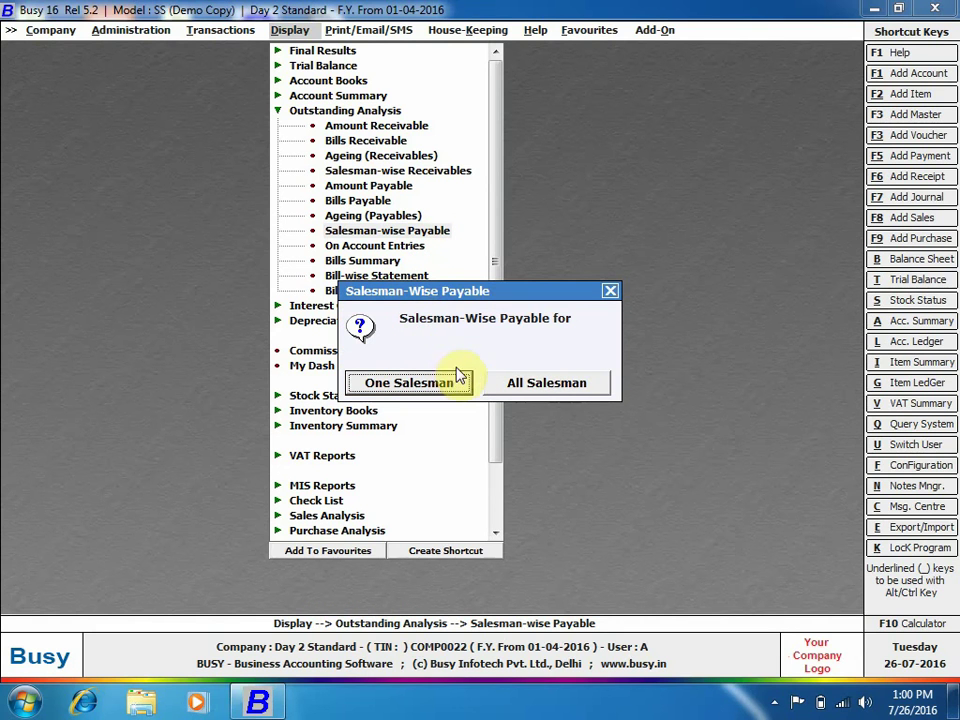
left_click(610, 292)
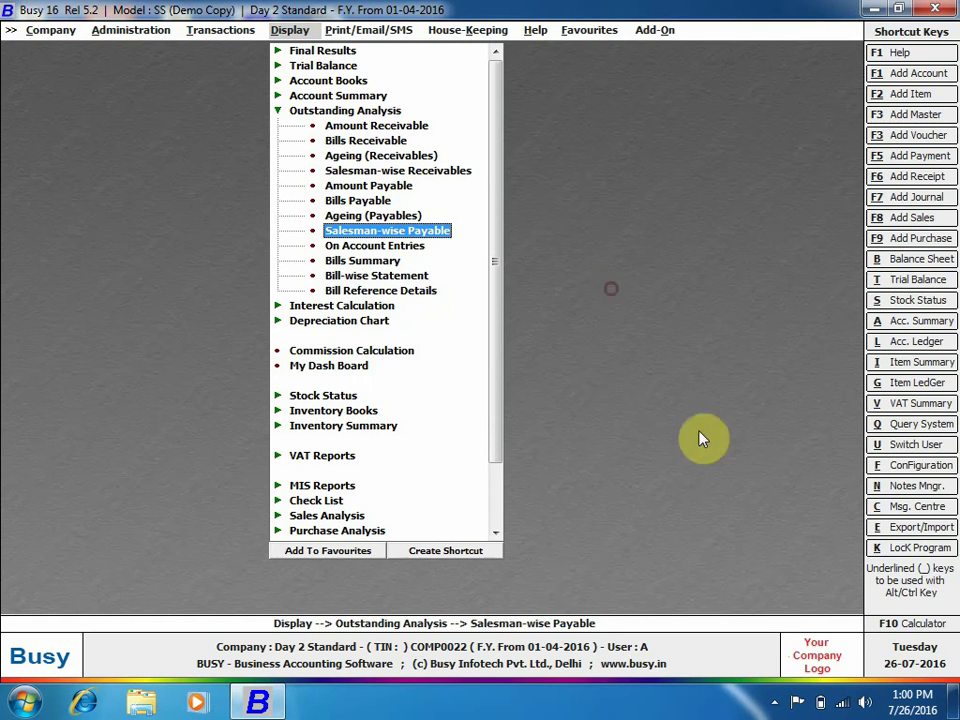
right_click(777, 703)
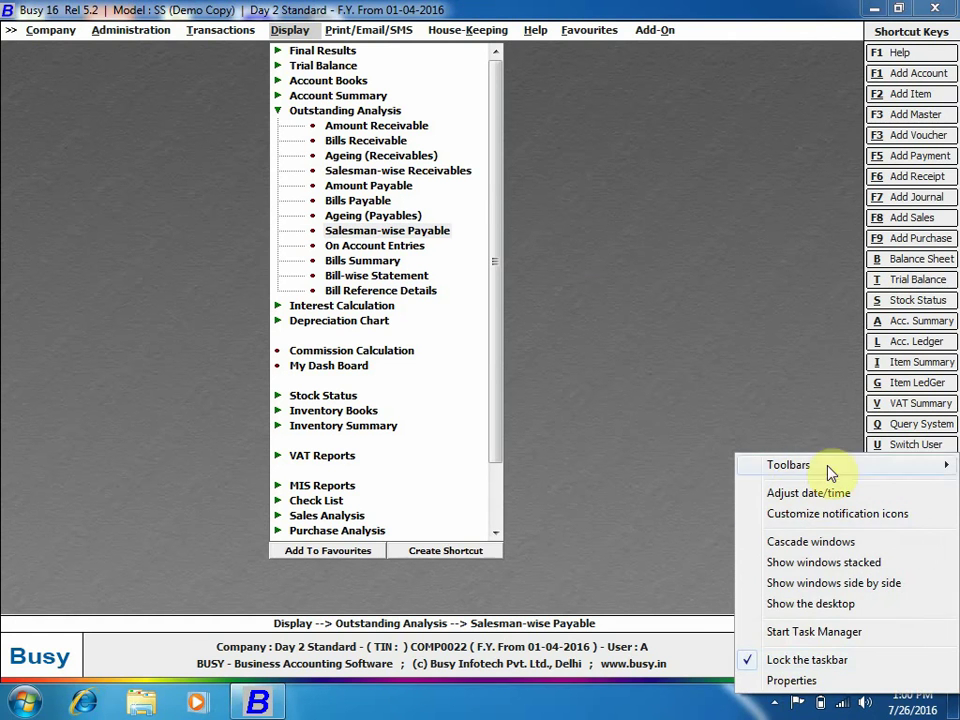
left_click(777, 703)
left_click(777, 703)
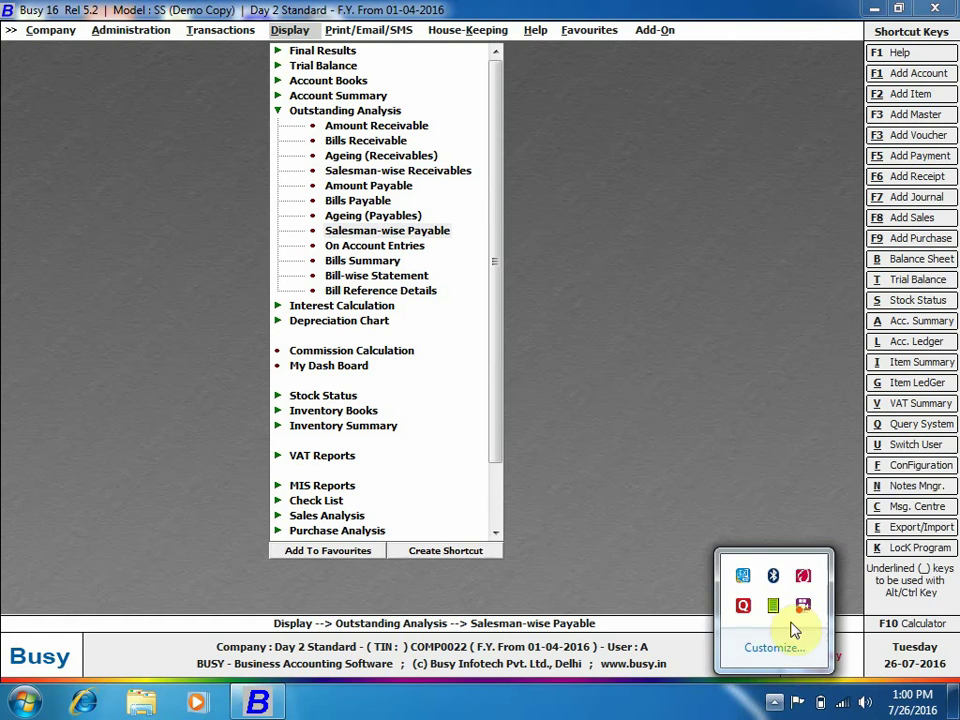
right_click(797, 622)
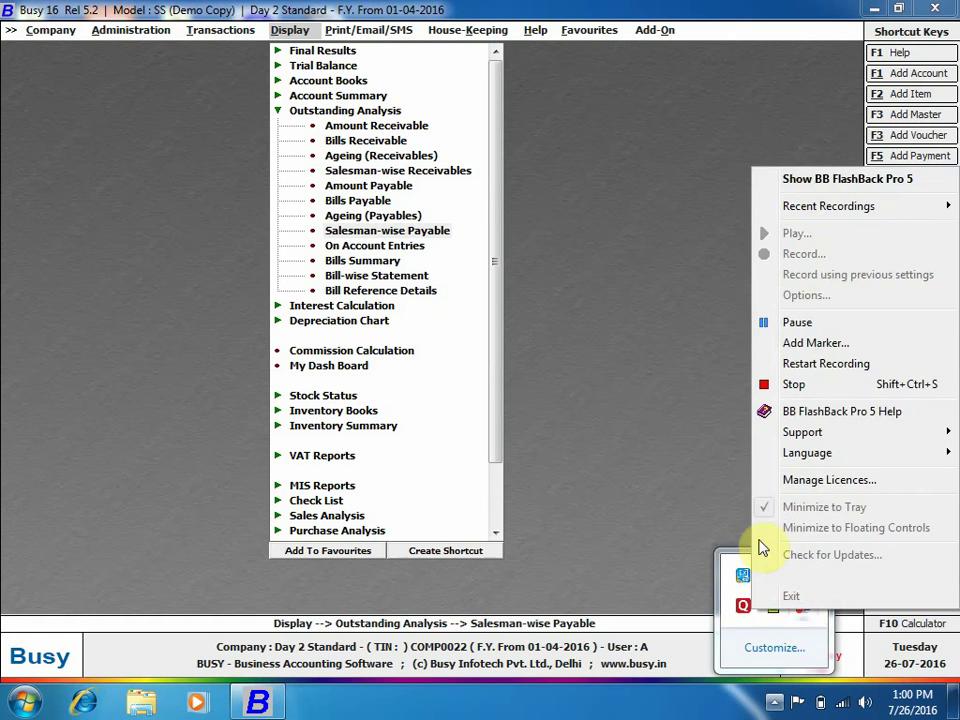
left_click(810, 182)
left_click(634, 144)
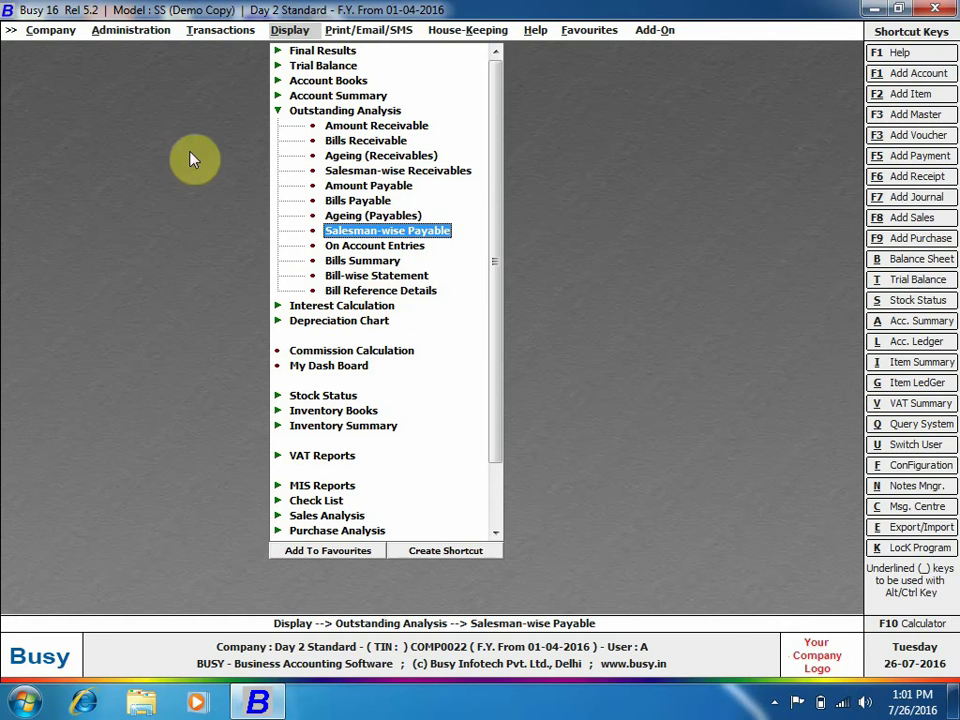
Review the Salesman/Broker-wise Reporting configuration in the Accounts features, and quit it without changing anything
left_click(150, 32)
left_click(155, 66)
left_click(180, 68)
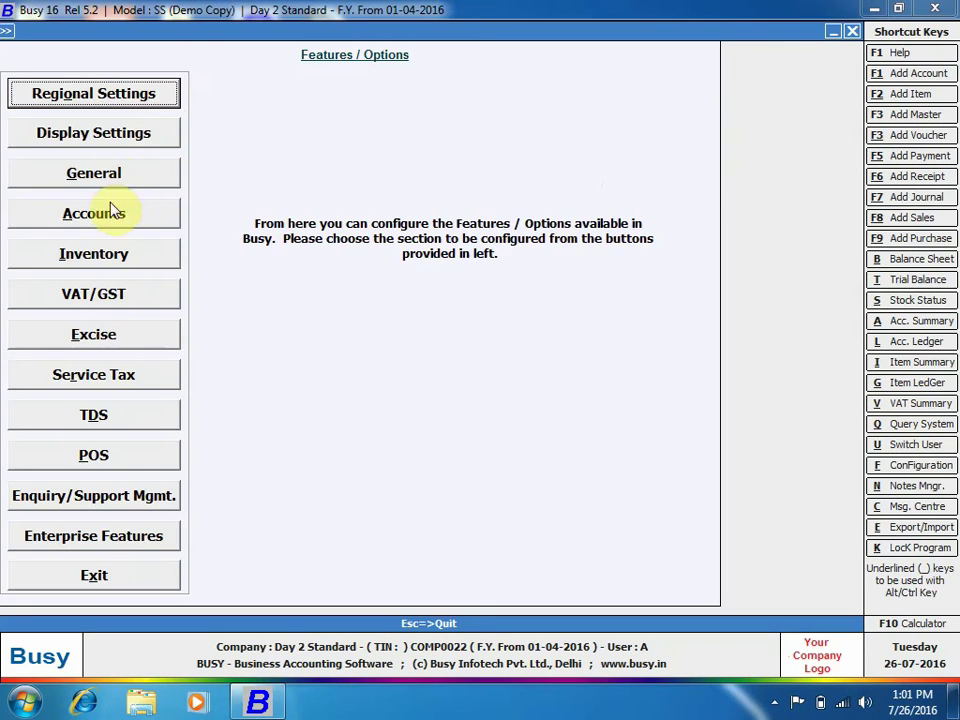
key("Return")
left_click(583, 124)
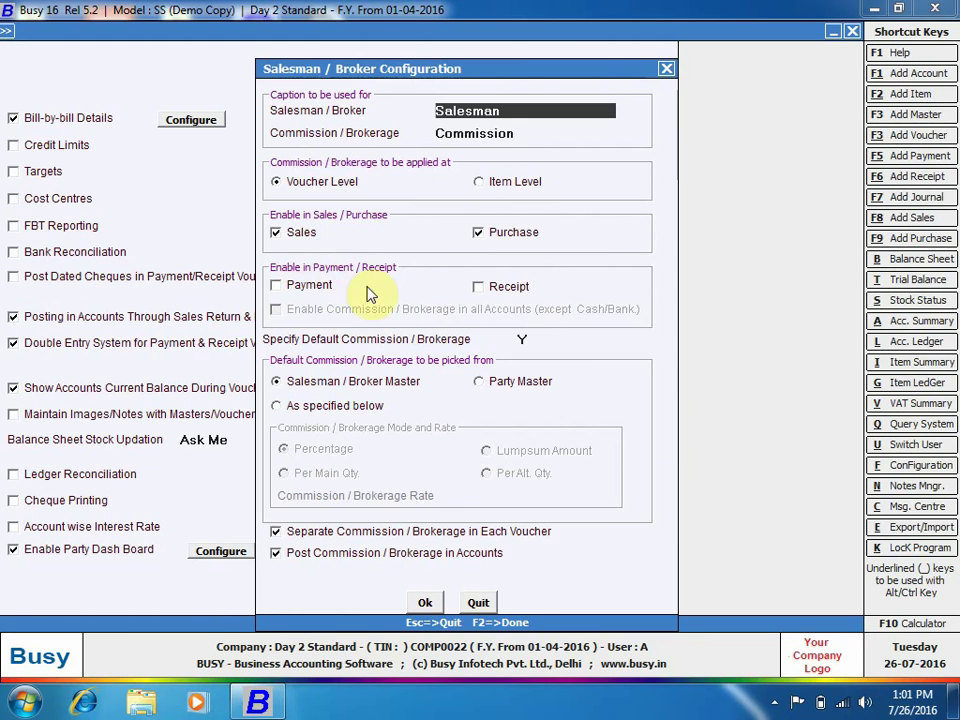
left_click(477, 602)
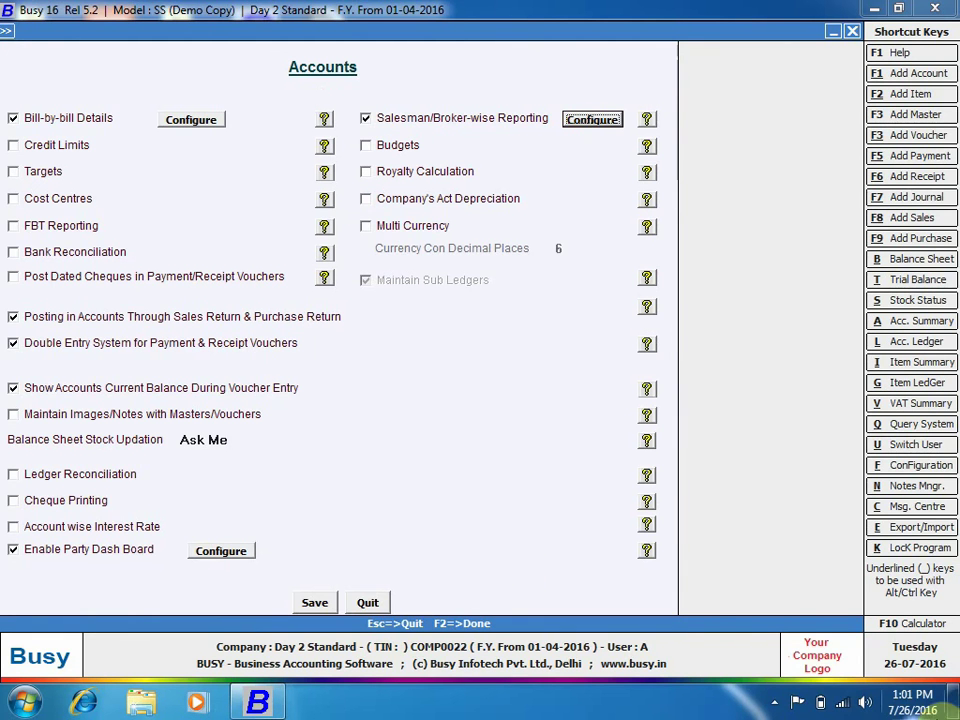
left_click(775, 703)
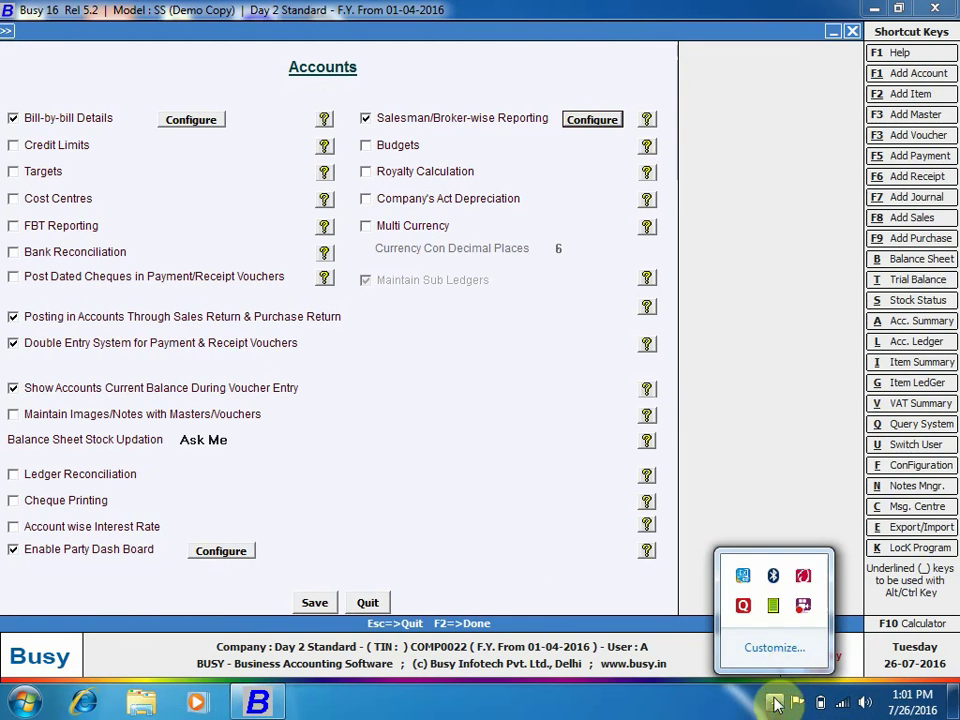
right_click(804, 608)
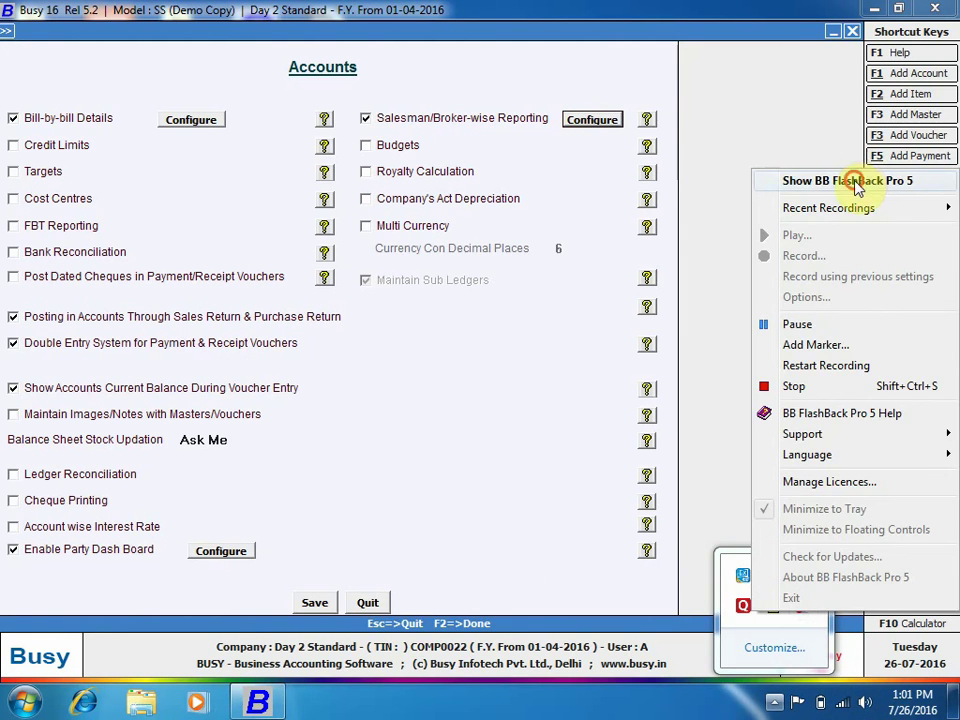